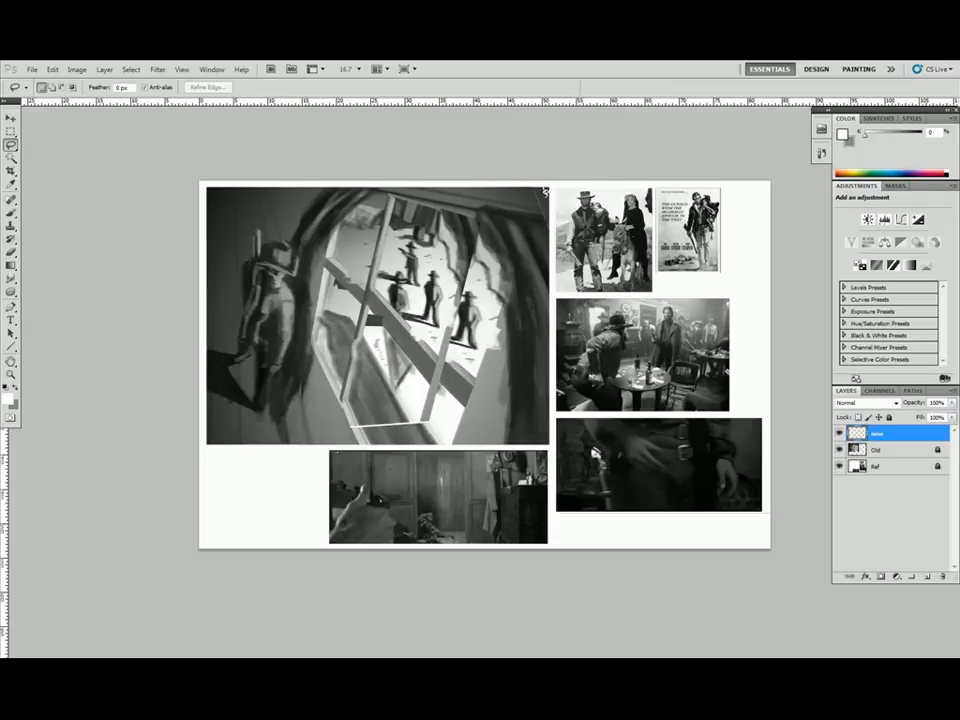
# Darken the painting's window side and right wall by filling a rectangular selection with a sampled dark gradient at 30% opacity
pyautogui.press('m')
pyautogui.moveTo(551, 185); pyautogui.dragTo(332, 446)
pyautogui.press('g')
pyautogui.keyDown('alt'); pyautogui.click(525, 300); pyautogui.keyUp('alt')
pyautogui.moveTo(552, 312); pyautogui.dragTo(430, 330)
pyautogui.moveTo(555, 308)
pyautogui.mouseDown()
pyautogui.moveTo(510, 336)
pyautogui.moveTo(480, 340)
pyautogui.mouseUp()
pyautogui.hotkey('ctrl', 'd')
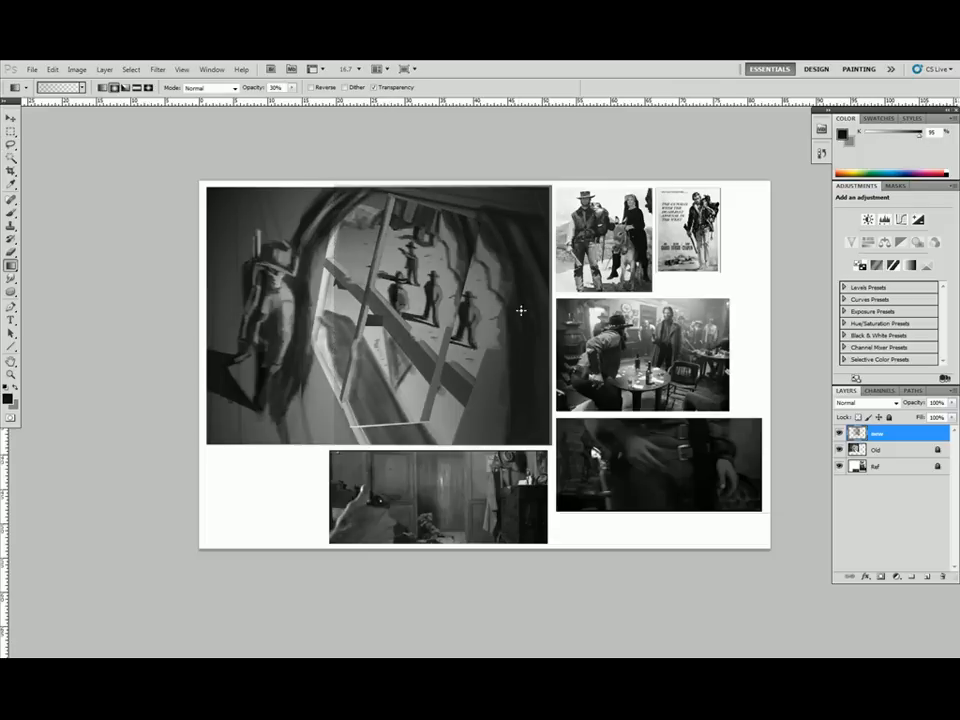
# Show the Brush settings in the docked workspace and close the Adjustments group
pyautogui.press('b')
pyautogui.press('F5')
pyautogui.moveTo(825, 142); pyautogui.dragTo(890, 183)
pyautogui.click(953, 449)
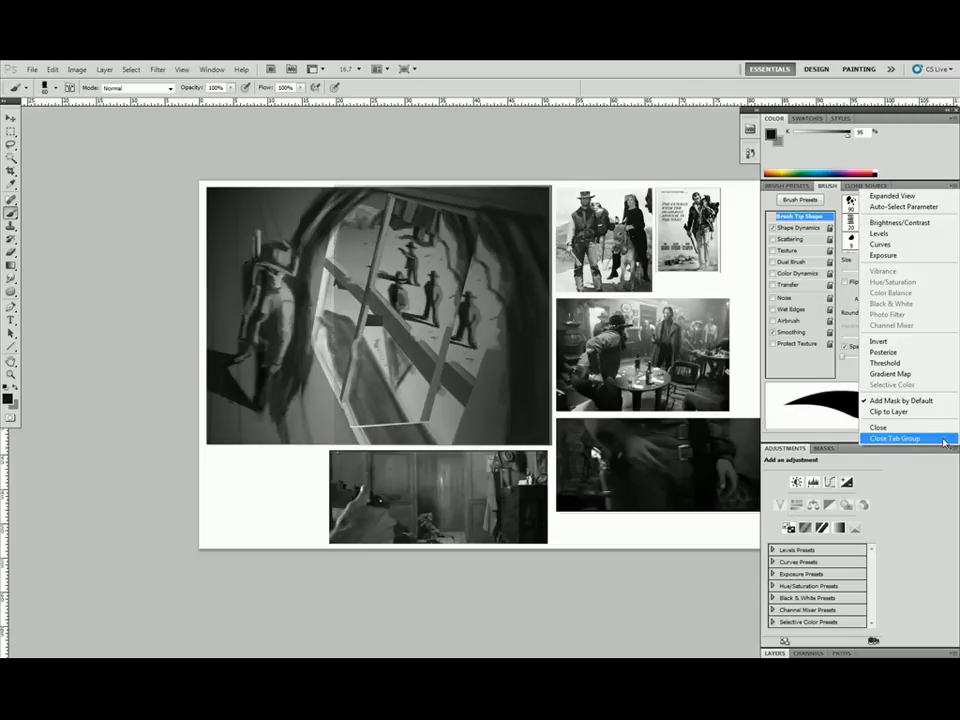
pyautogui.click(945, 440)
pyautogui.moveTo(838, 111)
pyautogui.mouseDown()
pyautogui.moveTo(926, 111)
pyautogui.moveTo(837, 113)
pyautogui.mouseUp()
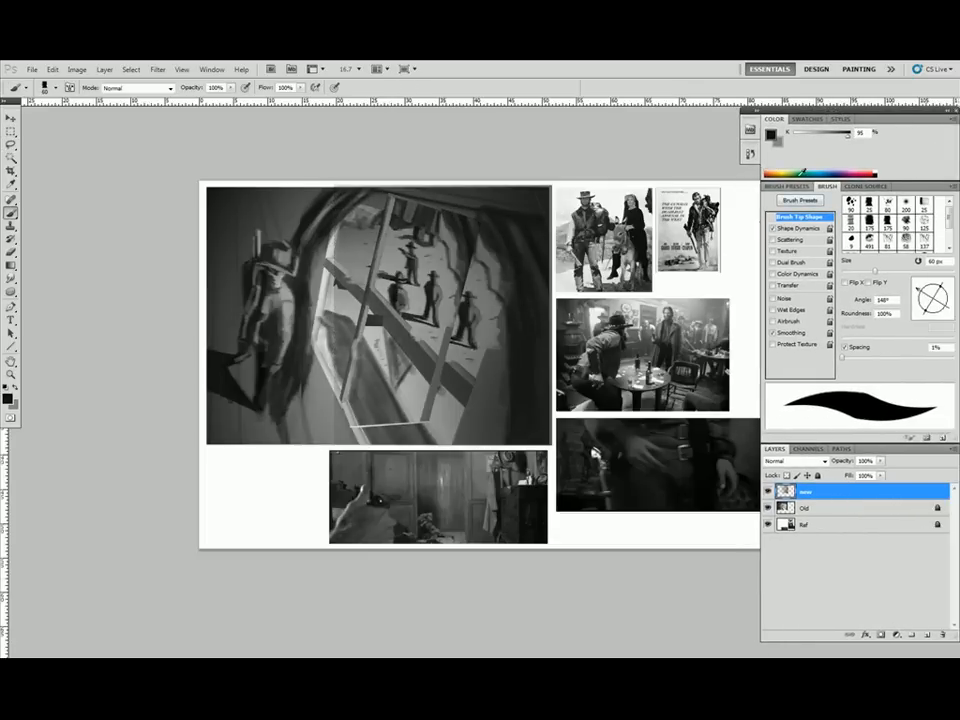
pyautogui.click(755, 111)
pyautogui.click(753, 119)
pyautogui.click(787, 133)
pyautogui.click(753, 119)
pyautogui.click(795, 229)
# Lighten a tall slanted polygonal area over the window opening with a sampled light gradient at 30% opacity
pyautogui.moveTo(524, 382); pyautogui.dragTo(478, 388)
pyautogui.press('l')
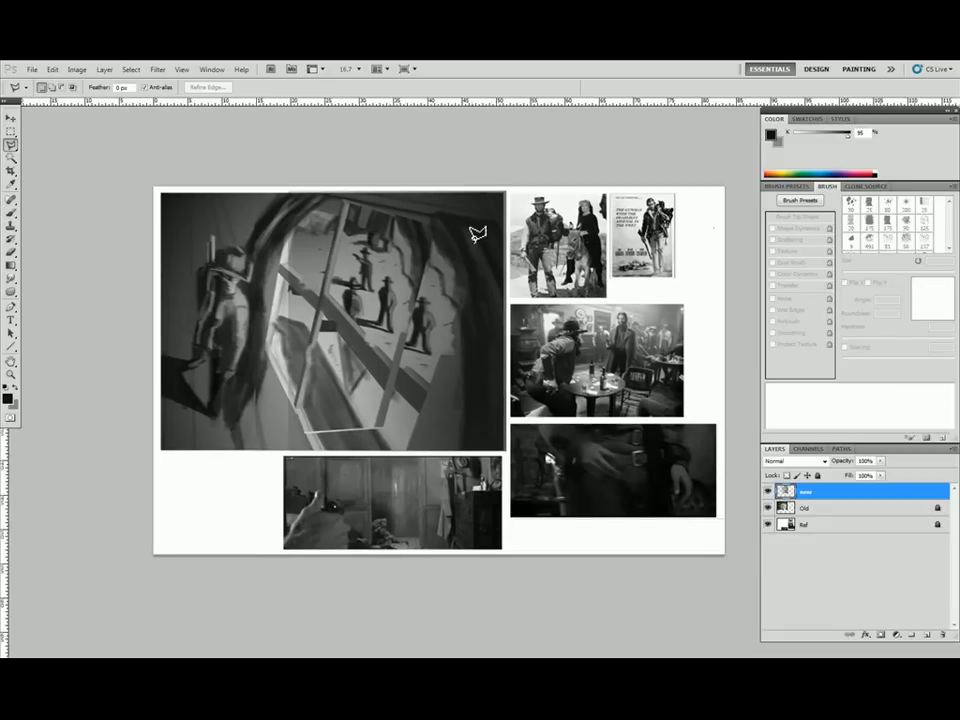
pyautogui.click(470, 237)
pyautogui.click(305, 196)
pyautogui.click(273, 350)
pyautogui.click(325, 447)
pyautogui.doubleClick(391, 214)
pyautogui.keyDown('alt'); pyautogui.click(391, 214); pyautogui.keyUp('alt')
pyautogui.click(423, 230)
pyautogui.click(333, 458)
pyautogui.press('g')
pyautogui.keyDown('alt'); pyautogui.click(312, 380); pyautogui.keyUp('alt')
pyautogui.moveTo(335, 215)
pyautogui.mouseDown()
pyautogui.moveTo(335, 390)
pyautogui.moveTo(345, 350)
pyautogui.mouseUp()
pyautogui.hotkey('ctrl', 'd')
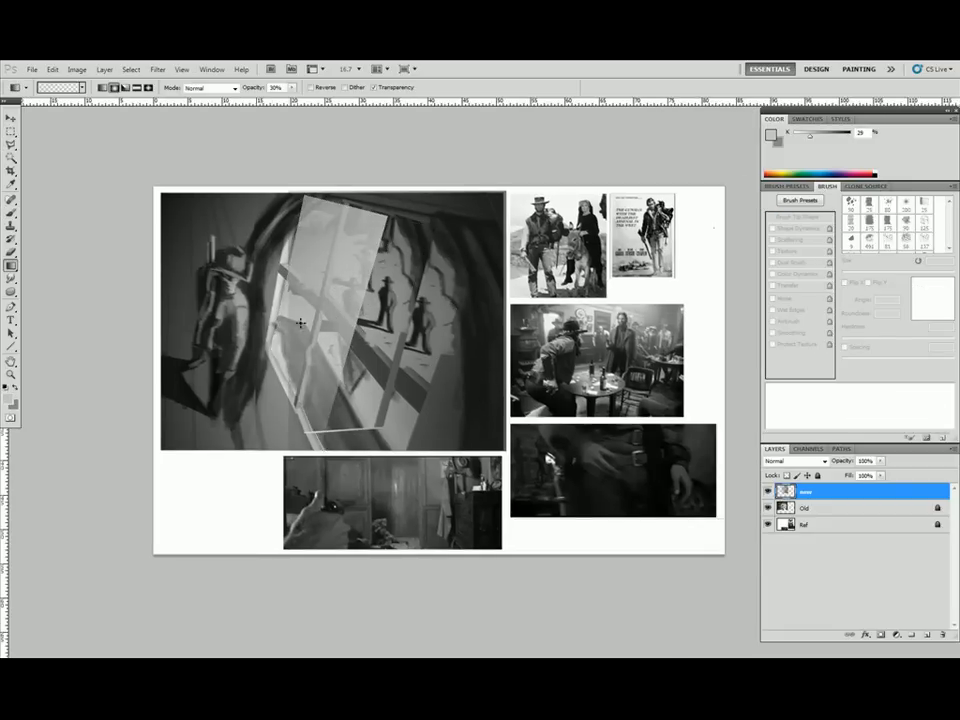
# Unlock the Old layer, copy the window's lower part to its own layer, reshape the copy and merge it down
pyautogui.click(838, 510)
pyautogui.click(817, 475)
pyautogui.press('l')
pyautogui.click(284, 260)
pyautogui.hotkey('ctrl', 'j')
pyautogui.hotkey('ctrl', 't')
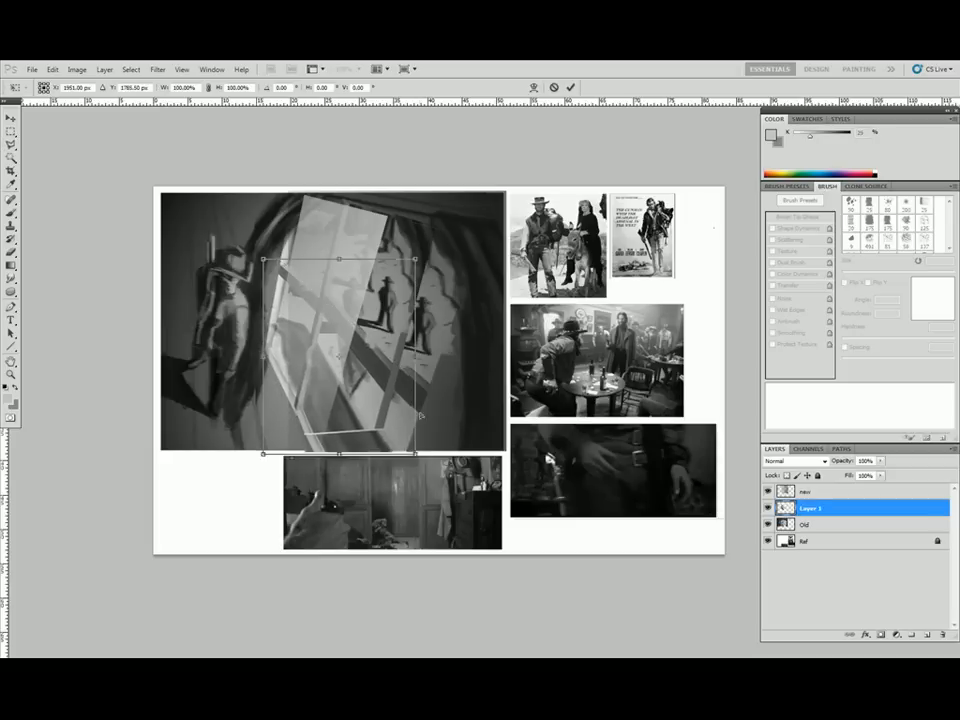
pyautogui.moveTo(417, 355); pyautogui.dragTo(422, 298)
pyautogui.moveTo(264, 452); pyautogui.dragTo(264, 474)
pyautogui.press('Return')
pyautogui.hotkey('ctrl', 'e')
# Select the wall area right of the window with a slanted polygonal selection and darken it with the gradient
pyautogui.click(508, 208)
pyautogui.click(414, 211)
pyautogui.click(349, 451)
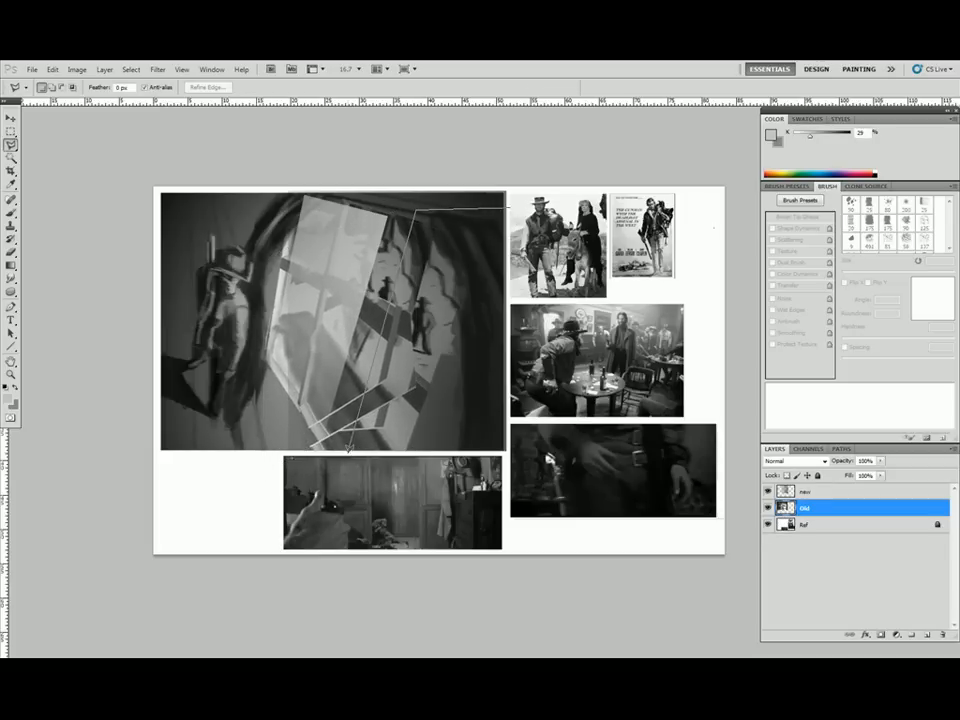
pyautogui.doubleClick(507, 451)
pyautogui.press('g')
pyautogui.moveTo(492, 305)
pyautogui.mouseDown()
pyautogui.moveTo(447, 299)
pyautogui.moveTo(482, 328)
pyautogui.mouseUp()
# Narrow and skew the selected right wall from its inner edge, apply the transform and deselect
pyautogui.hotkey('ctrl', 't')
pyautogui.moveTo(349, 330); pyautogui.dragTo(398, 330)
pyautogui.moveTo(398, 451); pyautogui.dragTo(374, 452)
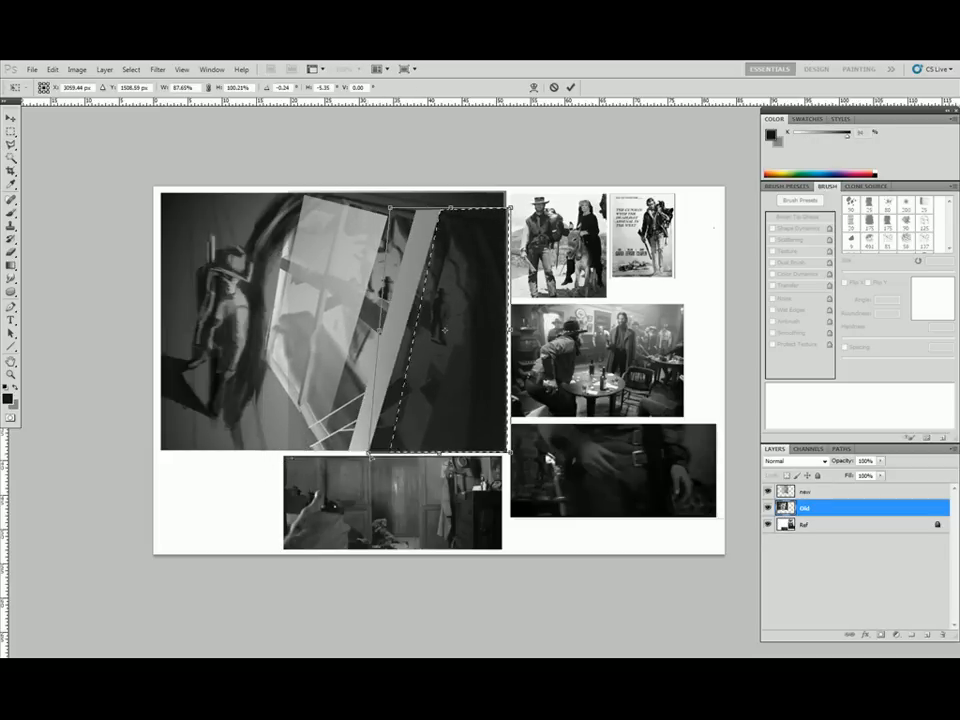
pyautogui.press('Return')
pyautogui.hotkey('ctrl', 'd')
# Set the brush's size control to Off and angle jitter to 4%, and enlarge the brush to 175 px
pyautogui.press('b')
pyautogui.hotkey('ctrl', '-')
pyautogui.click(800, 228)
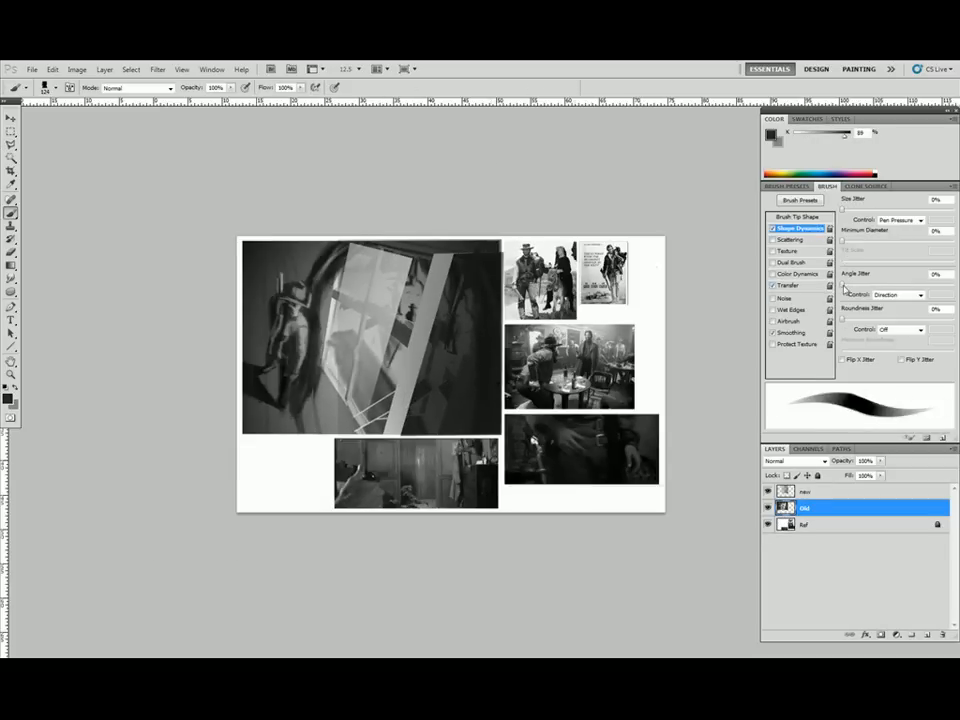
pyautogui.click(885, 221)
pyautogui.click(886, 230)
pyautogui.press(']')
pyautogui.press(']')
pyautogui.press(']')
# Paint dark strokes over the right wall and tone down the light strip beside the window on the Old layer
pyautogui.moveTo(455, 318)
pyautogui.mouseDown()
pyautogui.moveTo(459, 349)
pyautogui.moveTo(424, 428)
pyautogui.mouseUp()
pyautogui.keyDown('alt'); pyautogui.click(451, 411); pyautogui.keyUp('alt')
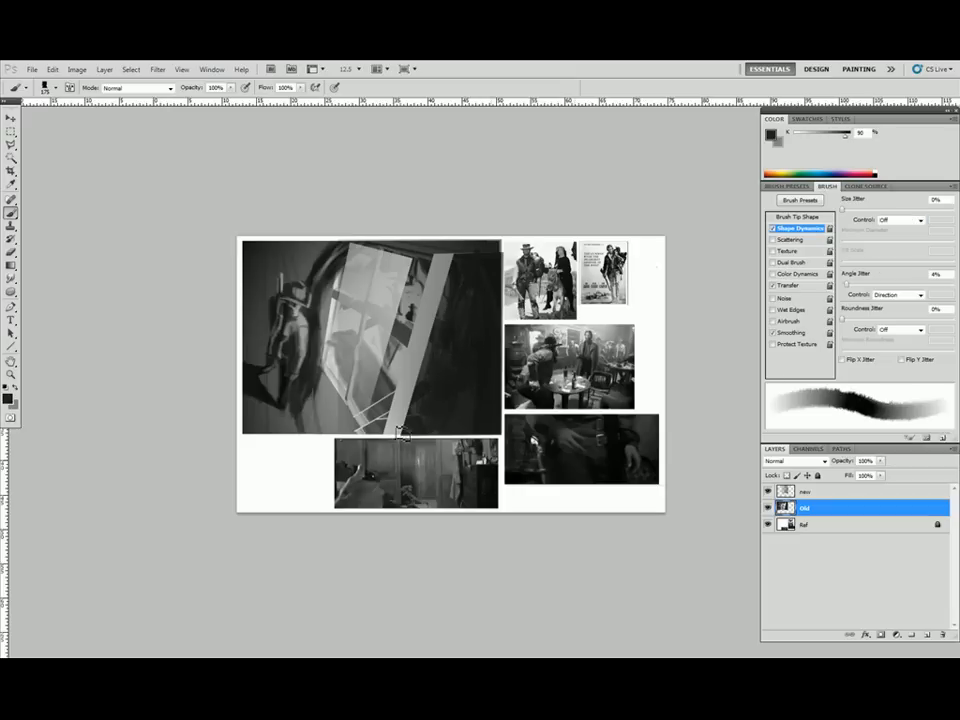
pyautogui.moveTo(442, 265)
pyautogui.mouseDown()
pyautogui.moveTo(405, 430)
pyautogui.moveTo(418, 385)
pyautogui.moveTo(386, 396)
pyautogui.moveTo(377, 420)
pyautogui.mouseUp()
pyautogui.keyDown('alt'); pyautogui.click(394, 316); pyautogui.keyUp('alt')
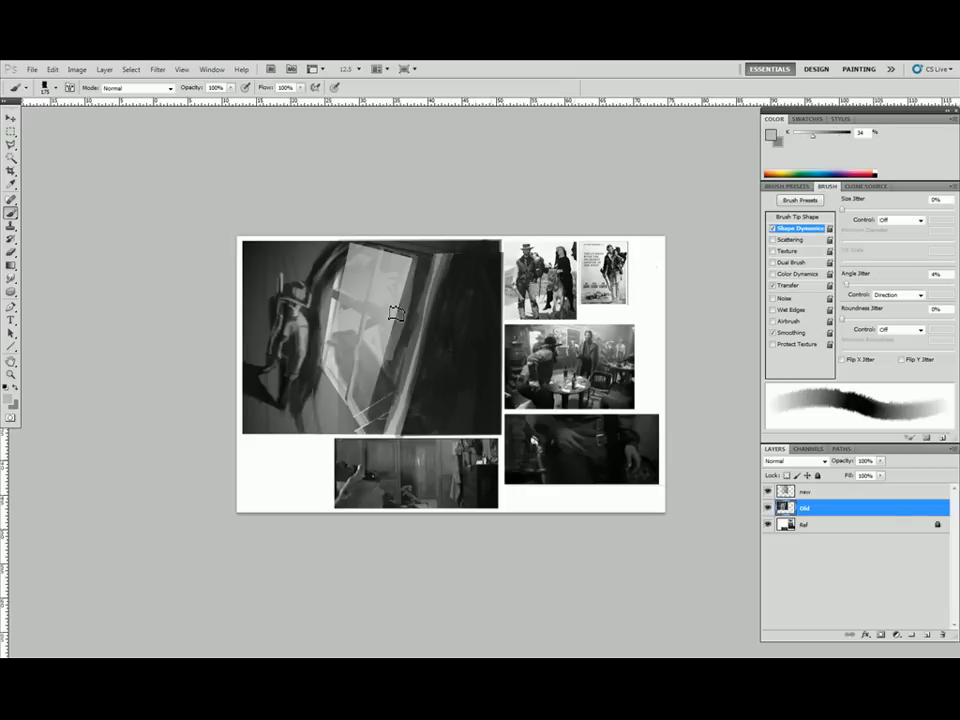
# Paint the window frame's right side and lower-left edge in sampled mid greys on the new layer
pyautogui.click(862, 493)
pyautogui.keyDown('alt'); pyautogui.click(375, 422); pyautogui.keyUp('alt')
pyautogui.moveTo(416, 258); pyautogui.dragTo(374, 428)
pyautogui.keyDown('alt'); pyautogui.click(342, 413); pyautogui.keyUp('alt')
pyautogui.moveTo(345, 394); pyautogui.dragTo(367, 438)
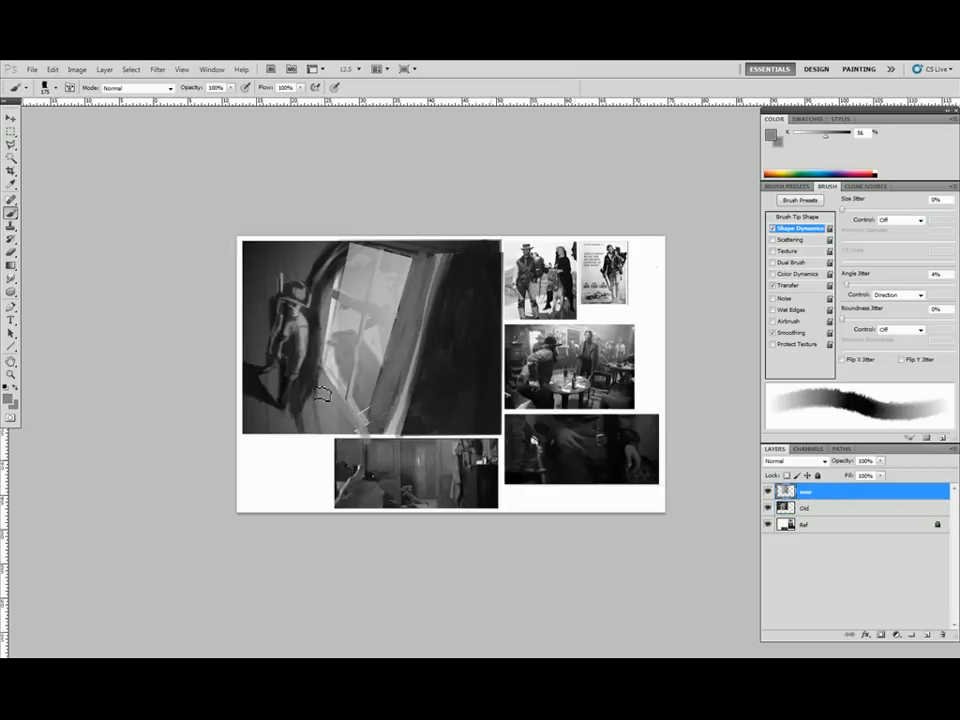
pyautogui.moveTo(436, 268); pyautogui.dragTo(417, 366)
pyautogui.moveTo(411, 258); pyautogui.dragTo(386, 378)
# Cover the old shapes inside the window opening with flat light grey strokes
pyautogui.keyDown('alt'); pyautogui.click(378, 320); pyautogui.keyUp('alt')
pyautogui.moveTo(402, 296); pyautogui.dragTo(374, 418)
pyautogui.moveTo(362, 328)
pyautogui.mouseDown()
pyautogui.moveTo(356, 289)
pyautogui.moveTo(371, 375)
pyautogui.moveTo(366, 418)
pyautogui.mouseUp()
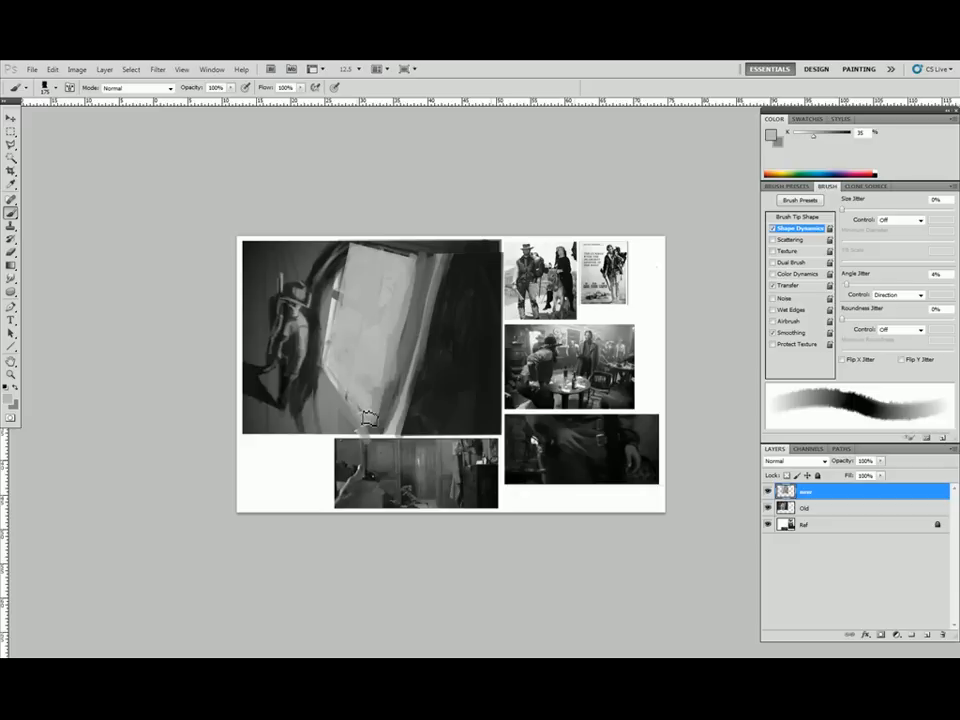
pyautogui.moveTo(409, 268); pyautogui.dragTo(370, 424)
# Draw parallel slanted lines along the window frame's right side with the Line tool at 42 px weight
pyautogui.keyDown('alt'); pyautogui.click(447, 270); pyautogui.keyUp('alt')
pyautogui.press('u')
pyautogui.moveTo(447, 266); pyautogui.dragTo(404, 430)
pyautogui.keyDown('alt'); pyautogui.click(430, 290); pyautogui.keyUp('alt')
pyautogui.moveTo(461, 256); pyautogui.dragTo(403, 432)
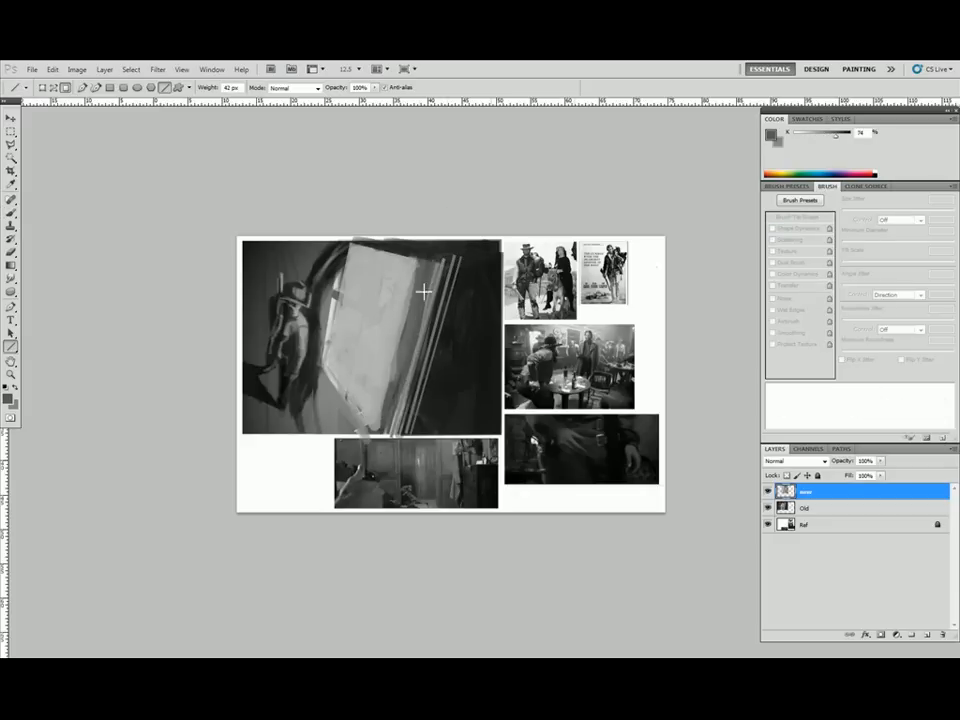
# Brush over the frame's right side and paint the window's top edge and the wall beside the figure in dark grey
pyautogui.press('b')
pyautogui.moveTo(424, 296); pyautogui.dragTo(400, 376)
pyautogui.keyDown('alt'); pyautogui.click(349, 246); pyautogui.keyUp('alt')
pyautogui.moveTo(345, 250)
pyautogui.mouseDown()
pyautogui.moveTo(422, 261)
pyautogui.moveTo(372, 250)
pyautogui.mouseUp()
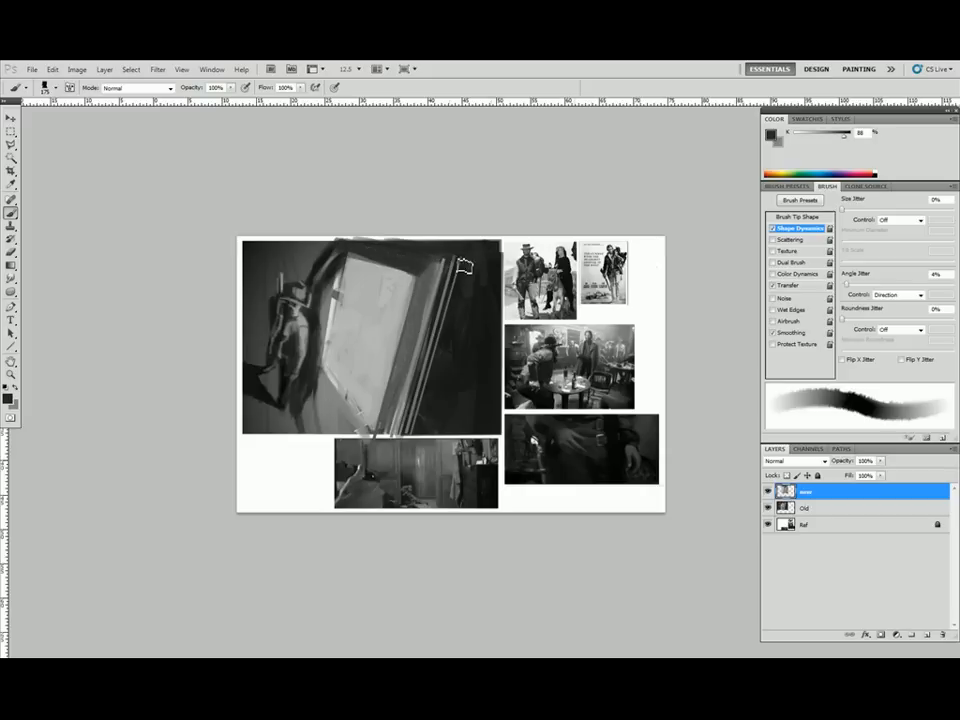
pyautogui.moveTo(463, 268); pyautogui.dragTo(345, 241)
pyautogui.keyDown('alt'); pyautogui.click(318, 300); pyautogui.keyUp('alt')
pyautogui.moveTo(330, 244)
pyautogui.mouseDown()
pyautogui.moveTo(314, 284)
pyautogui.moveTo(319, 328)
pyautogui.moveTo(302, 400)
pyautogui.mouseUp()
# Add a layer named "figure" above the new layer
pyautogui.click(927, 635)
pyautogui.doubleClick(806, 492)
pyautogui.write('figure')
pyautogui.press('Return')
pyautogui.keyDown('alt'); pyautogui.click(289, 265); pyautogui.keyUp('alt')
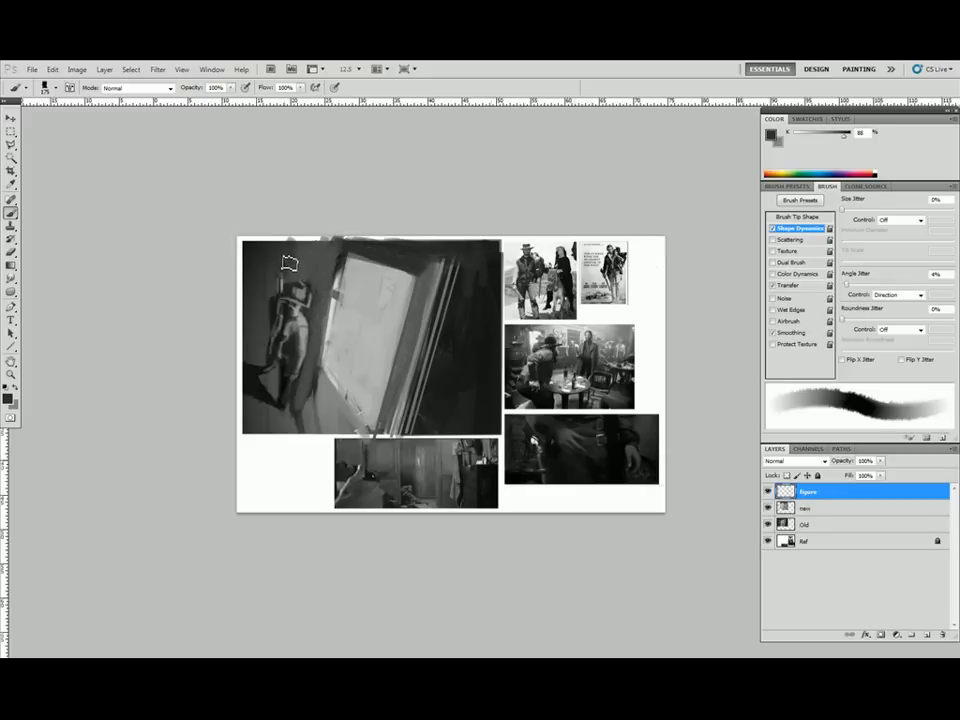
# Fill a polygonal selection of the wall behind the figure with a sampled dark gradient on the new layer
pyautogui.click(840, 508)
pyautogui.press('l')
pyautogui.click(271, 357)
pyautogui.click(281, 237)
pyautogui.click(238, 237)
pyautogui.doubleClick(237, 356)
pyautogui.press('g')
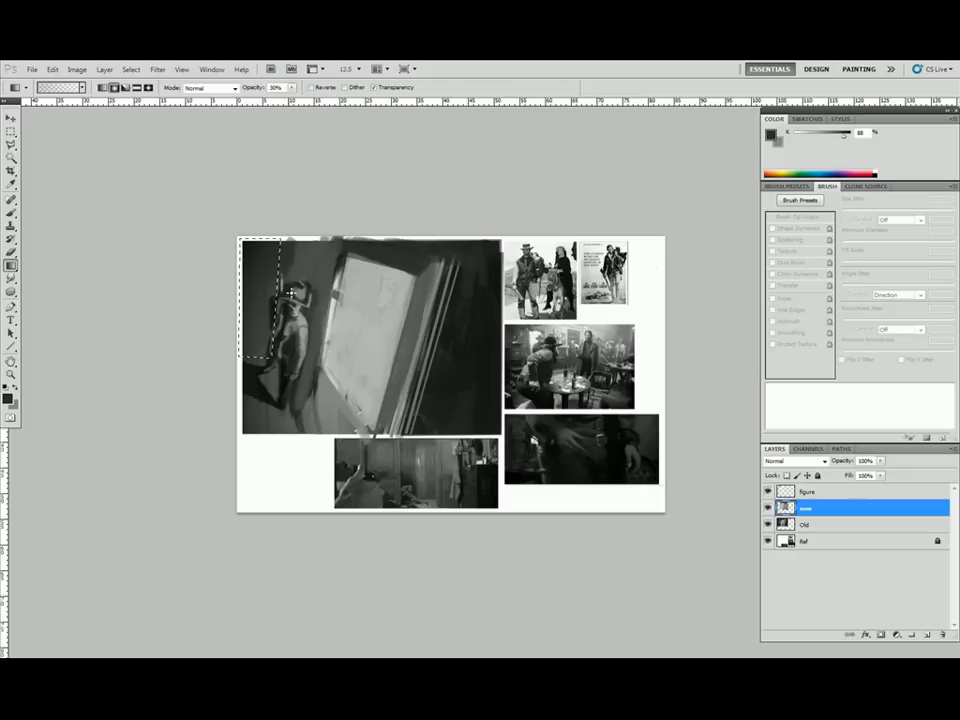
pyautogui.keyDown('alt'); pyautogui.click(290, 295); pyautogui.keyUp('alt')
pyautogui.moveTo(250, 256); pyautogui.dragTo(272, 300)
pyautogui.hotkey('ctrl', 'd')
# Paint the wall below the window's lower-left edge with sampled dark grey strokes
pyautogui.press('b')
pyautogui.keyDown('alt'); pyautogui.click(315, 428); pyautogui.keyUp('alt')
pyautogui.moveTo(312, 386)
pyautogui.mouseDown()
pyautogui.moveTo(317, 434)
pyautogui.moveTo(352, 432)
pyautogui.mouseUp()
pyautogui.moveTo(328, 402); pyautogui.dragTo(326, 430)
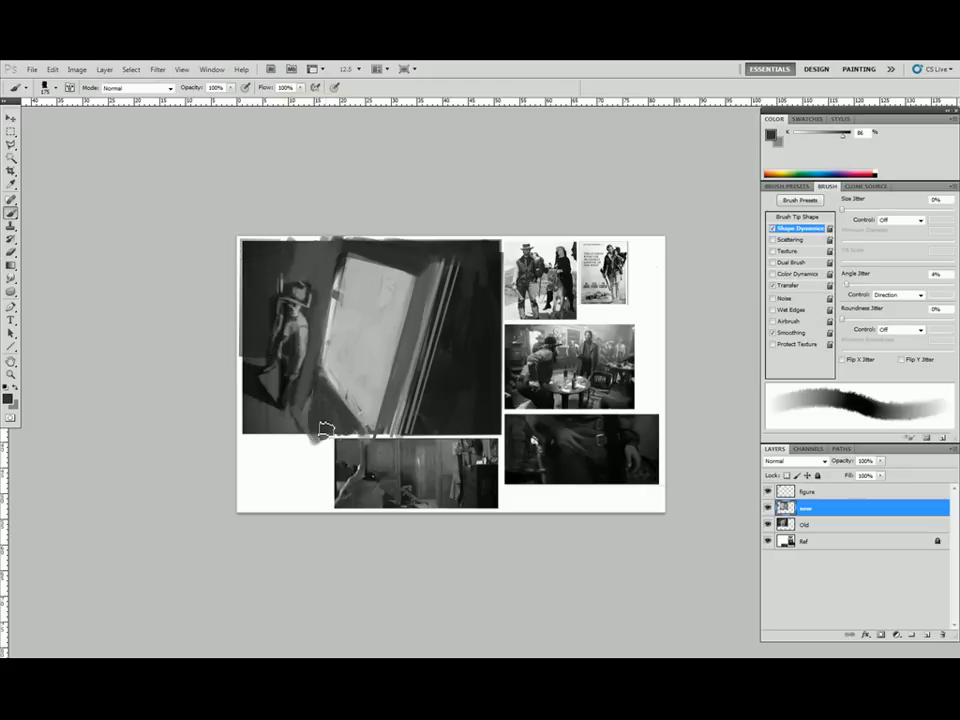
pyautogui.moveTo(319, 381)
pyautogui.mouseDown()
pyautogui.moveTo(327, 275)
pyautogui.moveTo(322, 370)
pyautogui.moveTo(376, 429)
pyautogui.mouseUp()
# Clean up the window's top and lower-left edges with sampled light and dark tones
pyautogui.keyDown('alt'); pyautogui.click(343, 285); pyautogui.keyUp('alt')
pyautogui.keyDown('alt'); pyautogui.click(346, 246); pyautogui.keyUp('alt')
pyautogui.moveTo(341, 250)
pyautogui.mouseDown()
pyautogui.moveTo(447, 278)
pyautogui.moveTo(424, 254)
pyautogui.moveTo(382, 274)
pyautogui.moveTo(360, 260)
pyautogui.moveTo(412, 273)
pyautogui.mouseUp()
pyautogui.keyDown('alt'); pyautogui.click(380, 335); pyautogui.keyUp('alt')
pyautogui.keyDown('alt'); pyautogui.click(331, 395); pyautogui.keyUp('alt')
pyautogui.moveTo(321, 376); pyautogui.dragTo(352, 411)
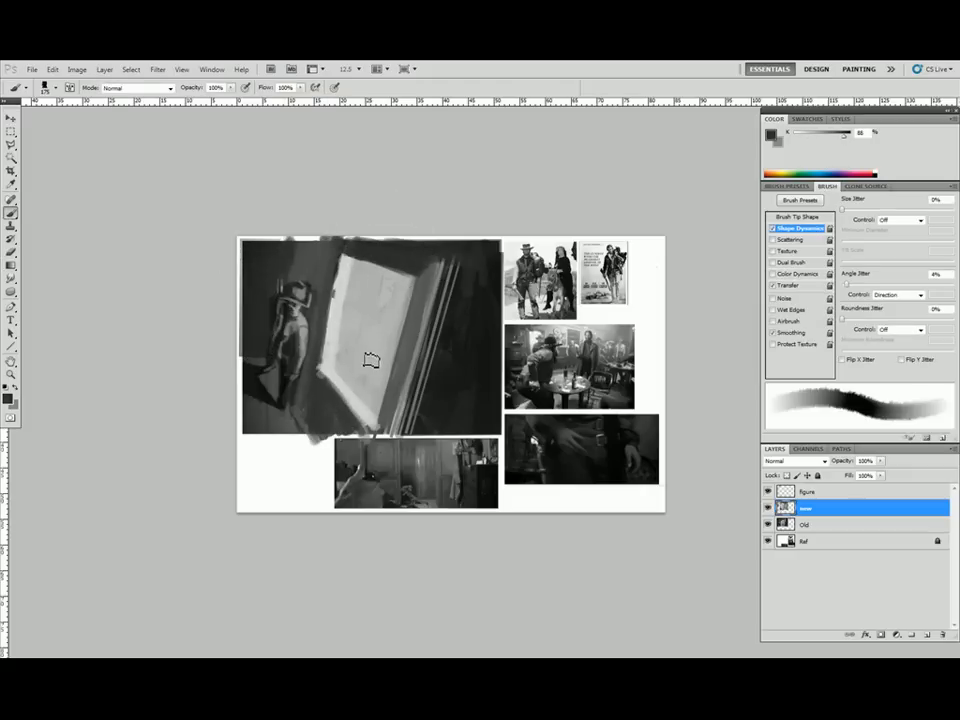
# Repaint the figure's hat as a dark wide-brimmed shape with a smaller brush
pyautogui.press('[')
pyautogui.press('[')
pyautogui.press('[')
pyautogui.press('[')
pyautogui.press('[')
pyautogui.press('[')
pyautogui.press('[')
pyautogui.hotkey('ctrl', '+')
pyautogui.hotkey('ctrl', '+')
pyautogui.moveTo(343, 360); pyautogui.dragTo(446, 376)
pyautogui.moveTo(213, 234); pyautogui.dragTo(228, 242)
pyautogui.keyDown('alt'); pyautogui.click(246, 238); pyautogui.keyUp('alt')
pyautogui.moveTo(242, 232)
pyautogui.mouseDown()
pyautogui.moveTo(238, 244)
pyautogui.moveTo(246, 236)
pyautogui.mouseUp()
pyautogui.keyDown('alt'); pyautogui.click(226, 232); pyautogui.keyUp('alt')
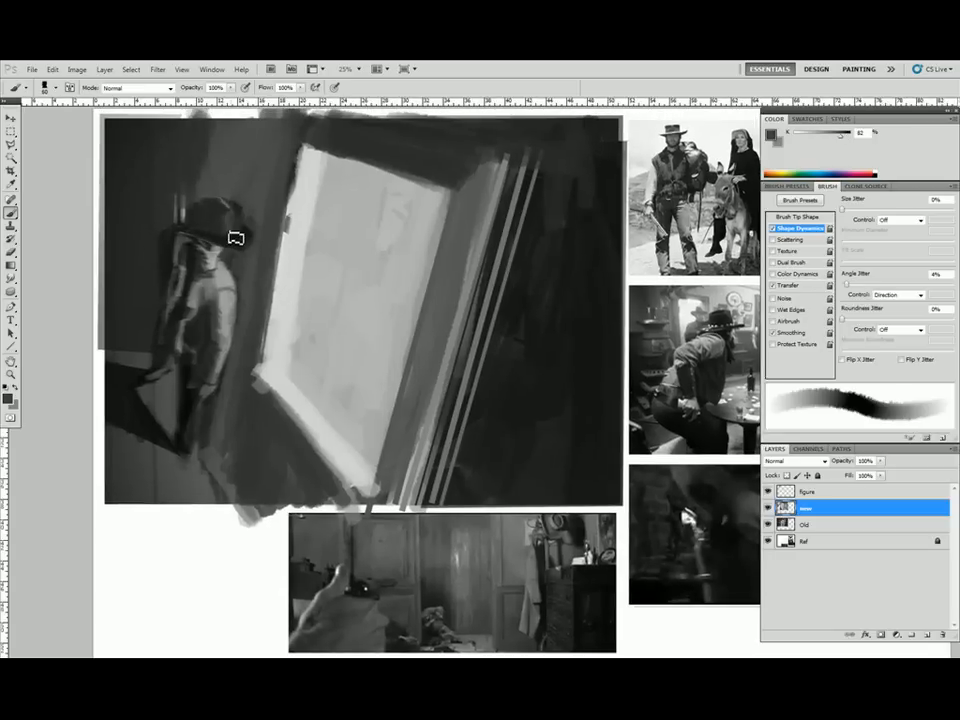
# Paint the light edge of the figure's shoulder and sleeve in sampled grey, using a brush of up to 35 px
pyautogui.keyDown('alt'); pyautogui.click(234, 293); pyautogui.keyUp('alt')
pyautogui.press('[')
pyautogui.press('[')
pyautogui.press('[')
pyautogui.press('[')
pyautogui.press('[')
pyautogui.press('[')
pyautogui.press('[')
pyautogui.press('[')
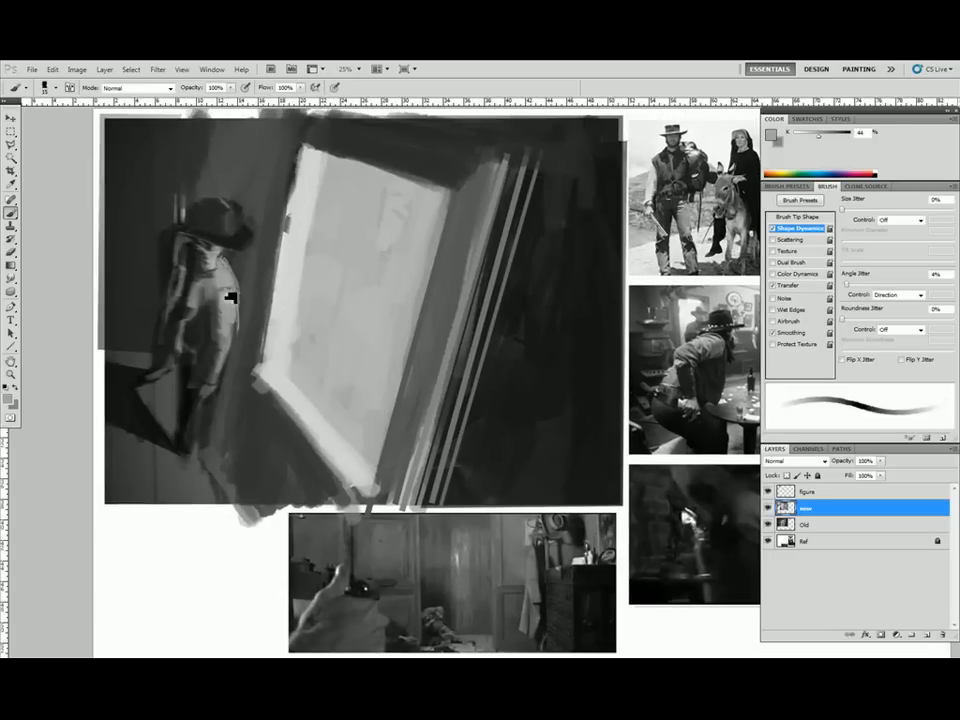
pyautogui.press(']')
pyautogui.press(']')
pyautogui.press(']')
pyautogui.press(']')
pyautogui.moveTo(236, 338)
pyautogui.mouseDown()
pyautogui.moveTo(219, 394)
pyautogui.moveTo(208, 384)
pyautogui.moveTo(203, 311)
pyautogui.moveTo(241, 344)
pyautogui.mouseUp()
# Rework the figure's forearm and the hand at the hip with sampled light and dark greys
pyautogui.keyDown('alt'); pyautogui.click(236, 394); pyautogui.keyUp('alt')
pyautogui.keyDown('alt'); pyautogui.click(222, 378); pyautogui.keyUp('alt')
pyautogui.keyDown('alt'); pyautogui.click(240, 395); pyautogui.keyUp('alt')
pyautogui.keyDown('alt'); pyautogui.click(222, 372); pyautogui.keyUp('alt')
pyautogui.keyDown('alt'); pyautogui.click(187, 366); pyautogui.keyUp('alt')
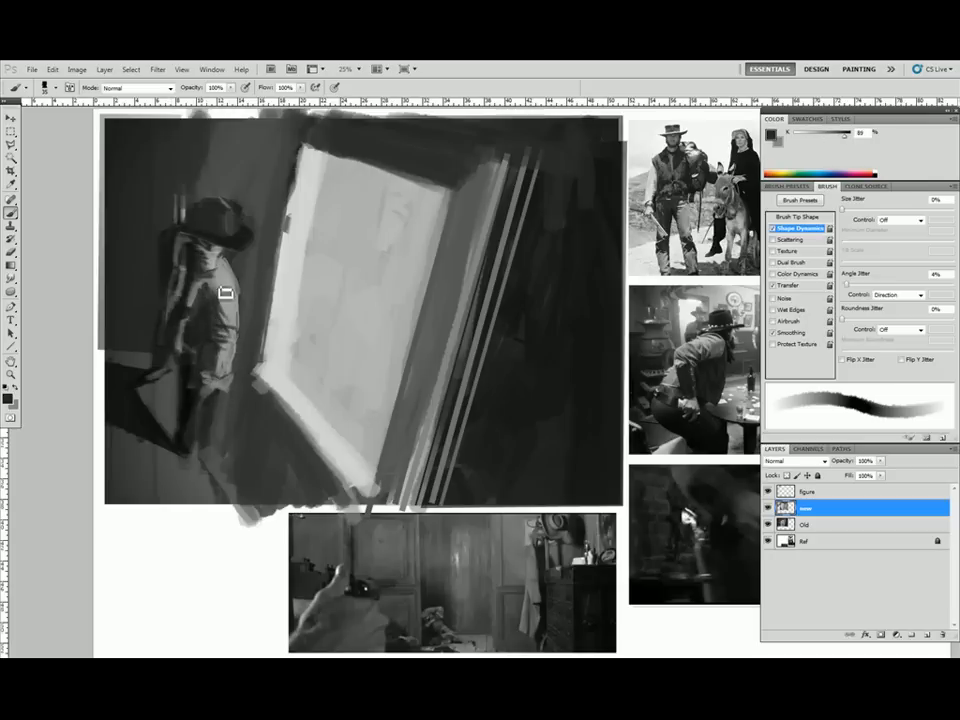
# Paint a dark vest over the figure's torso and block in the raised arm holding the gun
pyautogui.moveTo(216, 303)
pyautogui.mouseDown()
pyautogui.moveTo(246, 288)
pyautogui.moveTo(226, 274)
pyautogui.moveTo(236, 276)
pyautogui.moveTo(195, 315)
pyautogui.moveTo(186, 294)
pyautogui.moveTo(253, 283)
pyautogui.mouseUp()
pyautogui.keyDown('alt'); pyautogui.click(196, 308); pyautogui.keyUp('alt')
pyautogui.moveTo(187, 271)
pyautogui.mouseDown()
pyautogui.moveTo(193, 251)
pyautogui.moveTo(198, 309)
pyautogui.mouseUp()
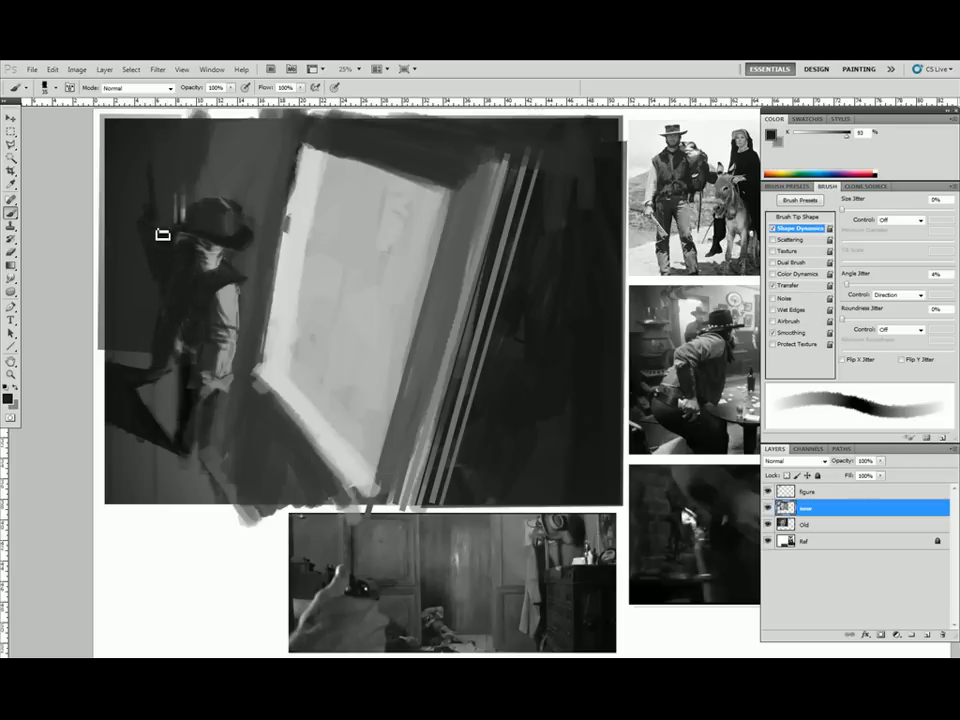
pyautogui.moveTo(181, 197)
pyautogui.mouseDown()
pyautogui.moveTo(177, 233)
pyautogui.moveTo(182, 246)
pyautogui.moveTo(217, 281)
pyautogui.moveTo(212, 267)
pyautogui.moveTo(223, 272)
pyautogui.moveTo(204, 347)
pyautogui.mouseUp()
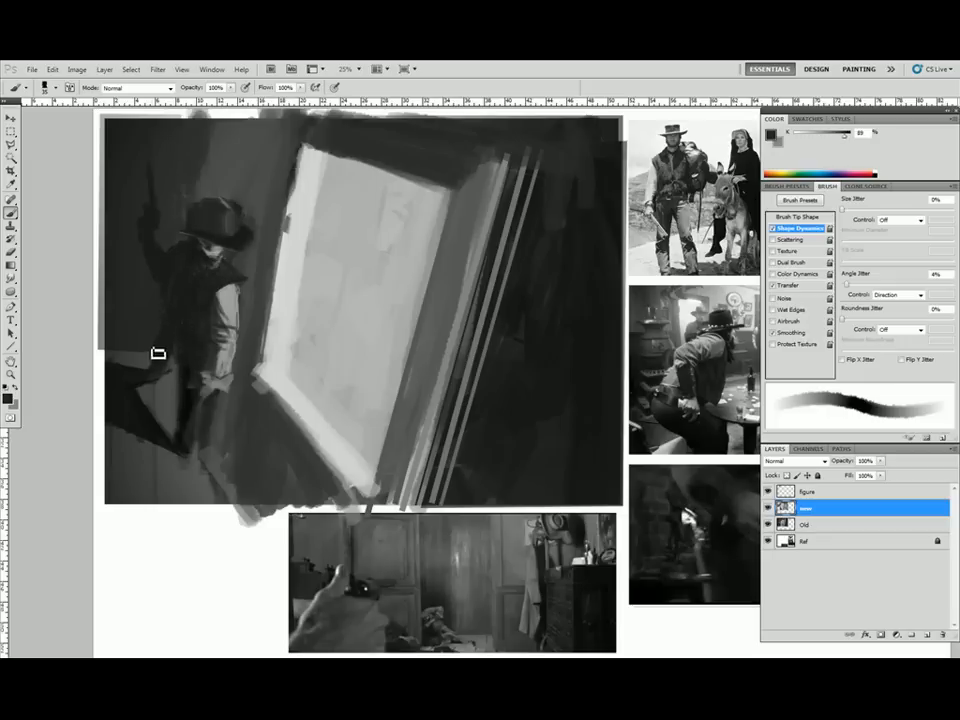
# Rework the figure's dark legs and the hand at the hip with sampled dark and mid greys
pyautogui.keyDown('alt'); pyautogui.click(153, 354); pyautogui.keyUp('alt')
pyautogui.keyDown('alt'); pyautogui.click(190, 429); pyautogui.keyUp('alt')
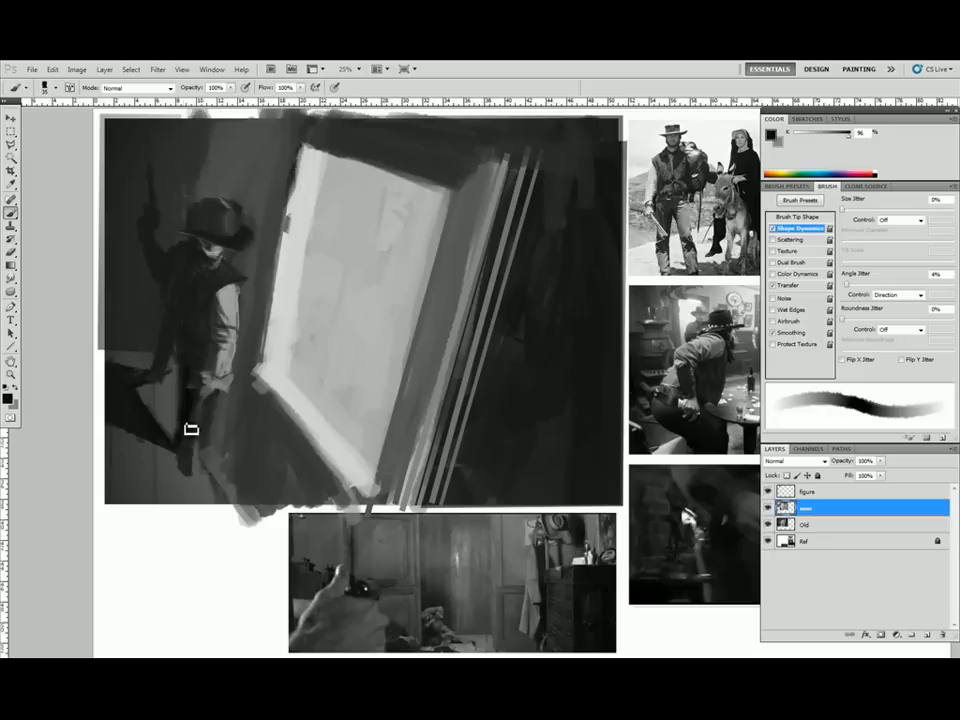
pyautogui.keyDown('alt'); pyautogui.click(245, 383); pyautogui.keyUp('alt')
pyautogui.keyDown('alt'); pyautogui.click(212, 400); pyautogui.keyUp('alt')
pyautogui.keyDown('alt'); pyautogui.click(214, 386); pyautogui.keyUp('alt')
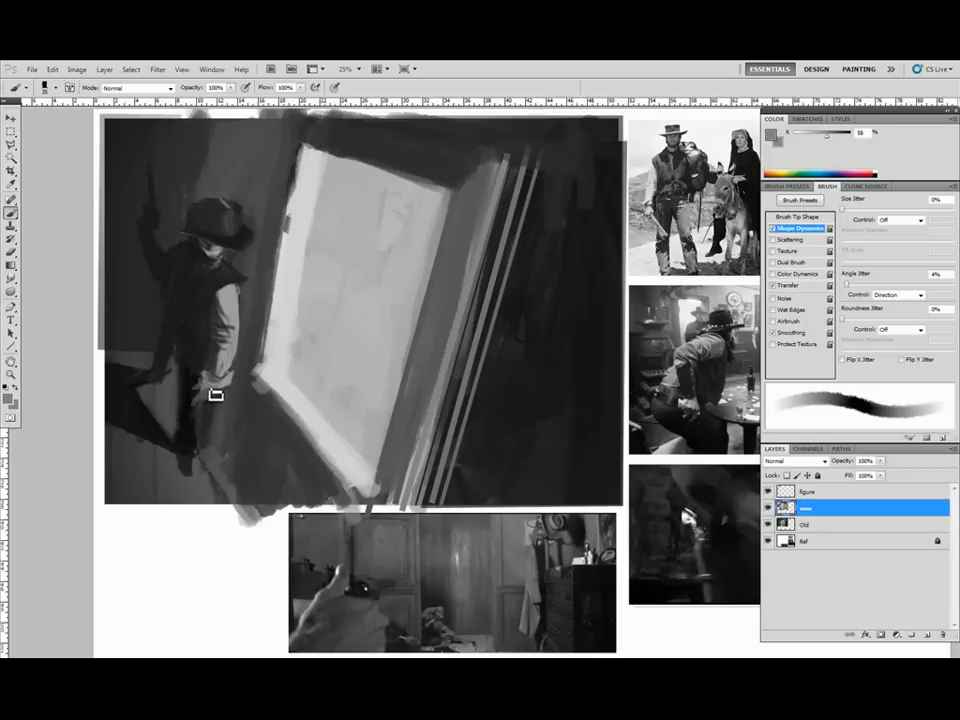
pyautogui.keyDown('alt'); pyautogui.click(214, 392); pyautogui.keyUp('alt')
pyautogui.keyDown('alt'); pyautogui.click(242, 347); pyautogui.keyUp('alt')
# Repaint the figure's lit sleeve and the wall beside it with a 45 px brush in sampled greys
pyautogui.moveTo(359, 307); pyautogui.dragTo(285, 317)
pyautogui.press(']')
pyautogui.press(']')
pyautogui.press('[')
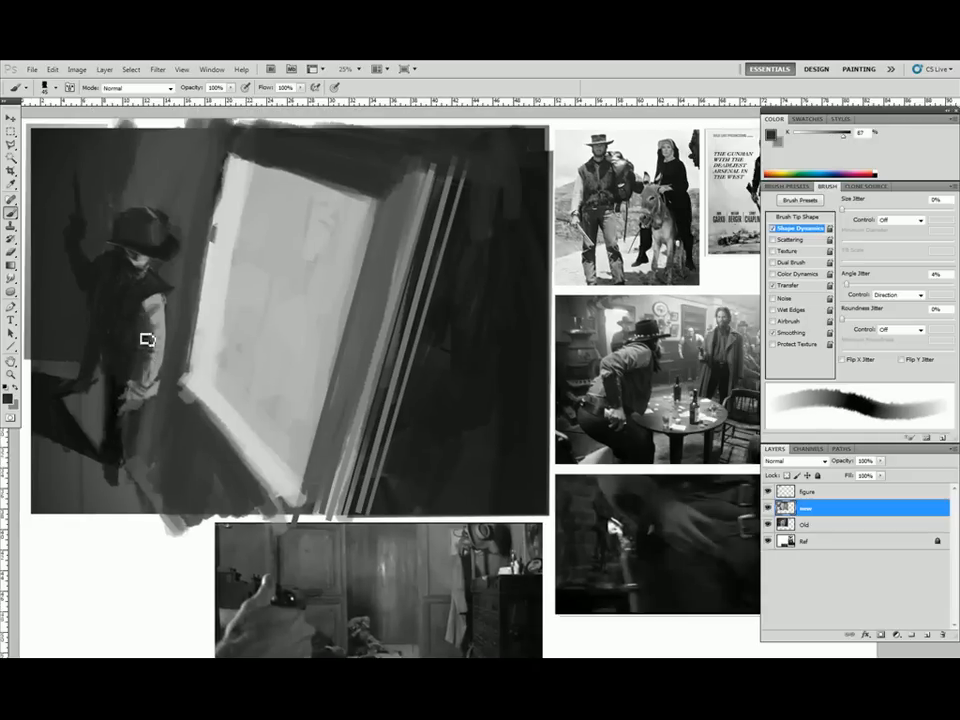
pyautogui.keyDown('alt'); pyautogui.click(150, 334); pyautogui.keyUp('alt')
pyautogui.moveTo(152, 333); pyautogui.dragTo(147, 366)
pyautogui.keyDown('alt'); pyautogui.click(148, 367); pyautogui.keyUp('alt')
pyautogui.keyDown('alt'); pyautogui.click(171, 372); pyautogui.keyUp('alt')
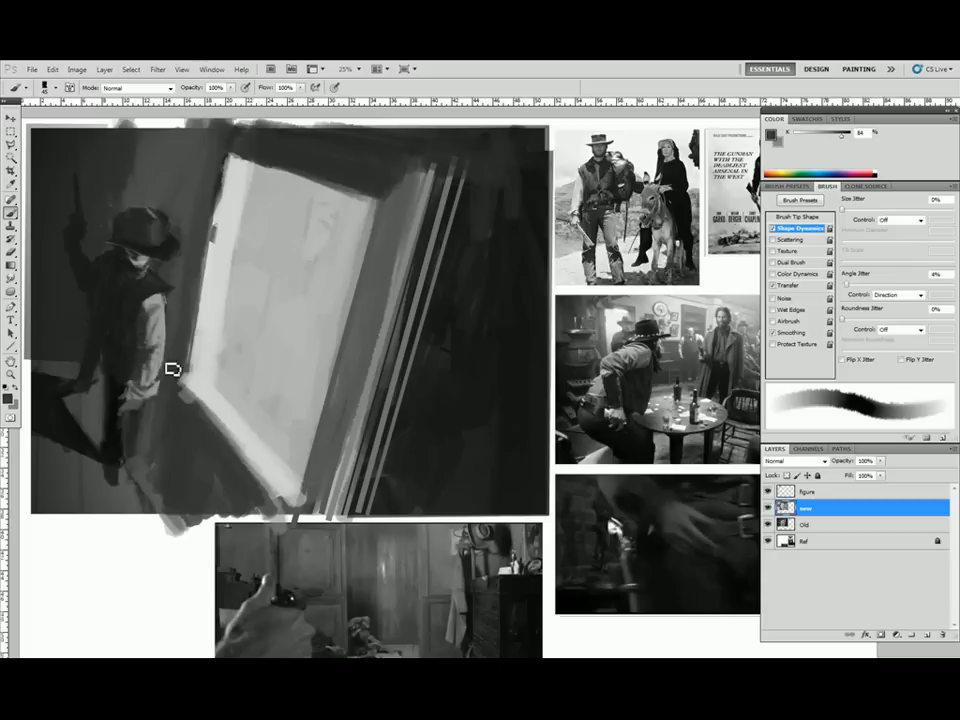
# Touch up the light face and neckerchief under the hat brim with sampled greys
pyautogui.keyDown('alt'); pyautogui.click(140, 268); pyautogui.keyUp('alt')
pyautogui.moveTo(140, 270); pyautogui.dragTo(130, 272)
pyautogui.keyDown('alt'); pyautogui.click(141, 268); pyautogui.keyUp('alt')
pyautogui.keyDown('alt'); pyautogui.click(144, 271); pyautogui.keyUp('alt')
pyautogui.keyDown('alt'); pyautogui.click(141, 269); pyautogui.keyUp('alt')
# Reshape the hat's crown and brim and the vest's shoulder against the wall, with pen pressure controlling brush size
pyautogui.keyDown('alt'); pyautogui.click(115, 244); pyautogui.keyUp('alt')
pyautogui.moveTo(132, 222)
pyautogui.mouseDown()
pyautogui.moveTo(145, 212)
pyautogui.moveTo(183, 231)
pyautogui.moveTo(163, 276)
pyautogui.mouseUp()
pyautogui.keyDown('alt'); pyautogui.click(145, 230); pyautogui.keyUp('alt')
pyautogui.keyDown('alt'); pyautogui.click(170, 220); pyautogui.keyUp('alt')
pyautogui.keyDown('alt'); pyautogui.click(123, 245); pyautogui.keyUp('alt')
pyautogui.keyDown('alt'); pyautogui.click(177, 266); pyautogui.keyUp('alt')
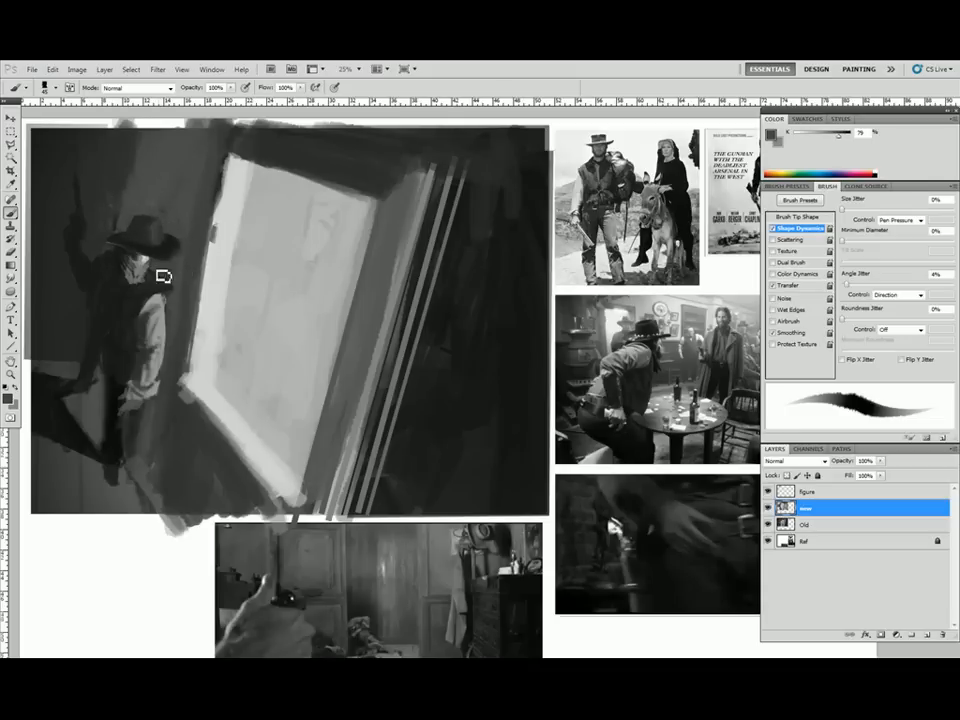
pyautogui.keyDown('alt'); pyautogui.click(166, 286); pyautogui.keyUp('alt')
pyautogui.keyDown('alt'); pyautogui.click(150, 275); pyautogui.keyUp('alt')
pyautogui.keyDown('alt'); pyautogui.click(206, 300); pyautogui.keyUp('alt')
# Touch up the wall and shadow shapes around the figure with sampled greys
pyautogui.hotkey('ctrl', '-')
pyautogui.hotkey('ctrl', '-')
pyautogui.hotkey('ctrl', '+')
pyautogui.keyDown('alt'); pyautogui.click(214, 354); pyautogui.keyUp('alt')
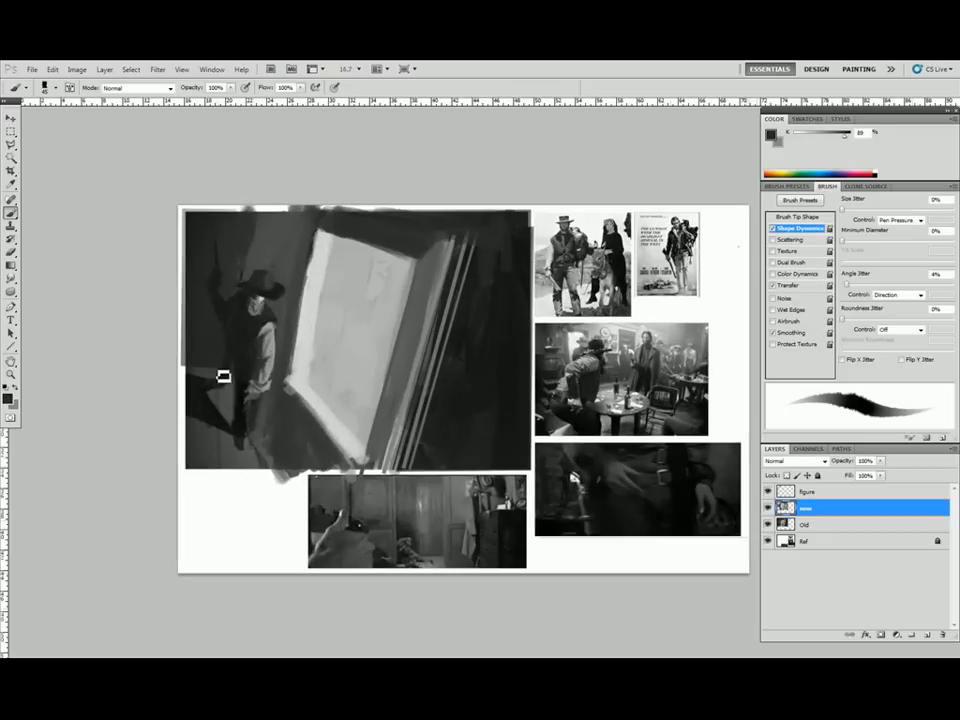
pyautogui.keyDown('alt'); pyautogui.click(243, 391); pyautogui.keyUp('alt')
pyautogui.keyDown('alt'); pyautogui.click(319, 274); pyautogui.keyUp('alt')
pyautogui.keyDown('alt'); pyautogui.click(261, 233); pyautogui.keyUp('alt')
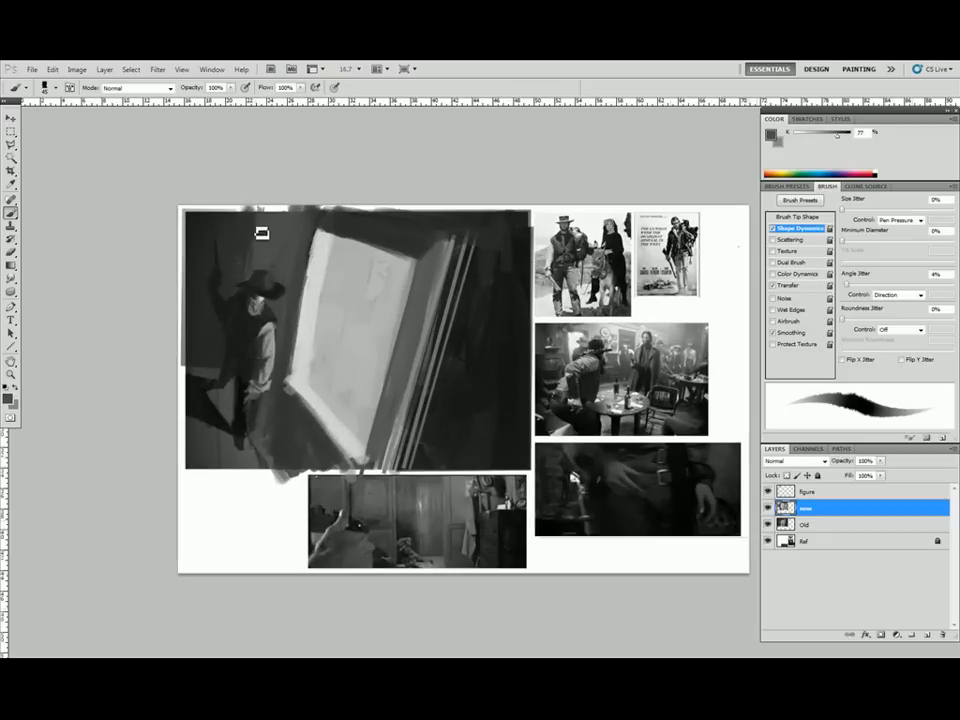
# Redefine the window's lower sill with straight dark and grey edges from sampled tones
pyautogui.keyDown('alt'); pyautogui.click(317, 428); pyautogui.keyUp('alt')
pyautogui.moveTo(289, 384); pyautogui.dragTo(358, 459)
pyautogui.moveTo(288, 386); pyautogui.dragTo(352, 453)
pyautogui.keyDown('alt'); pyautogui.click(352, 436); pyautogui.keyUp('alt')
pyautogui.moveTo(294, 390); pyautogui.dragTo(364, 448)
# Select the window pane with straight edges, shade it with a light gradient, and clear the selection
pyautogui.press('l')
pyautogui.click(329, 236)
pyautogui.click(303, 383)
pyautogui.click(367, 446)
pyautogui.click(414, 260)
pyautogui.click(330, 236)
pyautogui.press('g')
pyautogui.moveTo(434, 213); pyautogui.dragTo(364, 346)
pyautogui.hotkey('ctrl', 'd')
# Draw straight lines for the window's light side frame and the dark slats beside the pane
pyautogui.press('u')
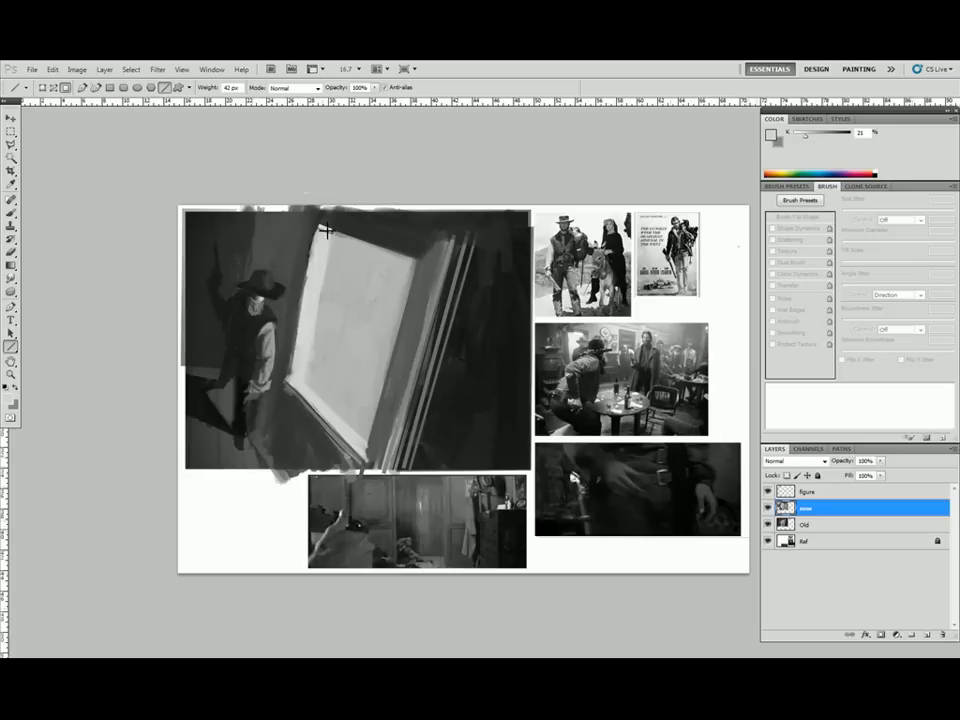
pyautogui.moveTo(321, 229); pyautogui.dragTo(289, 382)
pyautogui.moveTo(329, 232); pyautogui.dragTo(312, 311)
pyautogui.keyDown('alt'); pyautogui.click(437, 238); pyautogui.keyUp('alt')
pyautogui.moveTo(432, 246)
pyautogui.mouseDown()
pyautogui.moveTo(380, 468)
pyautogui.moveTo(366, 474)
pyautogui.moveTo(372, 466)
pyautogui.moveTo(383, 474)
pyautogui.mouseUp()
pyautogui.keyDown('alt'); pyautogui.click(433, 257); pyautogui.keyUp('alt')
pyautogui.keyDown('alt'); pyautogui.click(485, 275); pyautogui.keyUp('alt')
# Select an angled band across the dark wall beside the slats and darken it with a 30% gradient
pyautogui.press('l')
pyautogui.click(384, 208)
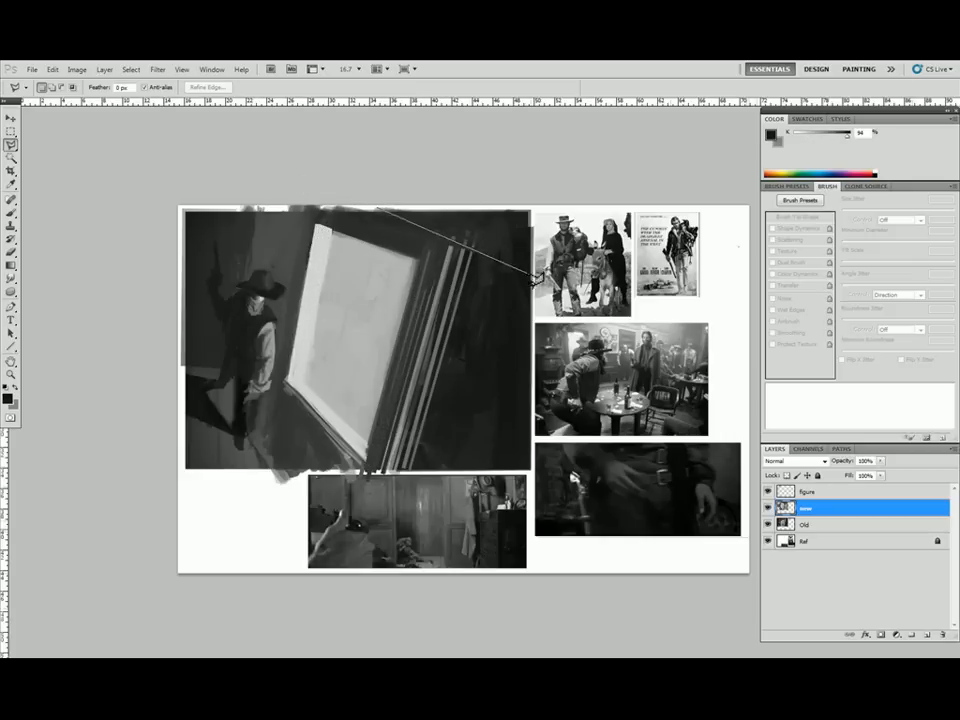
pyautogui.click(468, 317)
pyautogui.click(429, 474)
pyautogui.click(481, 474)
pyautogui.click(522, 300)
pyautogui.click(470, 208)
pyautogui.click(416, 208)
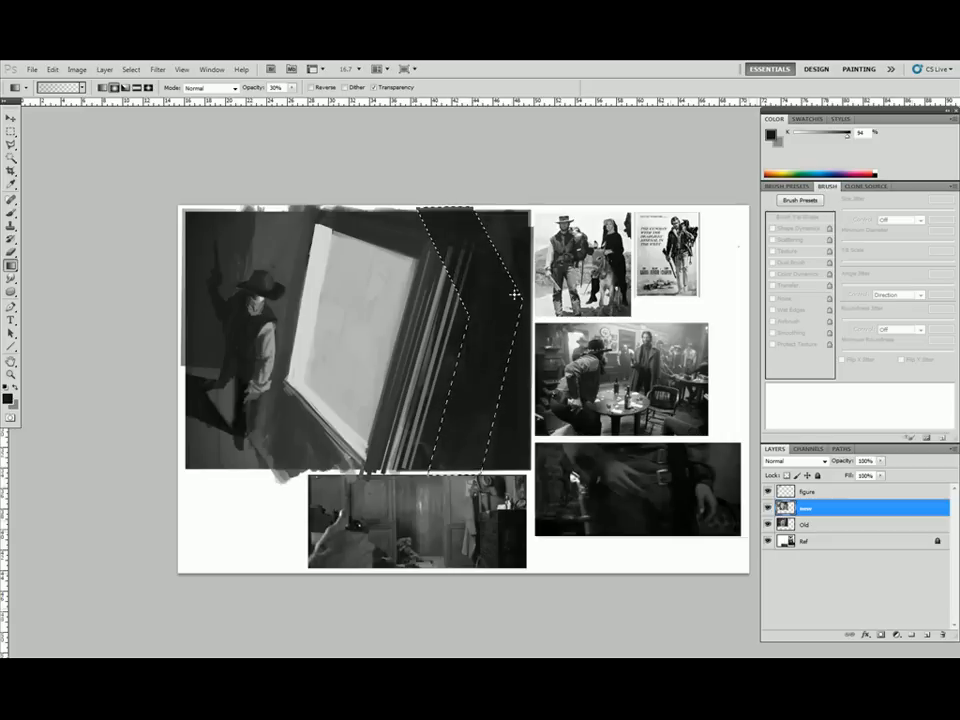
# Narrow the selection to a thin angled strip, fill it with a lighter gradient as a beam, and deselect
pyautogui.click(486, 320)
pyautogui.click(442, 490)
pyautogui.click(541, 270)
pyautogui.click(427, 189)
pyautogui.press('g')
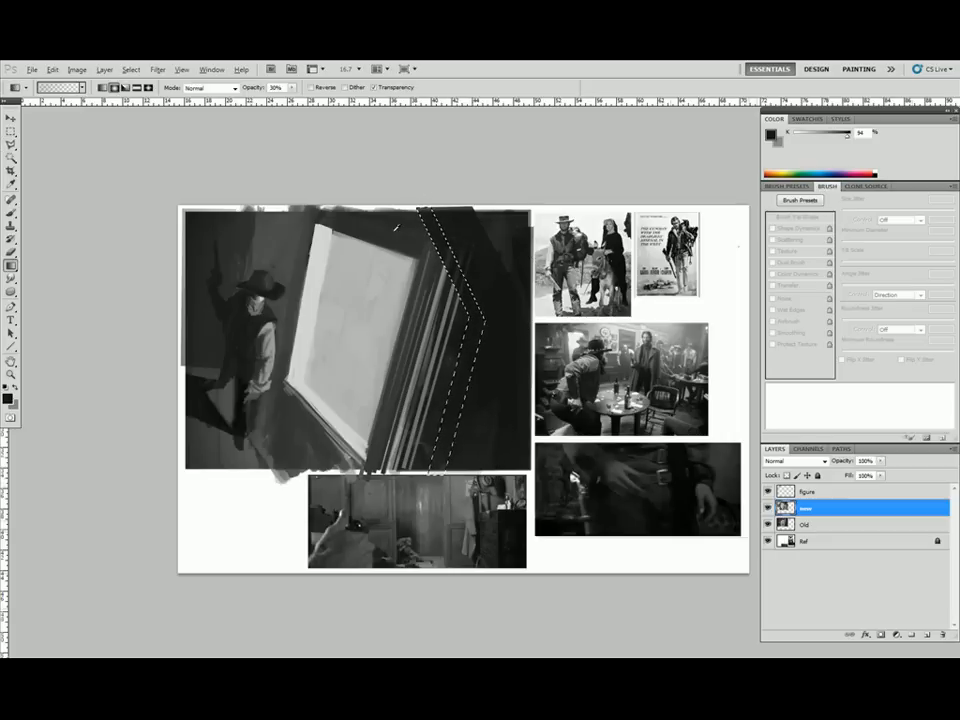
pyautogui.moveTo(410, 232); pyautogui.dragTo(521, 272)
pyautogui.hotkey('ctrl', 'd')
# Clean up the angled beam and the adjoining slats with a smaller brush, using a view rotated to 40°
pyautogui.press('b')
pyautogui.keyDown('alt'); pyautogui.click(439, 278); pyautogui.keyUp('alt')
pyautogui.press('[')
pyautogui.moveTo(439, 245); pyautogui.dragTo(450, 267)
pyautogui.press('r')
pyautogui.moveTo(508, 455); pyautogui.dragTo(452, 454)
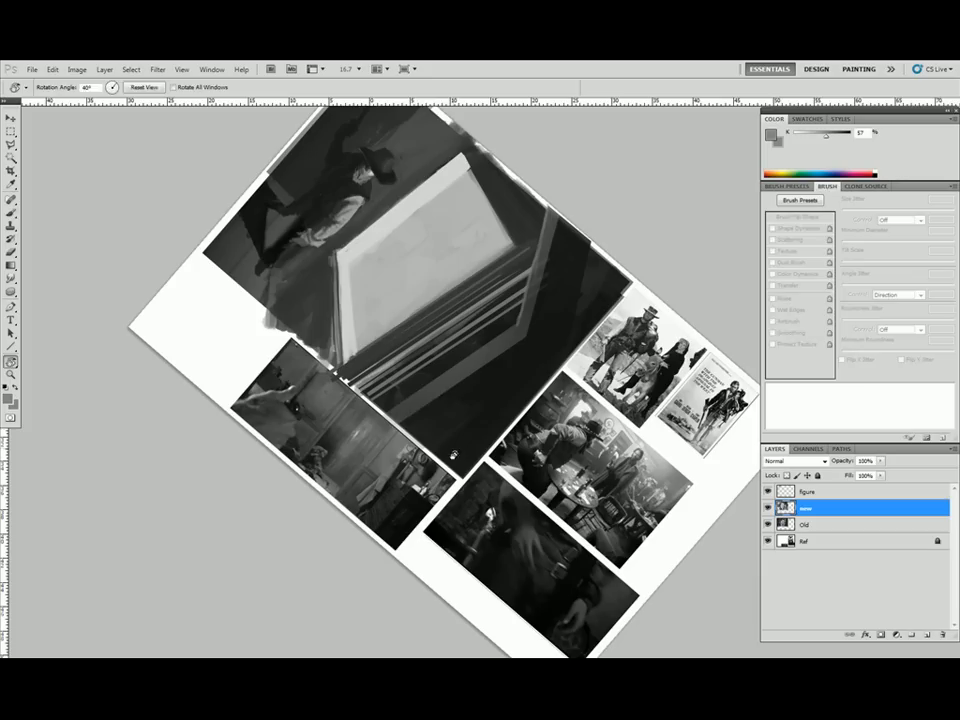
pyautogui.moveTo(449, 370); pyautogui.dragTo(475, 353)
pyautogui.press('Escape')
# Flip the canvas horizontally and remove the "figure" layer
pyautogui.hotkey('ctrl', 'shift', 'h')
pyautogui.moveTo(629, 370); pyautogui.dragTo(566, 355)
pyautogui.keyDown('ctrl'); pyautogui.click(592, 371); pyautogui.keyUp('ctrl')
pyautogui.click(768, 492)
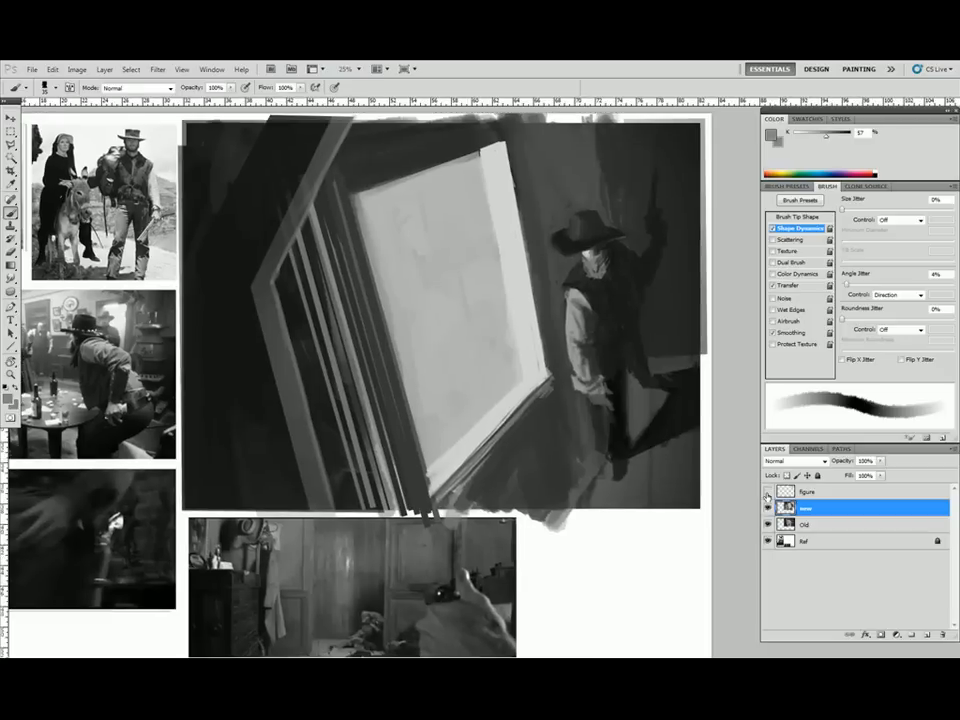
pyautogui.moveTo(619, 378); pyautogui.dragTo(577, 383)
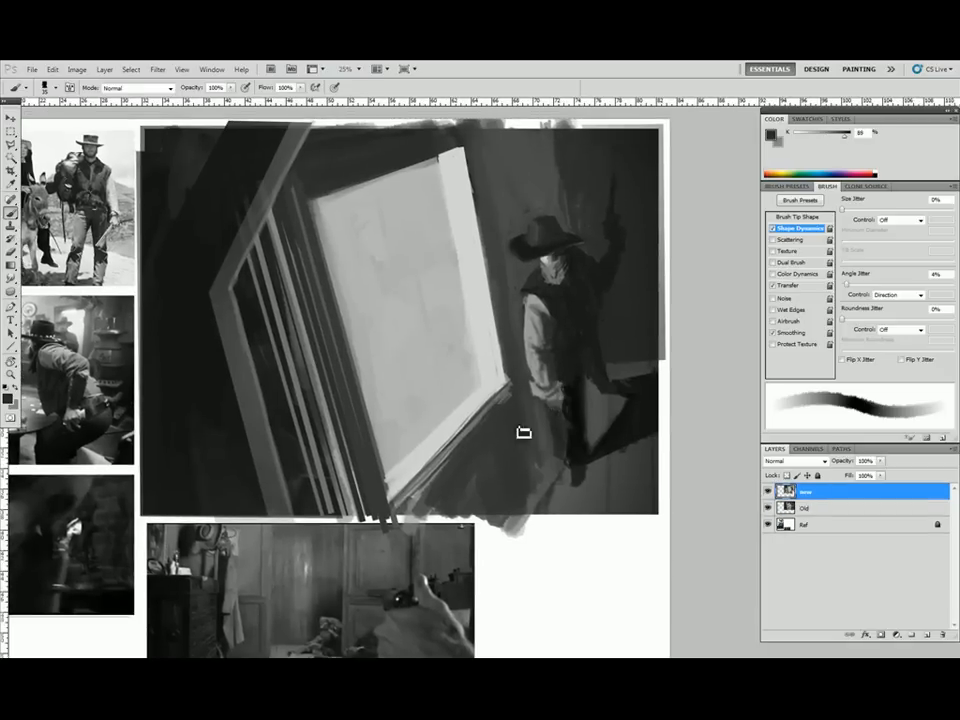
# Add a new layer and sketch the figure's head and neckerchief on it in light lines with a 10 px brush
pyautogui.hotkey('ctrl', 'alt', 'shift', 'n')
pyautogui.keyDown('alt'); pyautogui.click(548, 270); pyautogui.keyUp('alt')
pyautogui.press('[')
pyautogui.press('[')
pyautogui.press('[')
pyautogui.press('[')
pyautogui.press('[')
pyautogui.moveTo(537, 258); pyautogui.dragTo(540, 283)
pyautogui.moveTo(562, 249); pyautogui.dragTo(582, 242)
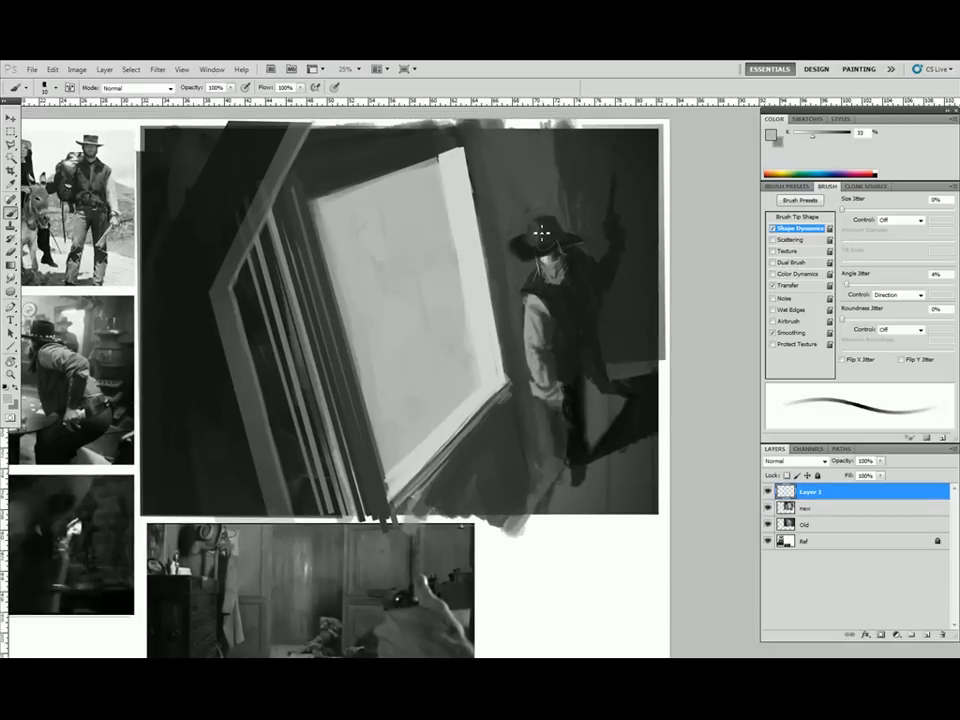
pyautogui.keyDown('ctrl'); pyautogui.click(578, 270); pyautogui.keyUp('ctrl')
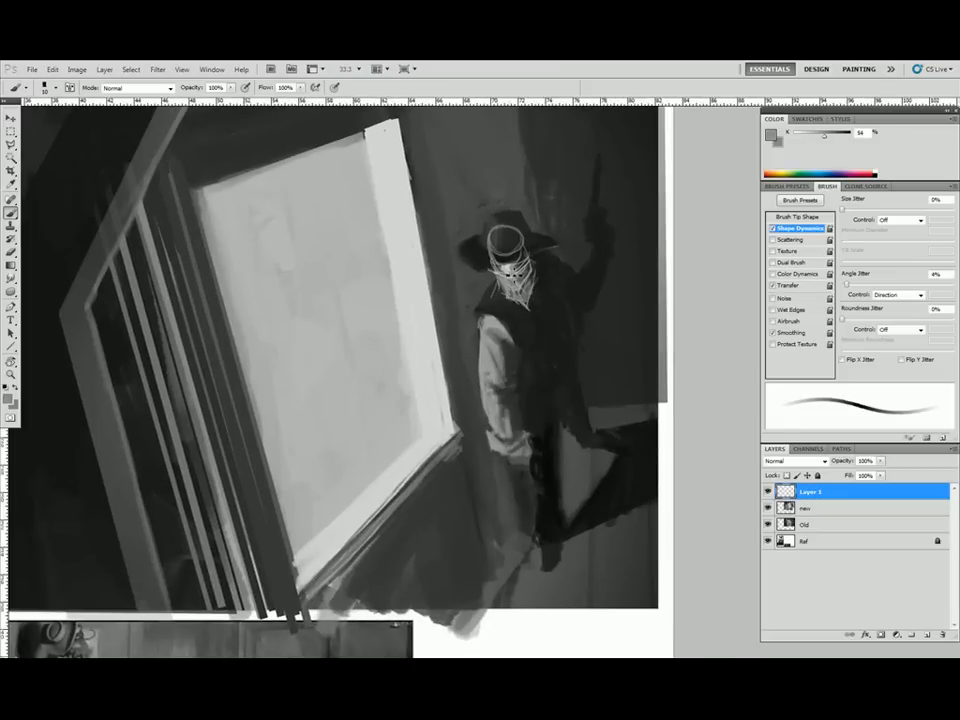
# Repaint the hat over the head sketch in sampled dark greys with a 35 px brush
pyautogui.press(']')
pyautogui.press(']')
pyautogui.press(']')
pyautogui.press(']')
pyautogui.press(']')
pyautogui.moveTo(515, 246); pyautogui.dragTo(498, 237)
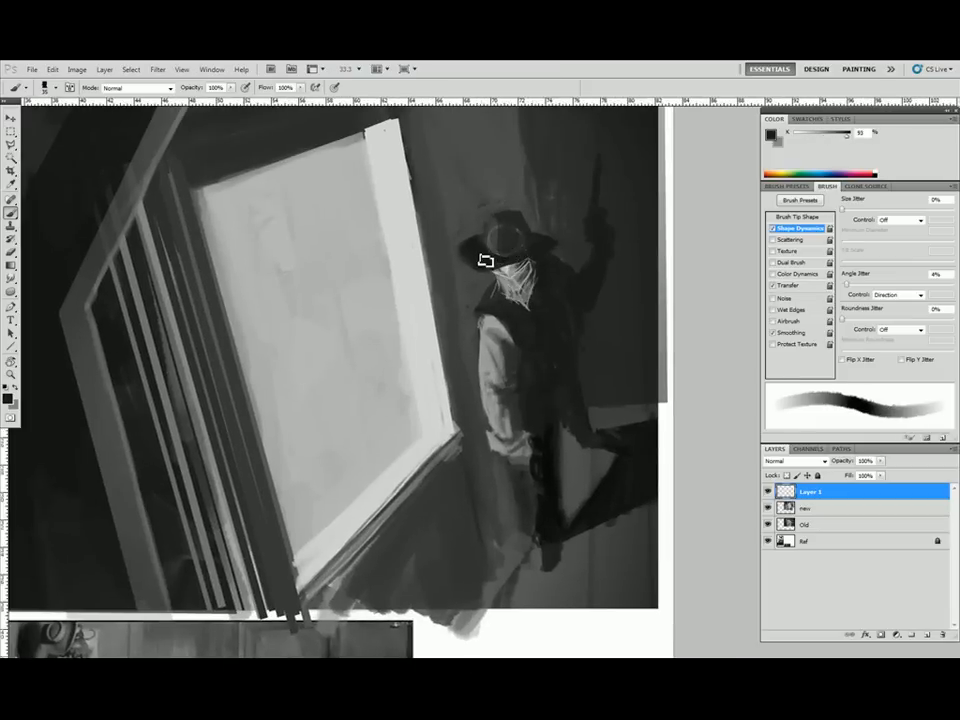
pyautogui.keyDown('alt'); pyautogui.click(491, 225); pyautogui.keyUp('alt')
pyautogui.keyDown('alt'); pyautogui.click(559, 256); pyautogui.keyUp('alt')
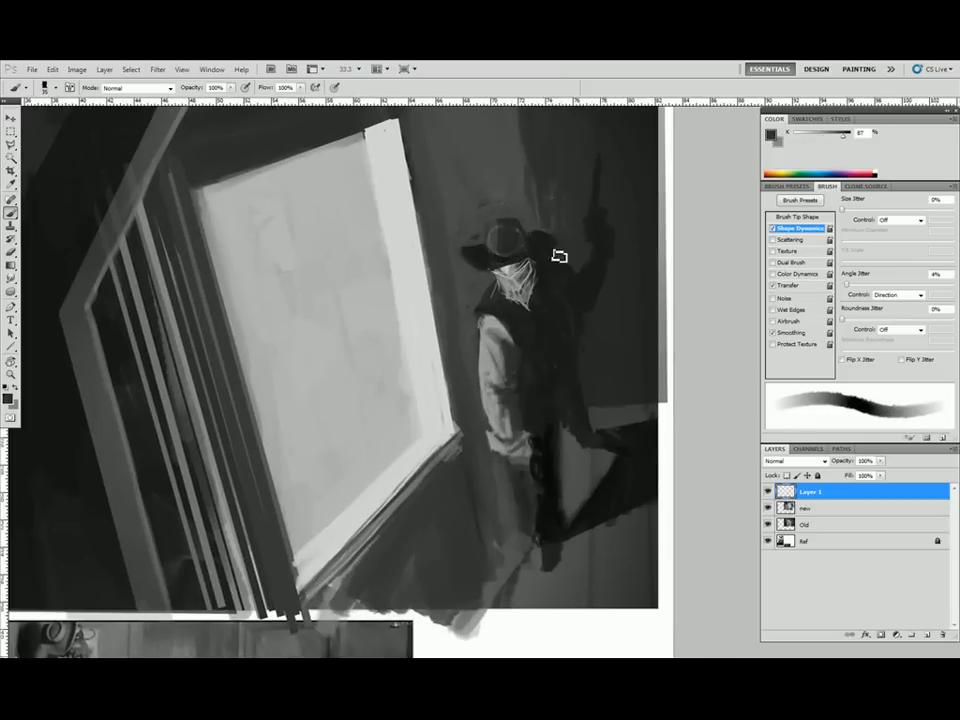
# Refine the face and brim edge with a 10 px brush in sampled greys
pyautogui.keyDown('alt'); pyautogui.click(485, 267); pyautogui.keyUp('alt')
pyautogui.press('[')
pyautogui.press('[')
pyautogui.press('[')
pyautogui.press('[')
pyautogui.press('[')
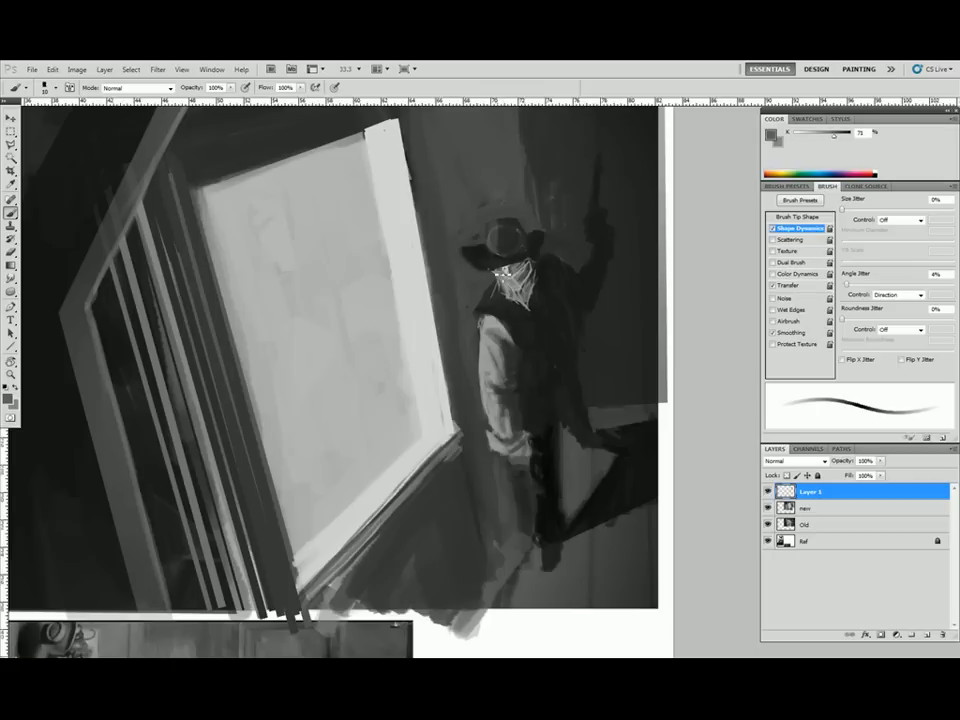
pyautogui.keyDown('alt'); pyautogui.click(520, 273); pyautogui.keyUp('alt')
# Select the neckerchief area freehand, shade it with a sampled grey gradient, and deselect
pyautogui.hotkey('alt', 'l')
pyautogui.press('Escape')
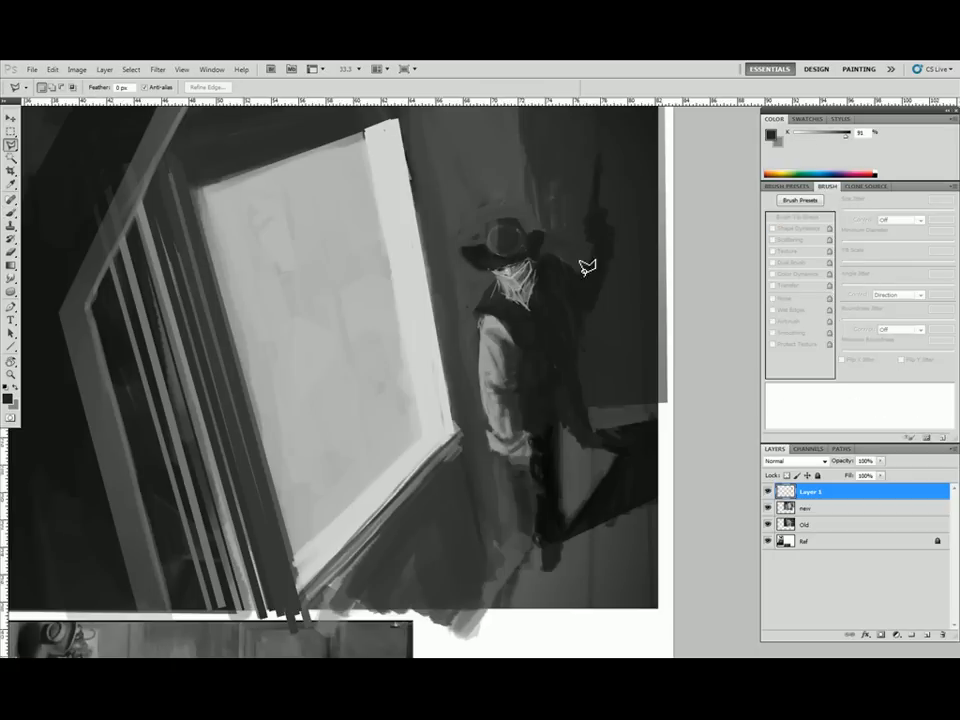
pyautogui.press('g')
pyautogui.keyDown('alt'); pyautogui.click(516, 290); pyautogui.keyUp('alt')
pyautogui.moveTo(559, 338); pyautogui.dragTo(518, 288)
pyautogui.hotkey('ctrl', 'd')
pyautogui.press('b')
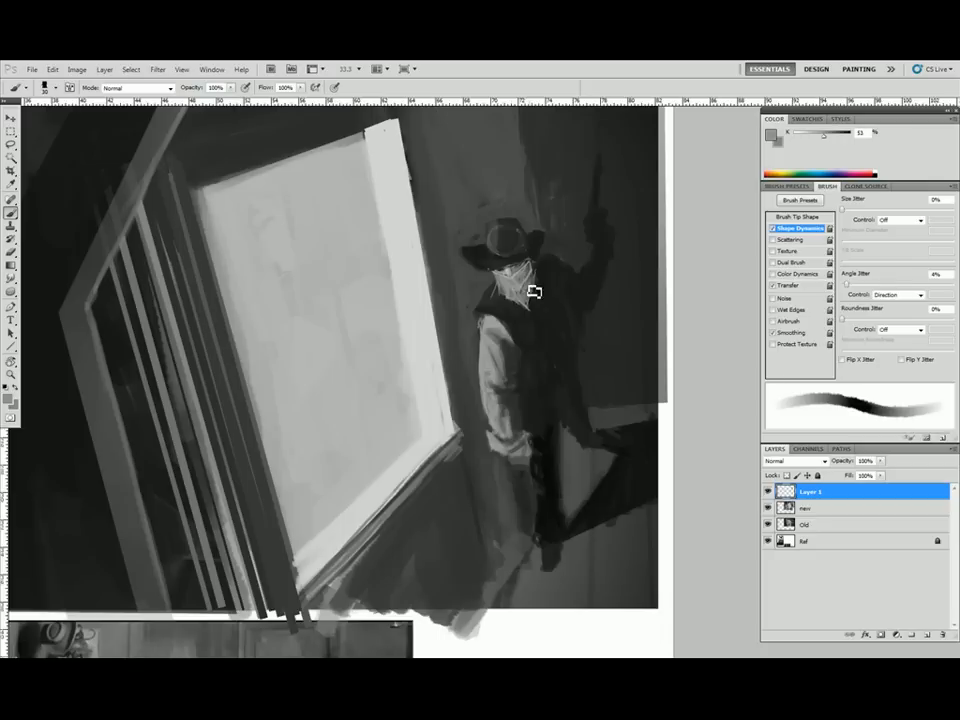
# Paint the neckerchief's folds and fine light edges on the face and hat brim with a 7 px brush
pyautogui.keyDown('alt'); pyautogui.click(540, 276); pyautogui.keyUp('alt')
pyautogui.keyDown('alt'); pyautogui.click(505, 284); pyautogui.keyUp('alt')
pyautogui.keyDown('alt'); pyautogui.click(540, 299); pyautogui.keyUp('alt')
pyautogui.press('[')
pyautogui.press('[')
pyautogui.press('[')
pyautogui.press('[')
pyautogui.press('[')
pyautogui.press('[')
pyautogui.press('[')
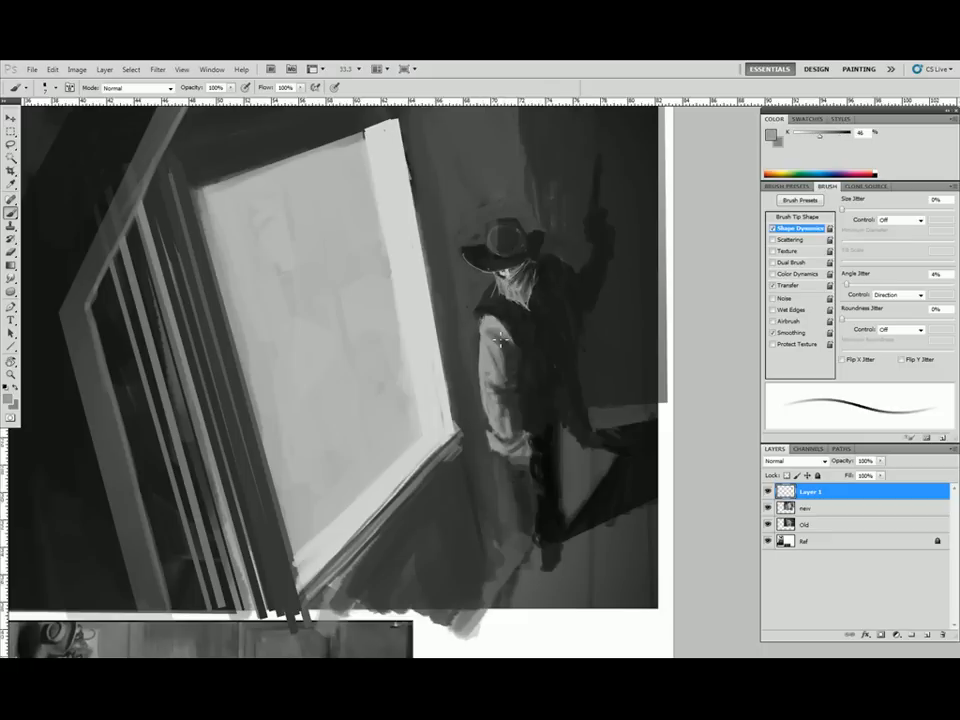
# Paint shadow folds into the light sleeve with a 30 px brush and sampled greys
pyautogui.press(']')
pyautogui.press(']')
pyautogui.press(']')
pyautogui.press(']')
pyautogui.press(']')
pyautogui.press(']')
pyautogui.press(']')
pyautogui.keyDown('alt'); pyautogui.click(523, 360); pyautogui.keyUp('alt')
pyautogui.moveTo(514, 322); pyautogui.dragTo(516, 338)
pyautogui.keyDown('alt'); pyautogui.click(506, 378); pyautogui.keyUp('alt')
pyautogui.keyDown('alt'); pyautogui.click(506, 374); pyautogui.keyUp('alt')
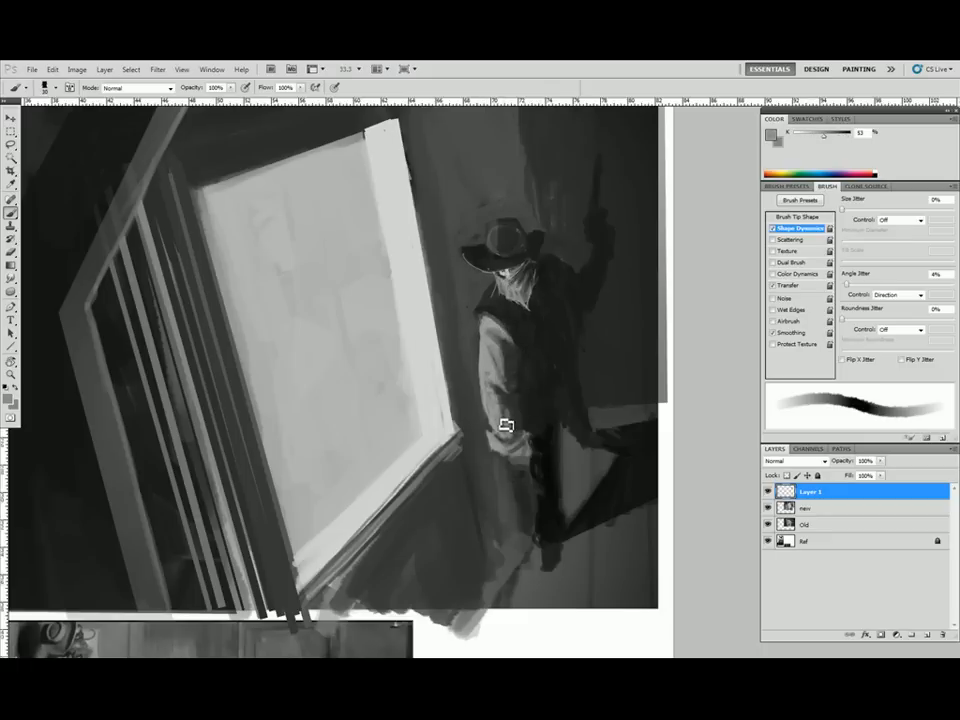
# Darken the figure's waist and upper legs and merge the layer down into "new"
pyautogui.keyDown('alt'); pyautogui.click(536, 448); pyautogui.keyUp('alt')
pyautogui.moveTo(564, 432); pyautogui.dragTo(633, 413)
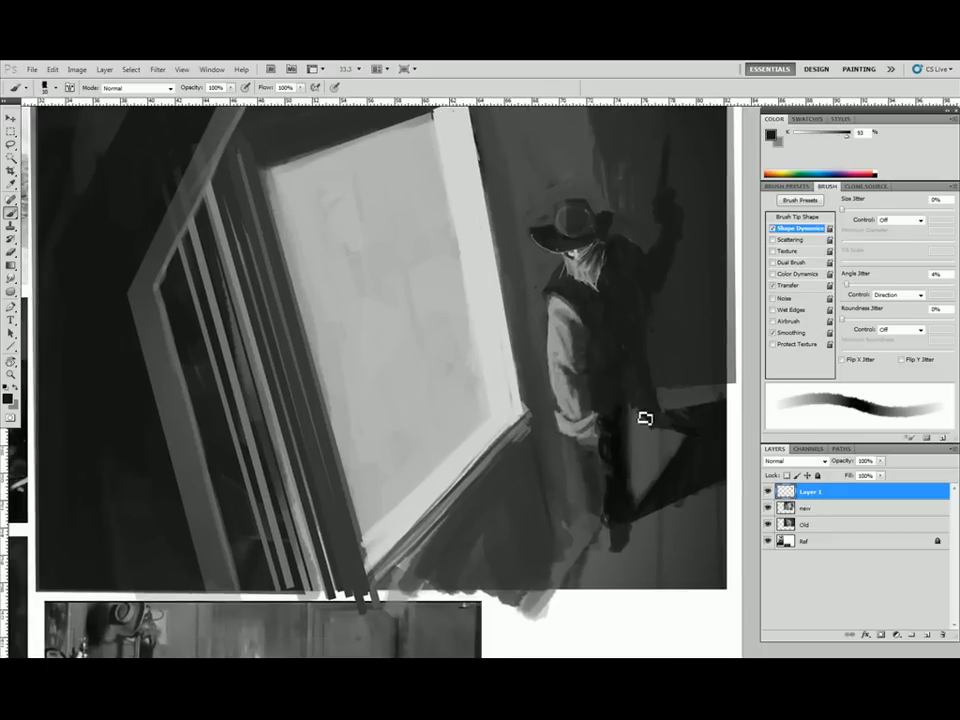
pyautogui.hotkey('ctrl', '-')
pyautogui.hotkey('ctrl', 'e')
# Select the figure's vest freehand, lighten it with a sampled grey gradient, and deselect
pyautogui.press('l')
pyautogui.moveTo(577, 376); pyautogui.dragTo(613, 368)
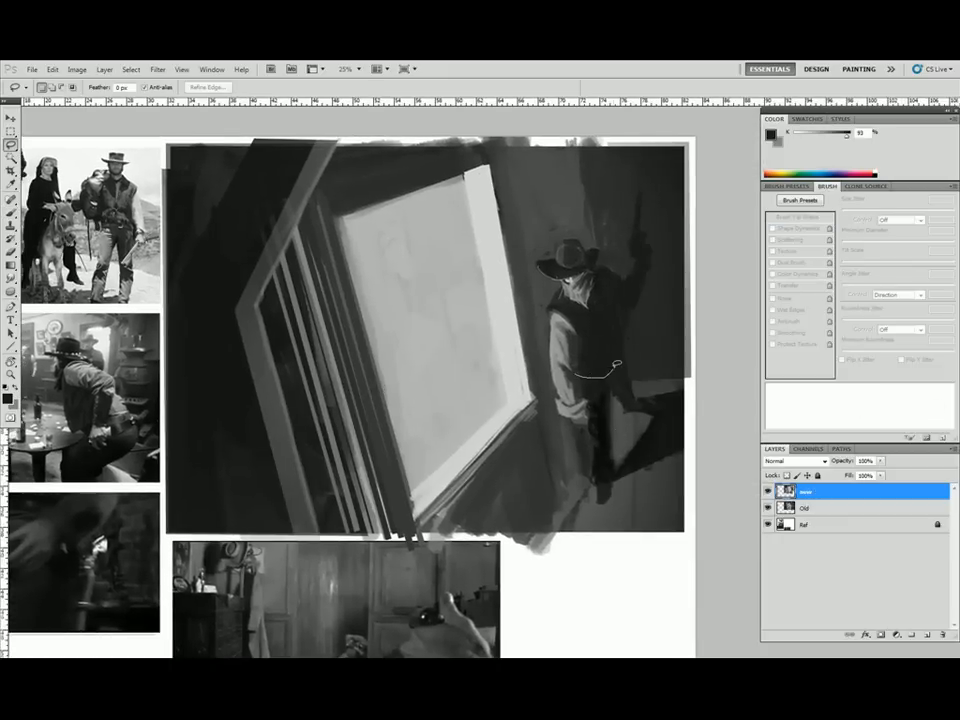
pyautogui.press('g')
pyautogui.moveTo(556, 308)
pyautogui.mouseDown()
pyautogui.moveTo(575, 376)
pyautogui.moveTo(598, 399)
pyautogui.mouseUp()
pyautogui.keyDown('alt'); pyautogui.click(566, 325); pyautogui.keyUp('alt')
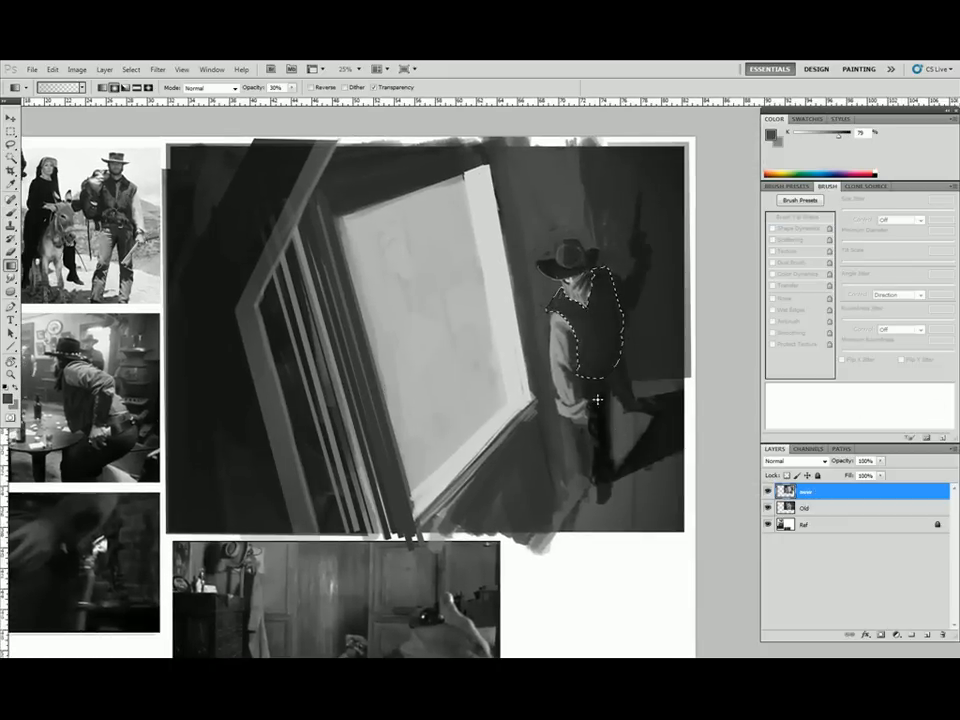
pyautogui.hotkey('ctrl', 'd')
pyautogui.press('b')
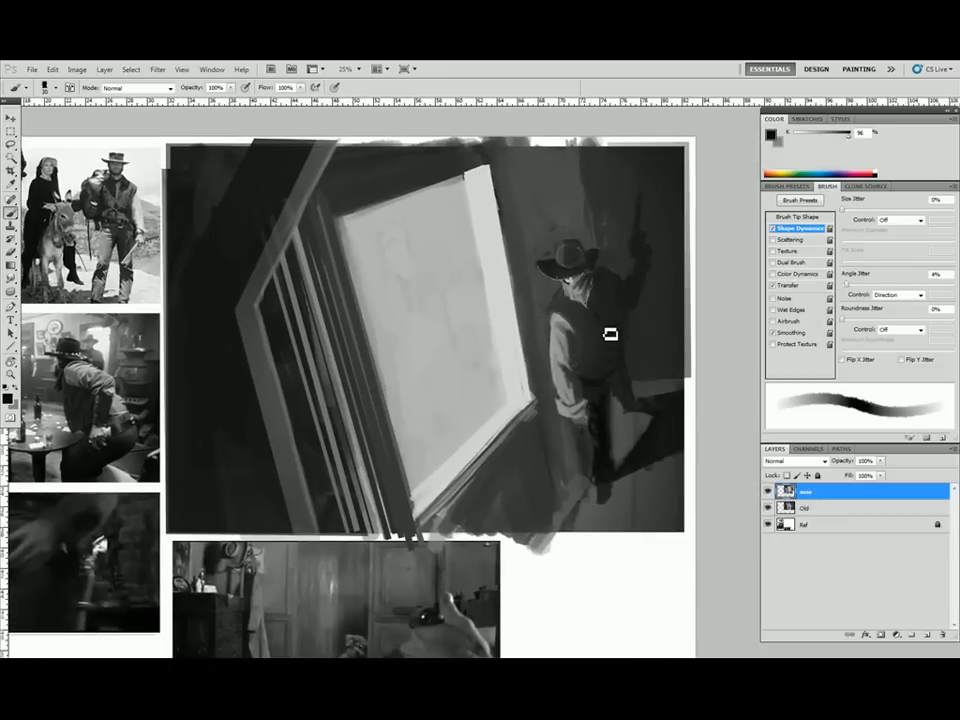
# Repaint the standing leg and extend its boot in sampled dark grey
pyautogui.keyDown('alt'); pyautogui.click(600, 462); pyautogui.keyUp('alt')
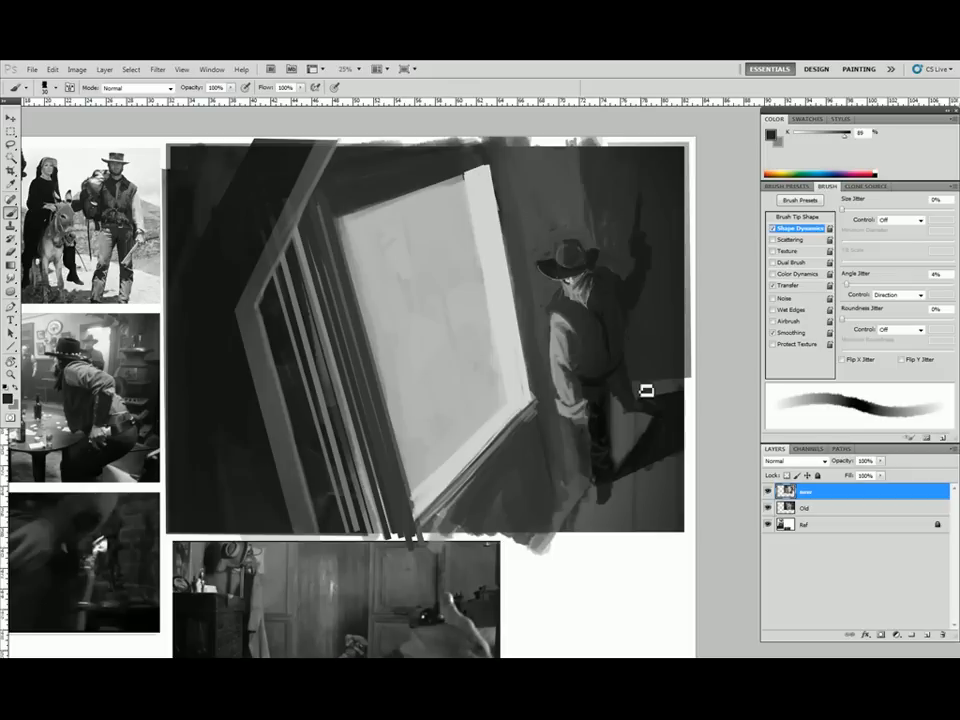
pyautogui.keyDown('alt'); pyautogui.click(601, 483); pyautogui.keyUp('alt')
pyautogui.moveTo(605, 493); pyautogui.dragTo(624, 500)
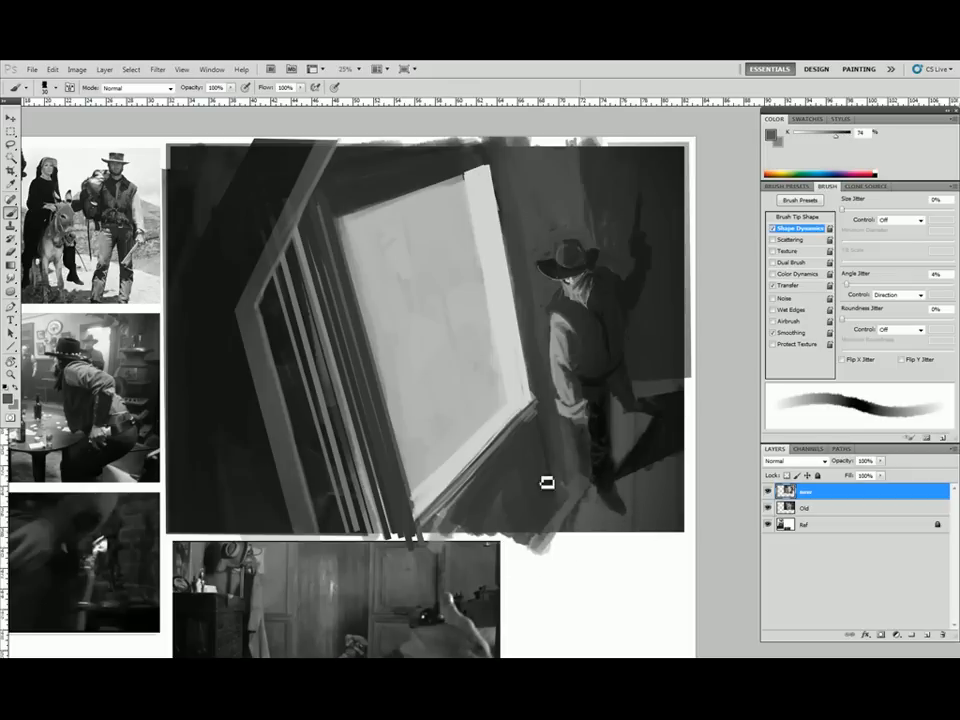
# Rework the neckerchief and add small light accents around the hat's crown with a 20 px brush
pyautogui.keyDown('alt'); pyautogui.click(652, 251); pyautogui.keyUp('alt')
pyautogui.keyDown('alt'); pyautogui.click(577, 290); pyautogui.keyUp('alt')
pyautogui.moveTo(585, 296)
pyautogui.mouseDown()
pyautogui.moveTo(579, 304)
pyautogui.moveTo(591, 309)
pyautogui.mouseUp()
pyautogui.keyDown('alt'); pyautogui.click(566, 253); pyautogui.keyUp('alt')
pyautogui.keyDown('alt'); pyautogui.click(561, 270); pyautogui.keyUp('alt')
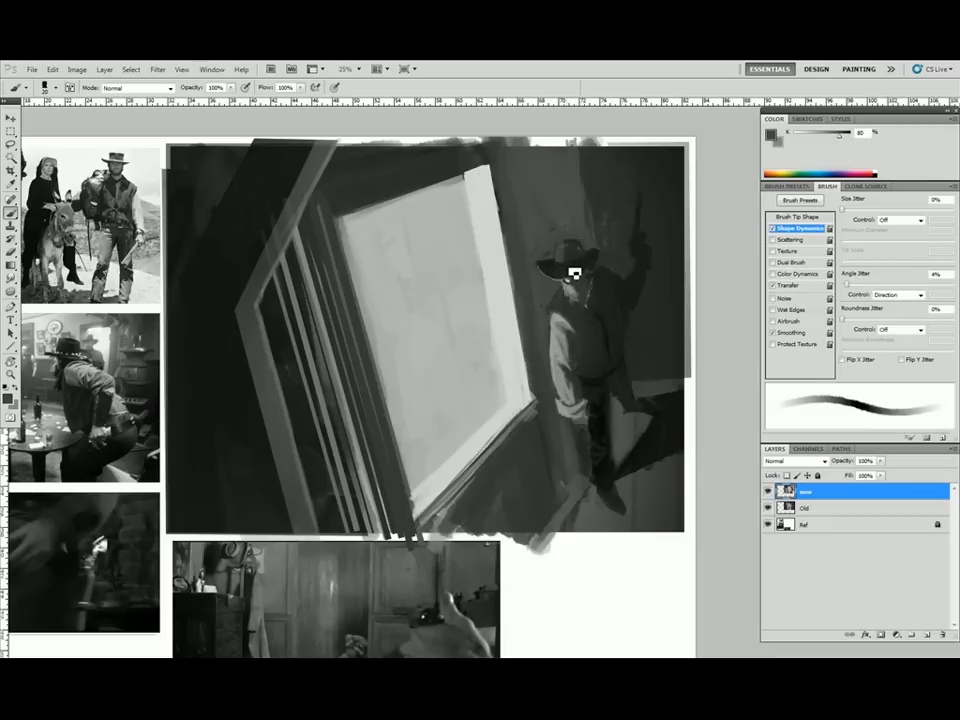
# Touch up the figure's face and rear leg, and repaint the wall behind him in sampled grey with a 70 px brush
pyautogui.keyDown('alt'); pyautogui.click(561, 299); pyautogui.keyUp('alt')
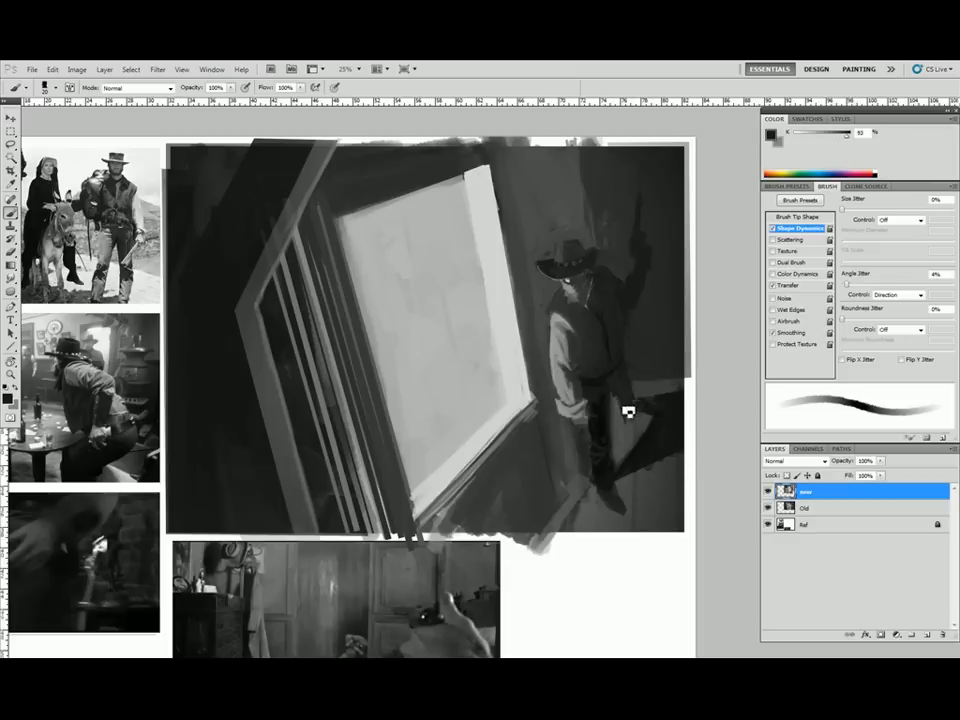
pyautogui.keyDown('alt'); pyautogui.click(629, 406); pyautogui.keyUp('alt')
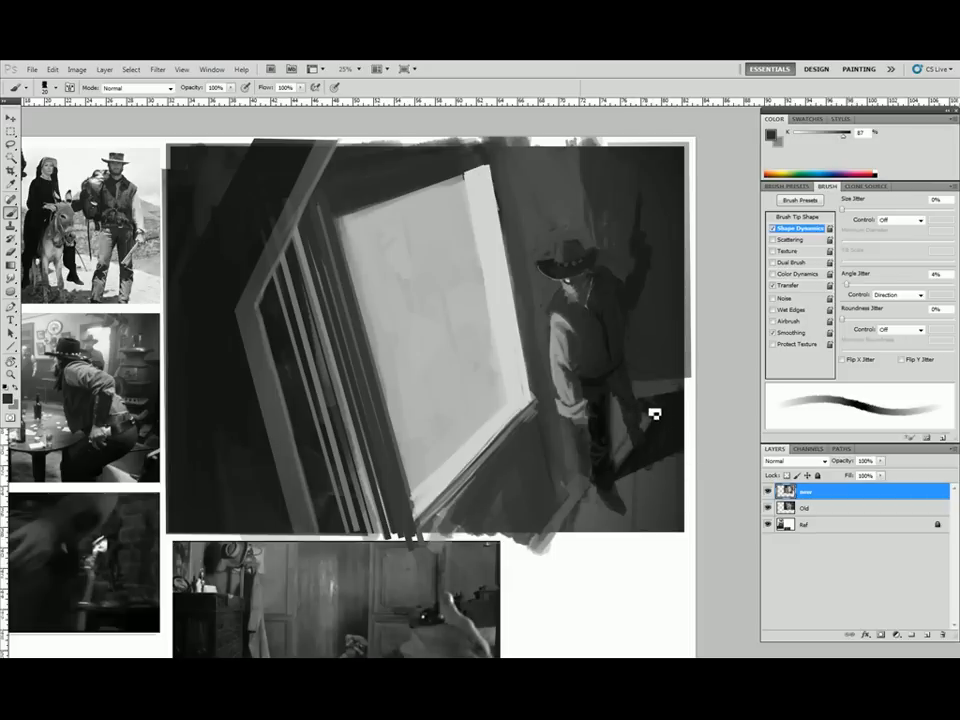
pyautogui.press(']')
pyautogui.press(']')
pyautogui.press(']')
pyautogui.press(']')
pyautogui.press(']')
pyautogui.keyDown('alt'); pyautogui.click(584, 190); pyautogui.keyUp('alt')
pyautogui.moveTo(598, 155)
pyautogui.mouseDown()
pyautogui.moveTo(602, 249)
pyautogui.moveTo(604, 158)
pyautogui.mouseUp()
pyautogui.moveTo(638, 402)
pyautogui.mouseDown()
pyautogui.moveTo(634, 346)
pyautogui.moveTo(684, 406)
pyautogui.mouseUp()
pyautogui.keyDown('alt'); pyautogui.click(647, 358); pyautogui.keyUp('alt')
# Fill a freehand wall strip behind the figure with sampled 80% grey, deselect, and darken the beam above the window
pyautogui.press('l')
pyautogui.keyDown('alt'); pyautogui.click(644, 412); pyautogui.keyUp('alt')
pyautogui.keyDown('alt'); pyautogui.click(623, 147); pyautogui.keyUp('alt')
pyautogui.keyDown('alt'); pyautogui.click(602, 147); pyautogui.keyUp('alt')
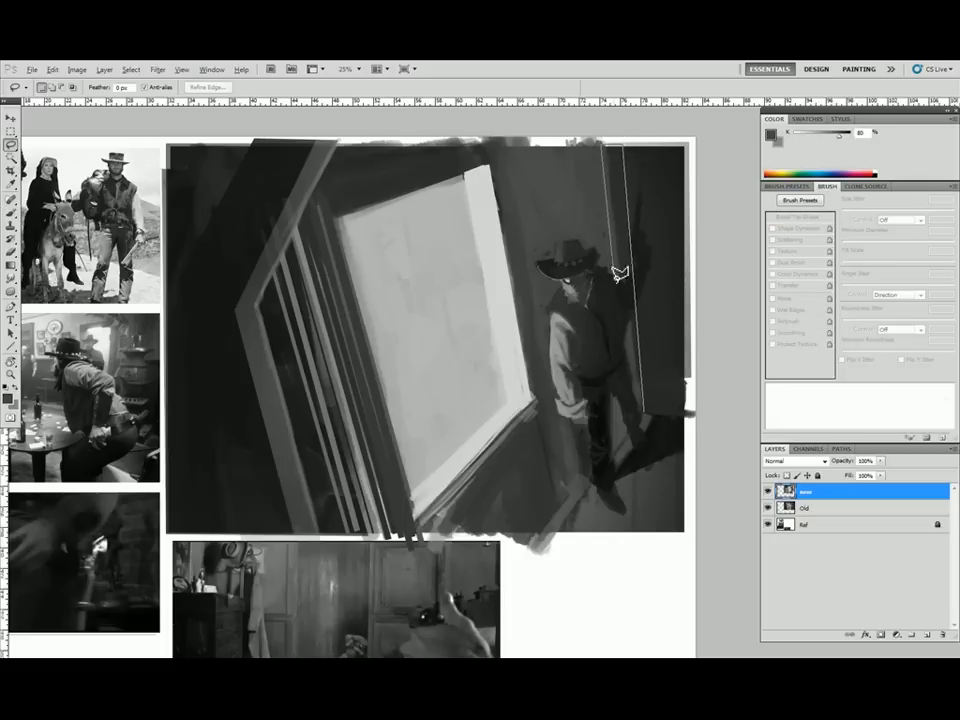
pyautogui.keyDown('alt'); pyautogui.click(644, 411); pyautogui.keyUp('alt')
pyautogui.press('b')
pyautogui.moveTo(610, 152); pyautogui.dragTo(643, 388)
pyautogui.hotkey('ctrl', 'd')
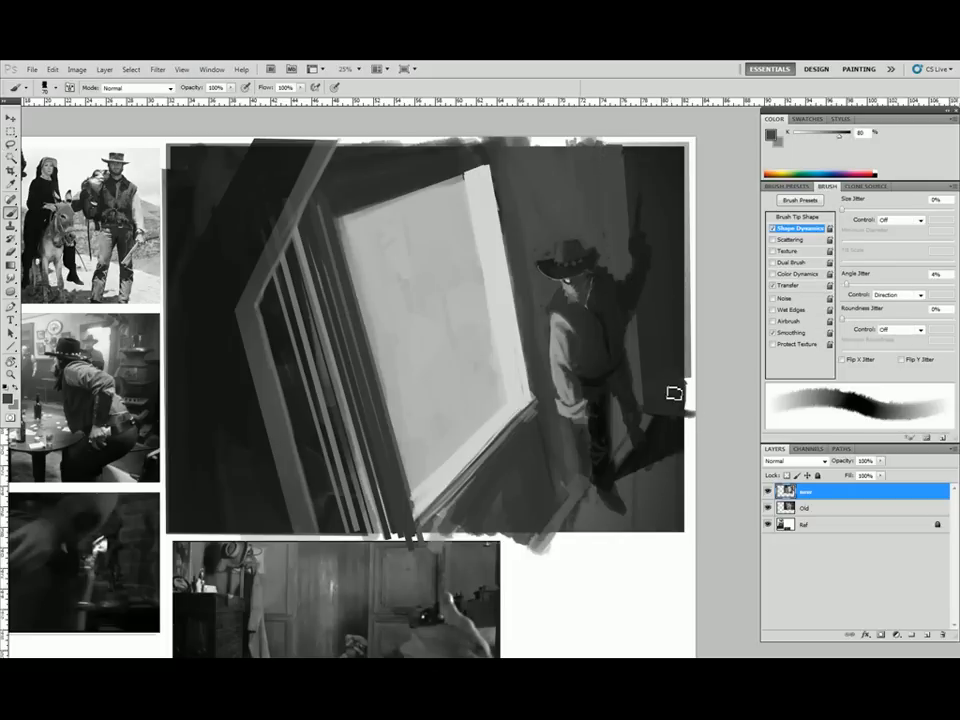
pyautogui.keyDown('alt'); pyautogui.click(527, 139); pyautogui.keyUp('alt')
pyautogui.moveTo(529, 138)
pyautogui.mouseDown()
pyautogui.moveTo(311, 193)
pyautogui.moveTo(460, 145)
pyautogui.mouseUp()
# Paint the figure's hanging hand below the cuff in sampled greys with a 25 px brush
pyautogui.press('[')
pyautogui.press('[')
pyautogui.press('[')
pyautogui.press('[')
pyautogui.press('[')
pyautogui.press('[')
pyautogui.press('[')
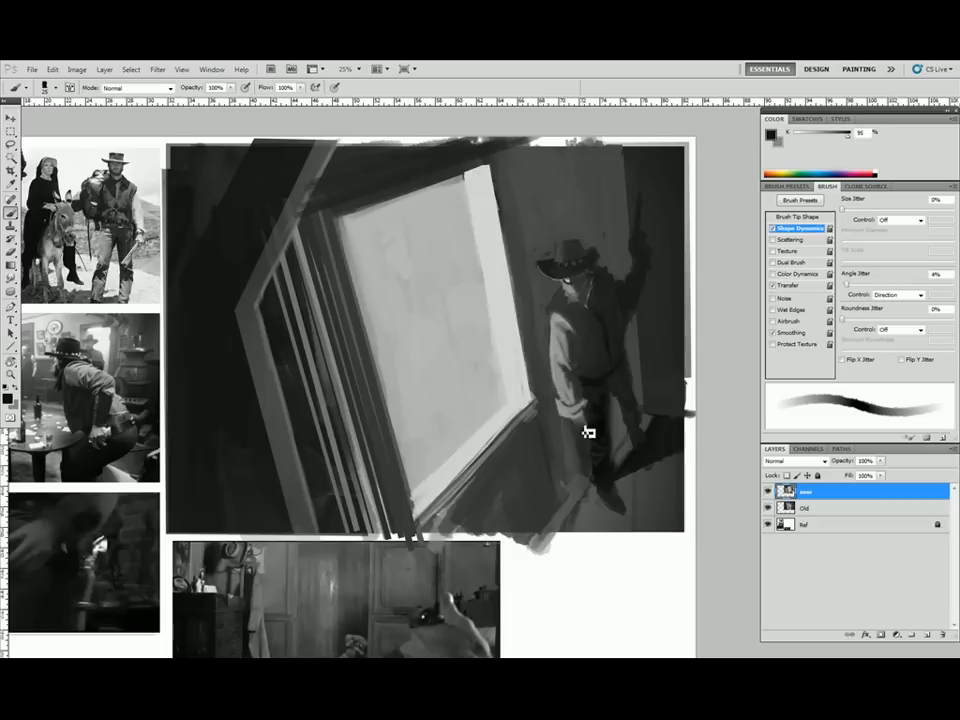
pyautogui.keyDown('alt'); pyautogui.click(580, 431); pyautogui.keyUp('alt')
pyautogui.keyDown('alt'); pyautogui.click(584, 436); pyautogui.keyUp('alt')
# Rework the figure's vest, hip and shoulder edge in sampled dark greys with 25 to 30 px brushes
pyautogui.keyDown('alt'); pyautogui.click(603, 316); pyautogui.keyUp('alt')
pyautogui.press(']')
pyautogui.press(']')
pyautogui.press(']')
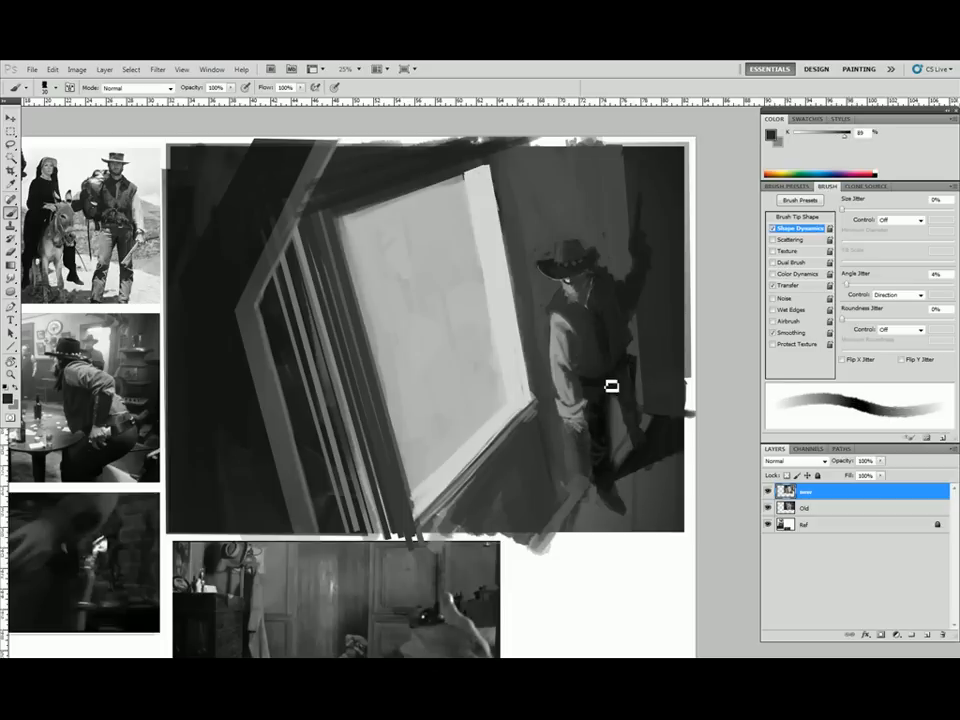
pyautogui.press('[')
pyautogui.press('[')
pyautogui.press('[')
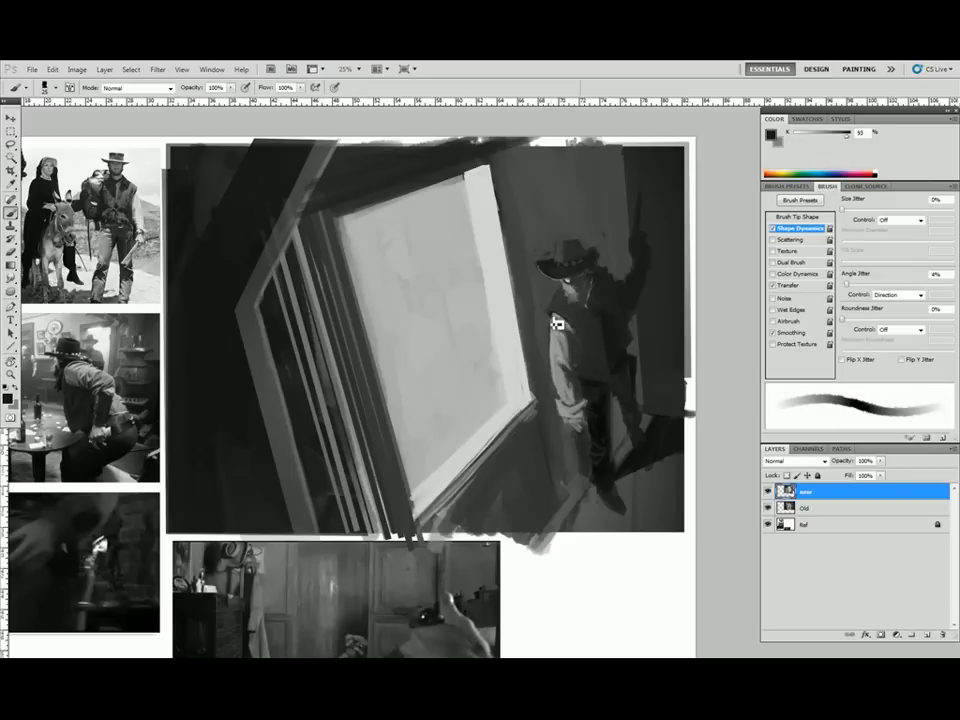
pyautogui.keyDown('alt'); pyautogui.click(557, 322); pyautogui.keyUp('alt')
pyautogui.keyDown('alt'); pyautogui.click(621, 345); pyautogui.keyUp('alt')
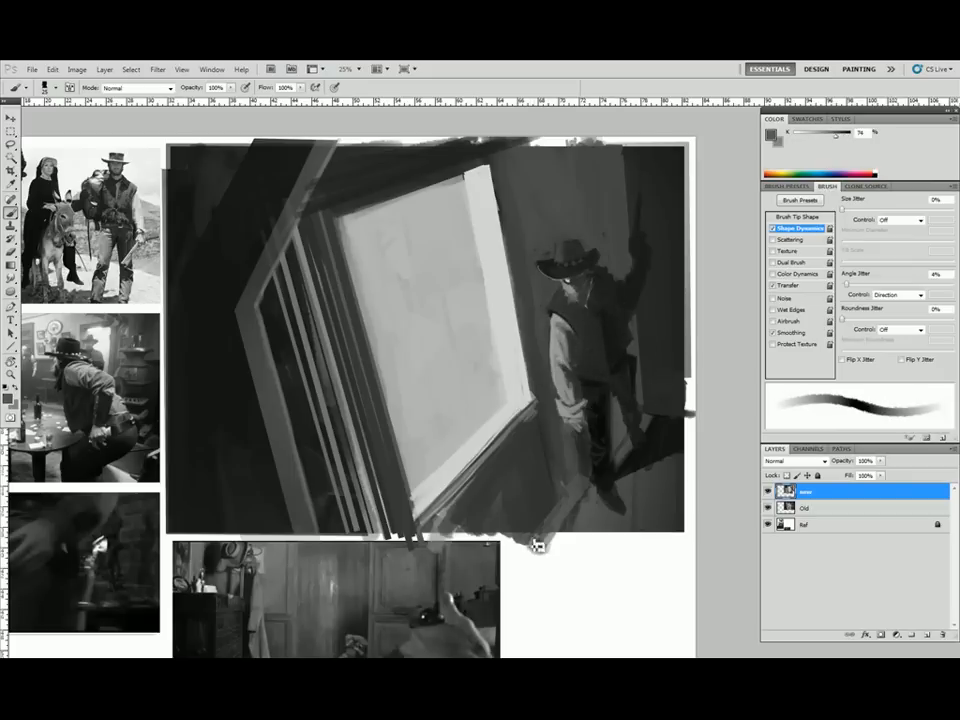
# Touch up the floor beside the figure's boots with sampled greys
pyautogui.keyDown('alt'); pyautogui.click(571, 470); pyautogui.keyUp('alt')
pyautogui.keyDown('alt'); pyautogui.click(592, 481); pyautogui.keyUp('alt')
pyautogui.hotkey('ctrl', '-')
pyautogui.hotkey('ctrl', '-')
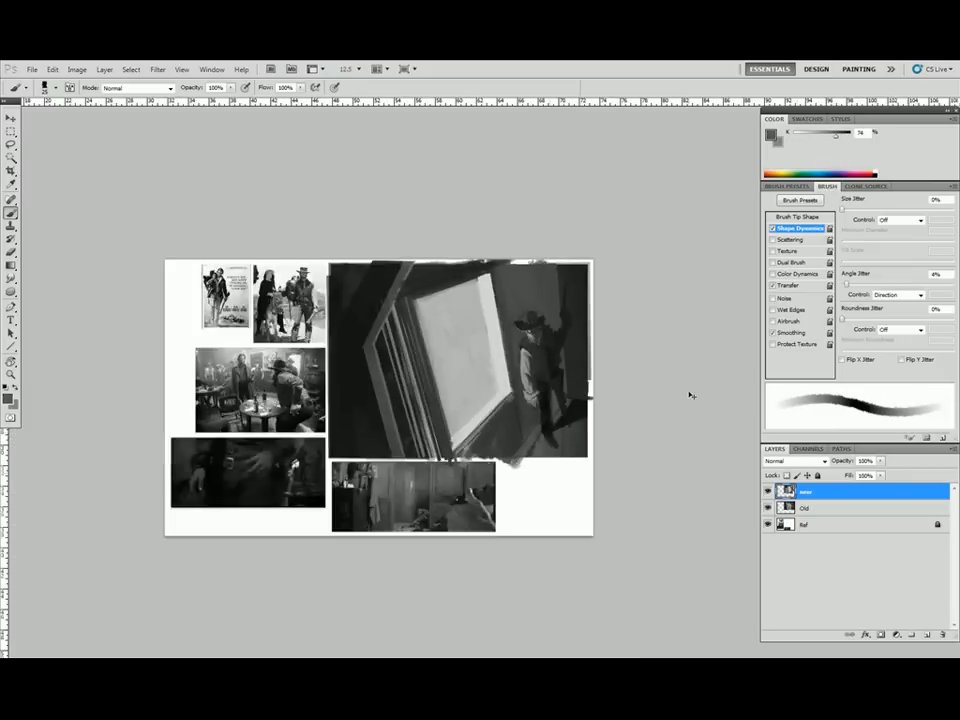
pyautogui.hotkey('ctrl', '+')
pyautogui.hotkey('ctrl', '+')
# Paint out the rough hand and cuff with sampled dark greys using a 45 px brush
pyautogui.keyDown('alt'); pyautogui.click(588, 346); pyautogui.keyUp('alt')
pyautogui.press(']')
pyautogui.press(']')
pyautogui.press(']')
pyautogui.press(']')
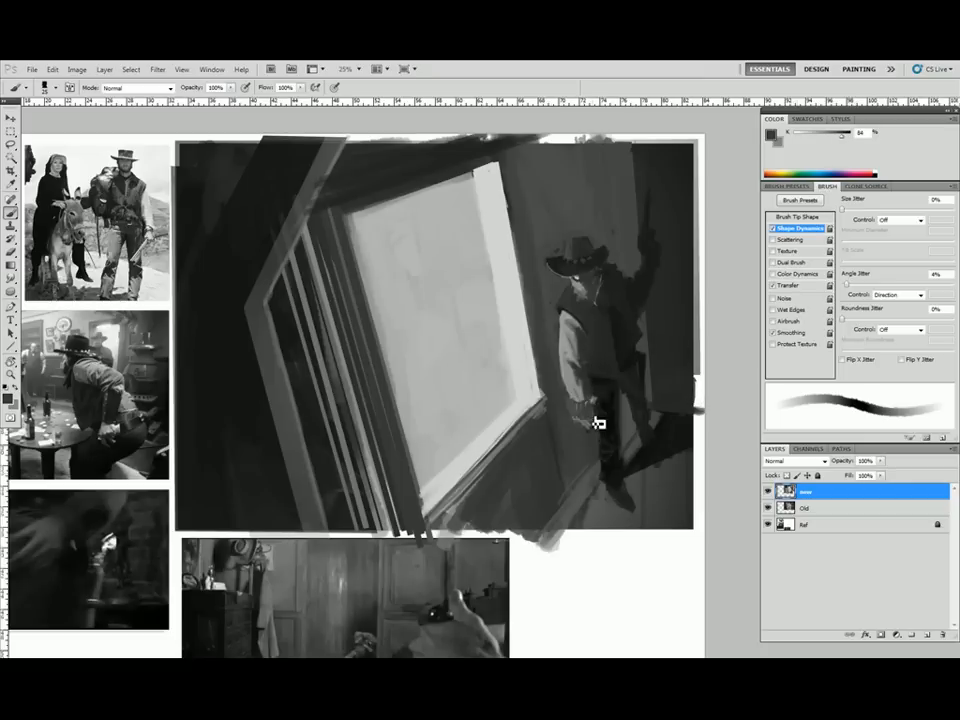
pyautogui.keyDown('alt'); pyautogui.click(583, 410); pyautogui.keyUp('alt')
pyautogui.keyDown('alt'); pyautogui.click(572, 392); pyautogui.keyUp('alt')
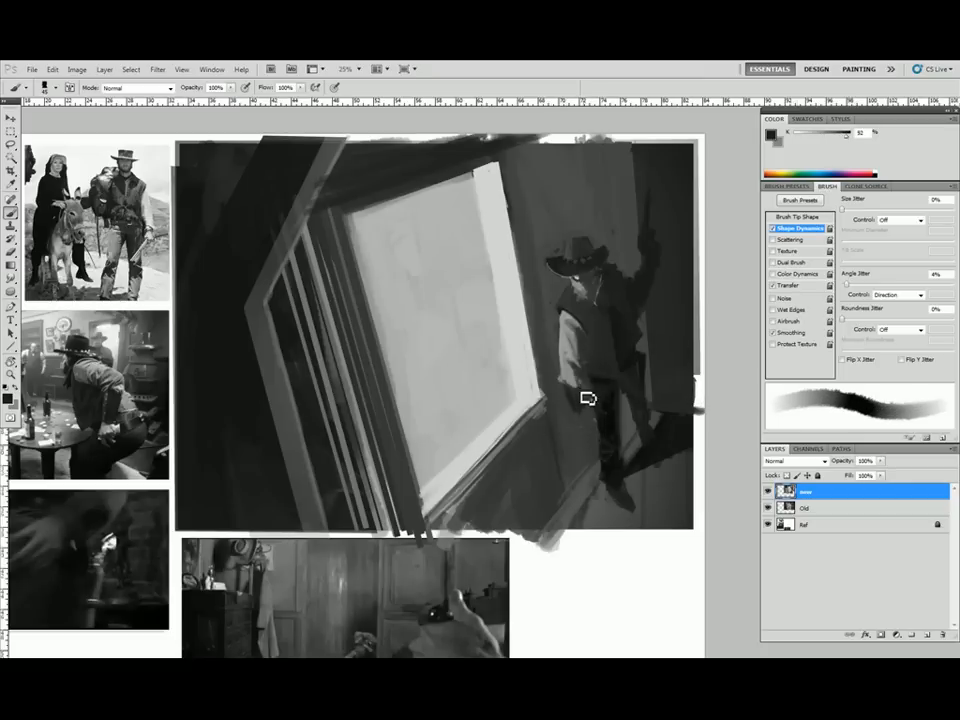
# Repaint the forearm and hanging hand in sampled light and dark greys with a 30 px brush
pyautogui.press('[')
pyautogui.press('[')
pyautogui.press('[')
pyautogui.keyDown('alt'); pyautogui.click(575, 408); pyautogui.keyUp('alt')
pyautogui.keyDown('alt'); pyautogui.click(590, 428); pyautogui.keyUp('alt')
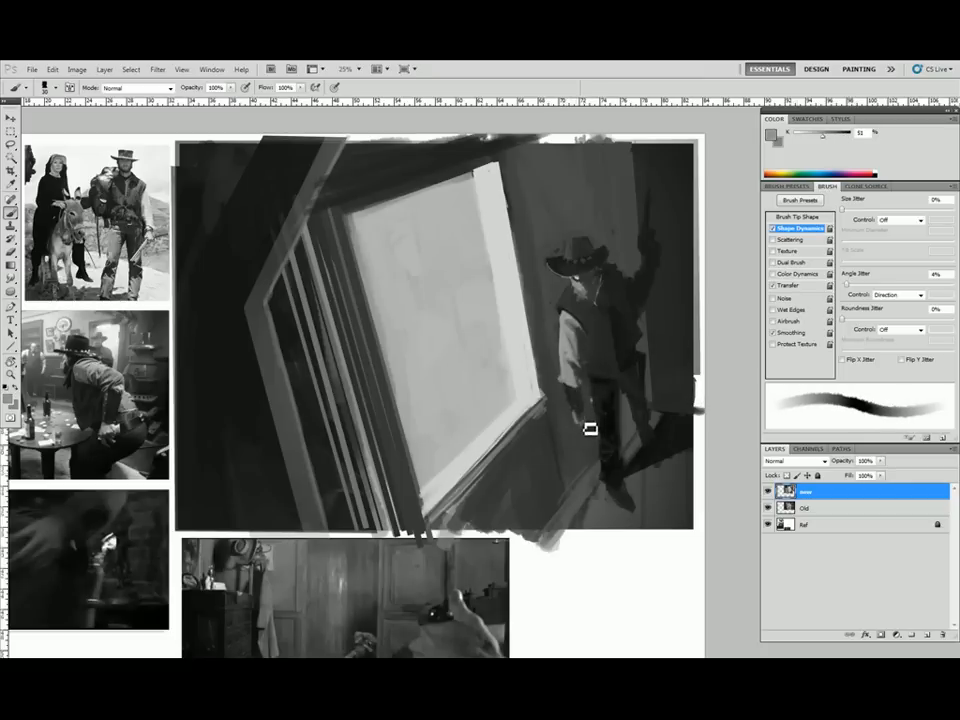
pyautogui.keyDown('alt'); pyautogui.click(586, 428); pyautogui.keyUp('alt')
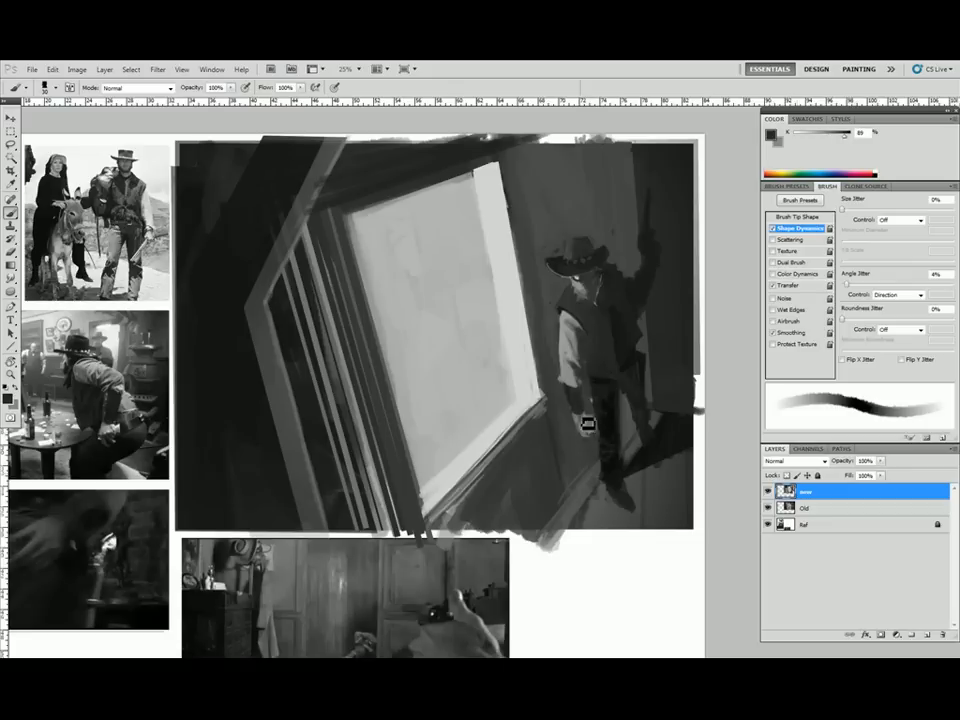
# Set the brush's size control to Pen Pressure and refine the fingers, cuff and sleeve folds in sampled greys
pyautogui.click(901, 220)
pyautogui.click(899, 245)
pyautogui.keyDown('alt'); pyautogui.click(590, 431); pyautogui.keyUp('alt')
pyautogui.keyDown('alt'); pyautogui.click(597, 429); pyautogui.keyUp('alt')
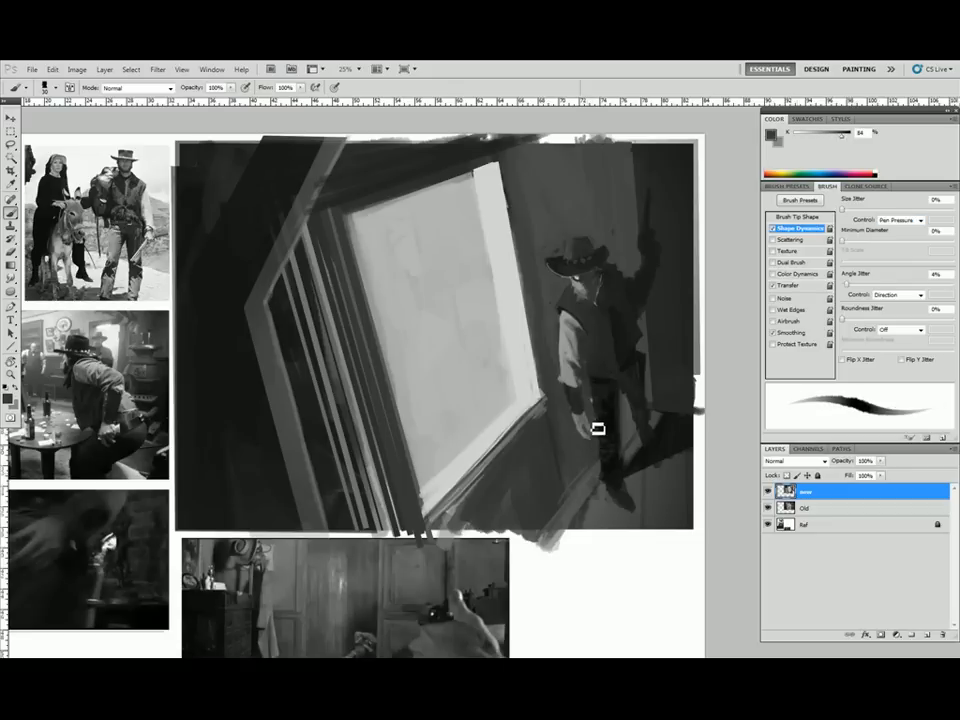
pyautogui.keyDown('alt'); pyautogui.click(574, 407); pyautogui.keyUp('alt')
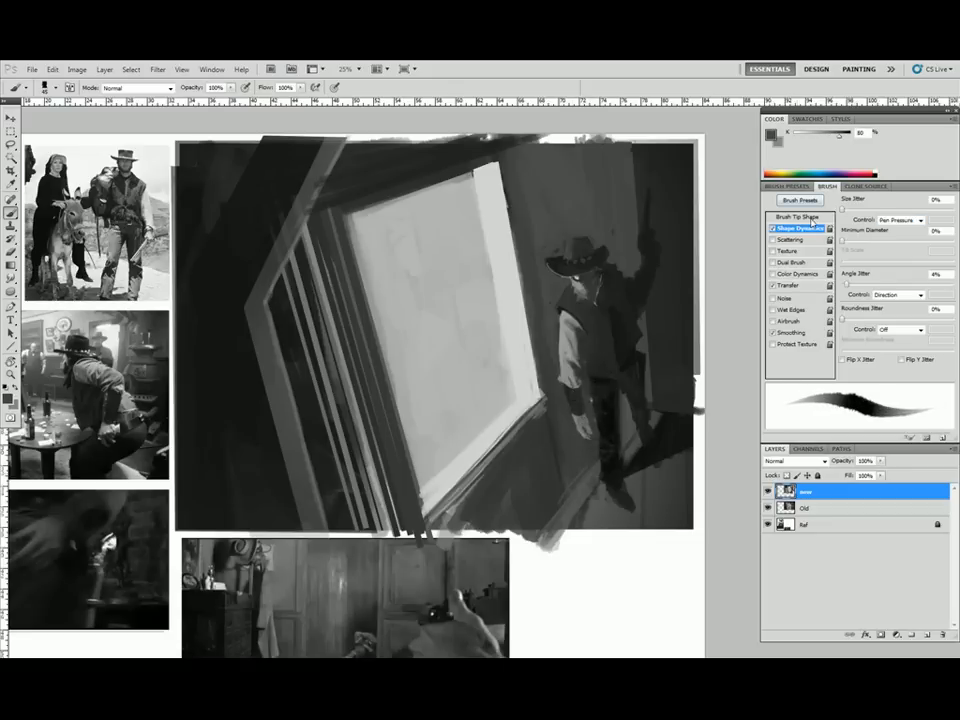
pyautogui.keyDown('alt'); pyautogui.click(576, 366); pyautogui.keyUp('alt')
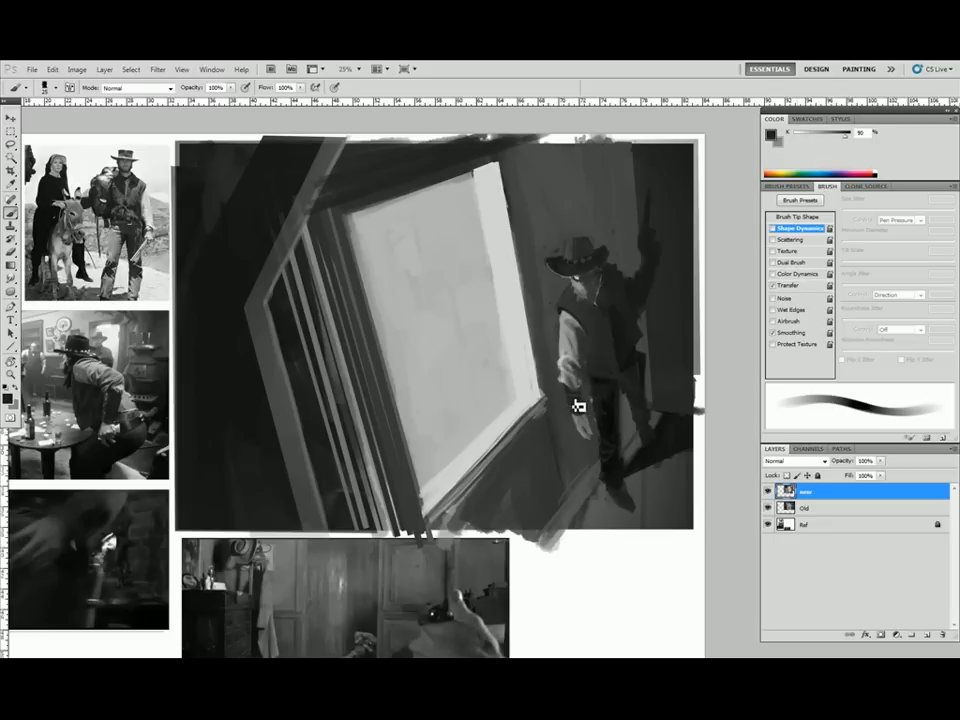
# Darken the vest's shoulder and side with sampled dark grey using a 50 px brush
pyautogui.keyDown('alt'); pyautogui.click(587, 356); pyautogui.keyUp('alt')
pyautogui.keyDown('alt'); pyautogui.click(648, 371); pyautogui.keyUp('alt')
pyautogui.press(']')
pyautogui.press(']')
pyautogui.press(']')
pyautogui.press(']')
pyautogui.press(']')
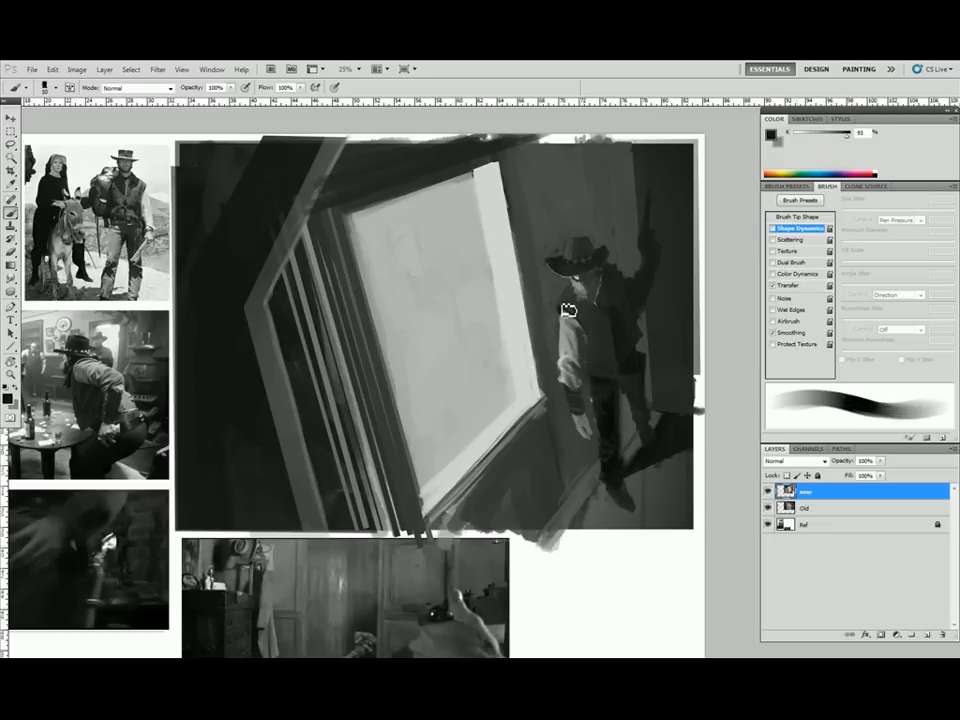
# Add a new layer above "new" and try a freehand selection on the window pane, clearing it again
pyautogui.hotkey('ctrl', 'shift', 'alt', 'n')
pyautogui.press('l')
pyautogui.moveTo(441, 335); pyautogui.dragTo(453, 301)
pyautogui.click(768, 508)
pyautogui.click(768, 508)
pyautogui.hotkey('ctrl', 'd')
# Choose the hard round 25 px brush tip without shape dynamics and paint a small dark silhouetted man in the window
pyautogui.press('b')
pyautogui.click(773, 229)
pyautogui.moveTo(949, 217); pyautogui.dragTo(949, 235)
pyautogui.click(924, 227)
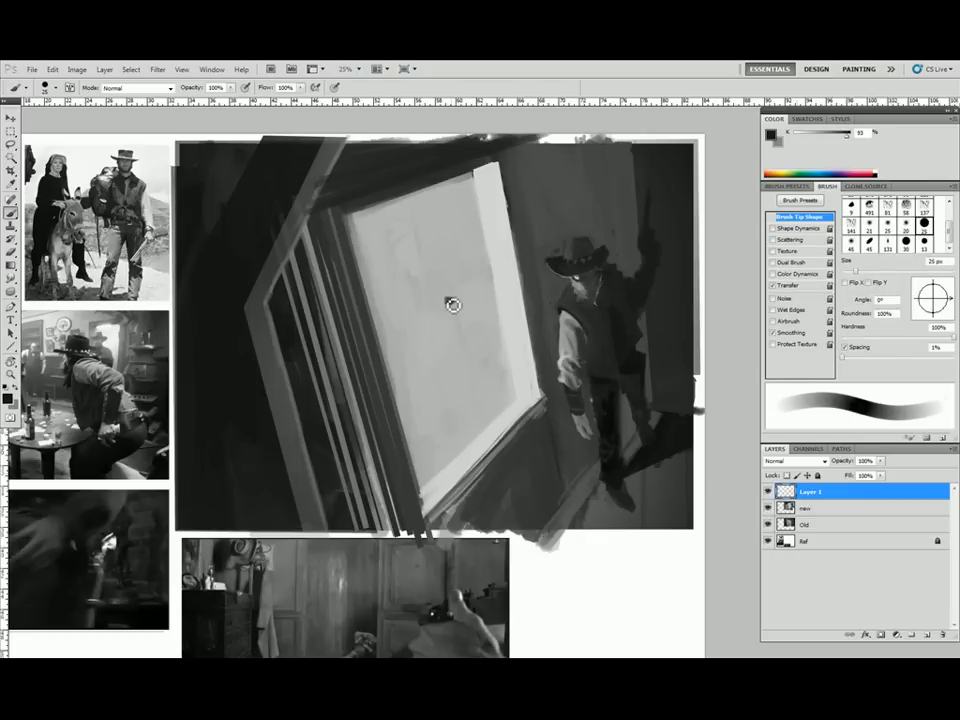
pyautogui.moveTo(452, 304)
pyautogui.mouseDown()
pyautogui.moveTo(452, 331)
pyautogui.moveTo(449, 304)
pyautogui.moveTo(473, 367)
pyautogui.moveTo(457, 357)
pyautogui.moveTo(455, 300)
pyautogui.moveTo(440, 338)
pyautogui.moveTo(450, 334)
pyautogui.moveTo(452, 302)
pyautogui.mouseUp()
pyautogui.keyDown('alt'); pyautogui.click(452, 331); pyautogui.keyUp('alt')
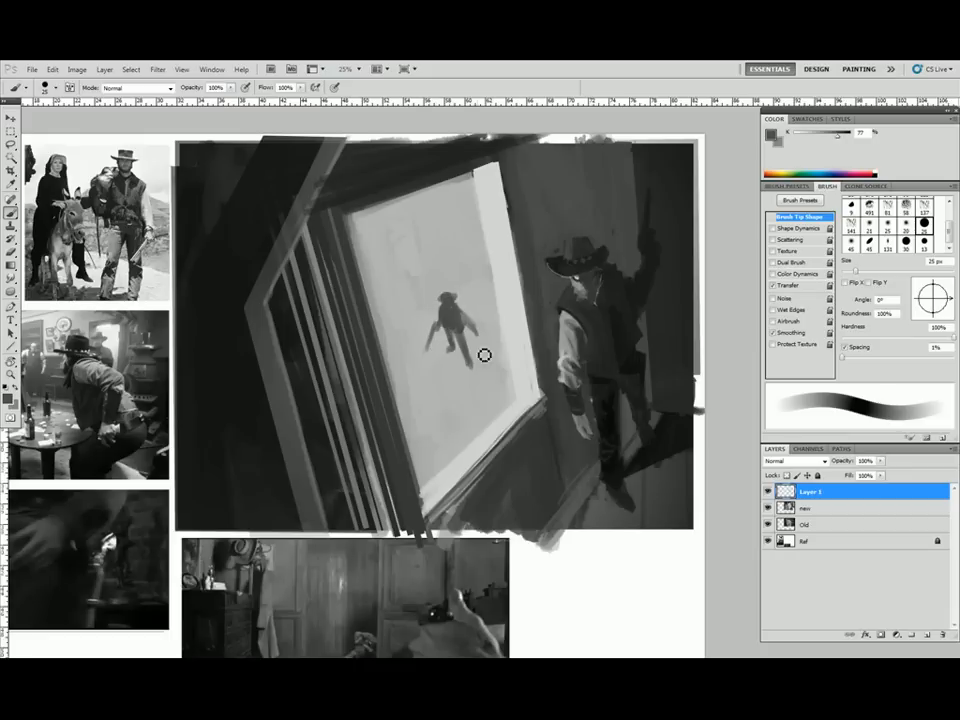
# Paint a second, fainter silhouette at the pane's edge with a 15 px brush and flip the canvas horizontally
pyautogui.press('[')
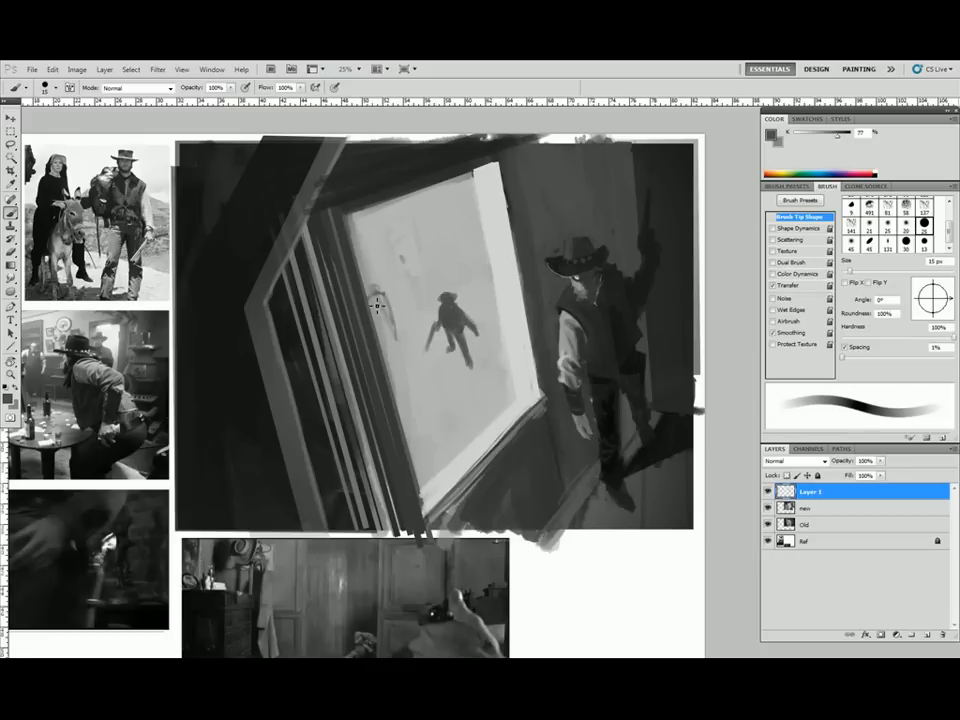
pyautogui.hotkey('alt', 'i')
pyautogui.press('g')
pyautogui.press('h')
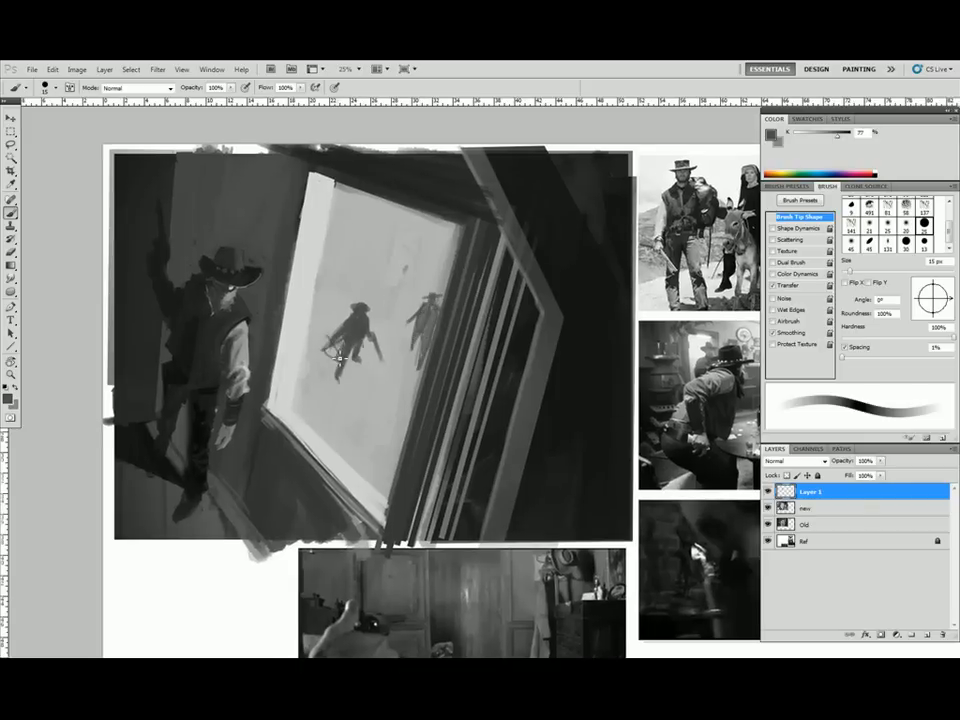
# Erase around the middle silhouette's arms and legs and reshape his coat
pyautogui.press('e')
pyautogui.moveTo(326, 350); pyautogui.dragTo(354, 317)
pyautogui.press('b')
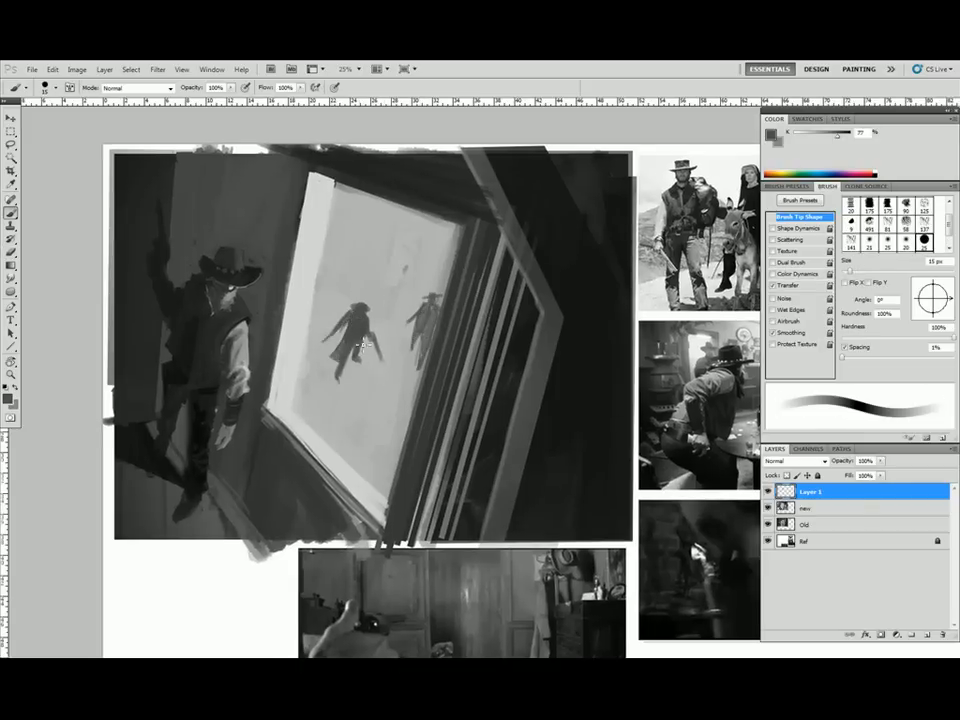
pyautogui.press('e')
pyautogui.moveTo(358, 366); pyautogui.dragTo(362, 356)
pyautogui.press('b')
# Paint a third silhouetted man in a long coat low in the window, using a sampled grey and a 40 px brush
pyautogui.keyDown('alt'); pyautogui.click(366, 342); pyautogui.keyUp('alt')
pyautogui.moveTo(387, 440)
pyautogui.mouseDown()
pyautogui.moveTo(382, 400)
pyautogui.moveTo(386, 430)
pyautogui.moveTo(372, 420)
pyautogui.moveTo(378, 426)
pyautogui.mouseUp()
pyautogui.press(']')
pyautogui.press(']')
pyautogui.press(']')
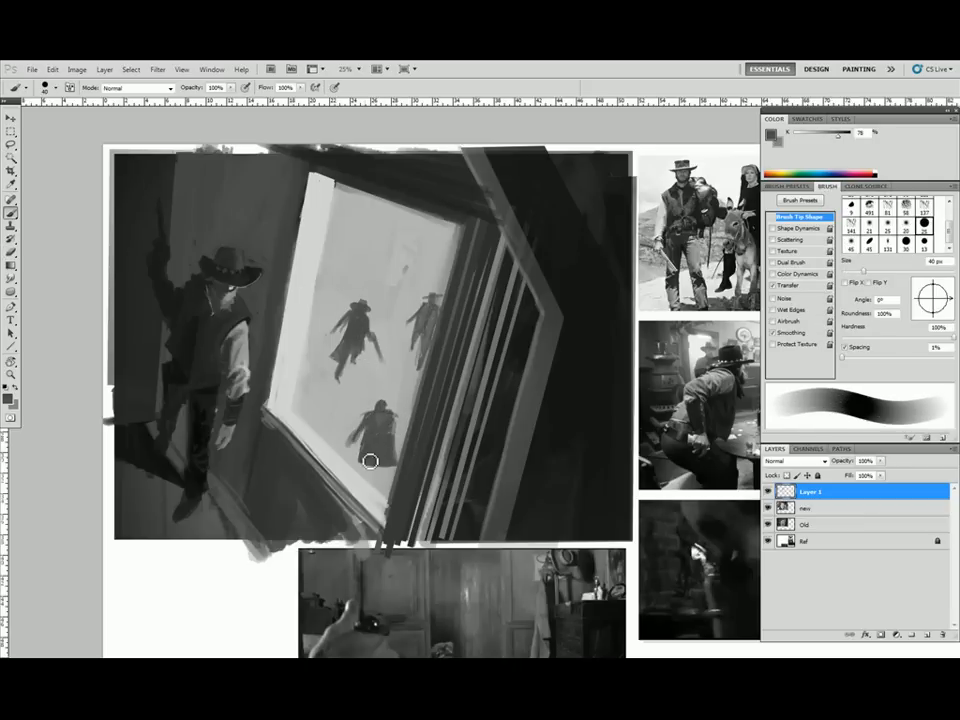
# Add legs below the lower silhouette's coat with a 25 px brush and trim the hem
pyautogui.press('[')
pyautogui.press('[')
pyautogui.press('[')
pyautogui.keyDown('alt'); pyautogui.click(381, 457); pyautogui.keyUp('alt')
pyautogui.moveTo(375, 465); pyautogui.dragTo(377, 478)
pyautogui.keyDown('alt'); pyautogui.click(386, 463); pyautogui.keyUp('alt')
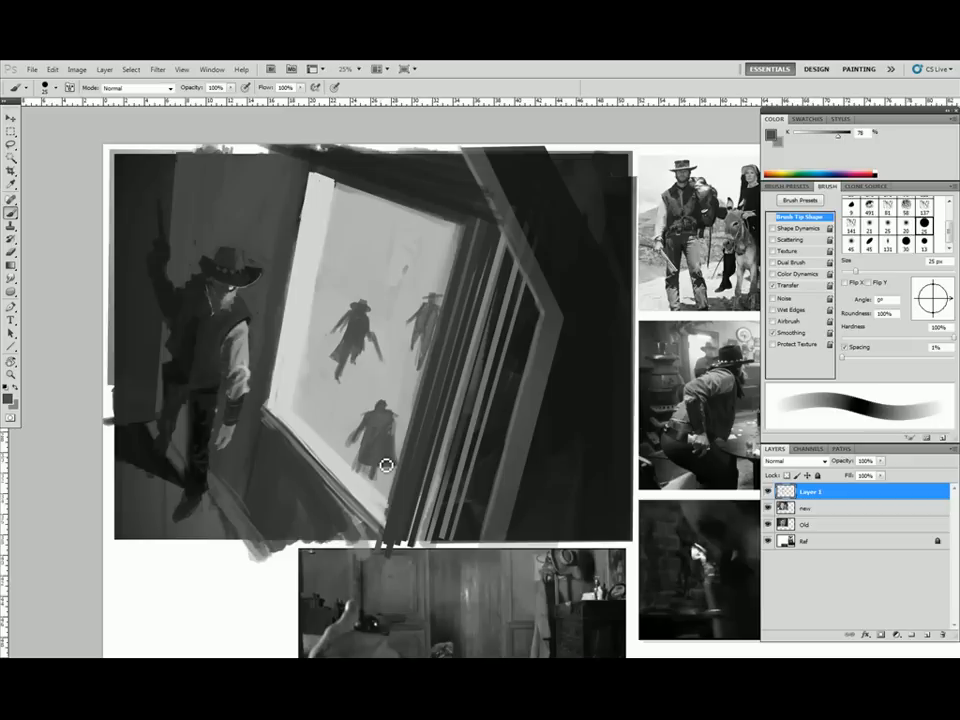
pyautogui.press('e')
pyautogui.press('b')
# Select the lower silhouette freehand, darken it with a sampled grey gradient at 30% opacity, and deselect
pyautogui.press('l')
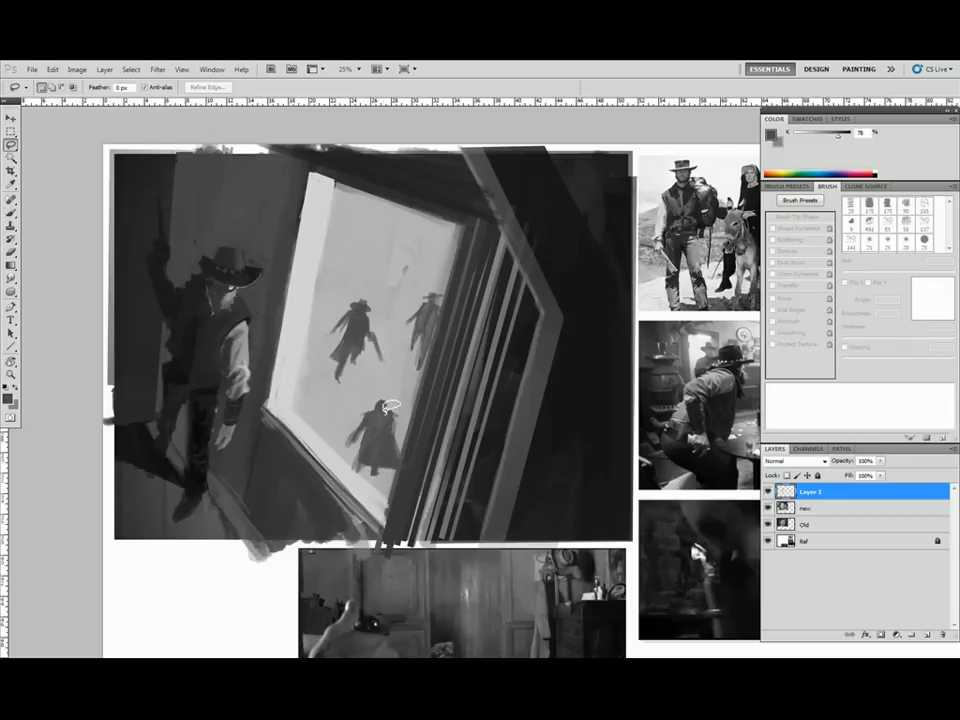
pyautogui.press('g')
pyautogui.keyDown('alt'); pyautogui.click(431, 456); pyautogui.keyUp('alt')
pyautogui.moveTo(380, 401); pyautogui.dragTo(375, 482)
pyautogui.hotkey('ctrl', 'd')
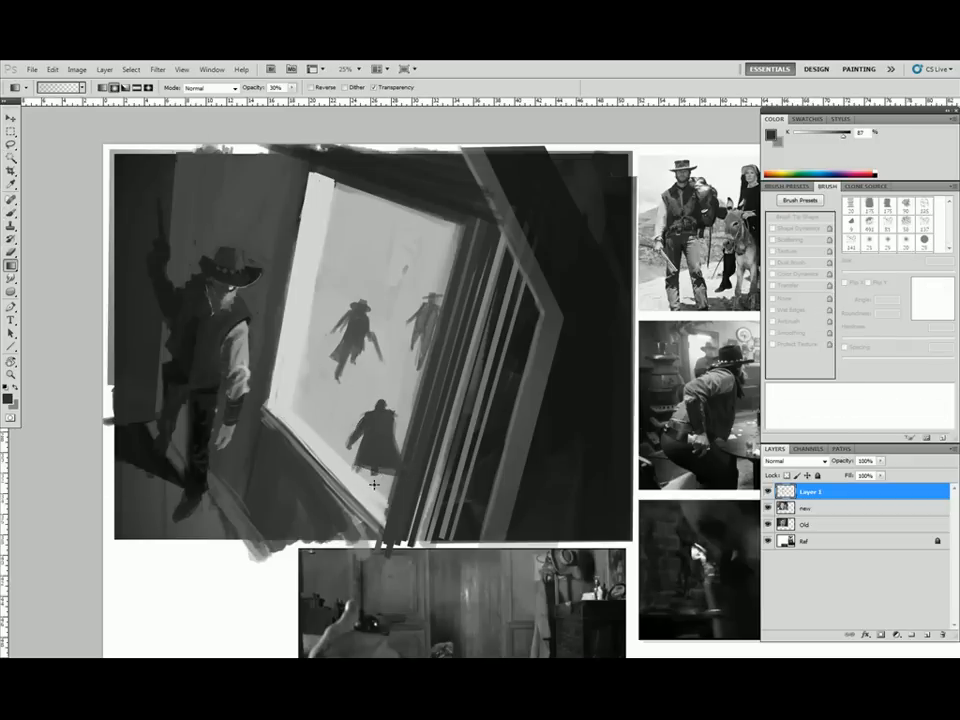
# Erase the excess paint along the side of the lower silhouette's coat
pyautogui.press('b')
pyautogui.press('e')
pyautogui.moveTo(404, 420); pyautogui.dragTo(407, 454)
pyautogui.press('b')
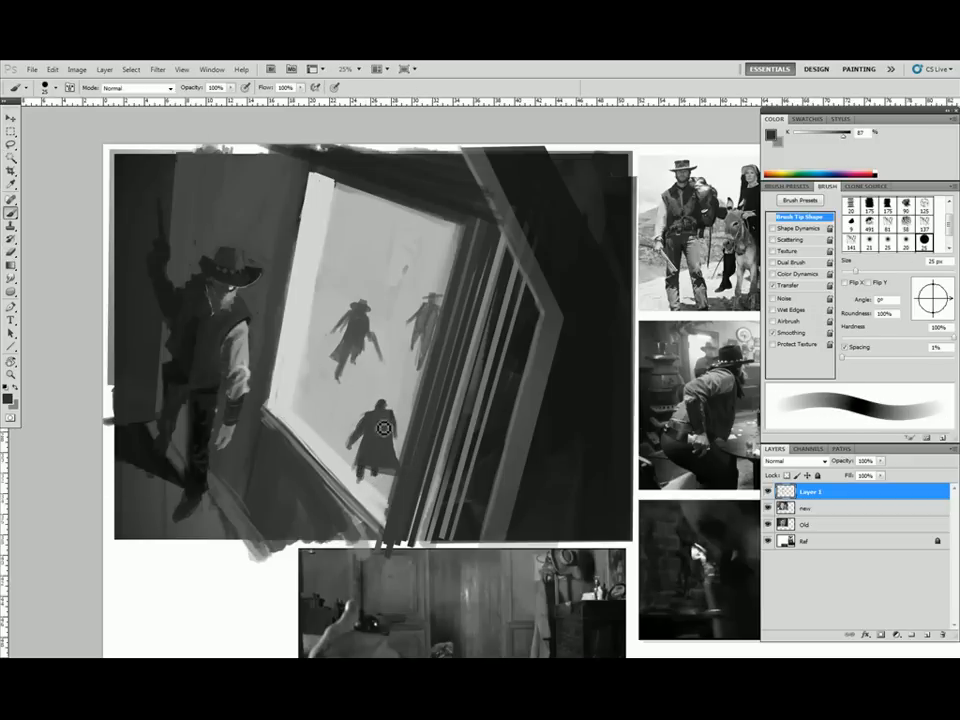
# Draw straight lines in sampled greys along the window frame's long side and lower edge, thinning the weight to 16 px
pyautogui.press('u')
pyautogui.keyDown('alt'); pyautogui.click(268, 362); pyautogui.keyUp('alt')
pyautogui.hotkey('ctrl', 'z')
pyautogui.moveTo(275, 367)
pyautogui.mouseDown()
pyautogui.moveTo(324, 180)
pyautogui.moveTo(282, 404)
pyautogui.mouseUp()
pyautogui.press('[')
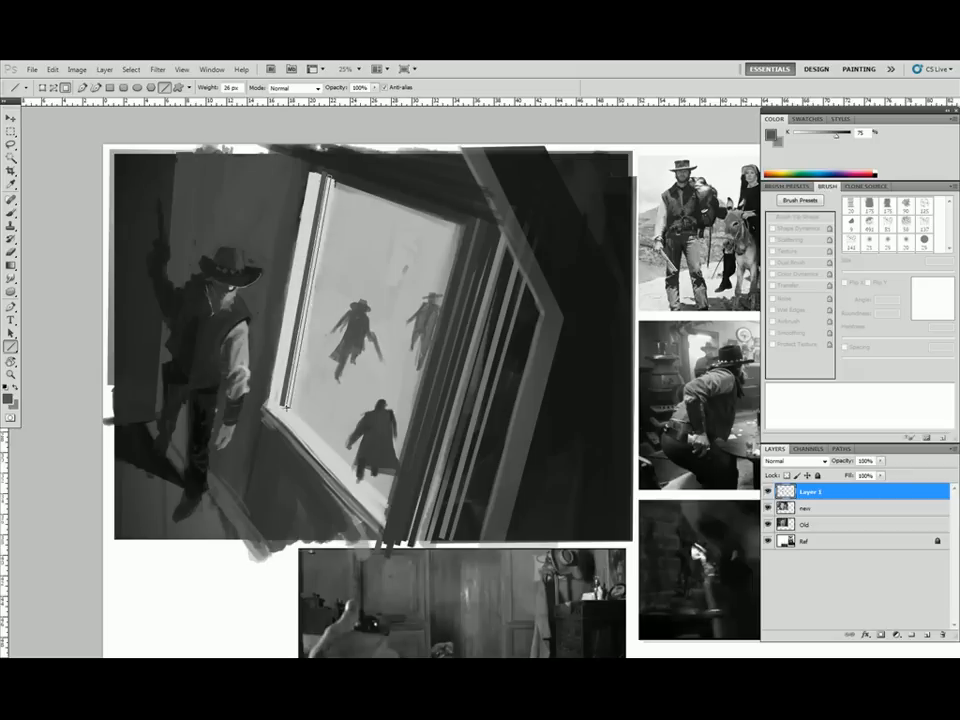
pyautogui.moveTo(318, 173)
pyautogui.mouseDown()
pyautogui.moveTo(277, 408)
pyautogui.moveTo(386, 518)
pyautogui.mouseUp()
pyautogui.moveTo(285, 407); pyautogui.dragTo(395, 512)
pyautogui.keyDown('alt'); pyautogui.click(325, 412); pyautogui.keyUp('alt')
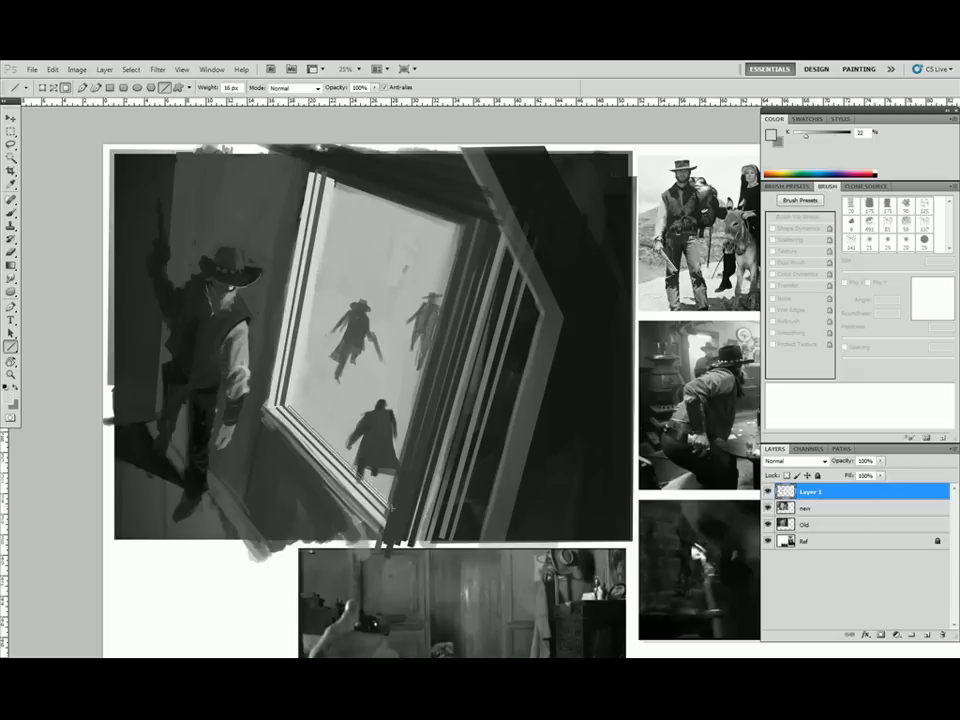
# Give the middle silhouette an outstretched pointing arm and rework his coat and legs in sampled 79% grey
pyautogui.press('b')
pyautogui.keyDown('alt'); pyautogui.click(366, 325); pyautogui.keyUp('alt')
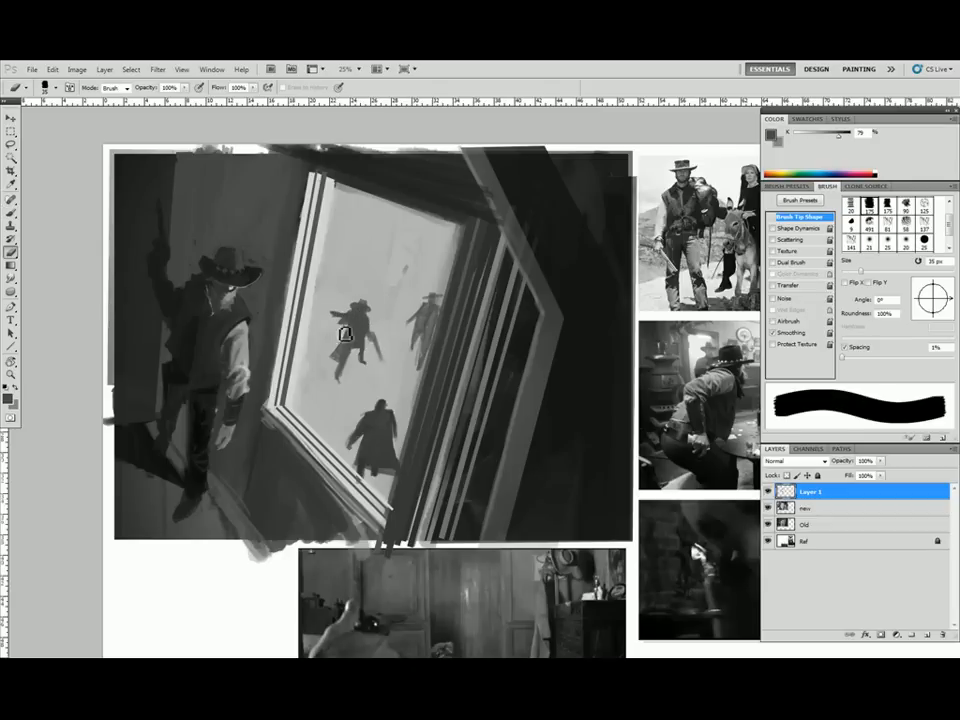
pyautogui.press('[')
pyautogui.press('[')
pyautogui.press('[')
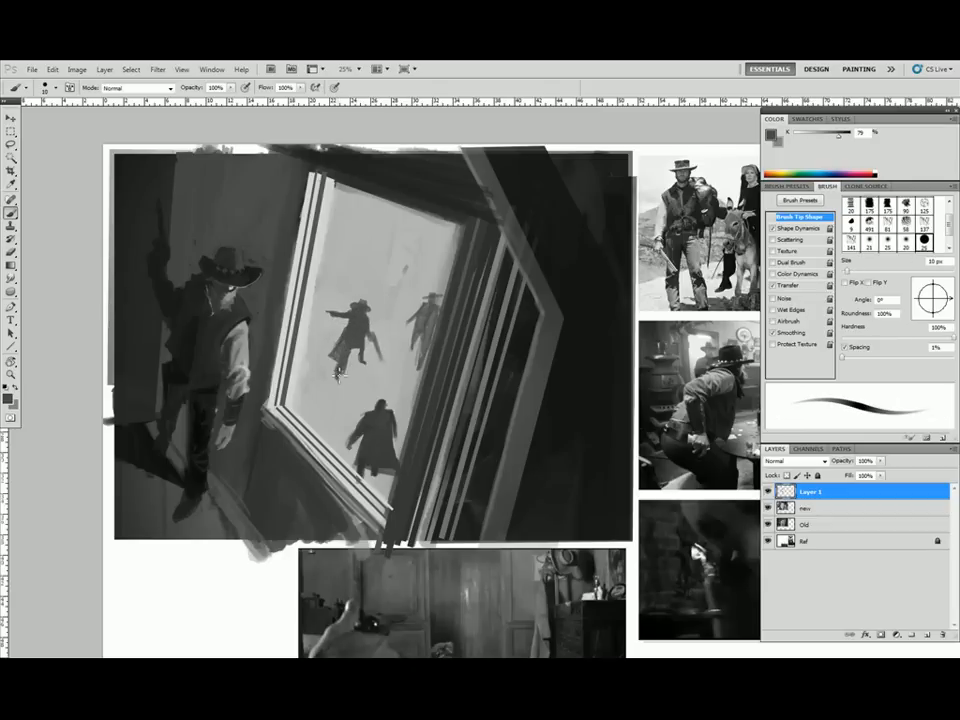
pyautogui.press(']')
pyautogui.press(']')
pyautogui.press(']')
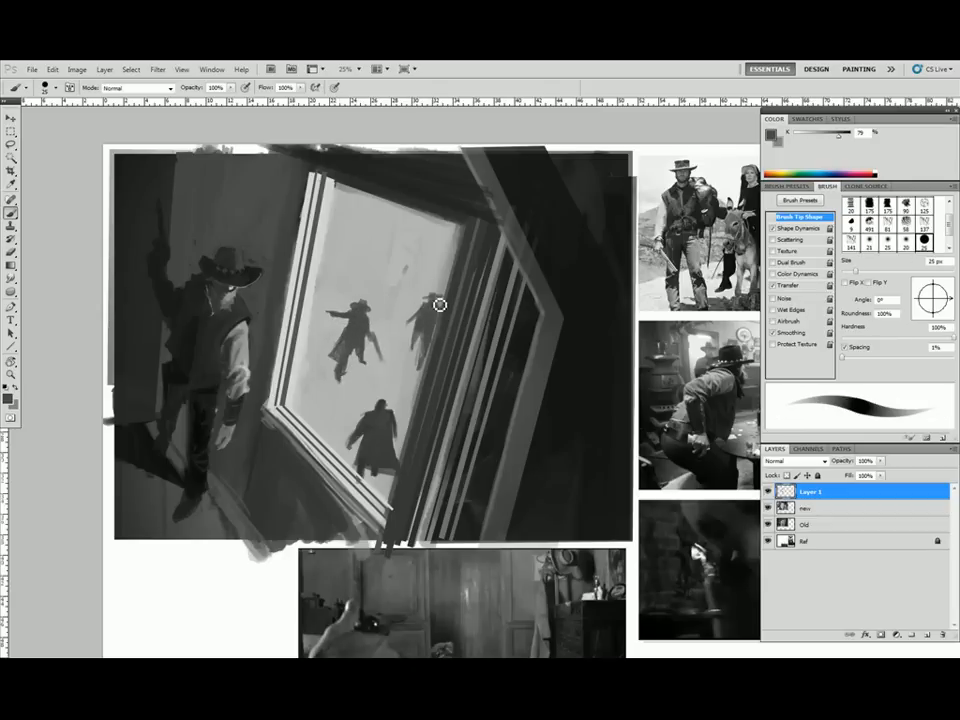
# Add a hat brim to the lower silhouette with a 9 px brush and clean up the silhouettes' edges
pyautogui.moveTo(379, 427); pyautogui.dragTo(277, 447)
pyautogui.keyDown('alt'); pyautogui.click(279, 471); pyautogui.keyUp('alt')
pyautogui.press('[')
pyautogui.press('[')
pyautogui.press('[')
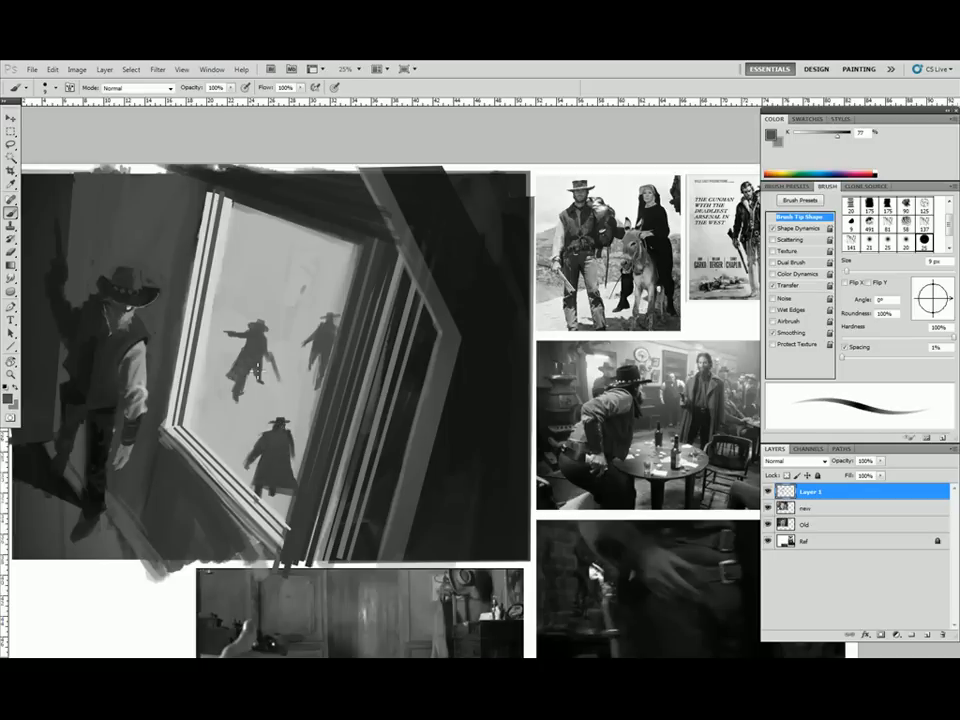
pyautogui.press('e')
pyautogui.press('b')
# Compare the painting with the silhouette layer hidden and shown, and merge that layer down into "new"
pyautogui.moveTo(283, 395); pyautogui.dragTo(371, 336)
pyautogui.keyDown('alt'); pyautogui.click(135, 390); pyautogui.keyUp('alt')
pyautogui.click(850, 508)
pyautogui.click(850, 492)
pyautogui.press('l')
pyautogui.moveTo(153, 480)
pyautogui.mouseDown()
pyautogui.moveTo(117, 376)
pyautogui.moveTo(150, 479)
pyautogui.mouseUp()
pyautogui.hotkey('ctrl', 'd')
pyautogui.click(768, 492)
pyautogui.click(768, 492)
pyautogui.hotkey('ctrl', 'e')
# On a new layer, darken a freehand selection around the gunslinger's legs with a sampled gradient and erase the overspill
pyautogui.click(927, 635)
pyautogui.moveTo(145, 380)
pyautogui.mouseDown()
pyautogui.moveTo(96, 503)
pyautogui.moveTo(266, 418)
pyautogui.mouseUp()
pyautogui.press('g')
pyautogui.keyDown('alt'); pyautogui.click(150, 475); pyautogui.keyUp('alt')
pyautogui.hotkey('ctrl', 'd')
pyautogui.press('e')
pyautogui.moveTo(184, 436); pyautogui.dragTo(183, 470)
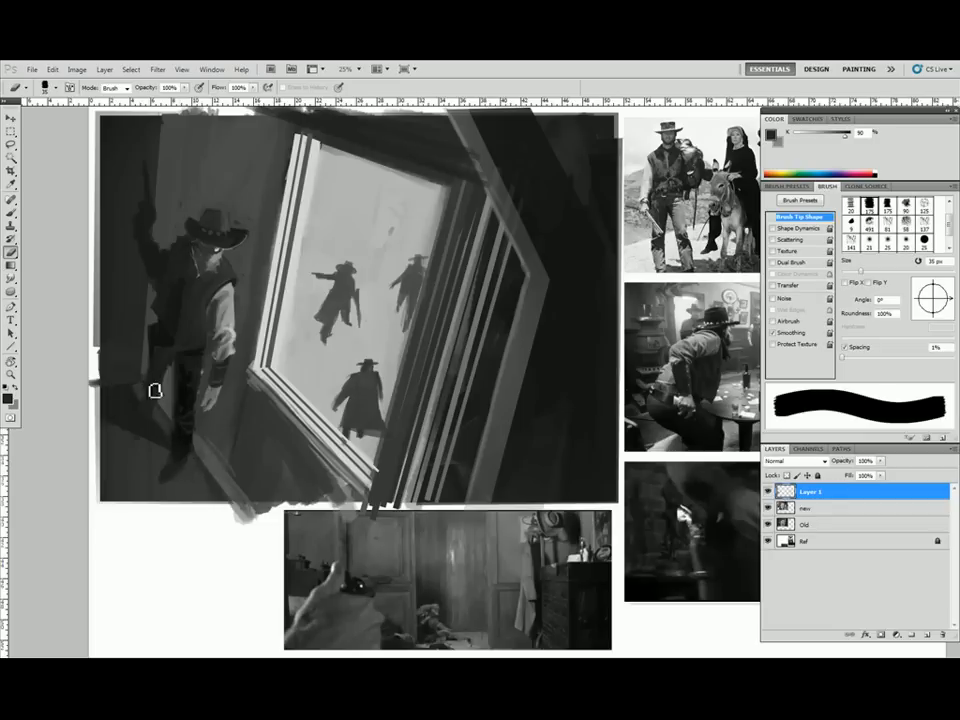
pyautogui.moveTo(581, 374)
pyautogui.mouseDown()
pyautogui.moveTo(345, 364)
pyautogui.moveTo(516, 353)
pyautogui.mouseUp()
pyautogui.press('u')
pyautogui.moveTo(304, 146)
pyautogui.mouseDown()
pyautogui.moveTo(251, 418)
pyautogui.moveTo(248, 409)
pyautogui.mouseUp()
pyautogui.hotkey('ctrl', 'z')
pyautogui.keyDown('alt'); pyautogui.click(306, 143); pyautogui.keyUp('alt')
pyautogui.hotkey('ctrl', 'z')
pyautogui.keyDown('alt'); pyautogui.click(399, 188); pyautogui.keyUp('alt')
pyautogui.hotkey('ctrl', 'z')
pyautogui.moveTo(304, 146); pyautogui.dragTo(245, 408)
pyautogui.hotkey('shift', ']')
pyautogui.hotkey('shift', ']')
pyautogui.hotkey('shift', ']')
pyautogui.hotkey('shift', ']')
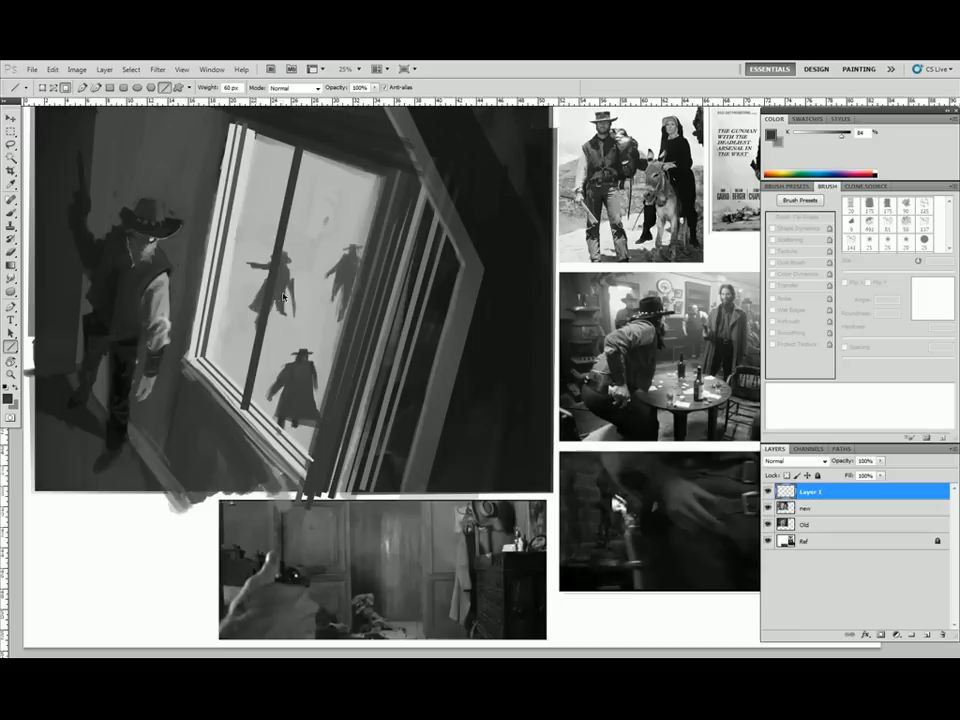
pyautogui.press('m')
pyautogui.hotkey('ctrl', 'z')
# Draw a thick 84% grey crossbar across the window with the Line tool, dividing it into upper and lower panes
pyautogui.moveTo(229, 214)
pyautogui.mouseDown()
pyautogui.moveTo(334, 276)
pyautogui.moveTo(363, 273)
pyautogui.moveTo(361, 281)
pyautogui.moveTo(367, 267)
pyautogui.moveTo(251, 131)
pyautogui.mouseUp()
pyautogui.hotkey('ctrl', 'd')
pyautogui.press('u')
pyautogui.keyDown('alt'); pyautogui.click(362, 291); pyautogui.keyUp('alt')
pyautogui.keyDown('alt'); pyautogui.click(268, 225); pyautogui.keyUp('alt')
pyautogui.press('[')
pyautogui.press('[')
pyautogui.press('[')
pyautogui.press('[')
pyautogui.press('[')
pyautogui.press('[')
pyautogui.press('[')
pyautogui.press('[')
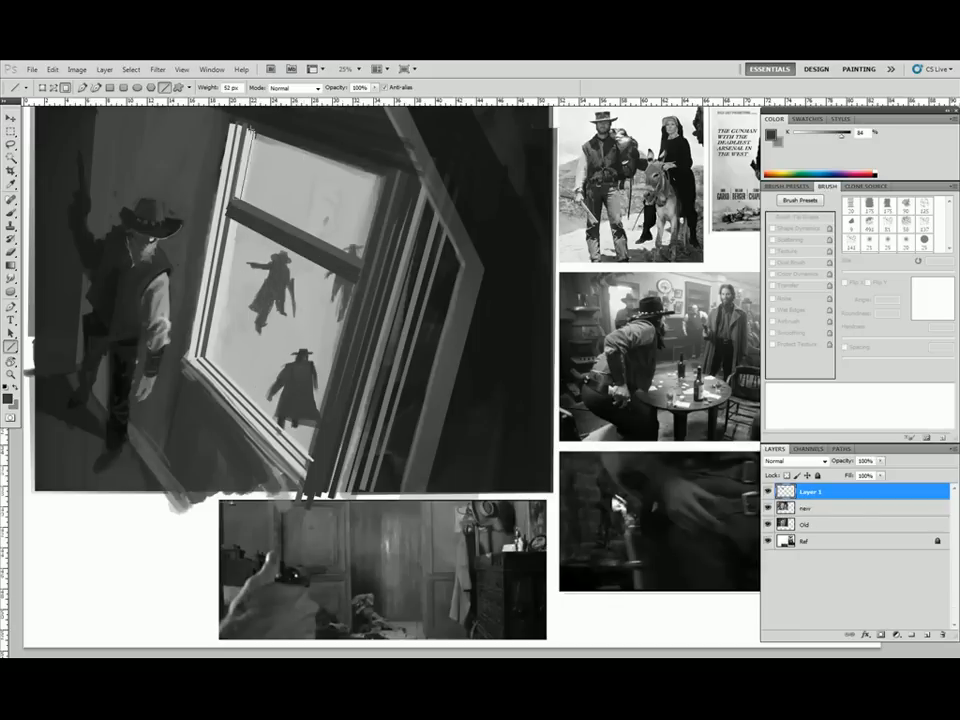
# Reduce the line weight to 36 px and add a light 20% grey line along the crossbar's upper edge
pyautogui.press('[')
pyautogui.press('[')
pyautogui.press('[')
pyautogui.press('[')
pyautogui.press('[')
pyautogui.press('[')
pyautogui.press('[')
pyautogui.press('[')
pyautogui.press('[')
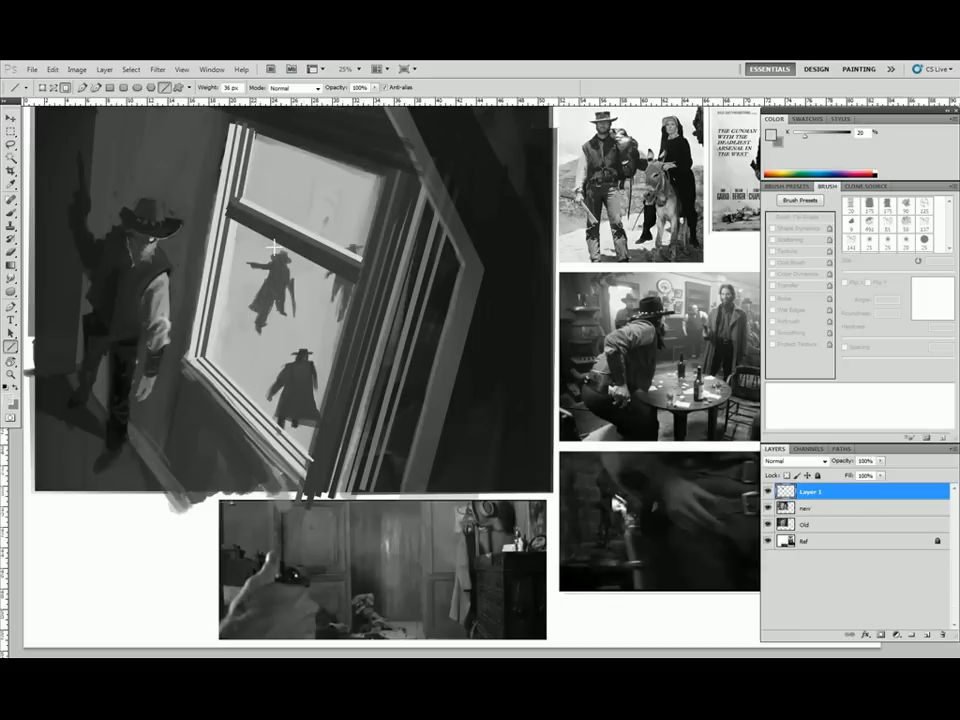
# Add 36 px dark grey lines beneath the crossbar and down the inner side of the upper pane's frame
pyautogui.keyDown('alt'); pyautogui.click(360, 397); pyautogui.keyUp('alt')
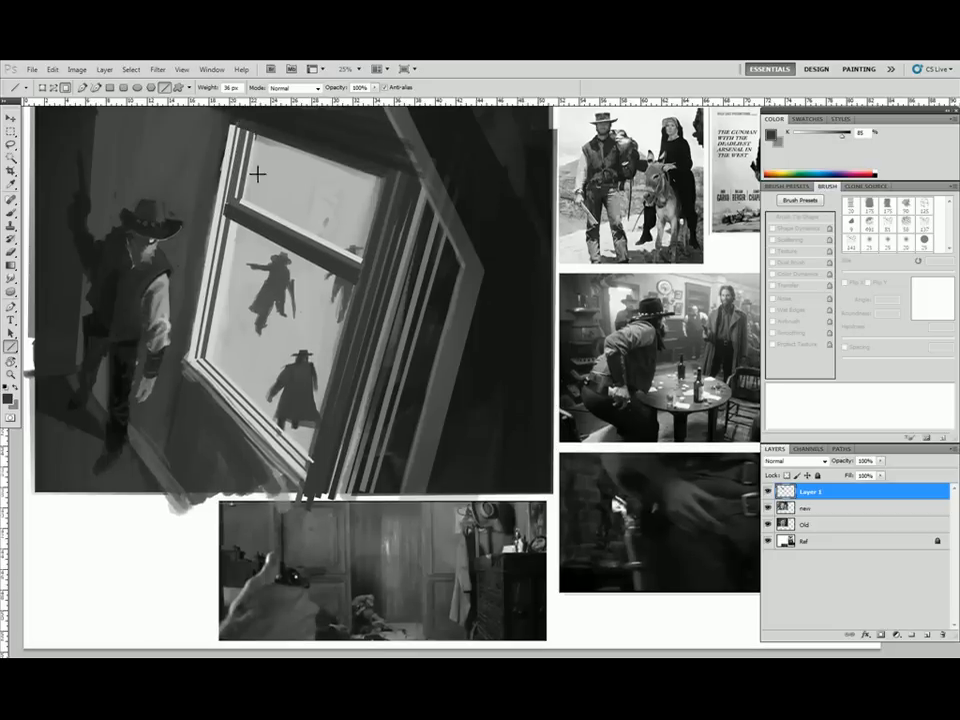
pyautogui.moveTo(224, 221); pyautogui.dragTo(353, 288)
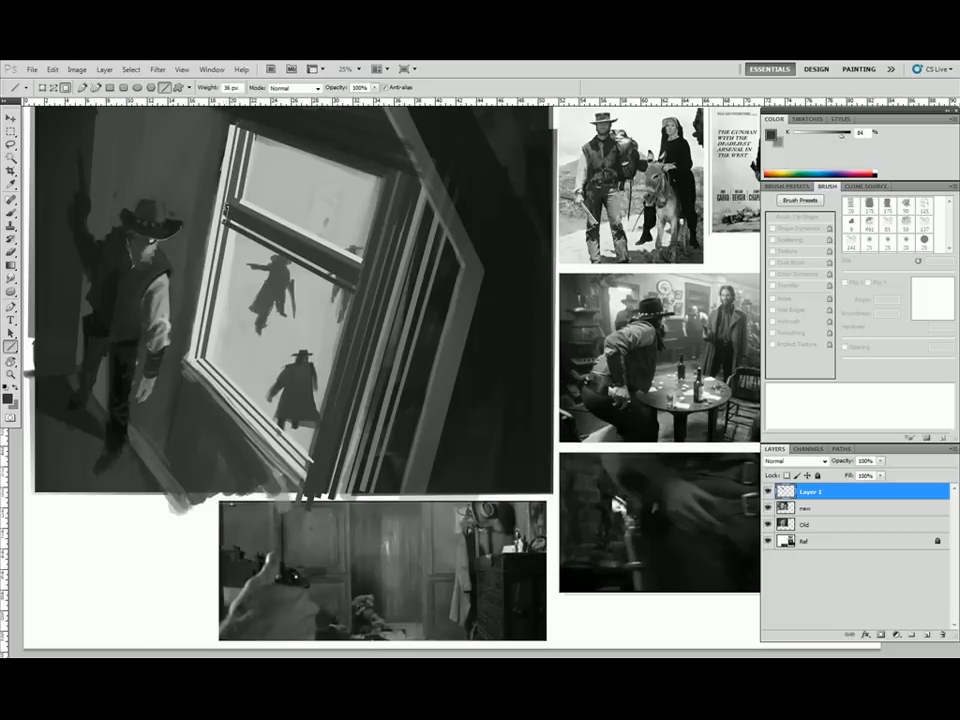
pyautogui.keyDown('alt'); pyautogui.click(233, 190); pyautogui.keyUp('alt')
pyautogui.moveTo(224, 214)
pyautogui.mouseDown()
pyautogui.moveTo(355, 281)
pyautogui.moveTo(241, 131)
pyautogui.mouseUp()
# Detail the crossbar with a thin 10 px line in 75% grey along its length
pyautogui.press('b')
pyautogui.keyDown('alt'); pyautogui.click(268, 224); pyautogui.keyUp('alt')
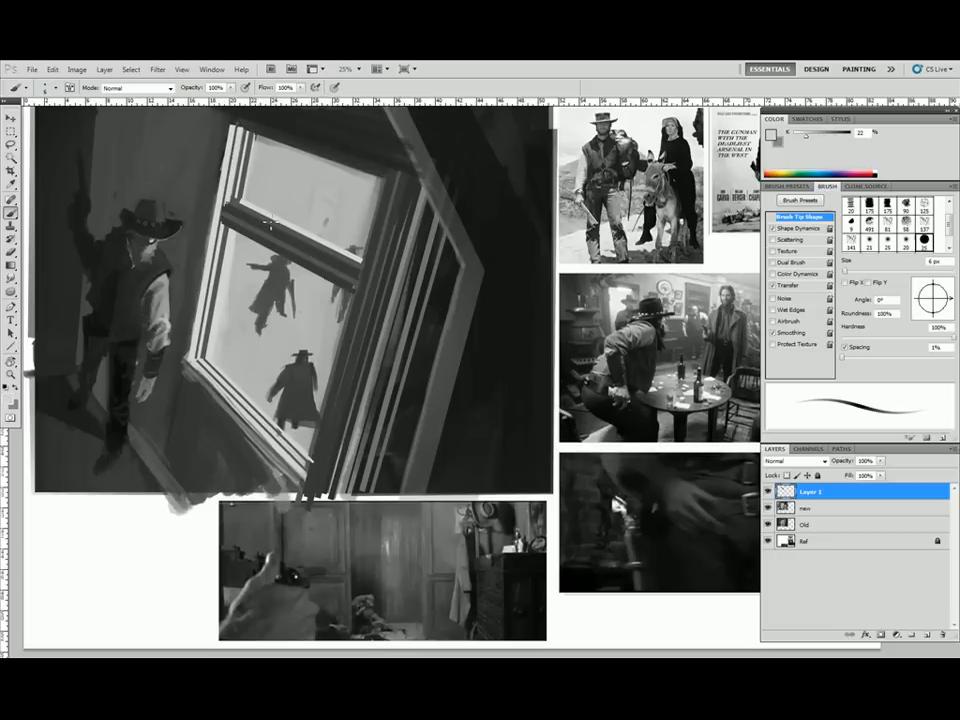
pyautogui.keyDown('alt'); pyautogui.click(234, 208); pyautogui.keyUp('alt')
pyautogui.press('u')
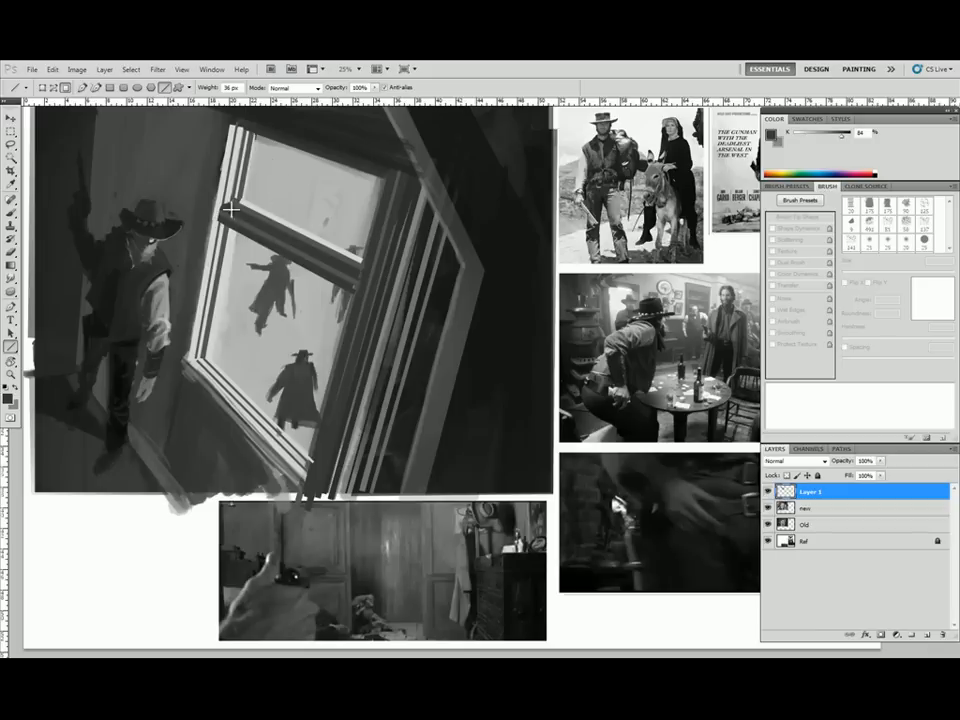
pyautogui.moveTo(231, 207); pyautogui.dragTo(230, 208)
pyautogui.moveTo(227, 206); pyautogui.dragTo(355, 270)
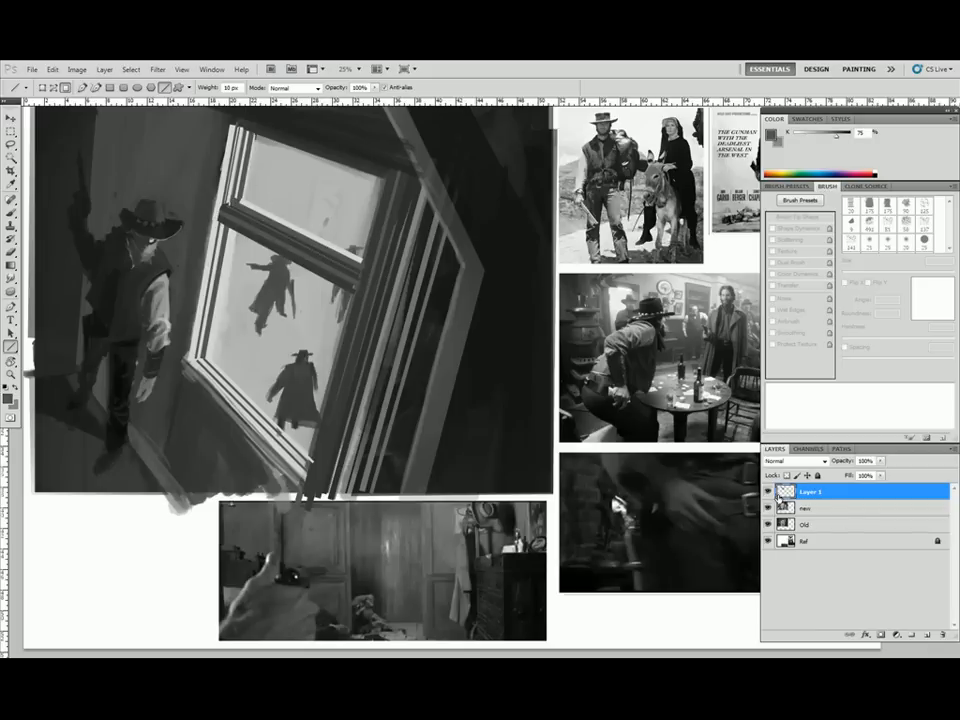
# Edge the angled beam beside the window and the window's outer side with 24 px lines in 75% grey
pyautogui.keyDown('alt'); pyautogui.click(450, 210); pyautogui.keyUp('alt')
pyautogui.hotkey('ctrl', ';')
pyautogui.moveTo(395, 114); pyautogui.dragTo(406, 192)
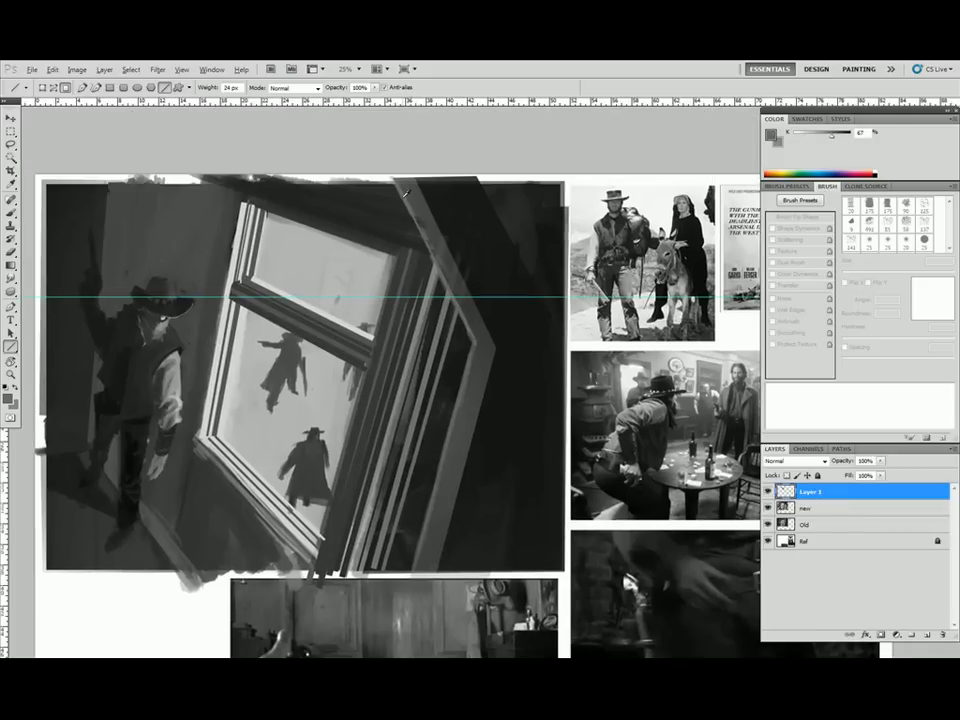
pyautogui.keyDown('alt'); pyautogui.click(440, 205); pyautogui.keyUp('alt')
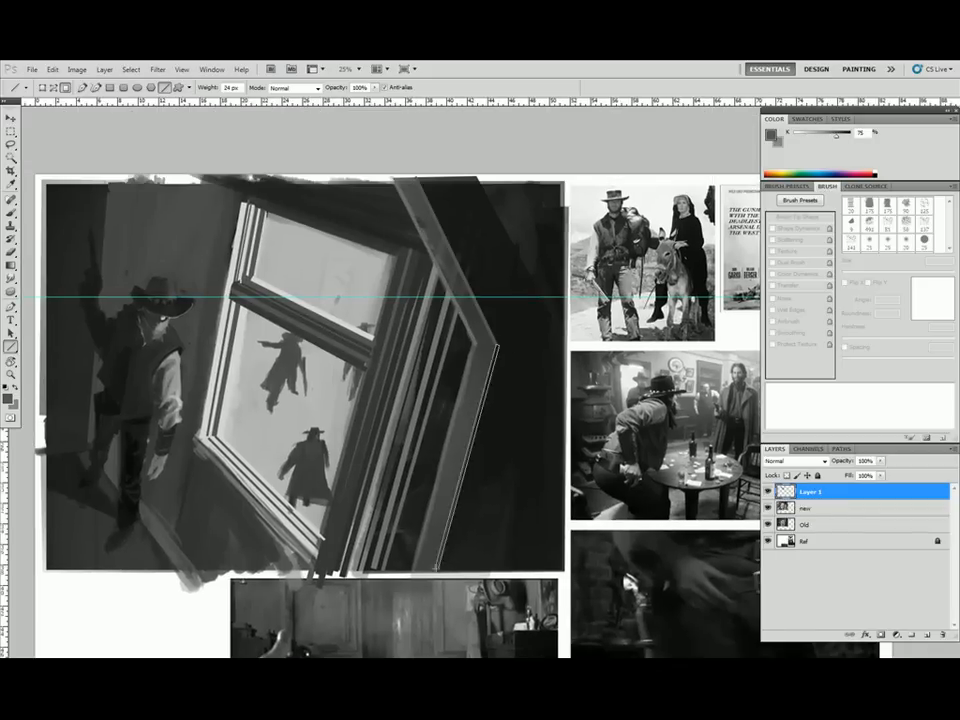
pyautogui.keyDown('alt'); pyautogui.click(201, 411); pyautogui.keyUp('alt')
pyautogui.moveTo(241, 203); pyautogui.dragTo(192, 427)
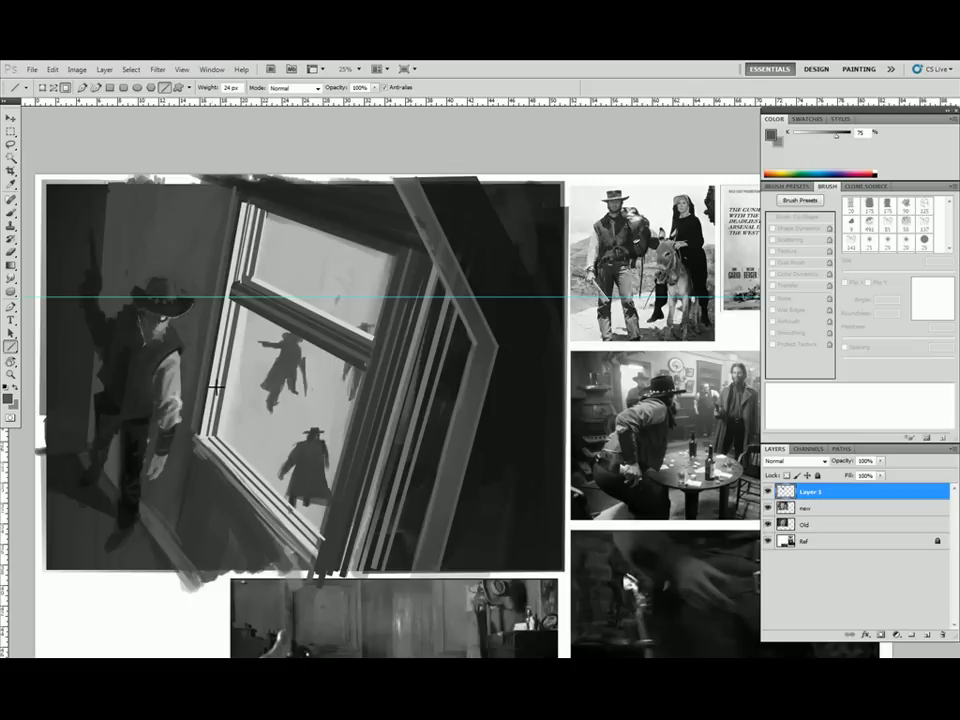
# On the "new" layer, select the gunslinger's raised gun freehand and rotate it about -9.8°
pyautogui.click(838, 509)
pyautogui.press('l')
pyautogui.moveTo(100, 268)
pyautogui.mouseDown()
pyautogui.moveTo(70, 272)
pyautogui.moveTo(101, 278)
pyautogui.moveTo(131, 262)
pyautogui.moveTo(131, 281)
pyautogui.mouseUp()
pyautogui.hotkey('ctrl', 't')
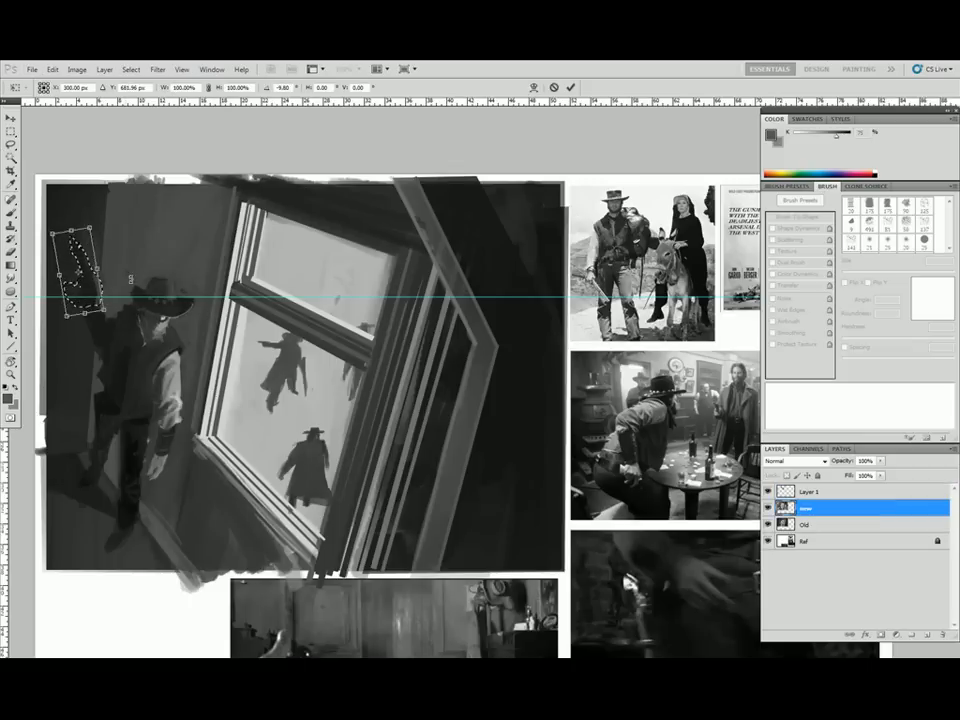
pyautogui.press('Return')
pyautogui.hotkey('ctrl', 'd')
pyautogui.press('b')
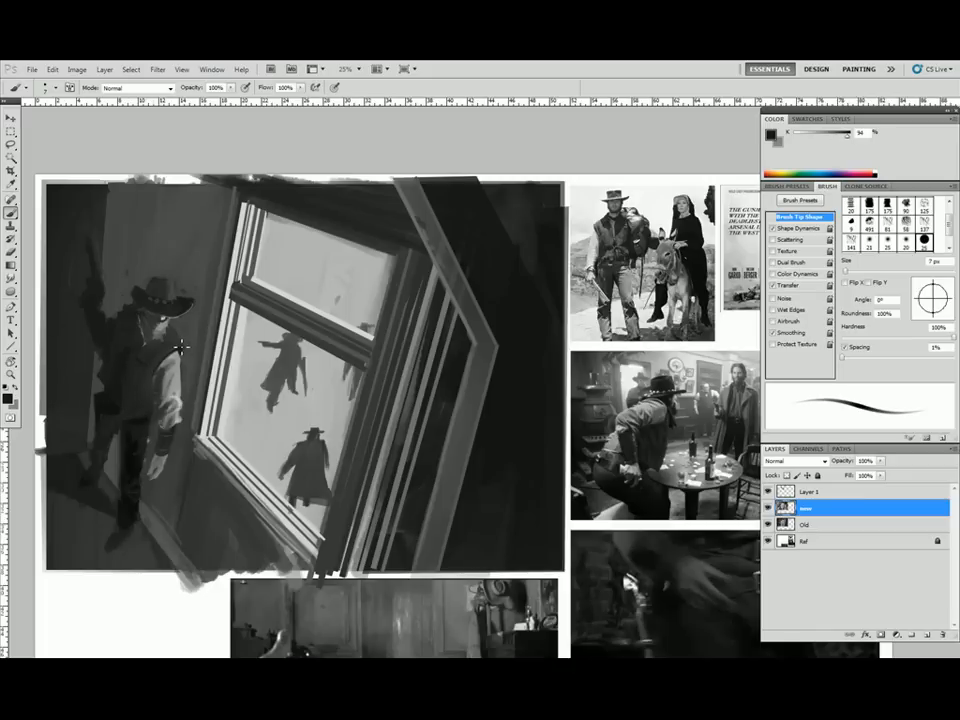
# Set the 25 px round brush's size control to Off and rework the gunslinger's coat and legs in sampled dark greys
pyautogui.keyDown('alt'); pyautogui.click(112, 451); pyautogui.keyUp('alt')
pyautogui.click(925, 241)
pyautogui.click(800, 229)
pyautogui.click(900, 220)
pyautogui.click(892, 231)
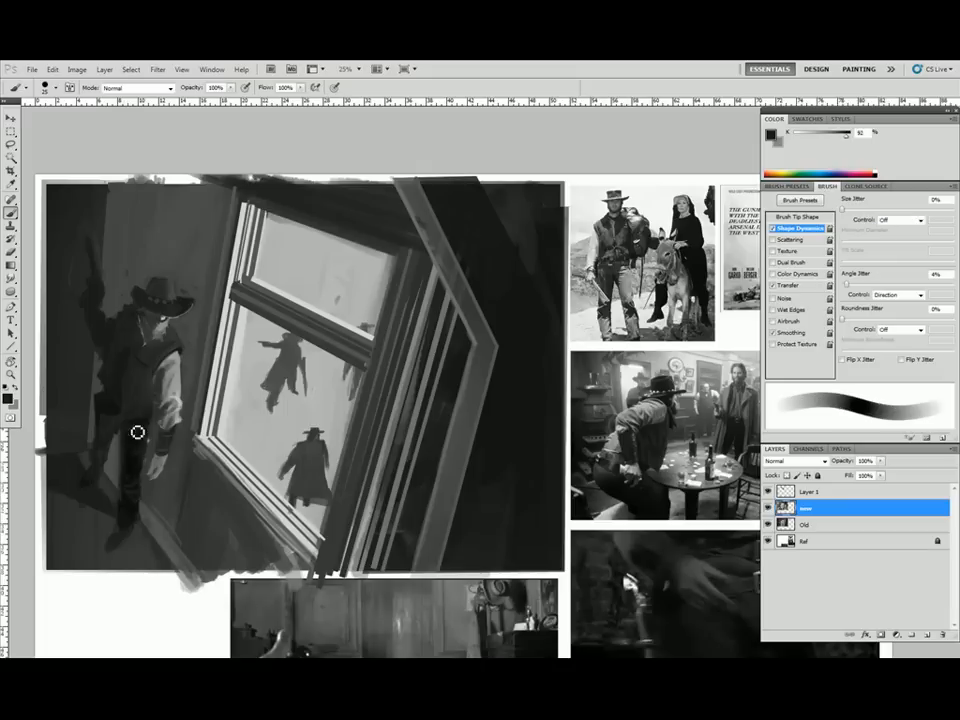
pyautogui.keyDown('alt'); pyautogui.click(103, 433); pyautogui.keyUp('alt')
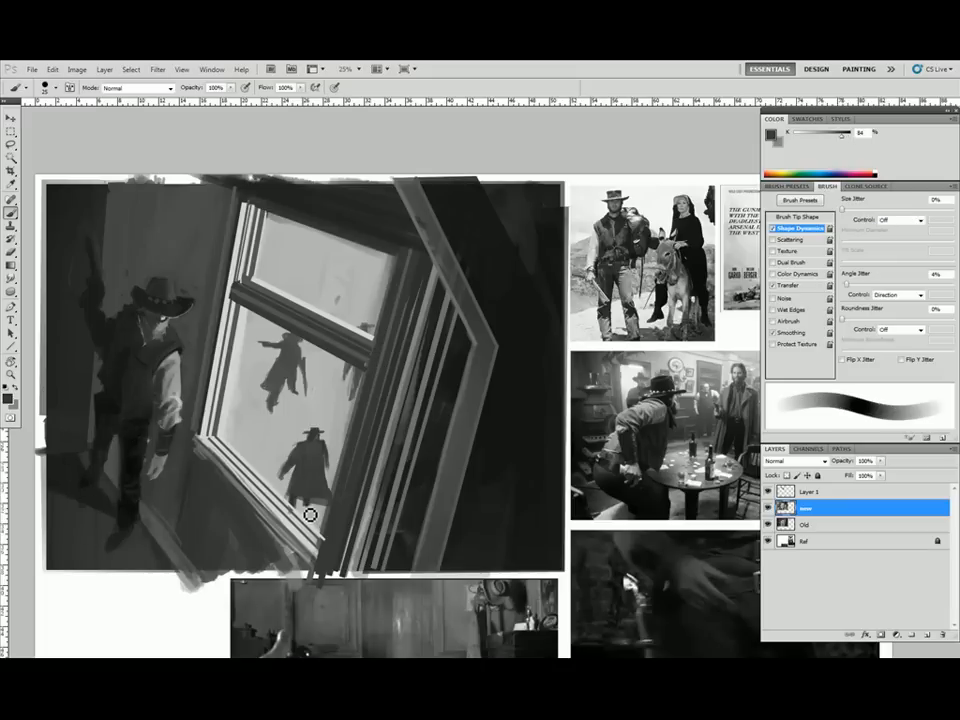
# Redraw the raised gun's barrel with a 10 px line in 93% grey and touch up the arm holding it
pyautogui.keyDown('alt'); pyautogui.click(218, 168); pyautogui.keyUp('alt')
pyautogui.keyDown('alt'); pyautogui.click(68, 256); pyautogui.keyUp('alt')
pyautogui.moveTo(98, 259); pyautogui.dragTo(131, 211)
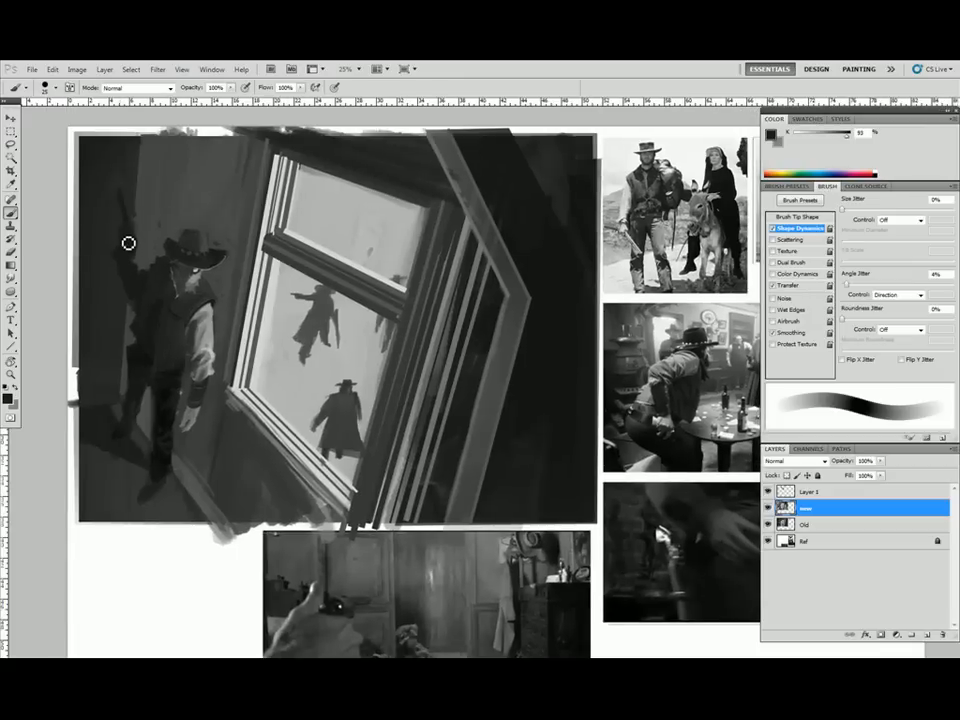
pyautogui.press('u')
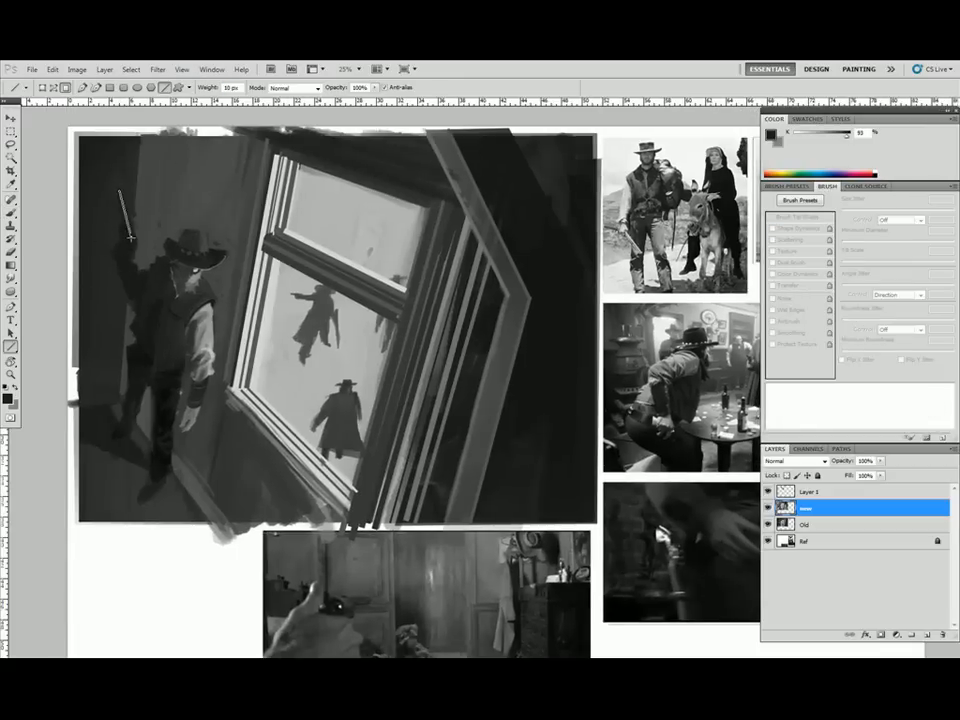
pyautogui.press('b')
pyautogui.keyDown('alt'); pyautogui.click(141, 250); pyautogui.keyUp('alt')
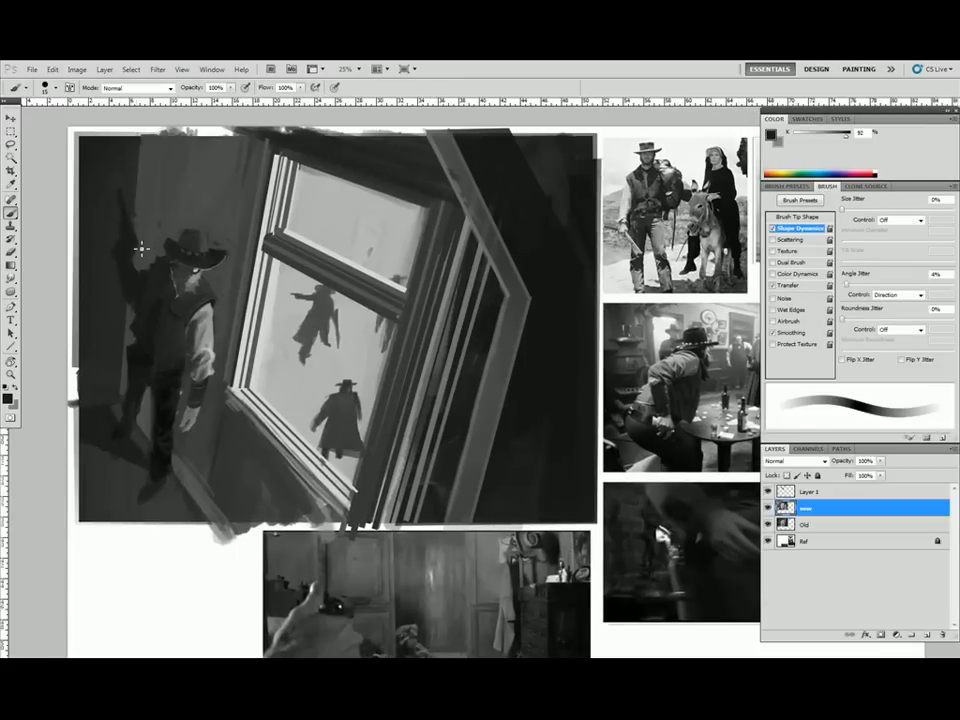
pyautogui.keyDown('alt'); pyautogui.click(142, 254); pyautogui.keyUp('alt')
pyautogui.keyDown('alt'); pyautogui.click(138, 384); pyautogui.keyUp('alt')
# On a new layer, paint dark diagonal strokes over the floor with a larger brush and select the floor area freehand
pyautogui.keyDown('alt'); pyautogui.click(102, 458); pyautogui.keyUp('alt')
pyautogui.hotkey('ctrl', 'shift', 'alt', 'n')
pyautogui.press(']')
pyautogui.press(']')
pyautogui.press(']')
pyautogui.press(']')
pyautogui.moveTo(110, 420)
pyautogui.mouseDown()
pyautogui.moveTo(171, 496)
pyautogui.moveTo(162, 526)
pyautogui.mouseUp()
pyautogui.press('l')
pyautogui.moveTo(222, 522); pyautogui.dragTo(218, 527)
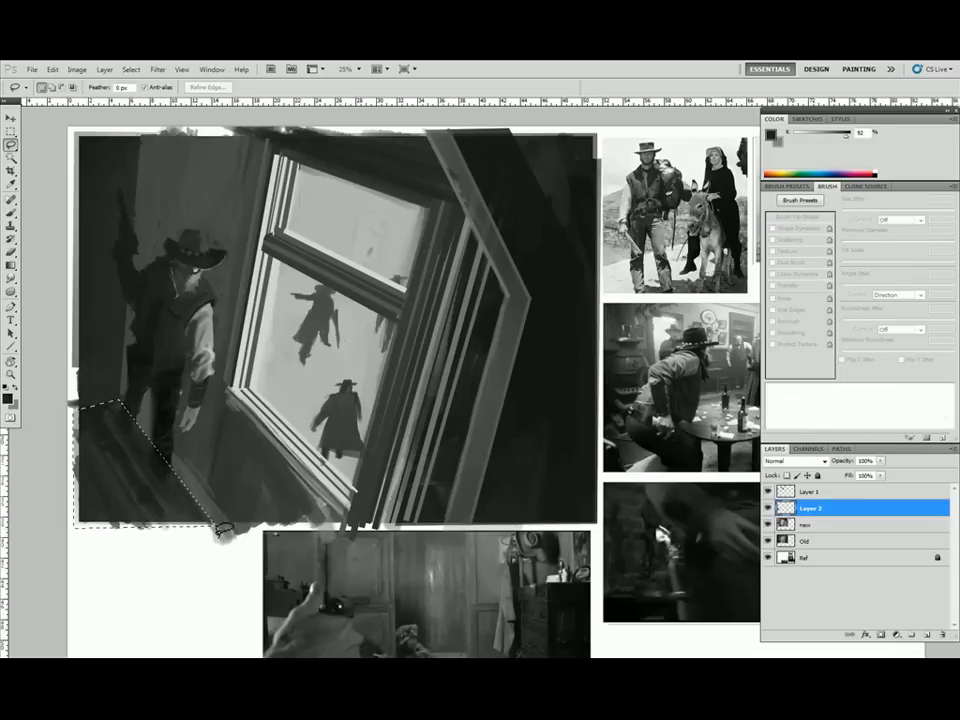
# Apply a motion blur to the selected floor strokes, adjusting its angle and distance
pyautogui.click(158, 70)
pyautogui.click(318, 235)
pyautogui.moveTo(730, 298); pyautogui.dragTo(740, 299)
pyautogui.moveTo(665, 331); pyautogui.dragTo(724, 331)
pyautogui.click(797, 149)
# Transform the floor strokes by pulling their lower corners outward to fit the floor's perspective, and deselect
pyautogui.hotkey('ctrl', 't')
pyautogui.moveTo(73, 527); pyautogui.dragTo(26, 540)
pyautogui.moveTo(217, 527); pyautogui.dragTo(242, 532)
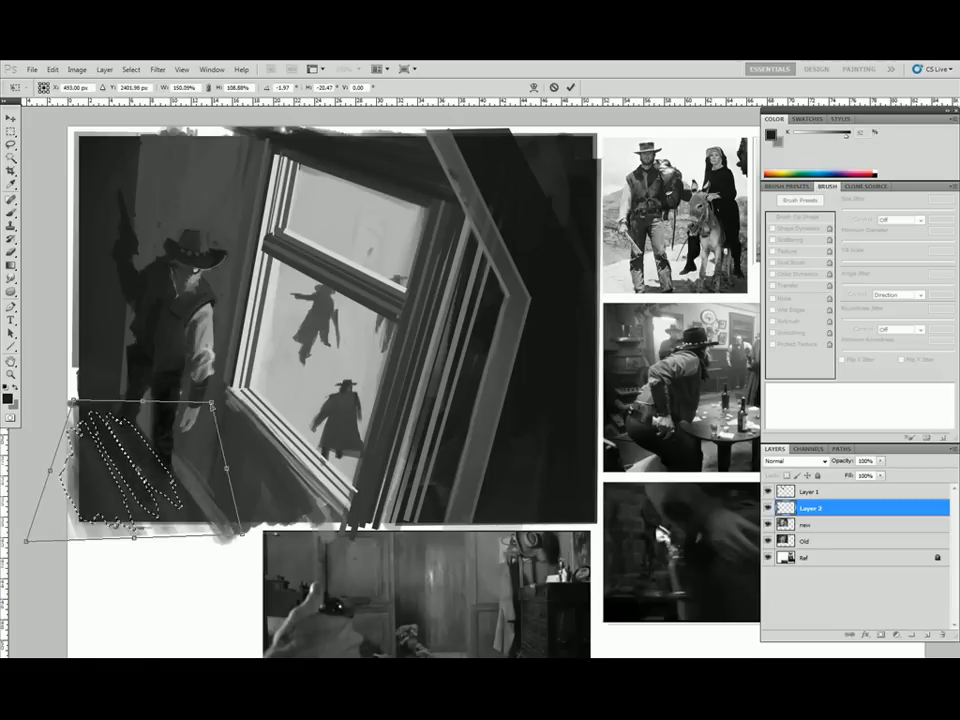
pyautogui.press('Return')
pyautogui.hotkey('ctrl', 'd')
# Set the floor stroke layer to Overlay blending at 62% opacity
pyautogui.click(797, 461)
pyautogui.click(797, 304)
pyautogui.moveTo(853, 461); pyautogui.dragTo(840, 463)
# Add a layer mask to the floor stroke layer and merge it down into "new"
pyautogui.press('e')
pyautogui.click(881, 635)
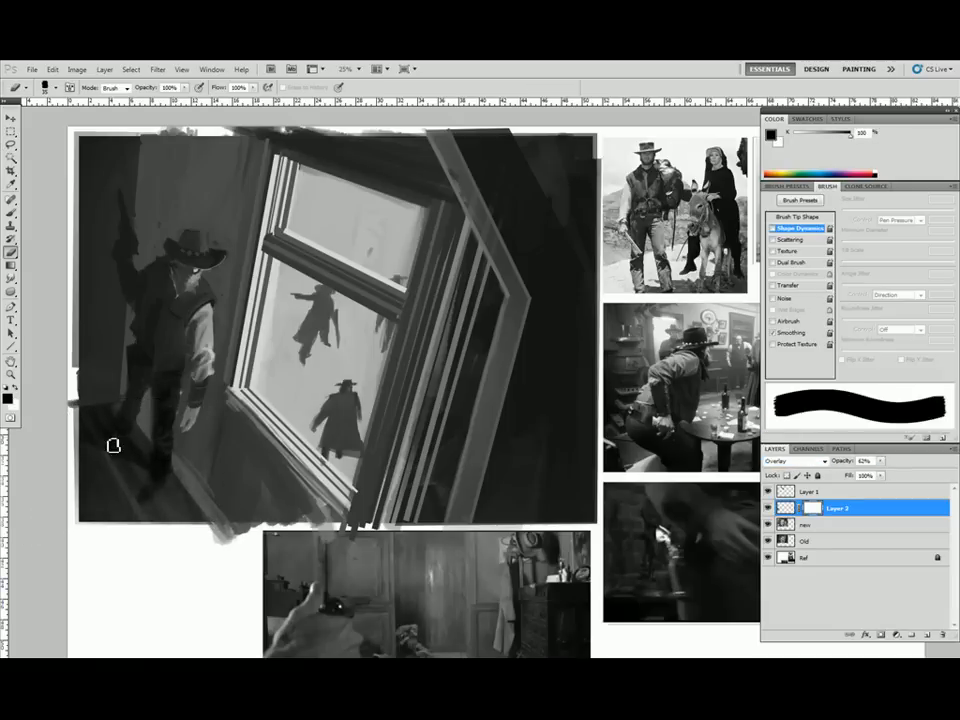
pyautogui.hotkey('ctrl', 'e')
# Darken the floor around the gunslinger's feet with a 50 px brush in 96% grey
pyautogui.press('b')
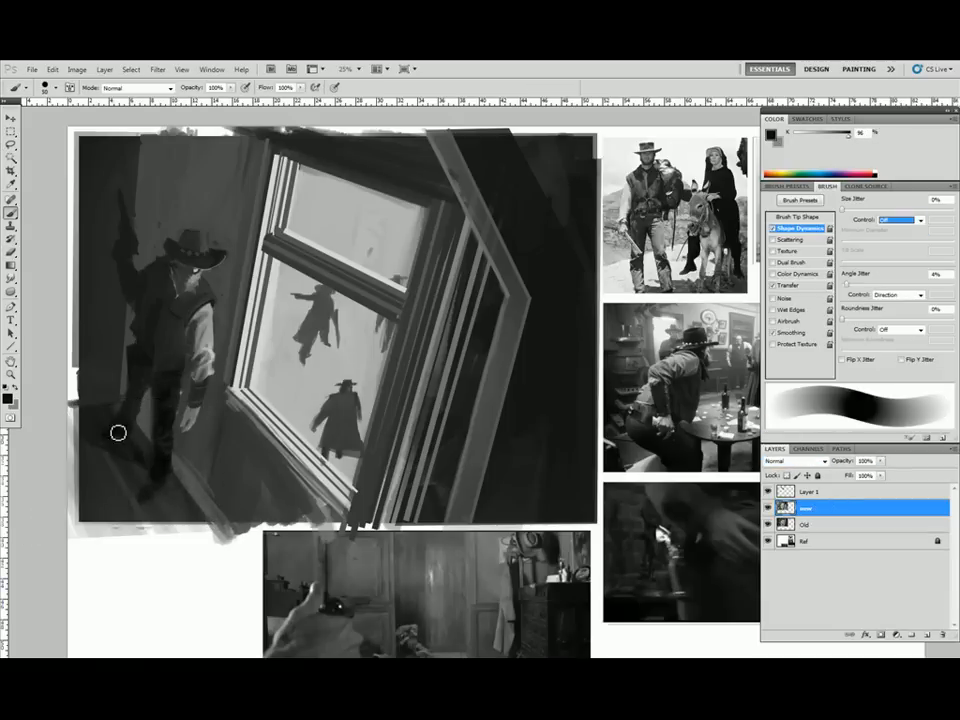
pyautogui.moveTo(118, 433); pyautogui.dragTo(101, 434)
pyautogui.keyDown('alt'); pyautogui.click(167, 443); pyautogui.keyUp('alt')
# Rotate the canvas view and set up a square 30 px brush with its size controlled by Pen Pressure
pyautogui.keyDown('alt'); pyautogui.click(442, 156); pyautogui.keyUp('alt')
pyautogui.press('r')
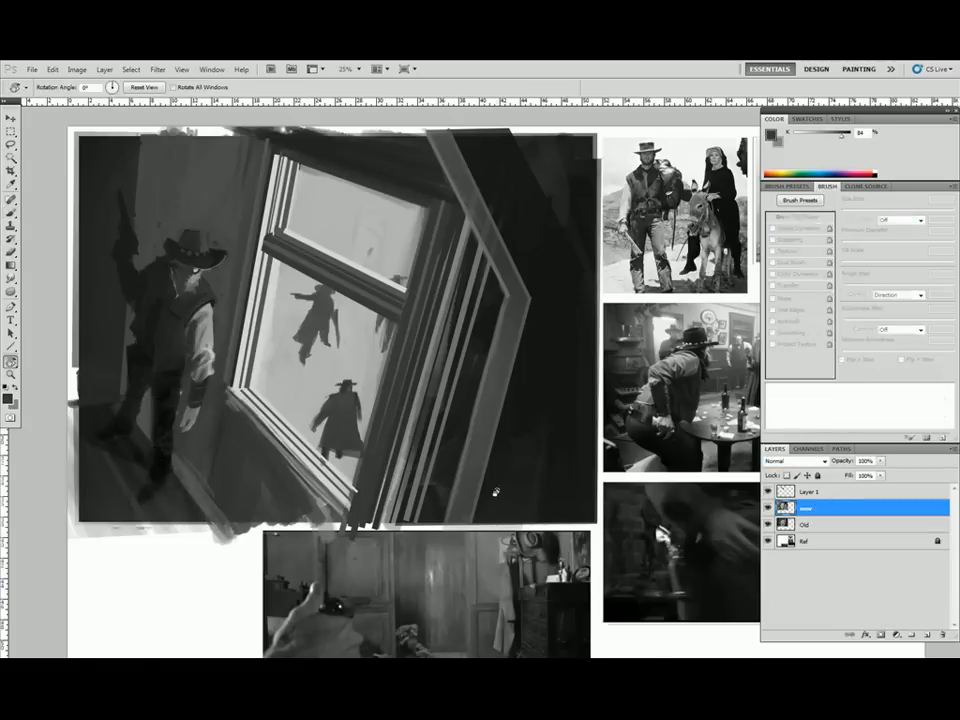
pyautogui.moveTo(493, 491); pyautogui.dragTo(414, 466)
pyautogui.click(797, 217)
pyautogui.click(879, 241)
pyautogui.click(800, 229)
pyautogui.click(920, 220)
pyautogui.click(897, 251)
pyautogui.press('[')
pyautogui.press('[')
pyautogui.press('[')
pyautogui.press('[')
pyautogui.press('[')
pyautogui.press('[')
pyautogui.press('[')
pyautogui.press('[')
pyautogui.press('[')
pyautogui.press('[')
pyautogui.press('[')
# Clean up the window frame's lower corner and rails with 84% grey strokes, and merge Layer 1 down into "new"
pyautogui.keyDown('alt'); pyautogui.click(510, 270); pyautogui.keyUp('alt')
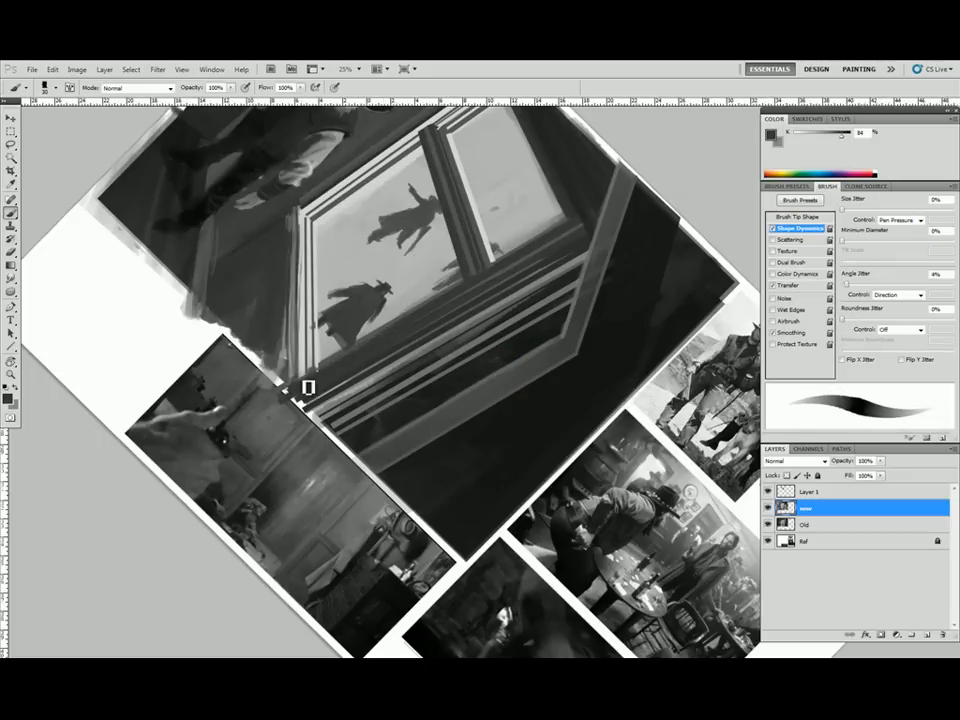
pyautogui.moveTo(307, 389); pyautogui.dragTo(375, 342)
pyautogui.keyDown('alt'); pyautogui.click(559, 239); pyautogui.keyUp('alt')
pyautogui.moveTo(318, 210); pyautogui.dragTo(286, 344)
pyautogui.click(808, 492)
pyautogui.hotkey('ctrl', 'e')
# Sharpen the panes' edge along the thick side rail with sampled 22% grey strokes, and reset the canvas rotation
pyautogui.moveTo(342, 290)
pyautogui.mouseDown()
pyautogui.moveTo(410, 242)
pyautogui.moveTo(464, 220)
pyautogui.mouseUp()
pyautogui.hotkey('ctrl', 'z')
pyautogui.keyDown('alt'); pyautogui.click(304, 335); pyautogui.keyUp('alt')
pyautogui.keyDown('alt'); pyautogui.click(398, 402); pyautogui.keyUp('alt')
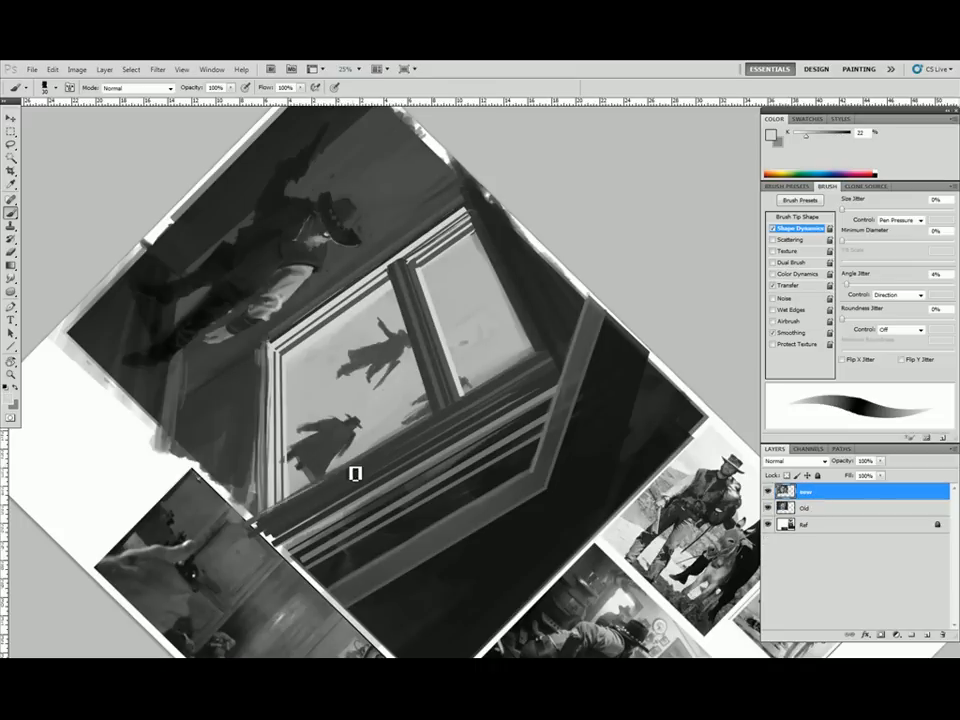
pyautogui.moveTo(324, 481); pyautogui.dragTo(264, 513)
pyautogui.moveTo(434, 416); pyautogui.dragTo(264, 510)
pyautogui.moveTo(457, 402); pyautogui.dragTo(537, 354)
pyautogui.press('Escape')
# Tidy the window's side rail and lower sill with strokes in the crossbar's 84% grey
pyautogui.keyDown('alt'); pyautogui.click(411, 353); pyautogui.keyUp('alt')
pyautogui.moveTo(411, 353); pyautogui.dragTo(401, 399)
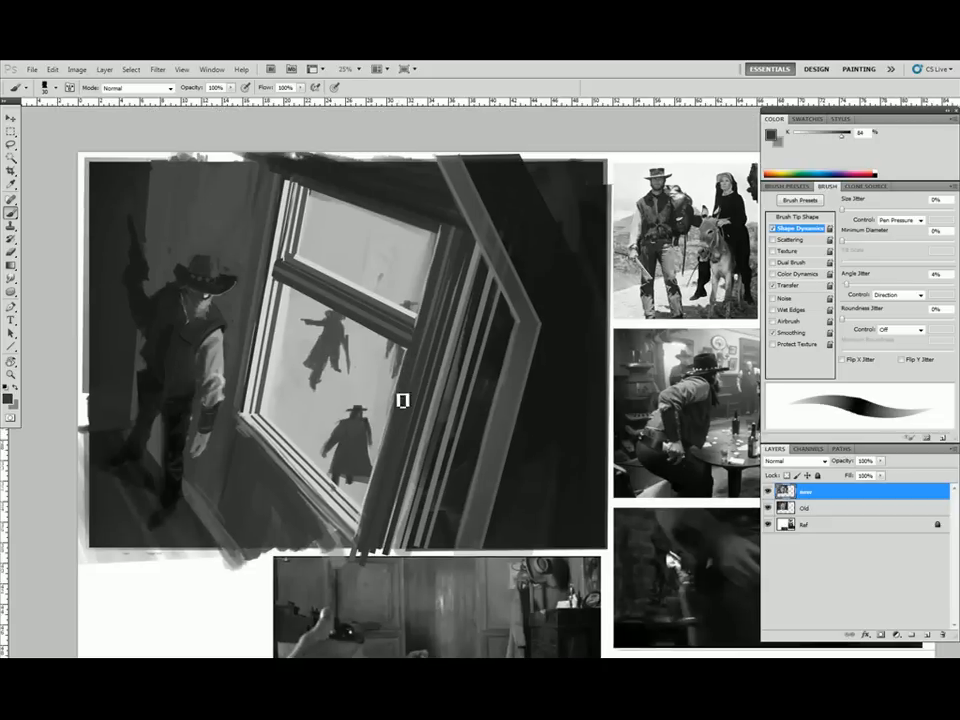
pyautogui.moveTo(328, 495); pyautogui.dragTo(257, 420)
pyautogui.keyDown('alt'); pyautogui.click(302, 174); pyautogui.keyUp('alt')
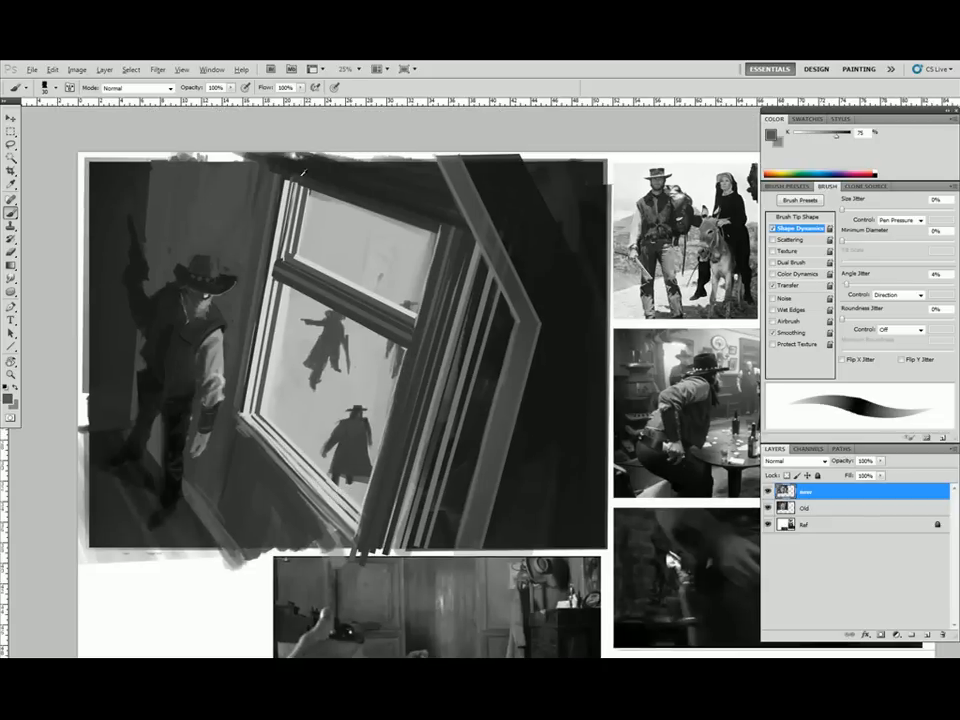
# Reshape the gunslinger's lowered hand in sampled 68% grey and touch up his leg and the floor in darker greys
pyautogui.keyDown('alt'); pyautogui.click(199, 451); pyautogui.keyUp('alt')
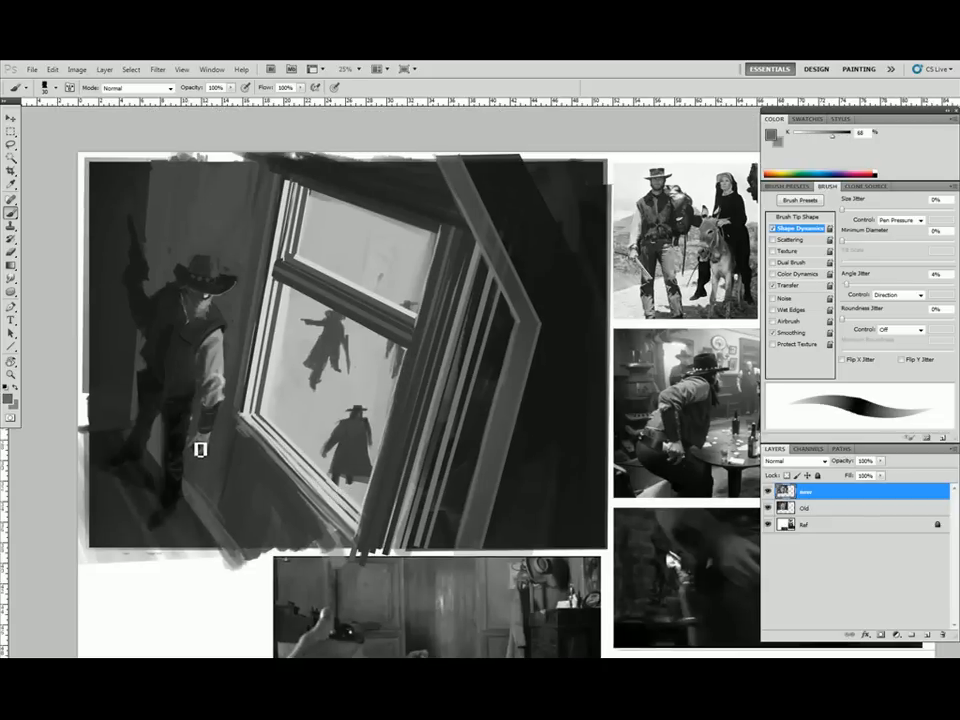
pyautogui.keyDown('alt'); pyautogui.click(181, 431); pyautogui.keyUp('alt')
pyautogui.keyDown('alt'); pyautogui.click(157, 484); pyautogui.keyUp('alt')
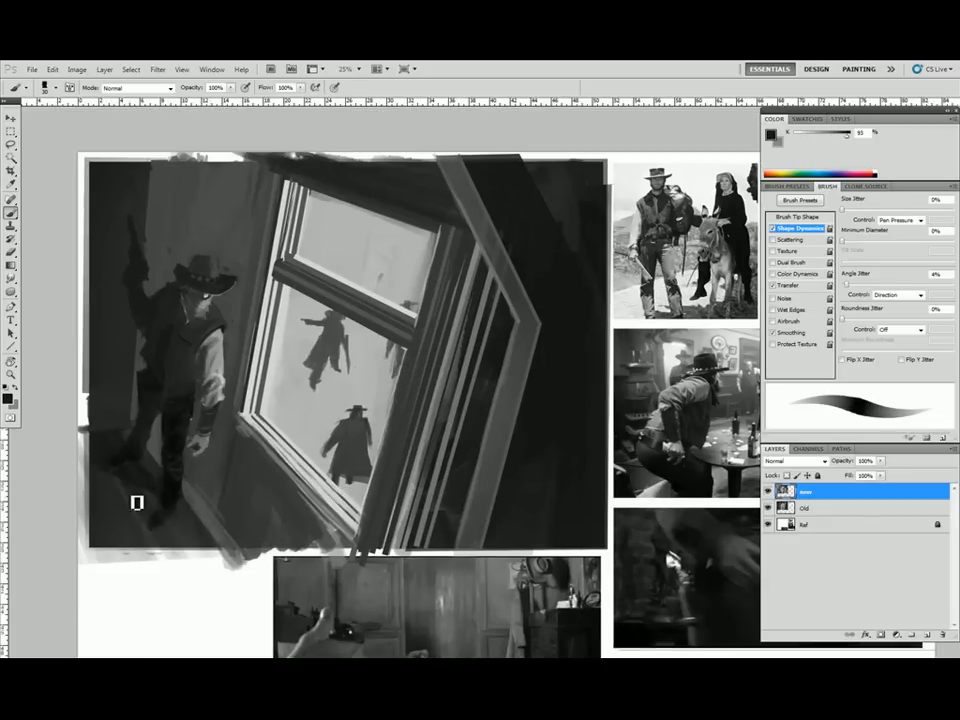
pyautogui.keyDown('alt'); pyautogui.click(238, 276); pyautogui.keyUp('alt')
# On a new layer, select the upper window pane and brighten it with a light grey gradient at 30% opacity
pyautogui.moveTo(433, 330); pyautogui.dragTo(385, 357)
pyautogui.click(927, 635)
pyautogui.press('l')
pyautogui.click(388, 257)
pyautogui.click(256, 212)
pyautogui.click(244, 281)
pyautogui.click(371, 340)
pyautogui.press('g')
pyautogui.keyDown('alt'); pyautogui.click(234, 236); pyautogui.keyUp('alt')
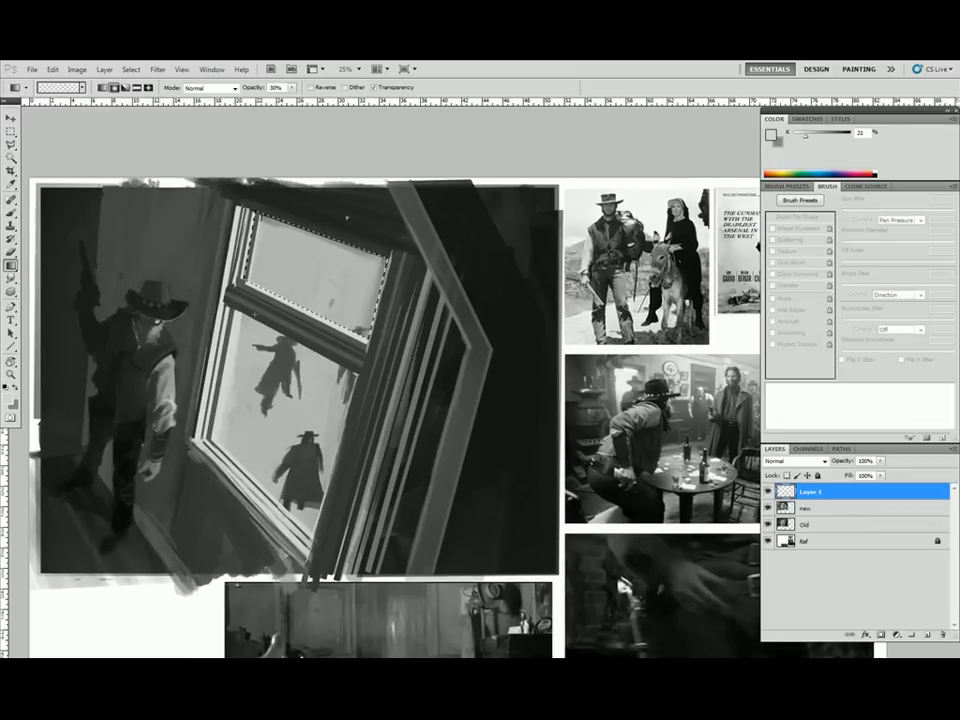
pyautogui.moveTo(390, 236); pyautogui.dragTo(288, 302)
# Paint faint 8% grey marks on the upper window pane with a small brush, and deselect
pyautogui.press('b')
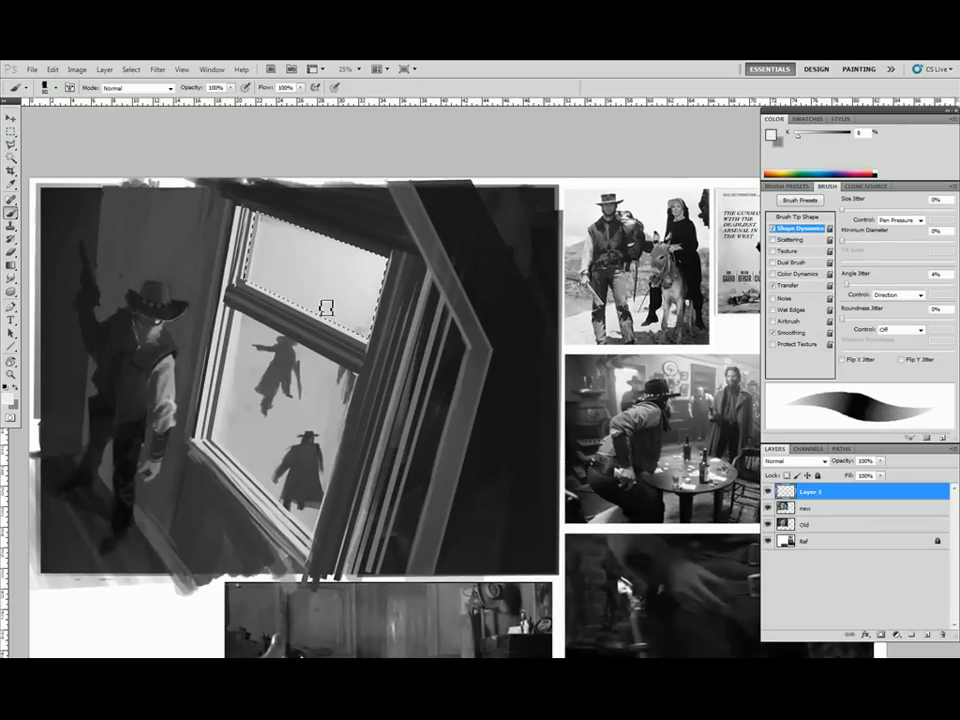
pyautogui.press('[')
pyautogui.press('[')
pyautogui.press('[')
pyautogui.hotkey('ctrl', 'd')
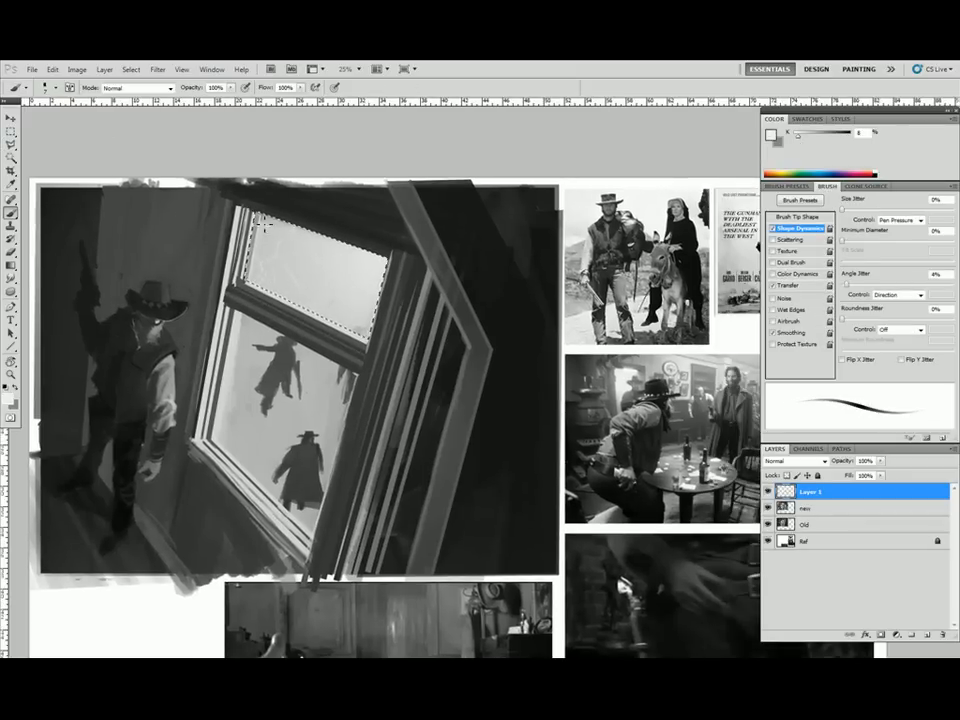
pyautogui.press('u')
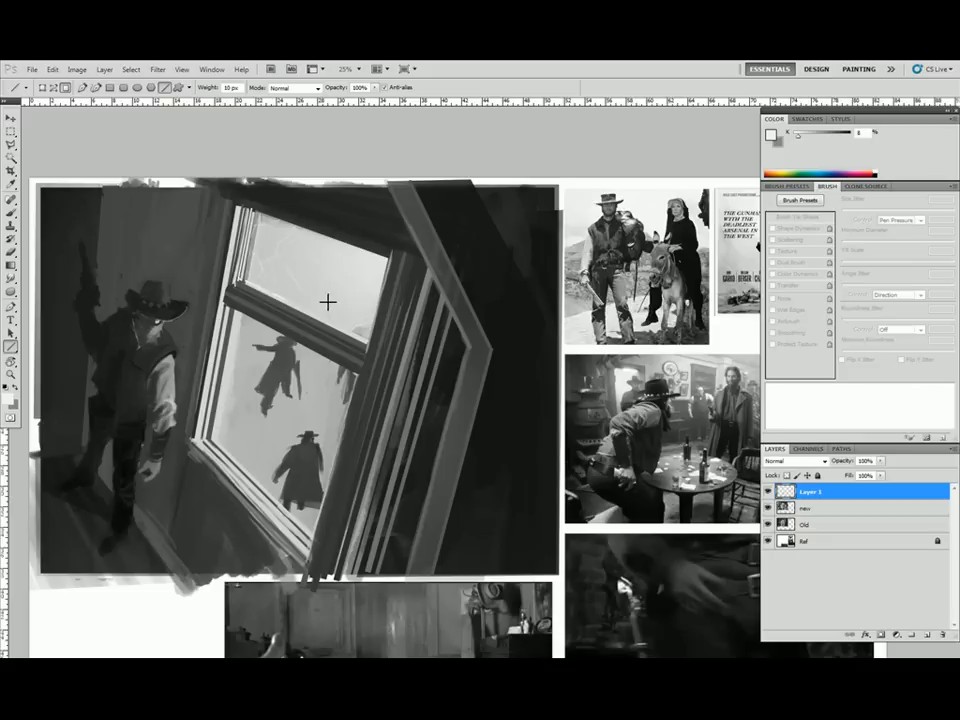
# Paint over the gunslinger's lowered hand in sampled 82% grey with a 30 px brush and its size control off
pyautogui.press('b')
pyautogui.keyDown('alt'); pyautogui.click(254, 238); pyautogui.keyUp('alt')
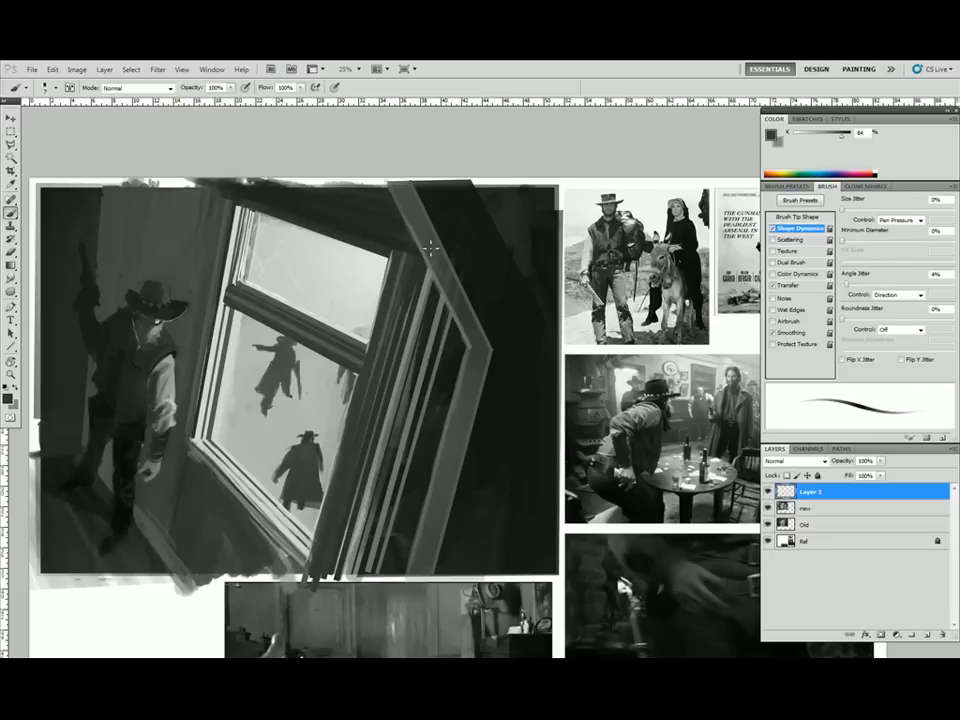
pyautogui.press(']')
pyautogui.press(']')
pyautogui.press(']')
pyautogui.press(']')
pyautogui.press(']')
pyautogui.keyDown('alt'); pyautogui.click(153, 392); pyautogui.keyUp('alt')
pyautogui.click(902, 220)
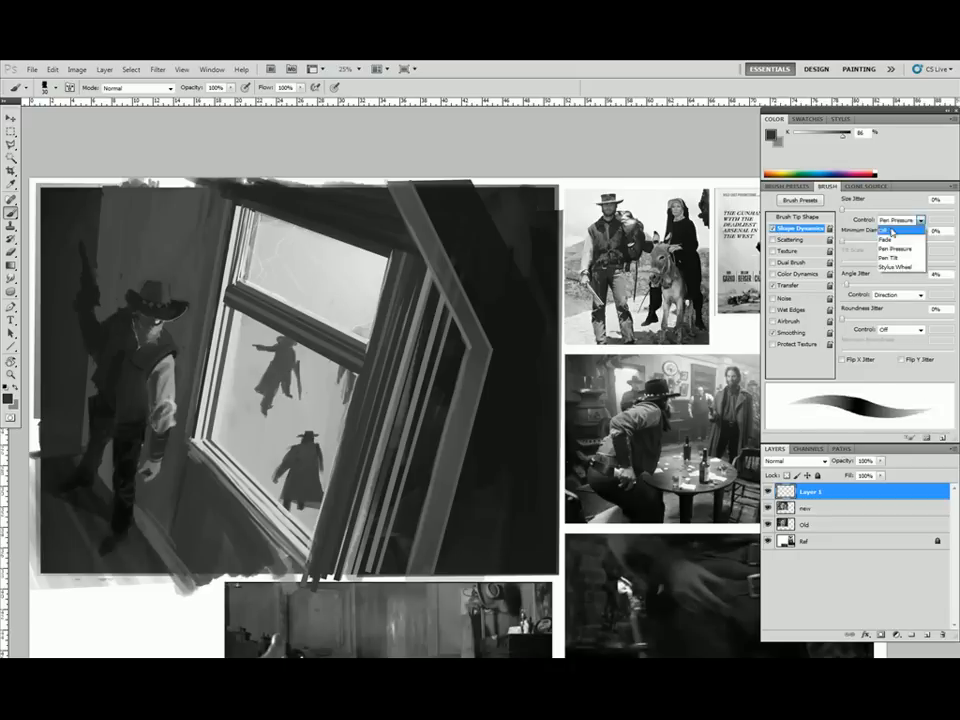
pyautogui.click(891, 231)
pyautogui.keyDown('alt'); pyautogui.click(162, 391); pyautogui.keyUp('alt')
pyautogui.keyDown('alt'); pyautogui.click(155, 480); pyautogui.keyUp('alt')
pyautogui.moveTo(155, 479); pyautogui.dragTo(153, 471)
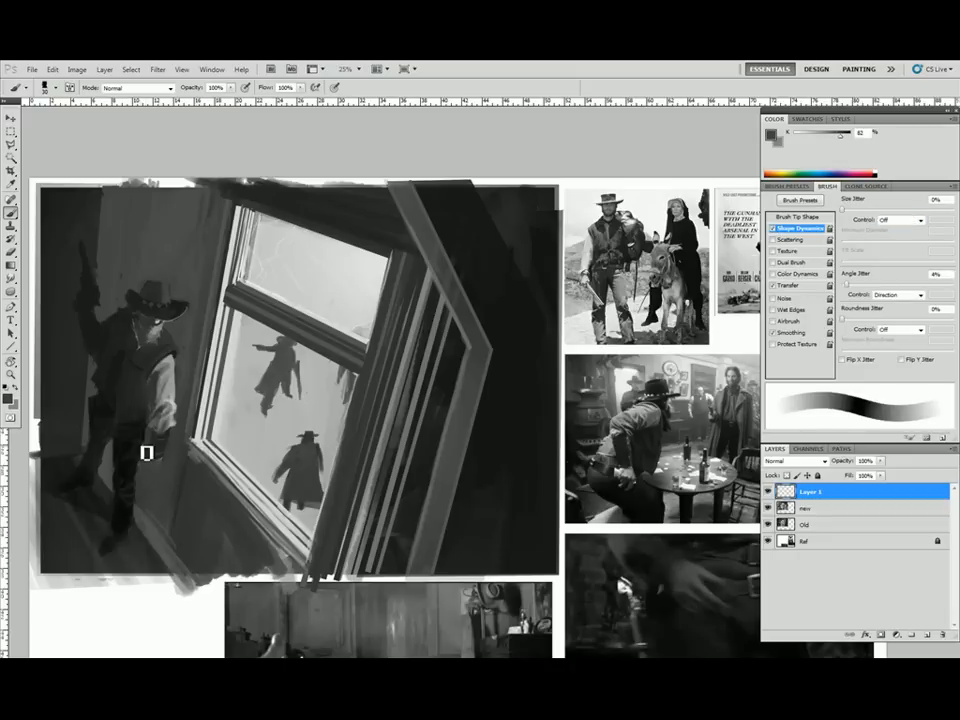
# Repaint the lowered hand in 47% grey and trim it with darker greys, with brush size controlled by Pen Pressure
pyautogui.keyDown('alt'); pyautogui.click(172, 388); pyautogui.keyUp('alt')
pyautogui.press('[')
pyautogui.press('[')
pyautogui.press('[')
pyautogui.click(902, 220)
pyautogui.click(899, 252)
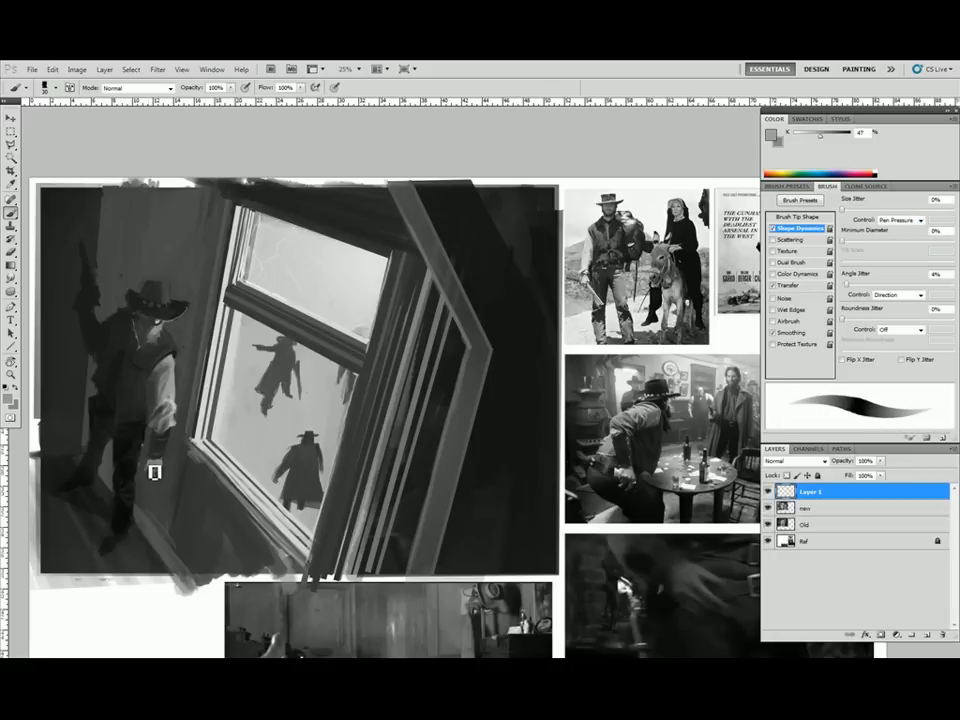
pyautogui.keyDown('alt'); pyautogui.click(165, 483); pyautogui.keyUp('alt')
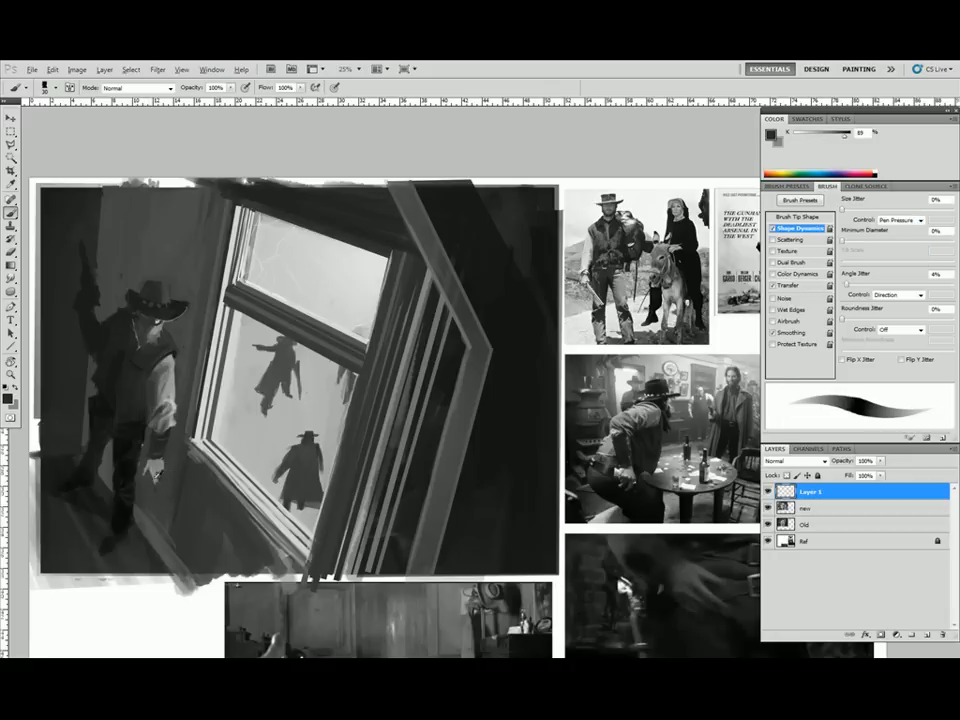
pyautogui.keyDown('alt'); pyautogui.click(157, 471); pyautogui.keyUp('alt')
pyautogui.keyDown('alt'); pyautogui.click(158, 451); pyautogui.keyUp('alt')
# Lasso the gunslinger's vest, deepen it with a 95% grey gradient at 30% opacity, and deselect
pyautogui.press('l')
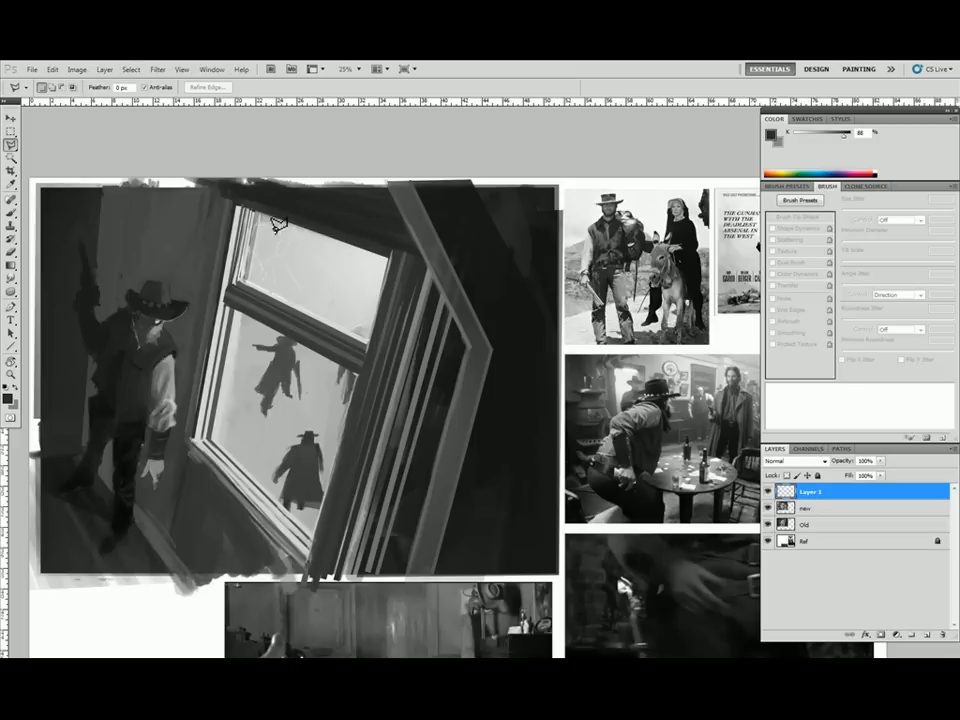
pyautogui.moveTo(151, 417); pyautogui.dragTo(130, 345)
pyautogui.press('b')
pyautogui.press('g')
pyautogui.keyDown('alt'); pyautogui.click(148, 404); pyautogui.keyUp('alt')
pyautogui.moveTo(148, 404); pyautogui.dragTo(139, 372)
pyautogui.hotkey('ctrl', 'd')
pyautogui.press('b')
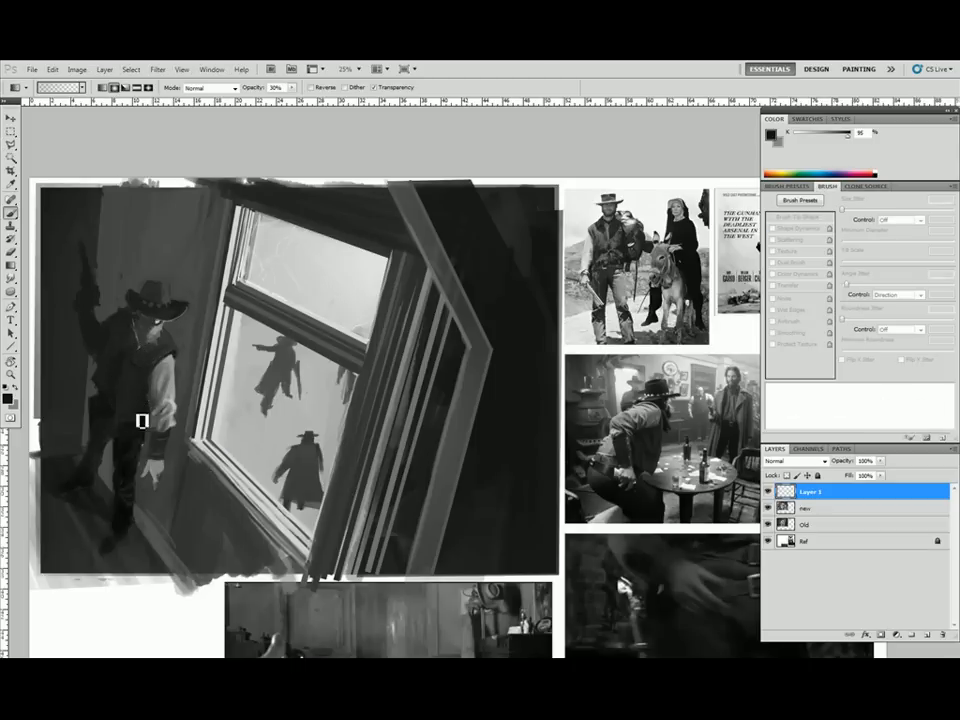
# Clean up the outer window frame in 80% grey and extend the dark wall into the upper corner in sampled darker greys
pyautogui.press('r')
pyautogui.moveTo(483, 413); pyautogui.dragTo(326, 456)
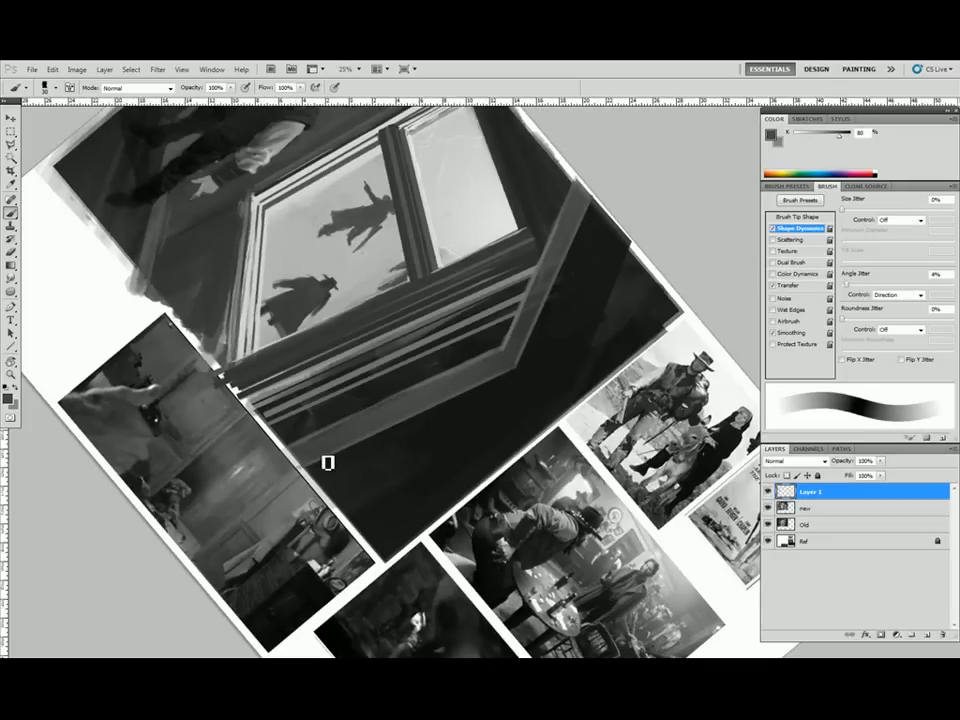
pyautogui.press('r')
pyautogui.moveTo(532, 330)
pyautogui.mouseDown()
pyautogui.moveTo(536, 392)
pyautogui.moveTo(690, 342)
pyautogui.moveTo(612, 371)
pyautogui.mouseUp()
pyautogui.keyDown('alt'); pyautogui.click(649, 345); pyautogui.keyUp('alt')
pyautogui.keyDown('alt'); pyautogui.click(491, 394); pyautogui.keyUp('alt')
pyautogui.press('Escape')
pyautogui.press('[')
pyautogui.keyDown('alt'); pyautogui.click(528, 275); pyautogui.keyUp('alt')
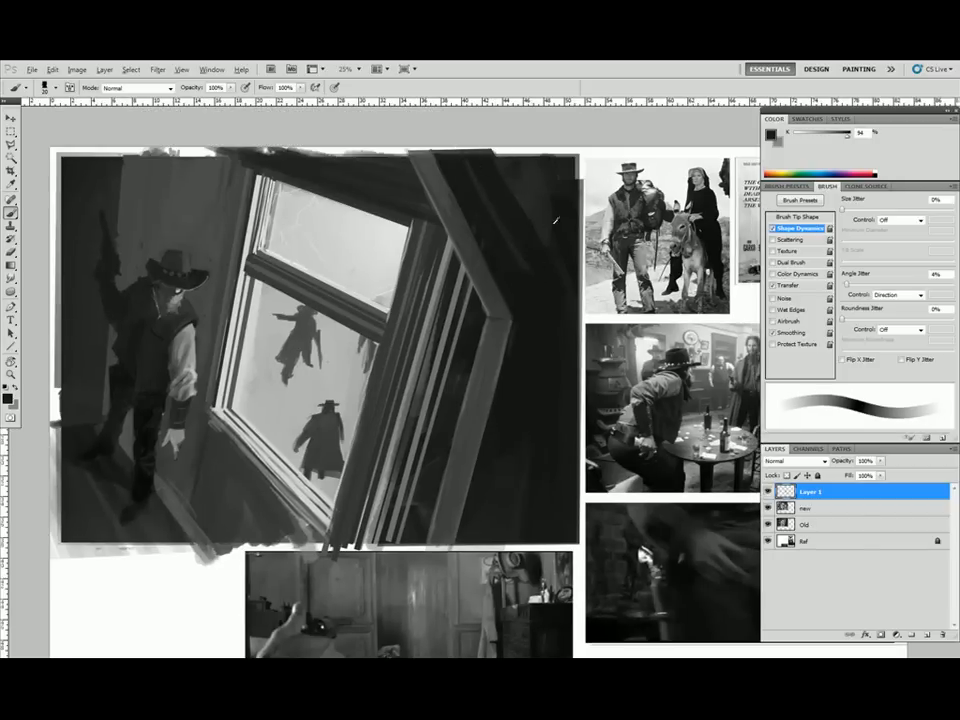
pyautogui.moveTo(520, 154); pyautogui.dragTo(580, 156)
pyautogui.moveTo(562, 158); pyautogui.dragTo(584, 180)
# Merge the paint layers into Old and sketch a pattern of vertical stripes and swirls in 91% grey on a new layer
pyautogui.hotkey('ctrl', 'e')
pyautogui.hotkey('ctrl', 'e')
pyautogui.click(927, 635)
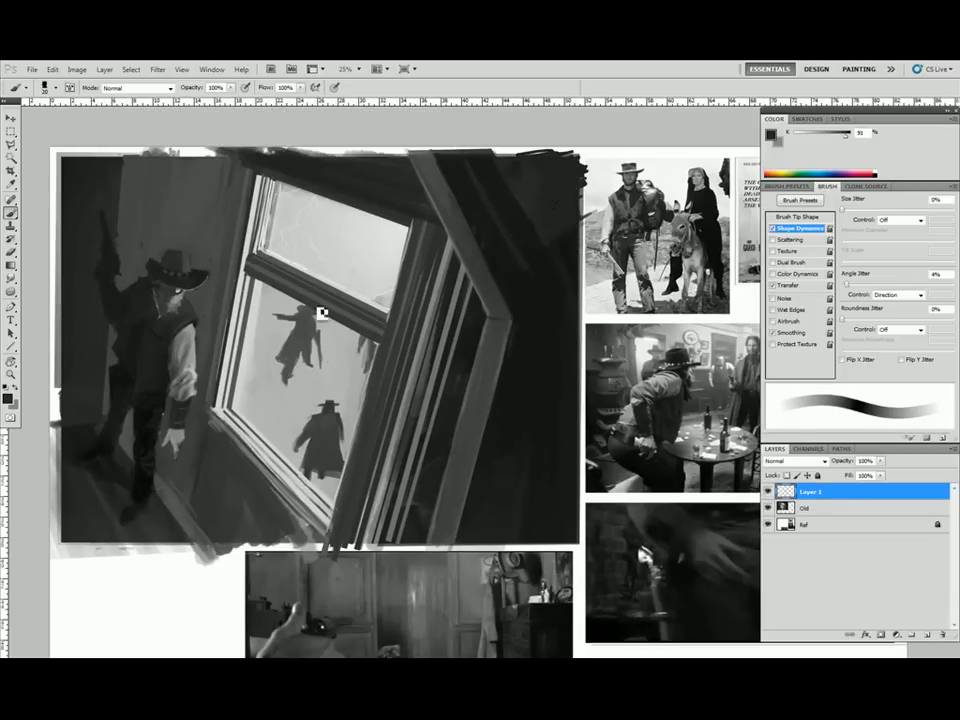
pyautogui.moveTo(292, 268)
pyautogui.mouseDown()
pyautogui.moveTo(306, 262)
pyautogui.moveTo(327, 428)
pyautogui.mouseUp()
pyautogui.moveTo(350, 326); pyautogui.dragTo(345, 400)
pyautogui.click(921, 220)
pyautogui.click(897, 247)
pyautogui.moveTo(290, 350); pyautogui.dragTo(308, 366)
pyautogui.moveTo(282, 245); pyautogui.dragTo(282, 452)
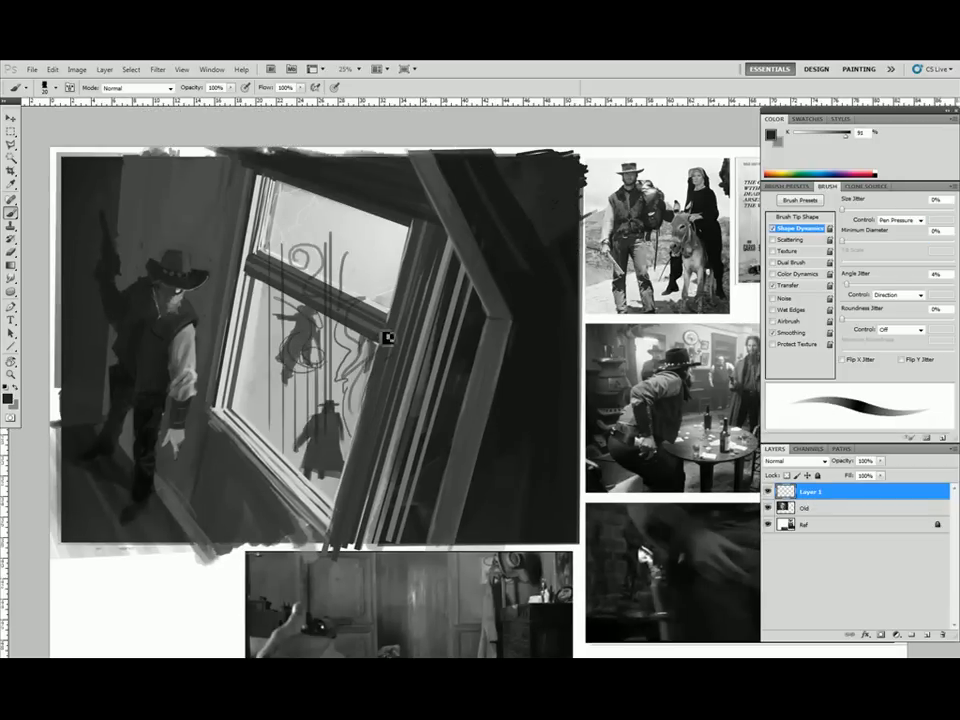
pyautogui.moveTo(382, 238); pyautogui.dragTo(382, 323)
# Select the sketched pattern, move it off the window, and transform it to a new place and size
pyautogui.press('m')
pyautogui.moveTo(250, 222); pyautogui.dragTo(446, 488)
pyautogui.moveTo(394, 380); pyautogui.dragTo(230, 380)
pyautogui.hotkey('ctrl', 'd')
pyautogui.hotkey('ctrl', 't')
pyautogui.moveTo(106, 476); pyautogui.dragTo(299, 371)
pyautogui.press('Return')
# Duplicate the pattern and distort it to follow the perspective of the wall around the window
pyautogui.keyDown('ctrl'); pyautogui.keyDown('alt'); pyautogui.moveTo(340, 300); pyautogui.dragTo(270, 330); pyautogui.keyUp('alt'); pyautogui.keyUp('ctrl')
pyautogui.hotkey('ctrl', 't')
pyautogui.keyDown('ctrl'); pyautogui.moveTo(398, 350); pyautogui.dragTo(260, 368); pyautogui.keyUp('ctrl')
pyautogui.keyDown('ctrl'); pyautogui.moveTo(113, 158); pyautogui.dragTo(136, 139); pyautogui.keyUp('ctrl')
pyautogui.scroll(1, 136, 139)
pyautogui.keyDown('ctrl'); pyautogui.moveTo(260, 204); pyautogui.dragTo(441, 171); pyautogui.keyUp('ctrl')
pyautogui.keyDown('ctrl'); pyautogui.moveTo(262, 558); pyautogui.dragTo(275, 643); pyautogui.keyUp('ctrl')
pyautogui.press('Return')
pyautogui.scroll(3, 330, 400)
# Set the pattern layer's blend mode to Linear Dodge (Add)
pyautogui.click(824, 461)
pyautogui.click(817, 132)
pyautogui.press('Down')
pyautogui.press('Down')
pyautogui.press('Down')
pyautogui.press('Down')
pyautogui.press('Down')
pyautogui.press('Down')
pyautogui.press('Down')
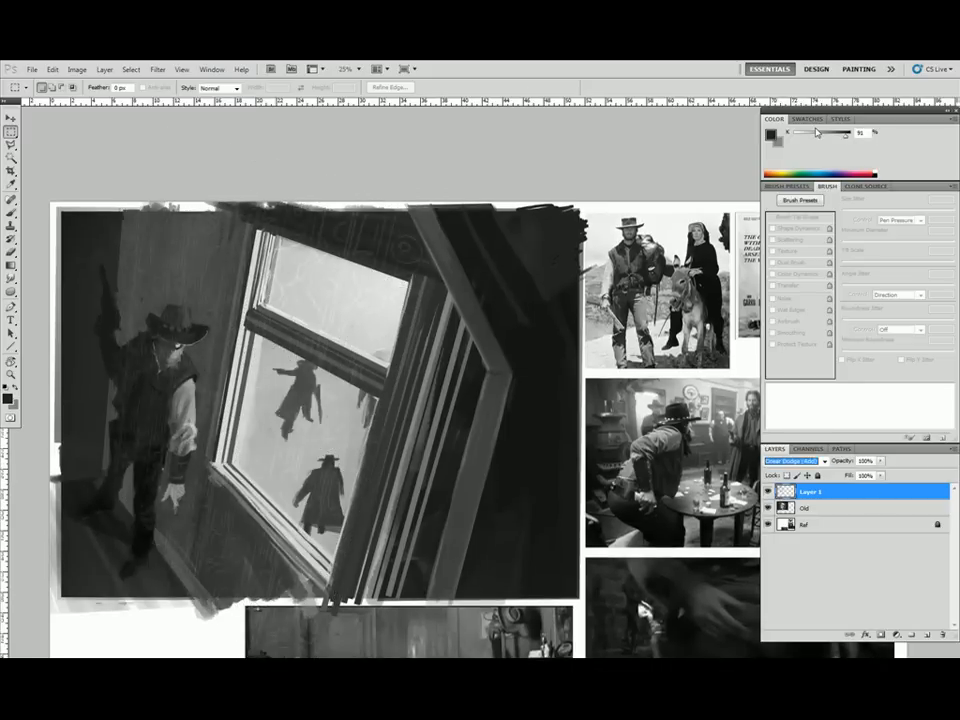
# Add a layer mask to the pattern layer and mask the pattern off the gunslinger's silhouette in black
pyautogui.click(881, 635)
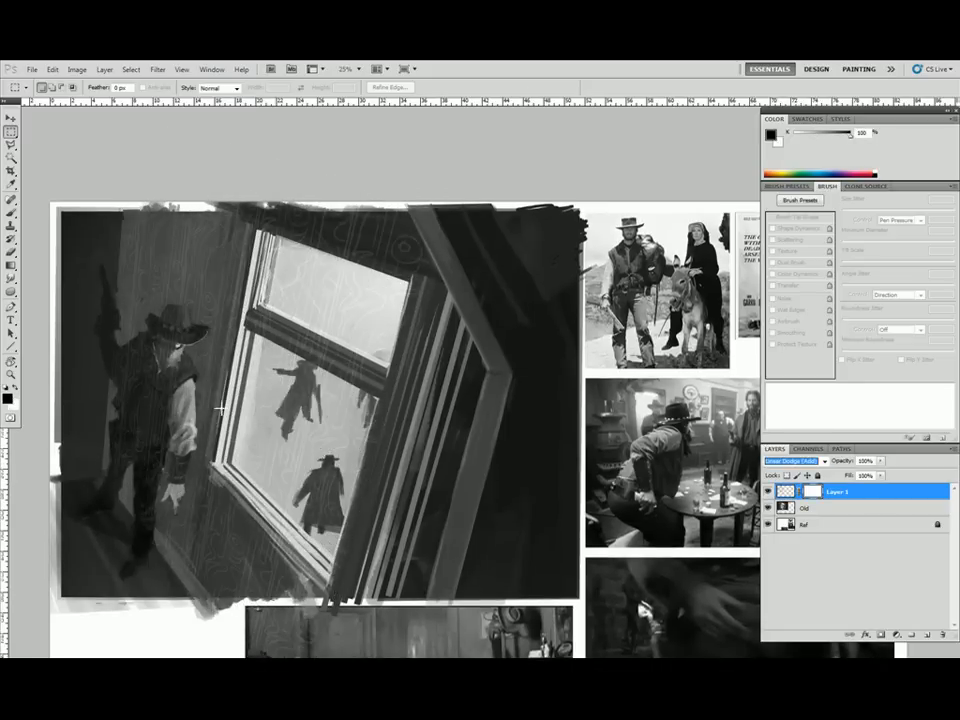
pyautogui.press('l')
pyautogui.moveTo(118, 329); pyautogui.dragTo(174, 506)
pyautogui.hotkey('alt', 'BackSpace')
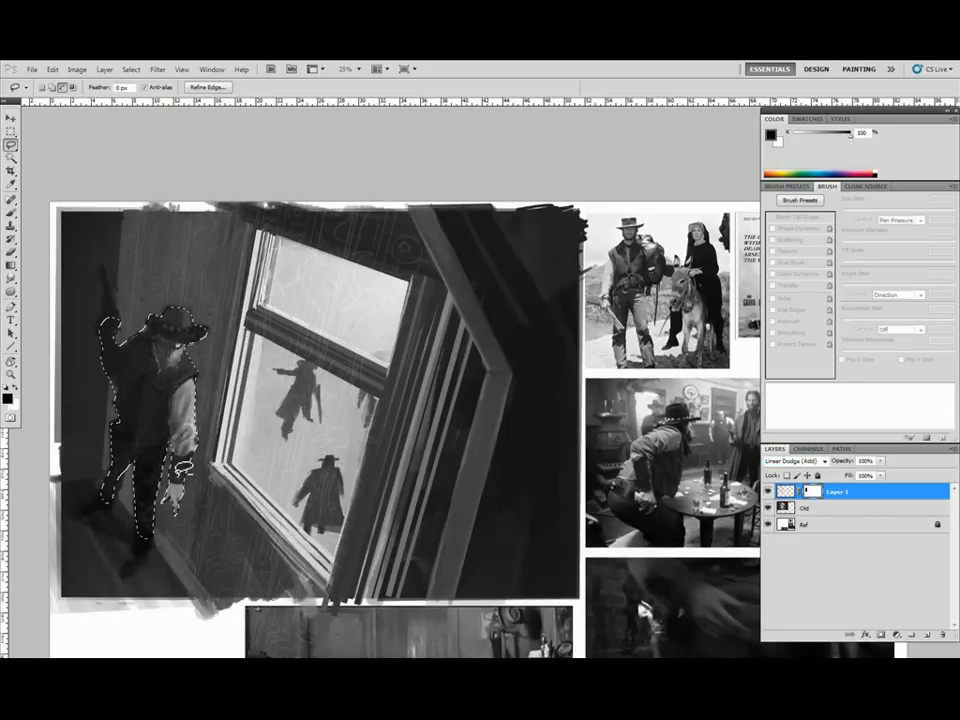
# Select the whole window with straight edges, mask the pattern off it in black, and deselect
pyautogui.hotkey('shift', 'l')
pyautogui.click(265, 188)
pyautogui.click(213, 465)
pyautogui.click(337, 606)
pyautogui.click(498, 154)
pyautogui.click(265, 188)
pyautogui.scroll(1, 265, 188)
pyautogui.hotkey('alt', 'BackSpace')
pyautogui.hotkey('ctrl', 'd')
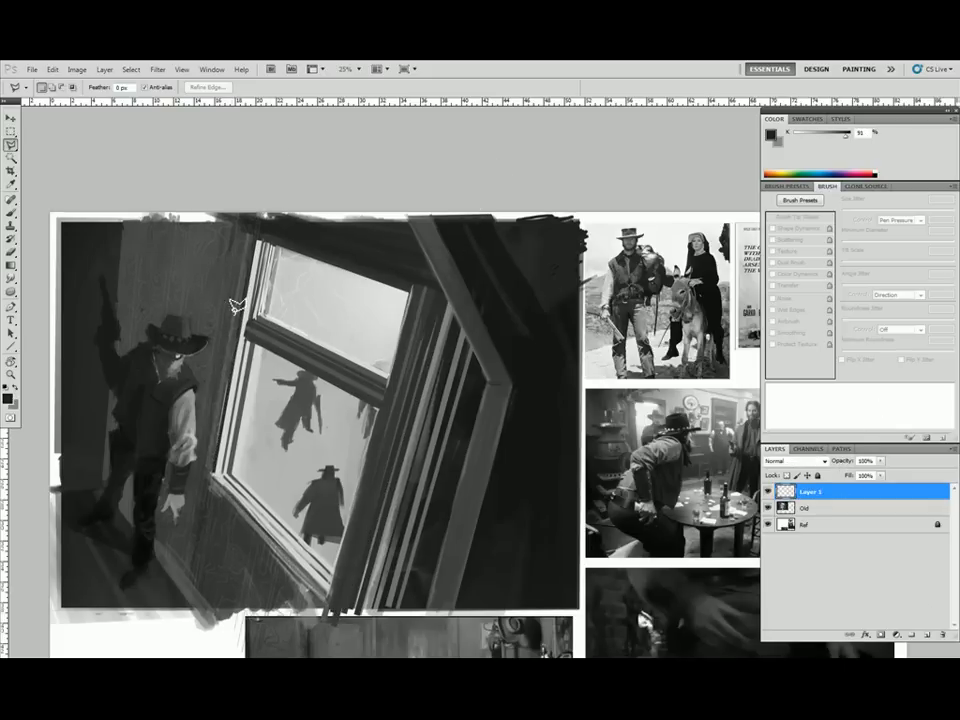
# Paint broad vertical strokes over the upper wall around the gunslinger's hat with an enlarged brush and sampled greys
pyautogui.press('b')
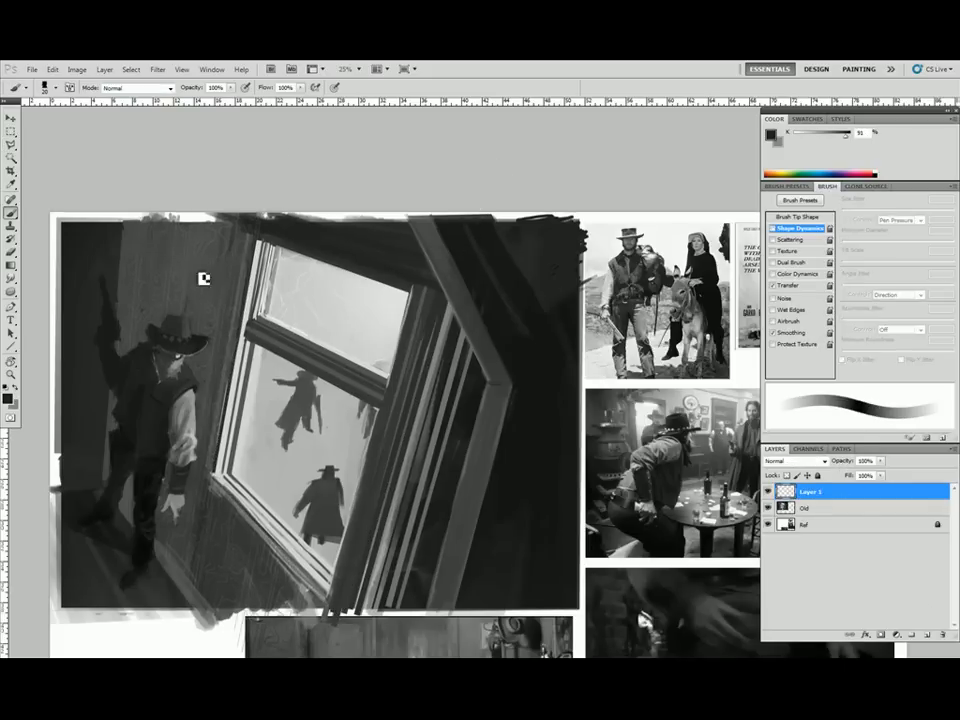
pyautogui.press(']')
pyautogui.press(']')
pyautogui.press(']')
pyautogui.press(']')
pyautogui.press(']')
pyautogui.press(']')
pyautogui.moveTo(207, 248); pyautogui.dragTo(205, 328)
pyautogui.keyDown('alt'); pyautogui.click(178, 252); pyautogui.keyUp('alt')
pyautogui.moveTo(187, 222); pyautogui.dragTo(180, 300)
pyautogui.moveTo(150, 222); pyautogui.dragTo(140, 322)
# Extend the broad dark strokes over the wall beside and below the window
pyautogui.moveTo(212, 372); pyautogui.dragTo(204, 485)
pyautogui.moveTo(204, 492); pyautogui.dragTo(252, 606)
pyautogui.moveTo(222, 220); pyautogui.dragTo(208, 312)
pyautogui.keyDown('alt'); pyautogui.click(205, 240); pyautogui.keyUp('alt')
pyautogui.moveTo(236, 235); pyautogui.dragTo(218, 372)
# Apply a Motion Blur to the wall strokes at an 82° angle and 527 pixels distance
pyautogui.click(158, 70)
pyautogui.click(310, 238)
pyautogui.moveTo(728, 332); pyautogui.dragTo(743, 332)
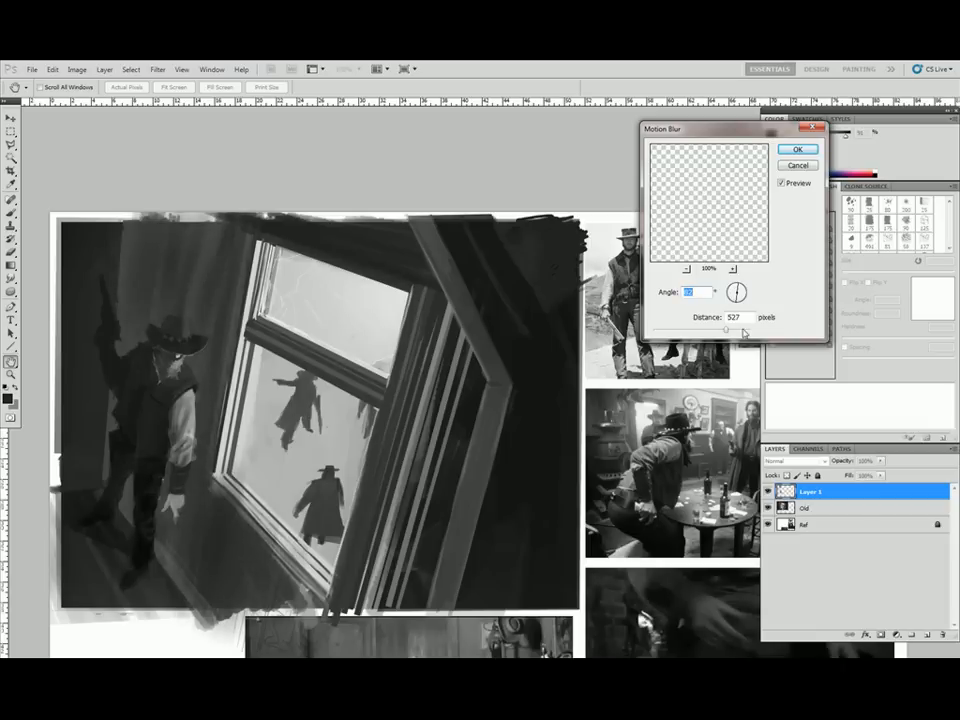
pyautogui.click(798, 149)
# Try other blend modes on the blurred wall layer and merge it down into Old
pyautogui.click(825, 462)
pyautogui.click(785, 290)
pyautogui.press('Down')
pyautogui.press('Down')
pyautogui.press('Down')
pyautogui.moveTo(845, 461)
pyautogui.mouseDown()
pyautogui.moveTo(818, 461)
pyautogui.moveTo(927, 635)
pyautogui.mouseUp()
pyautogui.press('e')
pyautogui.hotkey('ctrl', 'e')
# Darken the Old copy layer with a Curves adjustment
pyautogui.click(104, 70)
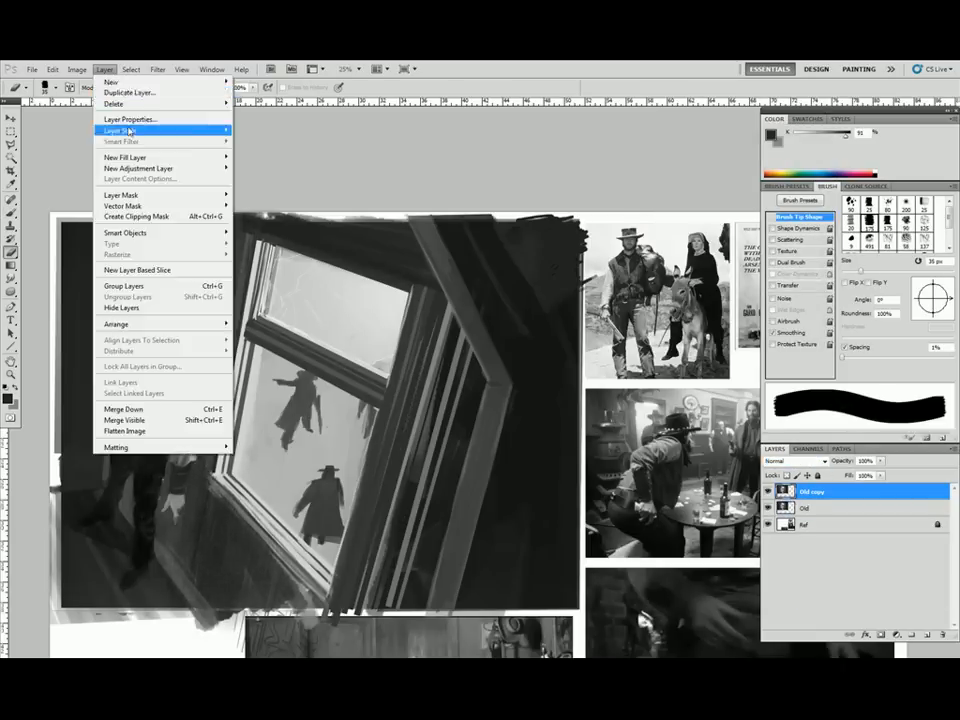
pyautogui.moveTo(77, 70)
pyautogui.moveTo(98, 97)
pyautogui.click(222, 120)
pyautogui.moveTo(701, 414); pyautogui.dragTo(701, 386)
pyautogui.press('Return')
# Brush black onto the Old copy layer's mask over the upper window pane with a smaller brush
pyautogui.press('b')
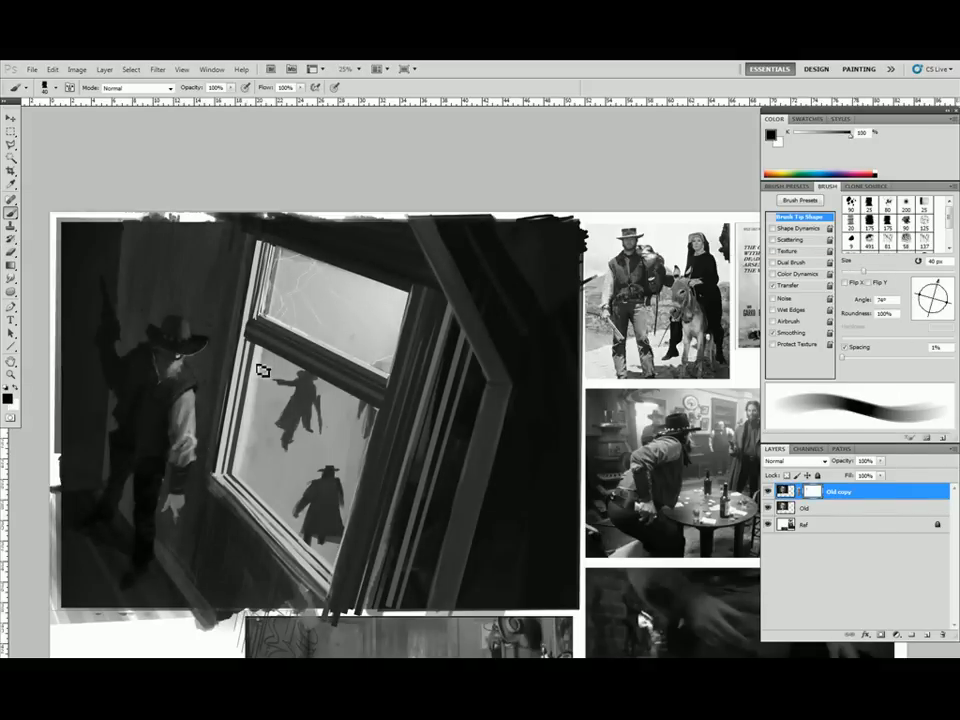
pyautogui.press('[')
pyautogui.press('[')
pyautogui.press('[')
pyautogui.press('[')
# On a new layer, outline a light beam from the lower pane across the gunslinger and fill it with a 2% grey gradient
pyautogui.doubleClick(927, 635)
pyautogui.hotkey('ctrl', 'z')
pyautogui.press('l')
pyautogui.click(244, 336)
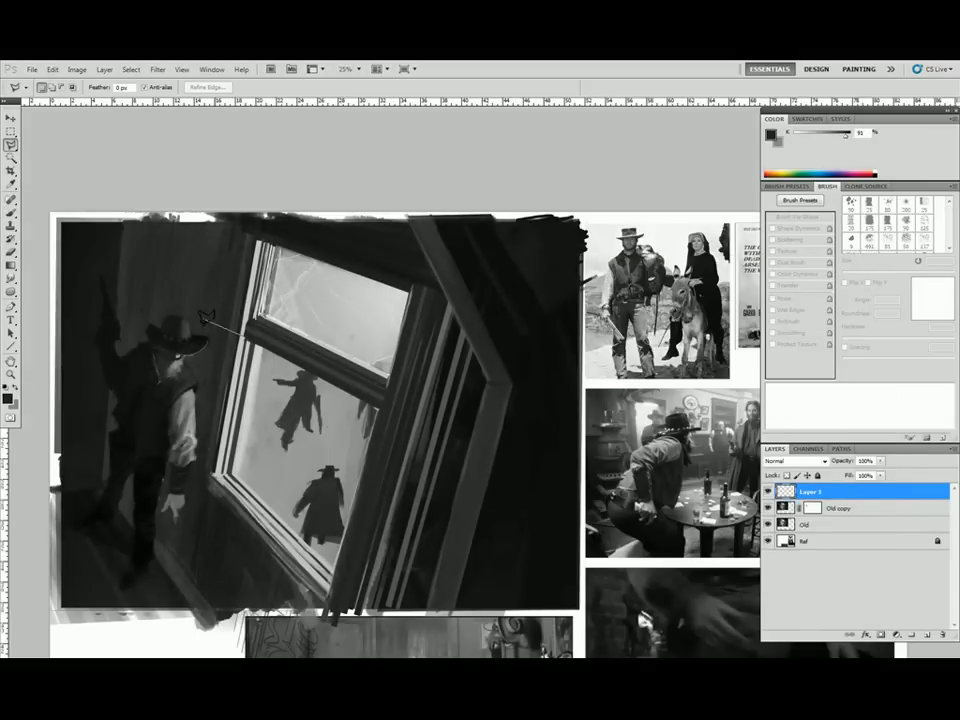
pyautogui.click(60, 361)
pyautogui.click(59, 610)
pyautogui.click(227, 630)
pyautogui.click(329, 600)
pyautogui.click(246, 336)
pyautogui.press('g')
pyautogui.click(795, 133)
pyautogui.moveTo(300, 400); pyautogui.dragTo(75, 490)
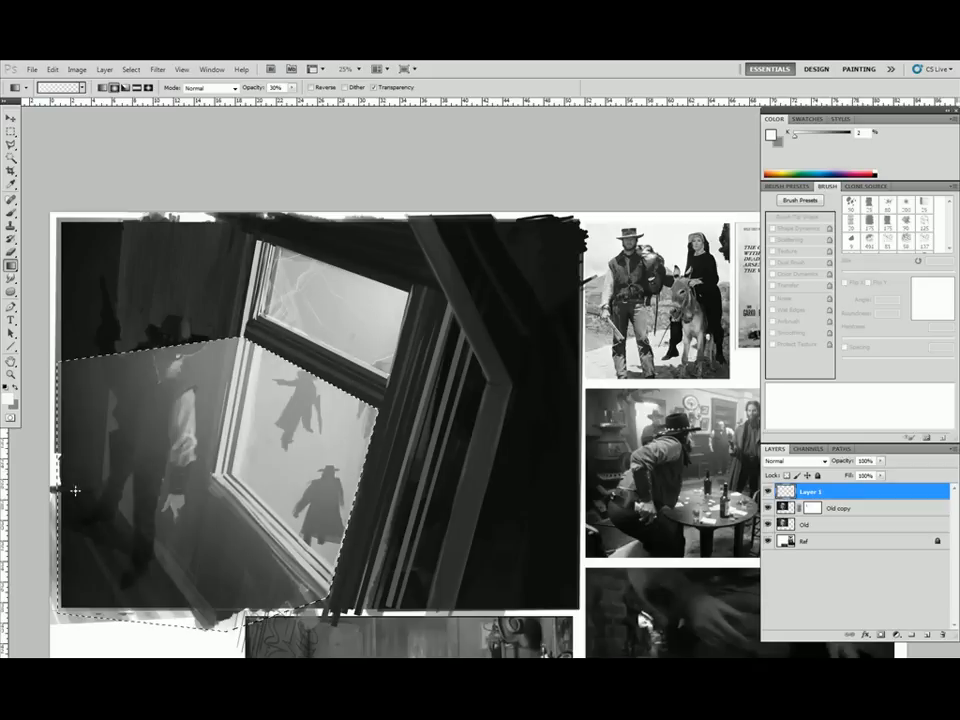
pyautogui.hotkey('ctrl', 'd')
# On another new layer, outline a light beam from the upper pane and fill it with a 2% grey gradient at 30% opacity
pyautogui.click(927, 635)
pyautogui.press('l')
pyautogui.click(258, 316)
pyautogui.click(58, 337)
pyautogui.click(58, 258)
pyautogui.click(258, 241)
pyautogui.click(410, 290)
pyautogui.click(388, 376)
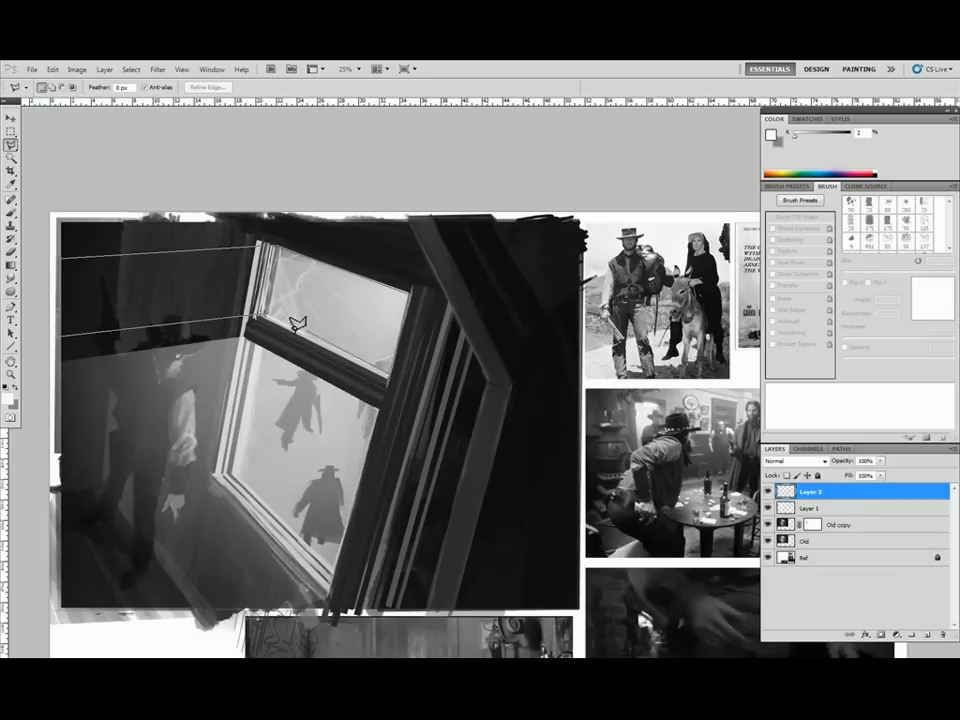
pyautogui.click(258, 316)
pyautogui.keyDown('shift'); pyautogui.click(388, 378); pyautogui.keyUp('shift')
pyautogui.click(163, 483)
pyautogui.click(389, 376)
pyautogui.press('g')
pyautogui.moveTo(350, 305); pyautogui.dragTo(107, 461)
pyautogui.hotkey('ctrl', 'd')
# Apply Motion Blur to the upper light beam and delete the parts of both beams spilling across the window's upper edge
pyautogui.click(158, 70)
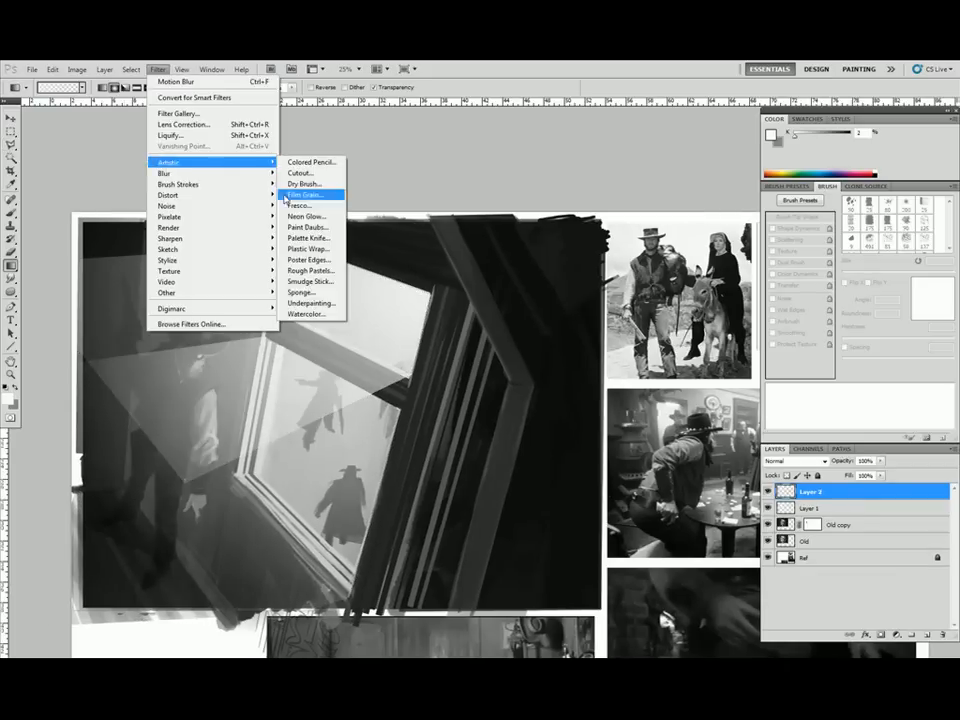
pyautogui.moveTo(170, 174)
pyautogui.click(305, 240)
pyautogui.moveTo(741, 287); pyautogui.dragTo(745, 292)
pyautogui.press('l')
pyautogui.moveTo(414, 386)
pyautogui.mouseDown()
pyautogui.moveTo(469, 273)
pyautogui.moveTo(424, 376)
pyautogui.moveTo(360, 607)
pyautogui.moveTo(422, 407)
pyautogui.mouseUp()
pyautogui.press('Delete')
pyautogui.hotkey('ctrl', 'd')
pyautogui.click(815, 509)
pyautogui.press('Delete')
pyautogui.hotkey('ctrl', 'd')
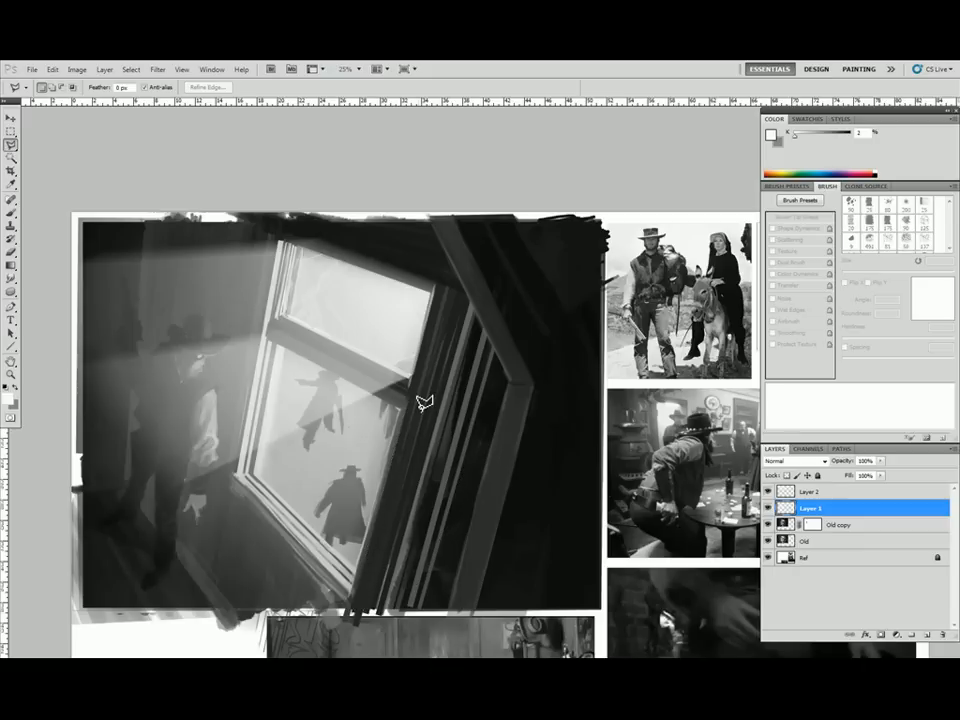
# Merge the two beam layers into one named light, using Lighten blending at 70% opacity
pyautogui.keyDown('shift'); pyautogui.click(831, 492); pyautogui.keyUp('shift')
pyautogui.hotkey('ctrl', 'e')
pyautogui.moveTo(851, 463)
pyautogui.mouseDown()
pyautogui.moveTo(817, 464)
pyautogui.moveTo(906, 481)
pyautogui.moveTo(784, 440)
pyautogui.mouseUp()
pyautogui.click(825, 461)
pyautogui.click(795, 587)
pyautogui.click(825, 461)
pyautogui.click(788, 251)
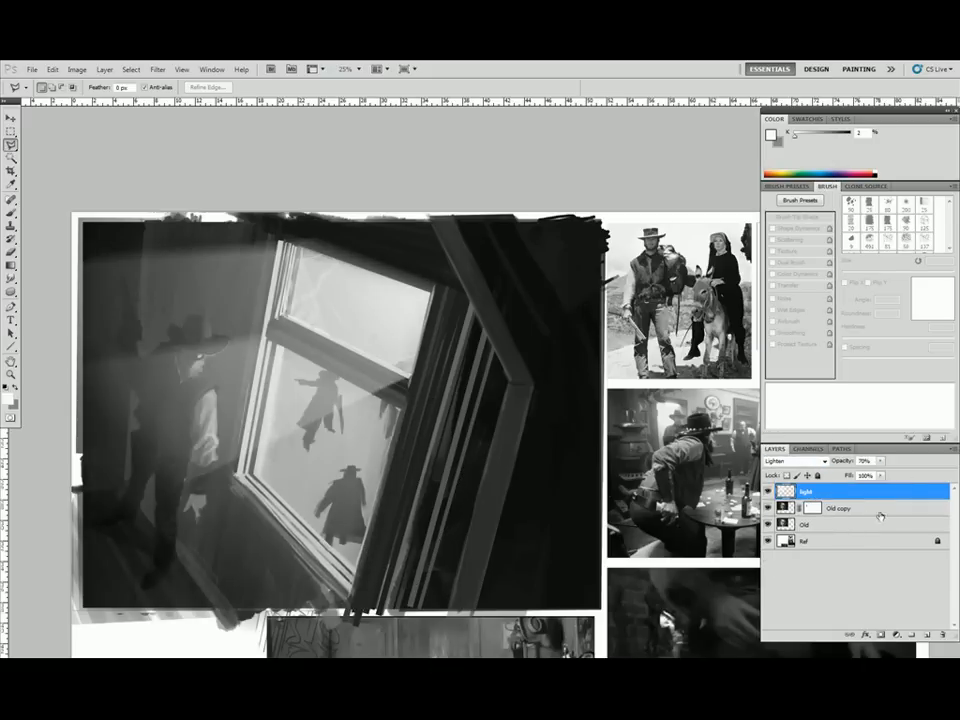
# Add a new layer above Old copy, hide the light layer, and refine the lower gunman's silhouette in the pane with a 15 px brush
pyautogui.click(880, 511)
pyautogui.click(927, 635)
pyautogui.click(768, 492)
pyautogui.press('b')
pyautogui.hotkey('ctrl', '+')
pyautogui.moveTo(272, 522); pyautogui.dragTo(458, 405)
pyautogui.keyDown('alt'); pyautogui.click(458, 405); pyautogui.keyUp('alt')
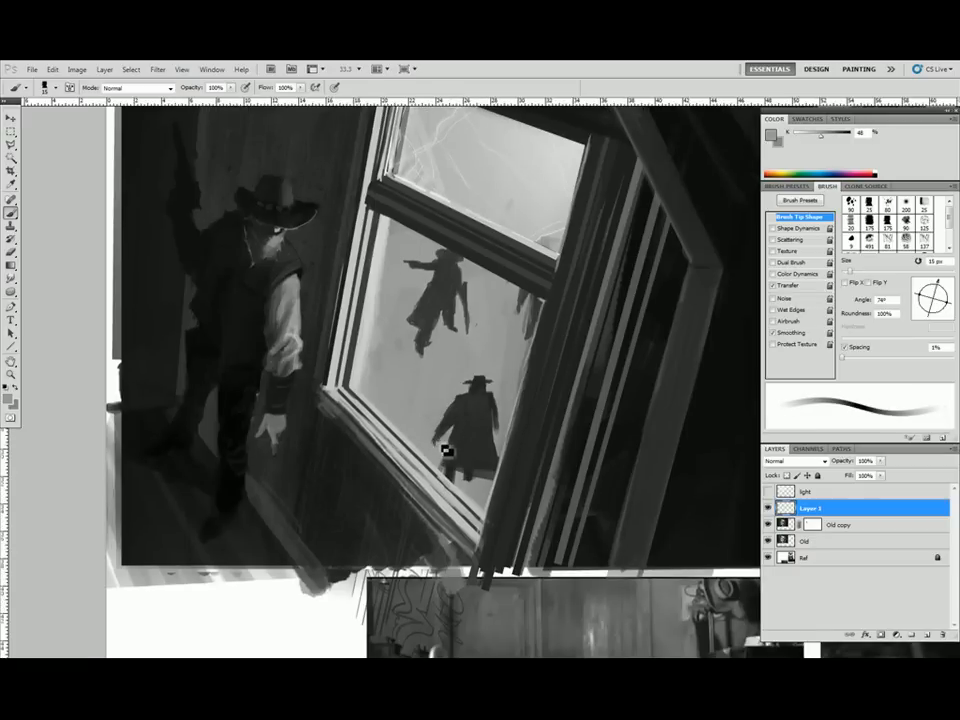
# Refine the silhouettes and guns of the figures outside the lower pane using sampled greys
pyautogui.keyDown('alt'); pyautogui.click(460, 395); pyautogui.keyUp('alt')
pyautogui.keyDown('alt'); pyautogui.click(320, 238); pyautogui.keyUp('alt')
pyautogui.press('u')
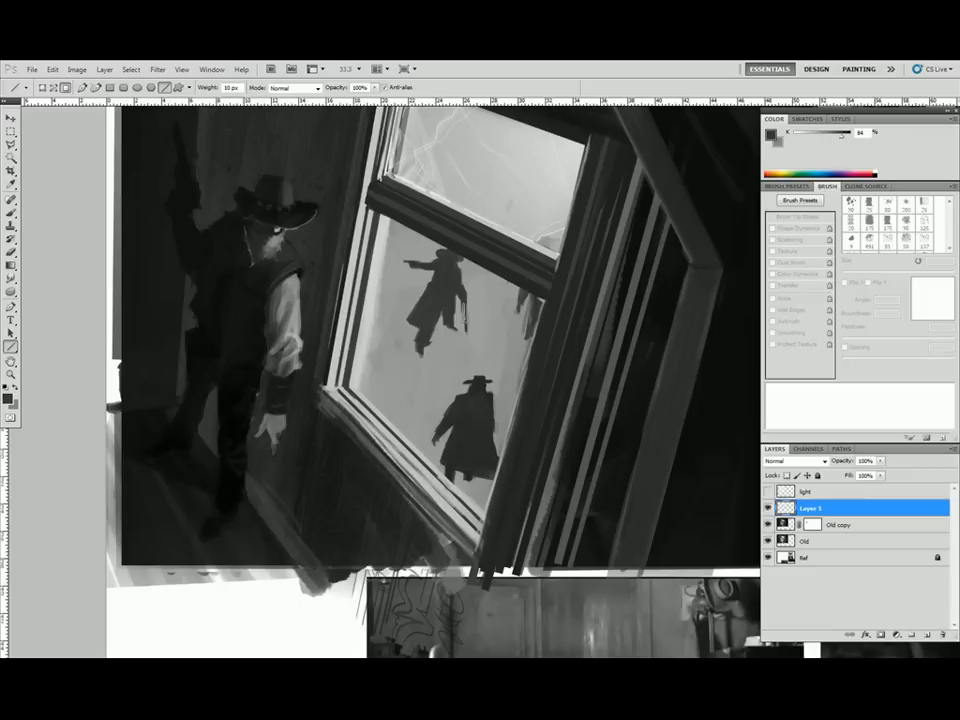
pyautogui.press('b')
pyautogui.keyDown('alt'); pyautogui.click(531, 305); pyautogui.keyUp('alt')
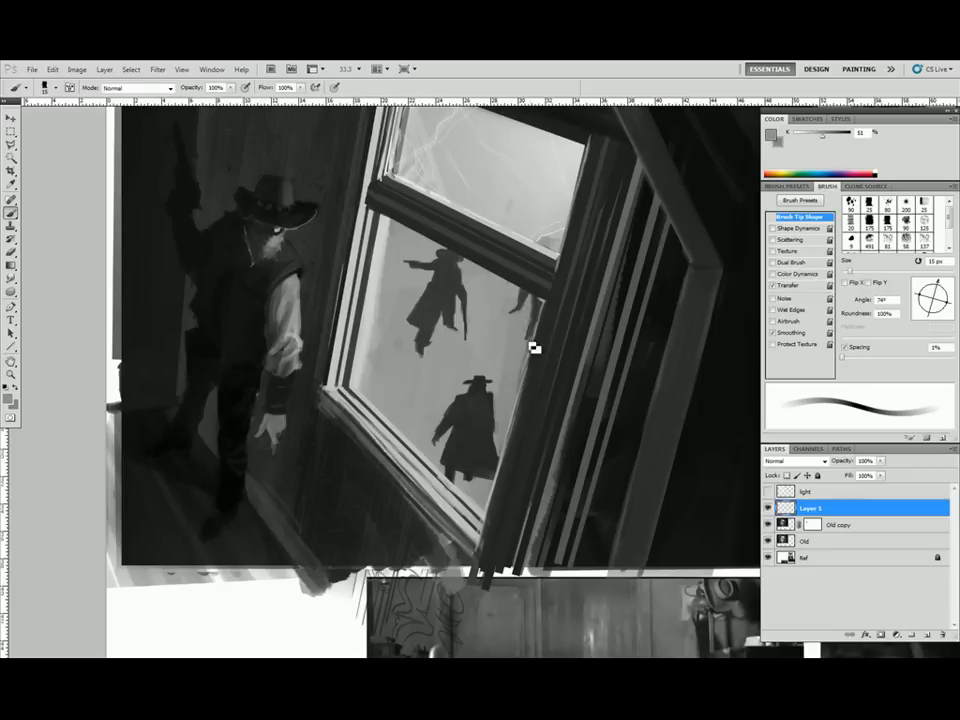
pyautogui.keyDown('alt'); pyautogui.click(467, 398); pyautogui.keyUp('alt')
pyautogui.hotkey('ctrl', 'e')
pyautogui.click(544, 287)
# On a new layer, outline cast shadows for the outside figures, fill them with a dark gradient, and set Multiply at 67% opacity
pyautogui.hotkey('ctrl', 'alt', 'shift', 'n')
pyautogui.press('l')
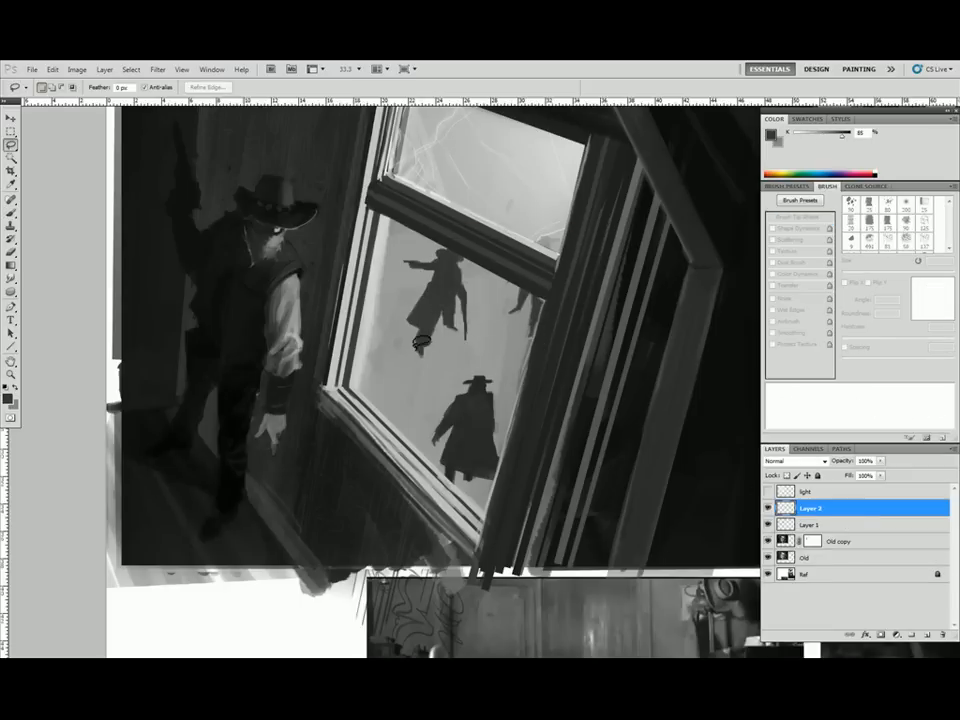
pyautogui.moveTo(420, 345); pyautogui.dragTo(421, 358)
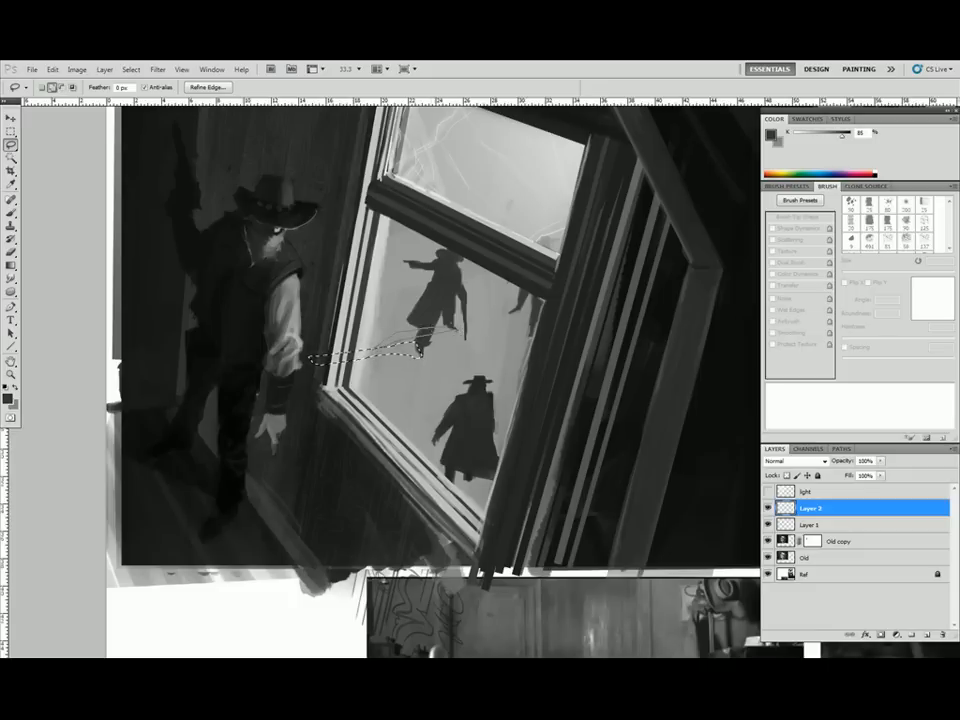
pyautogui.moveTo(509, 352)
pyautogui.mouseDown()
pyautogui.moveTo(470, 334)
pyautogui.moveTo(530, 325)
pyautogui.mouseUp()
pyautogui.press('g')
pyautogui.keyDown('alt'); pyautogui.click(548, 345); pyautogui.keyUp('alt')
pyautogui.moveTo(425, 345); pyautogui.dragTo(340, 355)
pyautogui.hotkey('ctrl', 'd')
pyautogui.click(797, 461)
pyautogui.click(790, 497)
pyautogui.moveTo(847, 461); pyautogui.dragTo(832, 463)
# Soften the cast shadows with Gaussian Blur and trim them around the figures' feet with an 8 px eraser
pyautogui.click(158, 69)
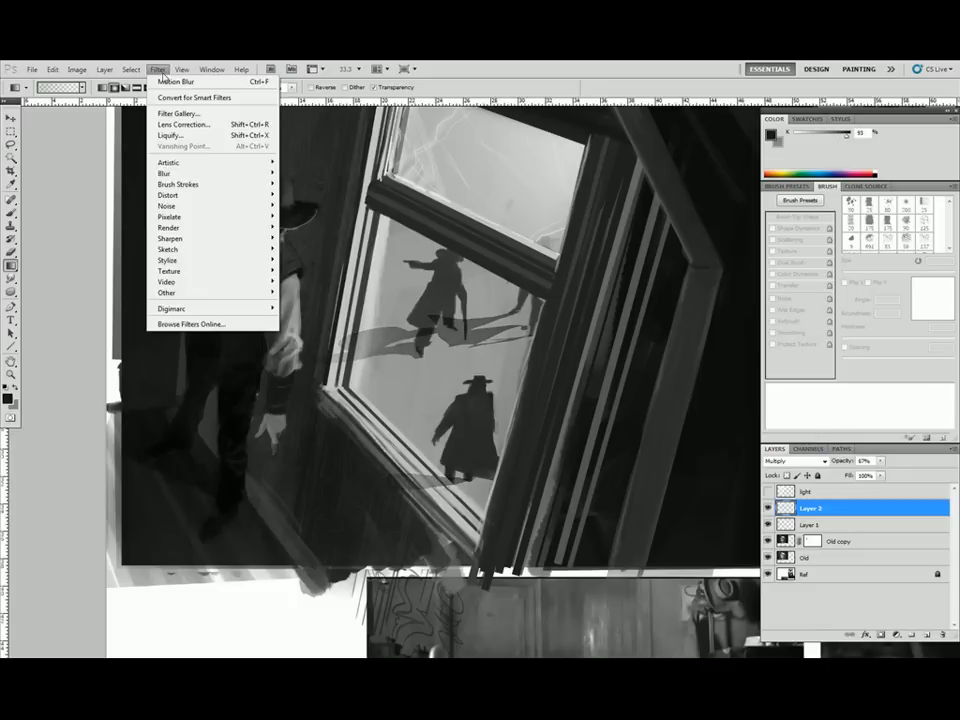
pyautogui.click(310, 217)
pyautogui.click(718, 163)
pyautogui.press('e')
pyautogui.press('[')
pyautogui.press('[')
pyautogui.press('[')
pyautogui.press('[')
pyautogui.press('[')
pyautogui.press('[')
pyautogui.press('[')
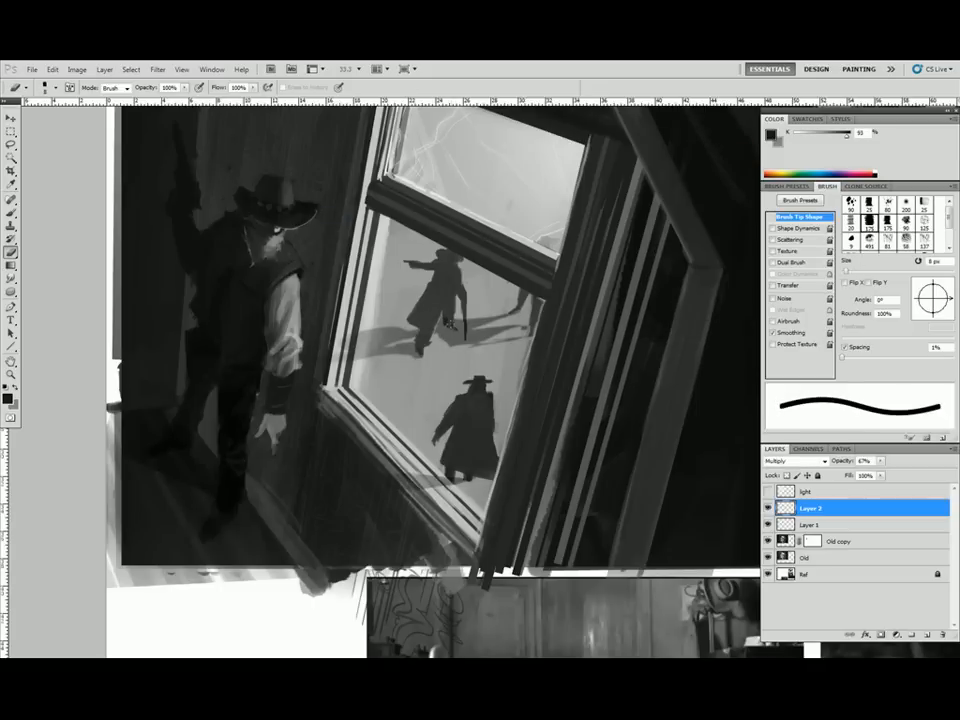
# Merge the cast shadow, figure and Old copy layers down into the Old layer
pyautogui.press('b')
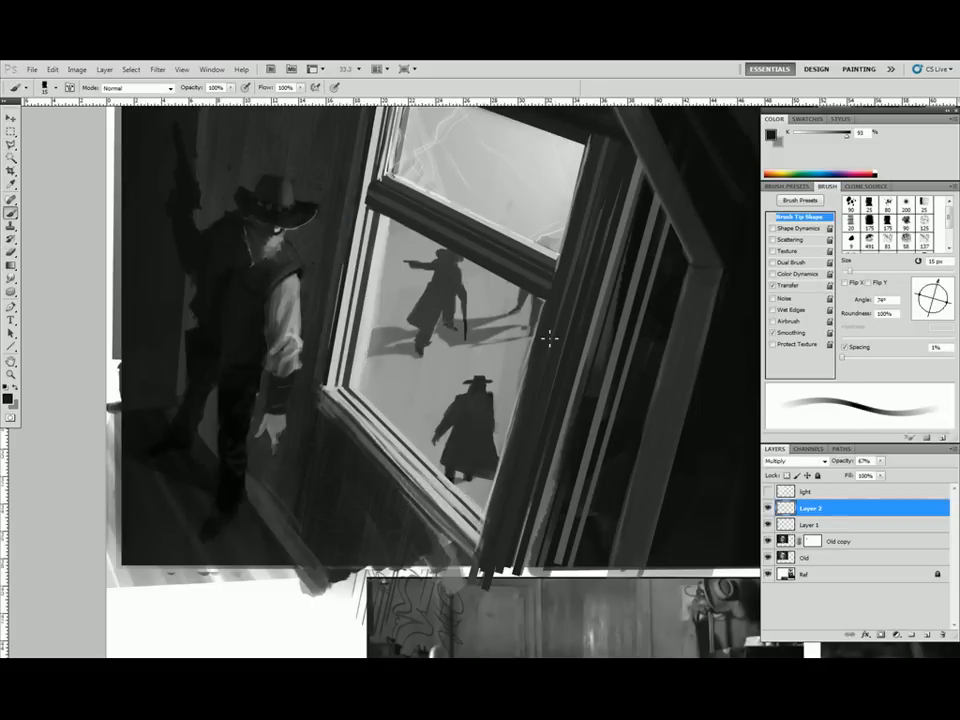
pyautogui.press(']')
pyautogui.press(']')
pyautogui.press(']')
pyautogui.press(']')
pyautogui.press('r')
pyautogui.moveTo(656, 385)
pyautogui.mouseDown()
pyautogui.moveTo(653, 420)
pyautogui.moveTo(580, 530)
pyautogui.mouseUp()
pyautogui.hotkey('ctrl', 'e')
pyautogui.hotkey('ctrl', 'e')
pyautogui.click(446, 287)
pyautogui.hotkey('ctrl', 'e')
# Touch up the ground and shadow edges inside the lower pane with a 15 px brush and sampled greys
pyautogui.press('b')
pyautogui.keyDown('alt'); pyautogui.click(487, 250); pyautogui.keyUp('alt')
pyautogui.press('[')
pyautogui.press('[')
pyautogui.press('[')
pyautogui.press('[')
pyautogui.keyDown('alt'); pyautogui.click(401, 312); pyautogui.keyUp('alt')
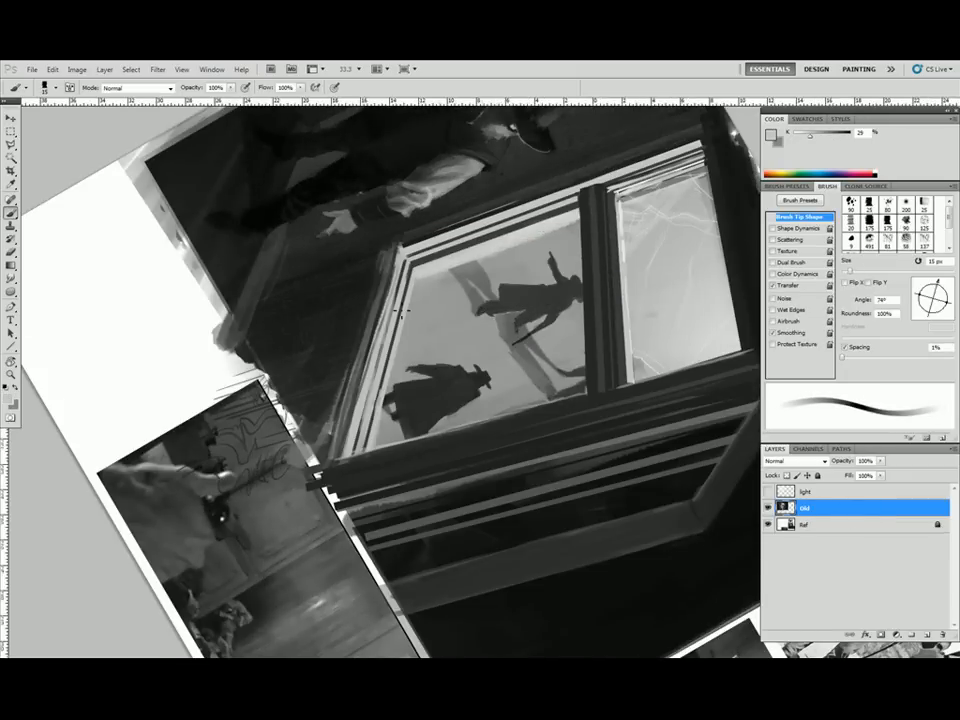
pyautogui.keyDown('alt'); pyautogui.click(495, 258); pyautogui.keyUp('alt')
pyautogui.moveTo(471, 262); pyautogui.dragTo(454, 274)
pyautogui.press('Escape')
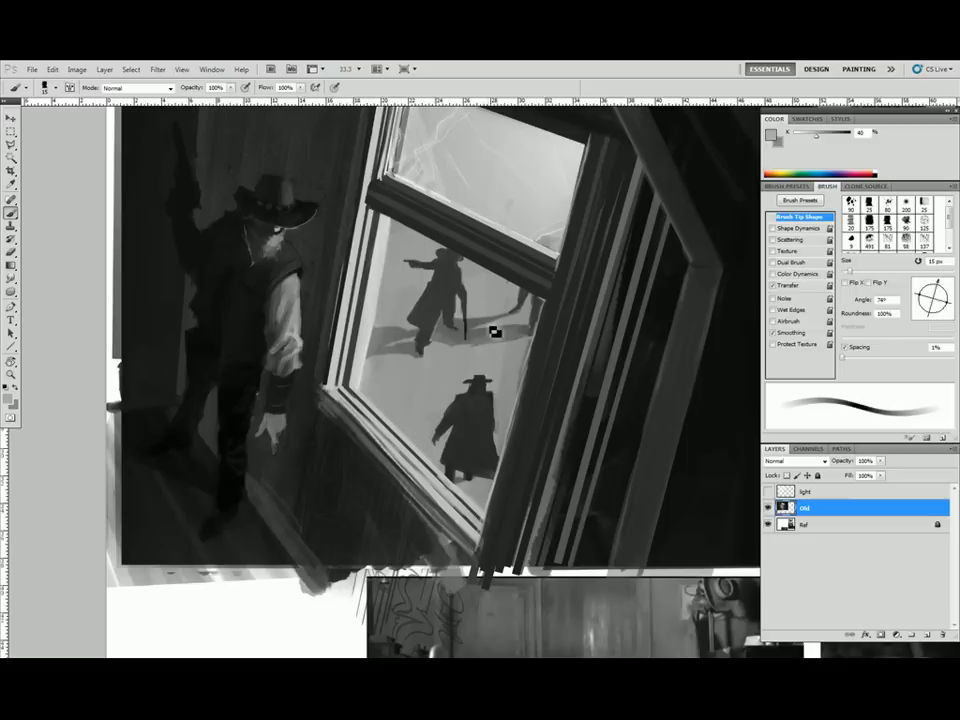
# Clean up the inner edge of the lower pane's frame with the Line tool and brush in sampled light greys
pyautogui.press('u')
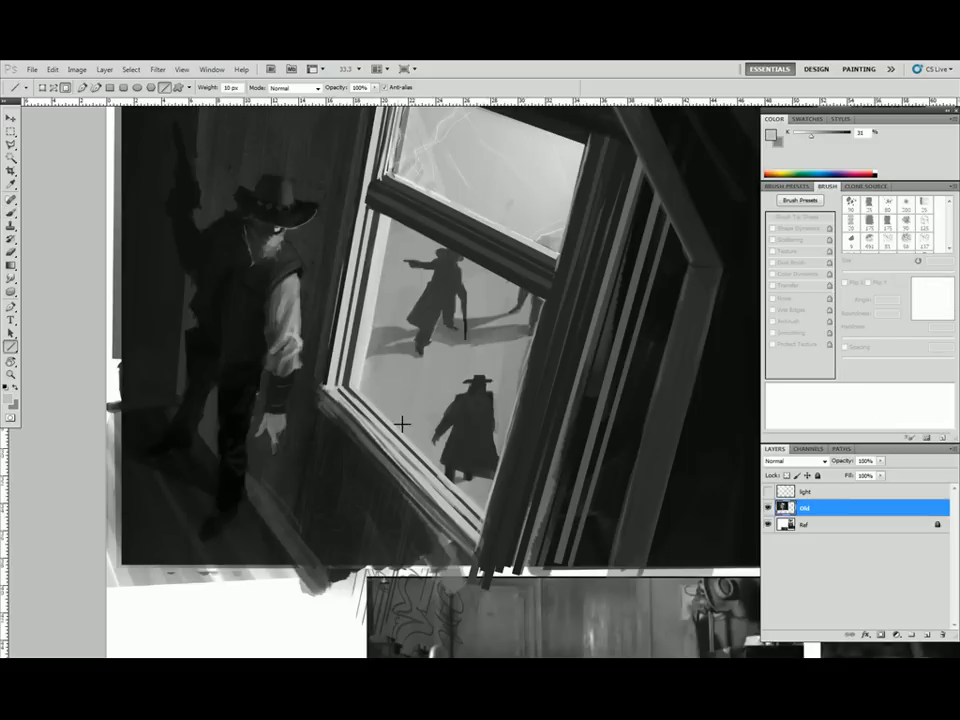
pyautogui.press('b')
pyautogui.keyDown('alt'); pyautogui.click(456, 420); pyautogui.keyUp('alt')
pyautogui.press('l')
pyautogui.press('b')
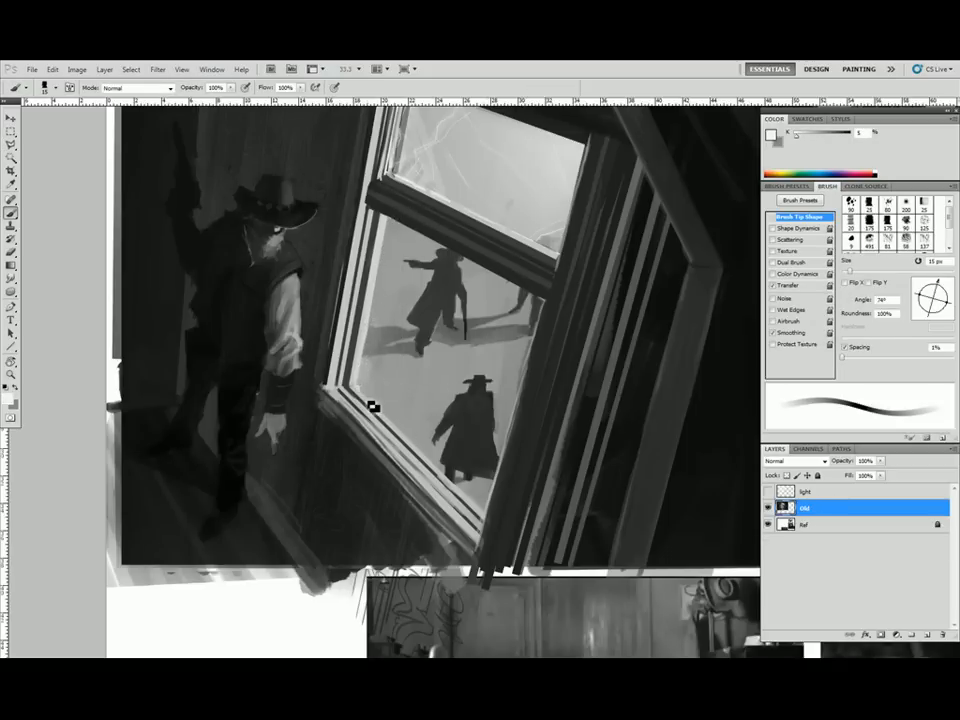
# Paint sampled greys along the lower window frame from a rotated view and show the light layer again
pyautogui.press('r')
pyautogui.moveTo(395, 400)
pyautogui.mouseDown()
pyautogui.moveTo(517, 230)
pyautogui.moveTo(643, 356)
pyautogui.mouseUp()
pyautogui.press('r')
pyautogui.keyDown('alt'); pyautogui.click(386, 324); pyautogui.keyUp('alt')
pyautogui.moveTo(386, 322); pyautogui.dragTo(449, 281)
pyautogui.press('r')
pyautogui.press('Escape')
pyautogui.hotkey('ctrl', '-')
pyautogui.click(768, 491)
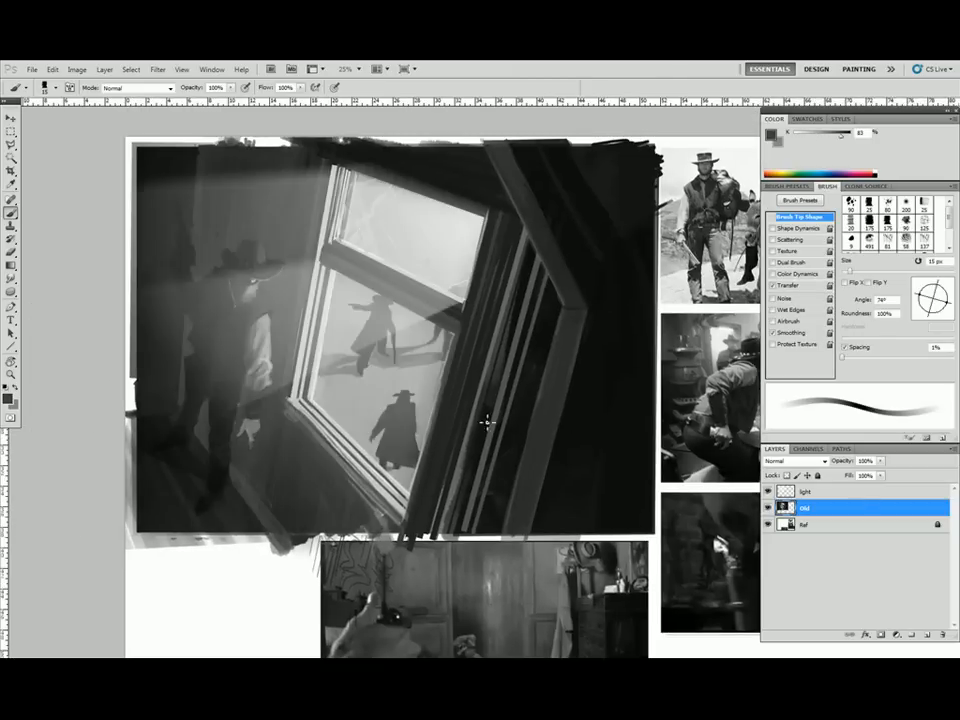
# Lower the light layer's opacity and draw a 7% grey gradient at 30% opacity from the upper pane on a new layer
pyautogui.click(806, 491)
pyautogui.moveTo(842, 461); pyautogui.dragTo(773, 460)
pyautogui.click(8, 398)
pyautogui.click(551, 146)
pyautogui.click(816, 131)
pyautogui.press('g')
pyautogui.hotkey('ctrl', 'alt', 'shift', 'n')
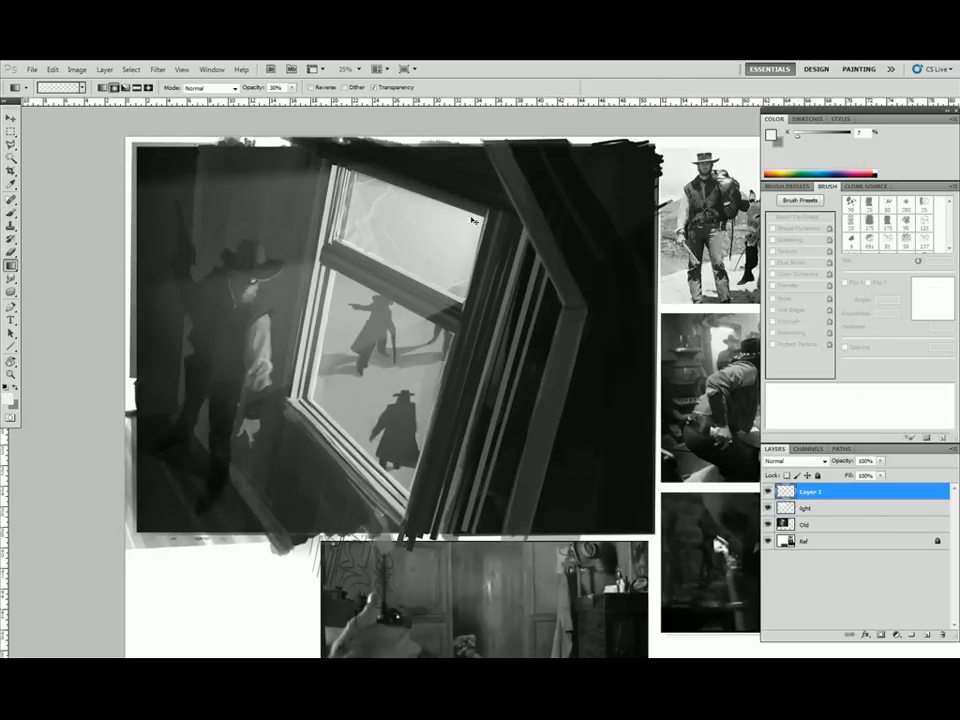
pyautogui.scroll(1, 473, 220)
pyautogui.moveTo(358, 182); pyautogui.dragTo(440, 235)
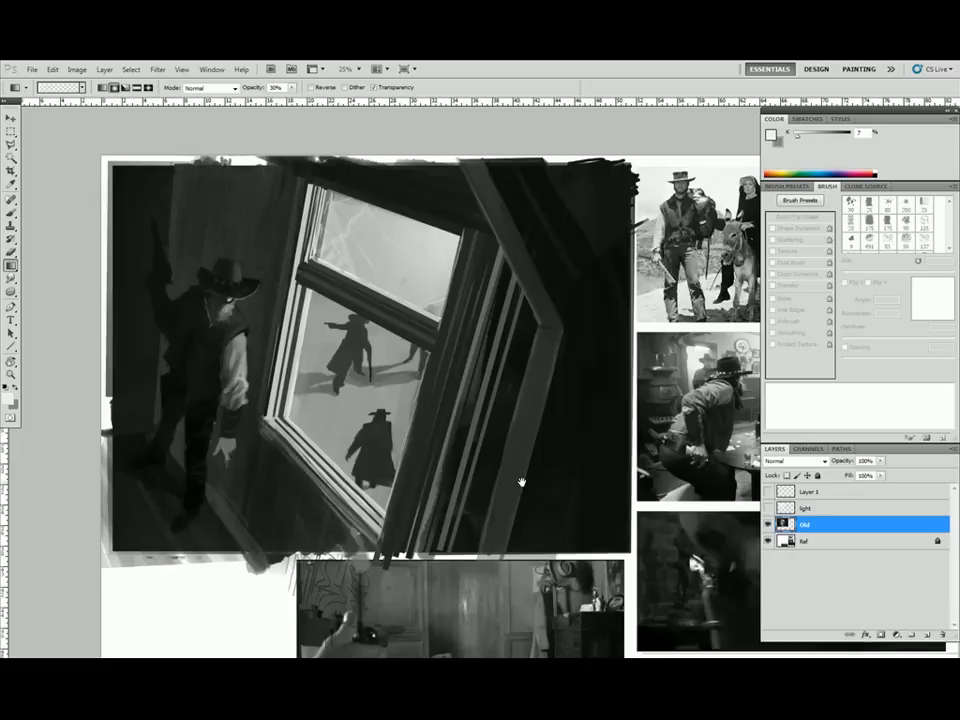
# On a new layer above Old, outline curtain shapes on both sides of the window and fill them with a 68% grey gradient
pyautogui.press('l')
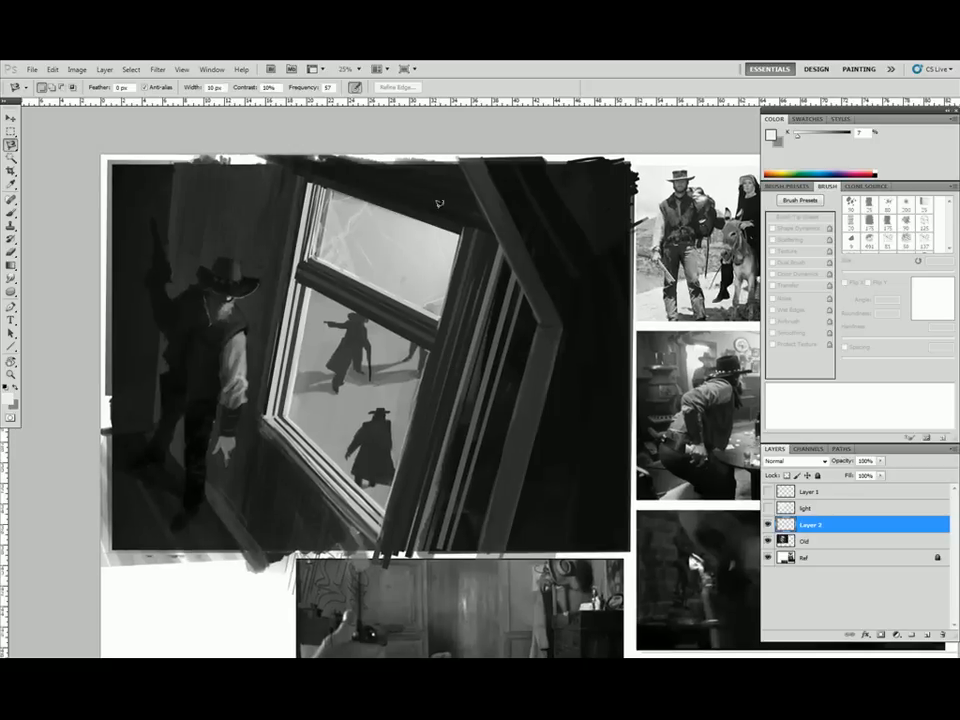
pyautogui.moveTo(426, 192)
pyautogui.mouseDown()
pyautogui.moveTo(482, 525)
pyautogui.moveTo(501, 148)
pyautogui.moveTo(431, 168)
pyautogui.mouseUp()
pyautogui.moveTo(314, 155)
pyautogui.mouseDown()
pyautogui.moveTo(240, 270)
pyautogui.moveTo(248, 181)
pyautogui.mouseUp()
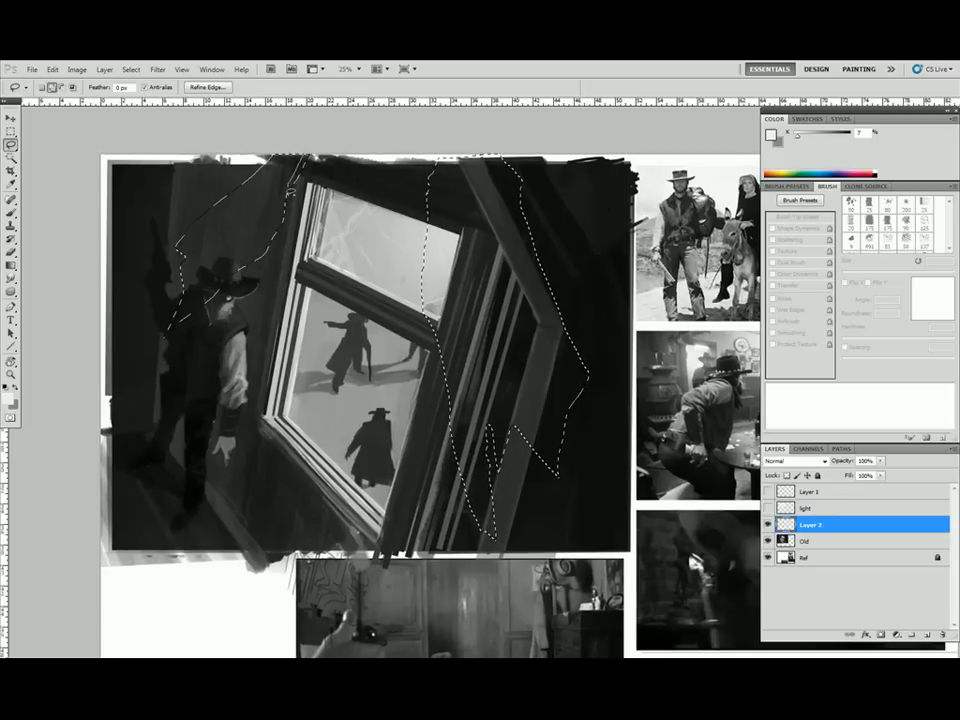
pyautogui.moveTo(305, 188); pyautogui.dragTo(240, 355)
pyautogui.press('g')
pyautogui.moveTo(420, 200); pyautogui.dragTo(510, 310)
pyautogui.hotkey('ctrl', 'z')
pyautogui.moveTo(798, 136); pyautogui.dragTo(832, 138)
pyautogui.moveTo(300, 152); pyautogui.dragTo(220, 300)
pyautogui.moveTo(462, 165); pyautogui.dragTo(485, 543)
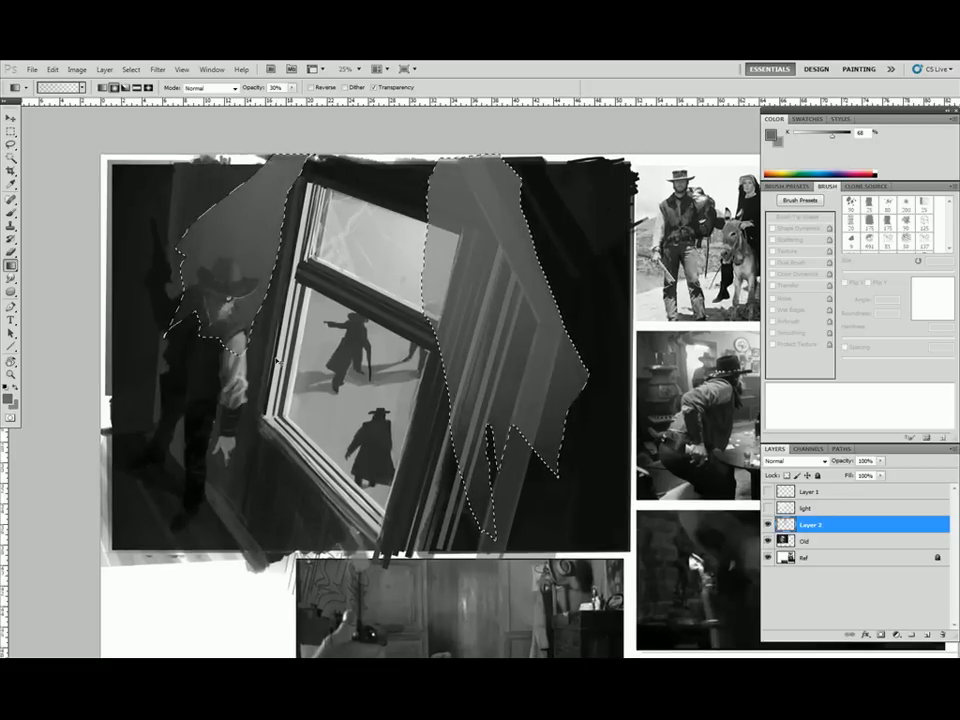
# Outline fold shapes in the curtain beside the wooden beam and fill them with an 87% grey gradient
pyautogui.hotkey('ctrl', 'd')
pyautogui.press('l')
pyautogui.moveTo(488, 428)
pyautogui.mouseDown()
pyautogui.moveTo(432, 192)
pyautogui.moveTo(491, 480)
pyautogui.moveTo(452, 195)
pyautogui.moveTo(501, 423)
pyautogui.mouseUp()
pyautogui.press('g')
pyautogui.moveTo(832, 136); pyautogui.dragTo(843, 136)
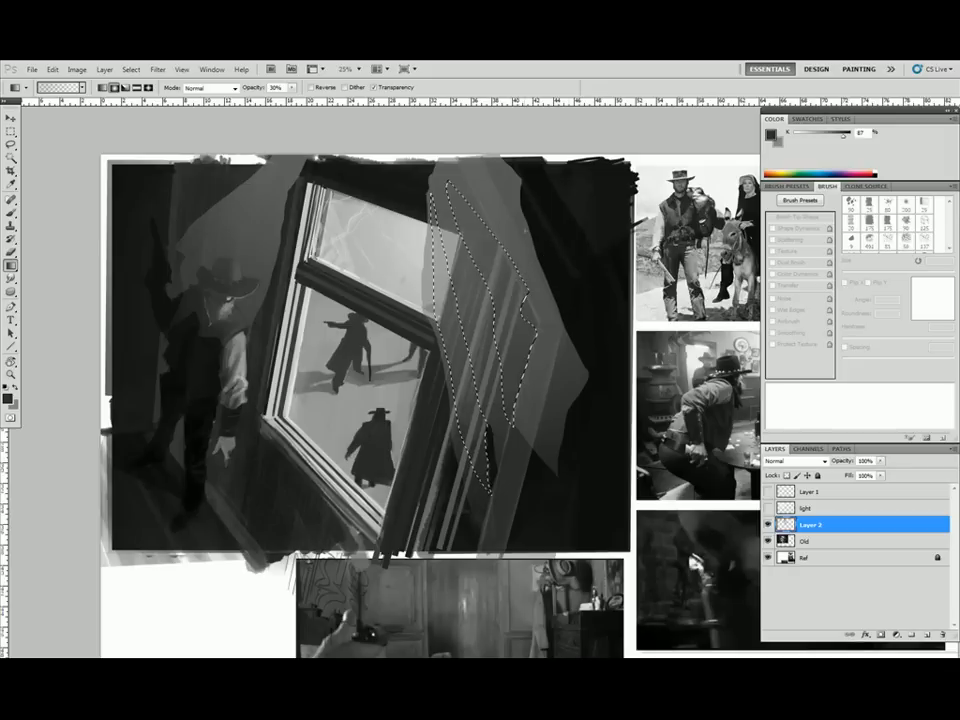
pyautogui.moveTo(450, 215); pyautogui.dragTo(500, 330)
# Outline folds in the curtain above the gunslinger and shade them with the 87% grey gradient
pyautogui.hotkey('ctrl', 'd')
pyautogui.press('l')
pyautogui.moveTo(302, 158)
pyautogui.mouseDown()
pyautogui.moveTo(212, 327)
pyautogui.moveTo(300, 160)
pyautogui.mouseUp()
pyautogui.moveTo(302, 158)
pyautogui.mouseDown()
pyautogui.moveTo(215, 305)
pyautogui.moveTo(296, 158)
pyautogui.moveTo(210, 250)
pyautogui.moveTo(225, 290)
pyautogui.mouseUp()
pyautogui.press('g')
pyautogui.hotkey('ctrl', 'd')
# Load the curtain layer's selection and apply Gaussian Blur to the upper parts of both curtains
pyautogui.keyDown('ctrl'); pyautogui.click(787, 528); pyautogui.keyUp('ctrl')
pyautogui.keyDown('ctrl'); pyautogui.click(787, 526); pyautogui.keyUp('ctrl')
pyautogui.click(158, 70)
pyautogui.click(820, 525)
pyautogui.click(158, 70)
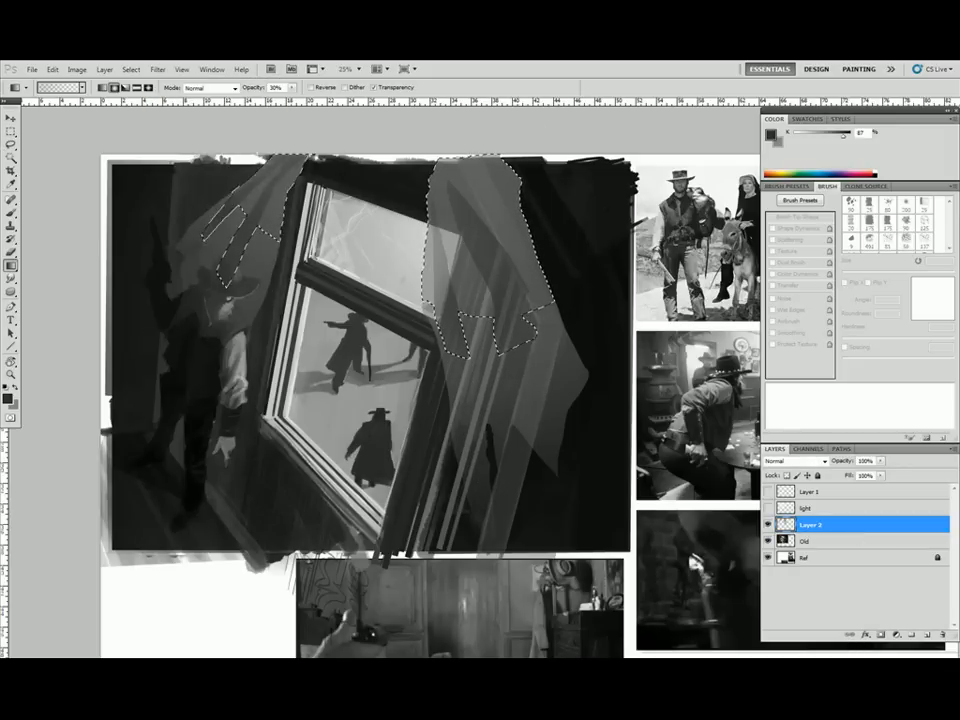
pyautogui.click(158, 70)
pyautogui.click(325, 217)
pyautogui.click(716, 163)
pyautogui.hotkey('ctrl', 'd')
# Shade both curtains with a soft 200 px brush in 86% grey from a rotated view
pyautogui.press('r')
pyautogui.moveTo(600, 240); pyautogui.dragTo(645, 294)
pyautogui.press('b')
pyautogui.keyDown('alt'); pyautogui.click(347, 268); pyautogui.keyUp('alt')
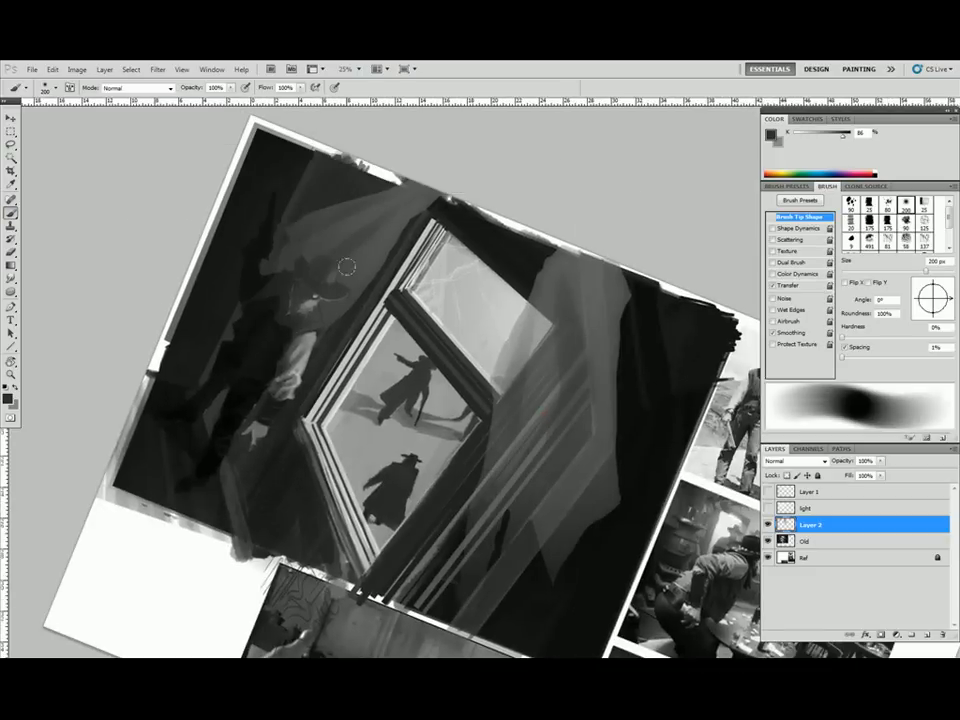
pyautogui.moveTo(347, 266)
pyautogui.mouseDown()
pyautogui.moveTo(440, 195)
pyautogui.moveTo(418, 190)
pyautogui.mouseUp()
pyautogui.moveTo(558, 246)
pyautogui.mouseDown()
pyautogui.moveTo(515, 384)
pyautogui.moveTo(578, 440)
pyautogui.mouseUp()
# On a new layer, brush soft 86% grey strokes beside the curtain at 125 px and set Overlay blending at 79% opacity
pyautogui.click(927, 635)
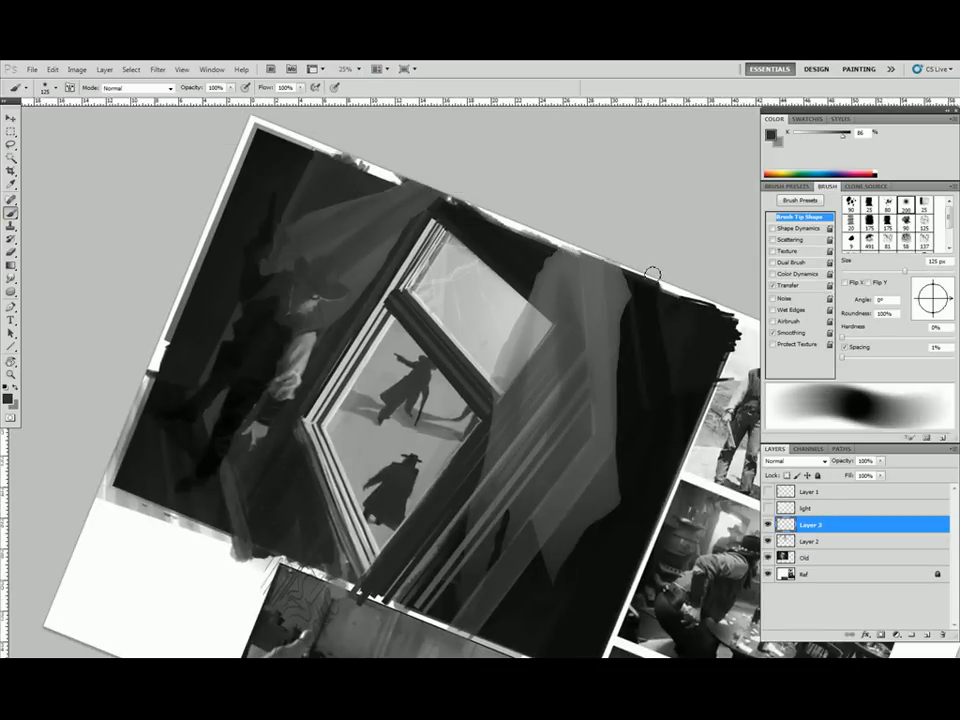
pyautogui.moveTo(653, 274); pyautogui.dragTo(655, 431)
pyautogui.click(797, 461)
pyautogui.click(775, 205)
pyautogui.click(797, 461)
pyautogui.click(776, 304)
# Apply Gaussian Blur to the Overlay shading layer and reset the canvas rotation
pyautogui.click(158, 70)
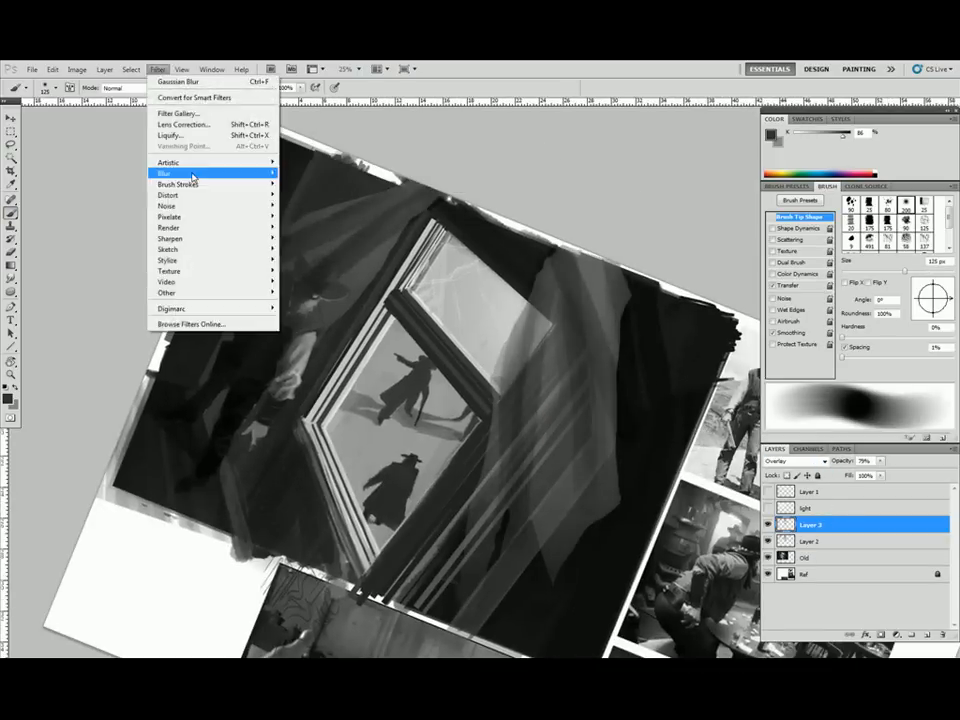
pyautogui.click(325, 217)
pyautogui.click(716, 163)
pyautogui.press('Escape')
# Outline the curtain area overlapping the dark right wall with a polygonal selection and merge the Overlay shading layer into the curtain layer
pyautogui.click(881, 635)
pyautogui.press('l')
pyautogui.click(492, 157)
pyautogui.click(454, 167)
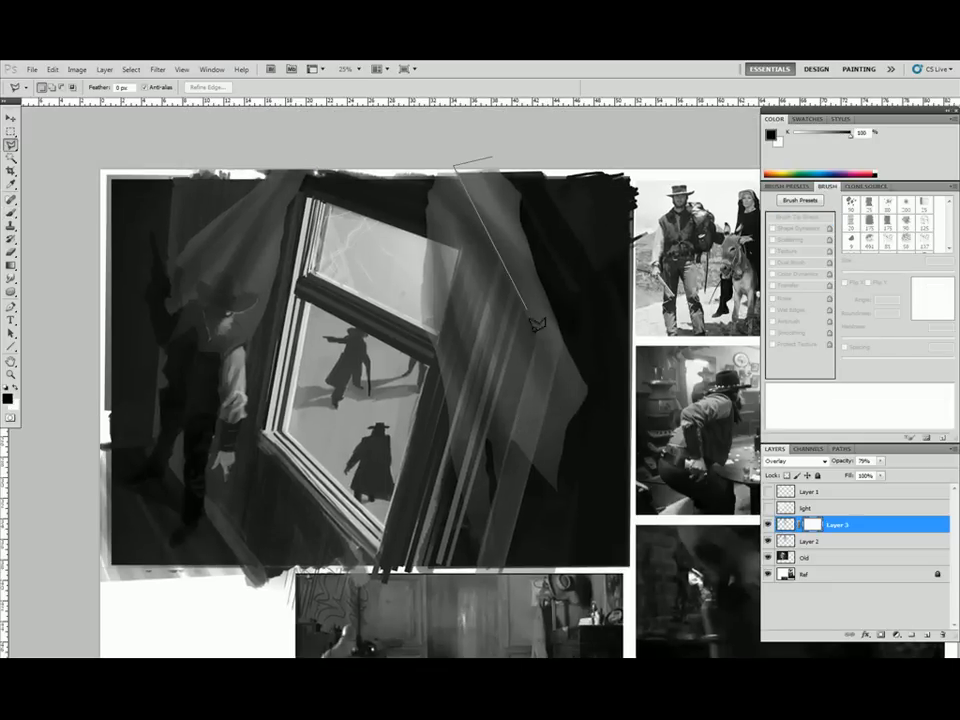
pyautogui.click(592, 441)
pyautogui.click(611, 343)
pyautogui.doubleClick(536, 152)
pyautogui.hotkey('ctrl', 'e')
# Try to mask the merged curtain layer with the inverted wall selection
pyautogui.click(881, 635)
pyautogui.hotkey('ctrl', 'z')
pyautogui.hotkey('ctrl', 'shift', 'i')
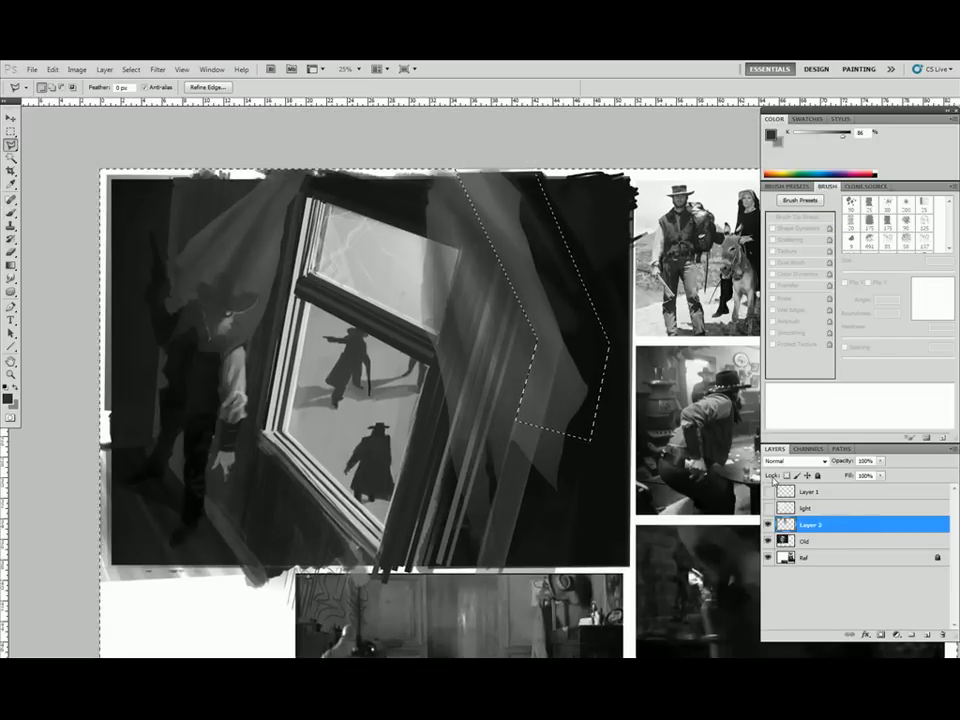
pyautogui.click(881, 635)
pyautogui.hotkey('ctrl', 'alt', 'z')
pyautogui.hotkey('ctrl', 'alt', 'z')
# Hide the part of the right curtain overlapping the dark wall by filling a polygonal selection with black on the curtain layer's mask
pyautogui.click(494, 154)
pyautogui.click(457, 171)
pyautogui.click(541, 343)
pyautogui.click(524, 404)
pyautogui.click(588, 424)
pyautogui.doubleClick(520, 142)
pyautogui.hotkey('alt', 'BackSpace')
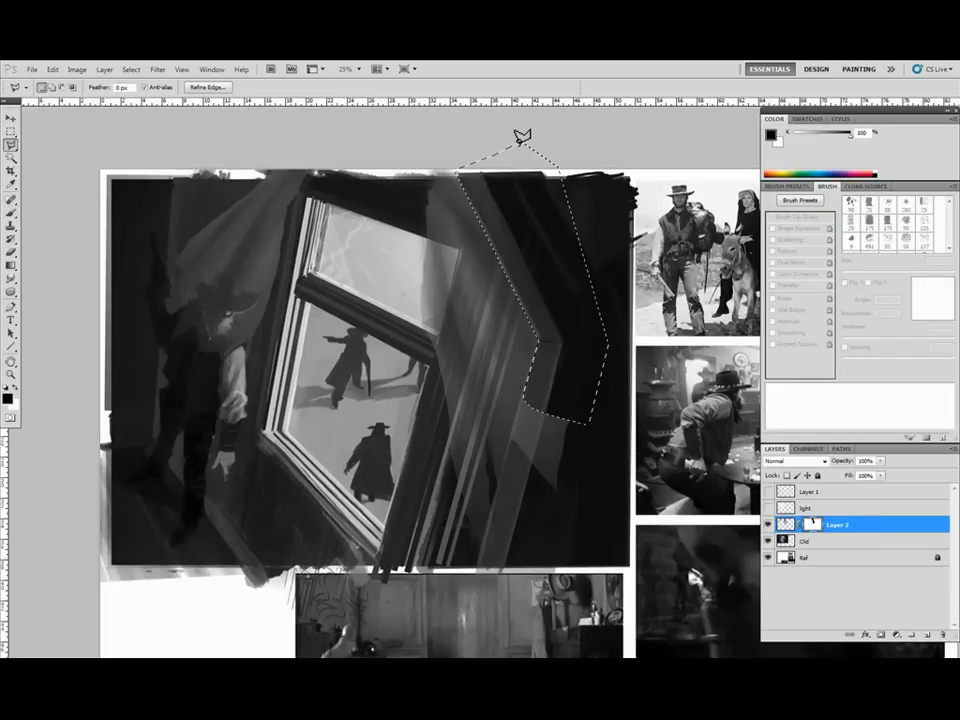
# Mask out the left curtain over the gunslinger's hat and face with a black-filled polygonal selection, and compare with the layer hidden
pyautogui.click(245, 342)
pyautogui.click(259, 292)
pyautogui.click(203, 284)
pyautogui.click(150, 330)
pyautogui.doubleClick(221, 371)
pyautogui.hotkey('alt', 'BackSpace')
pyautogui.hotkey('ctrl', 'd')
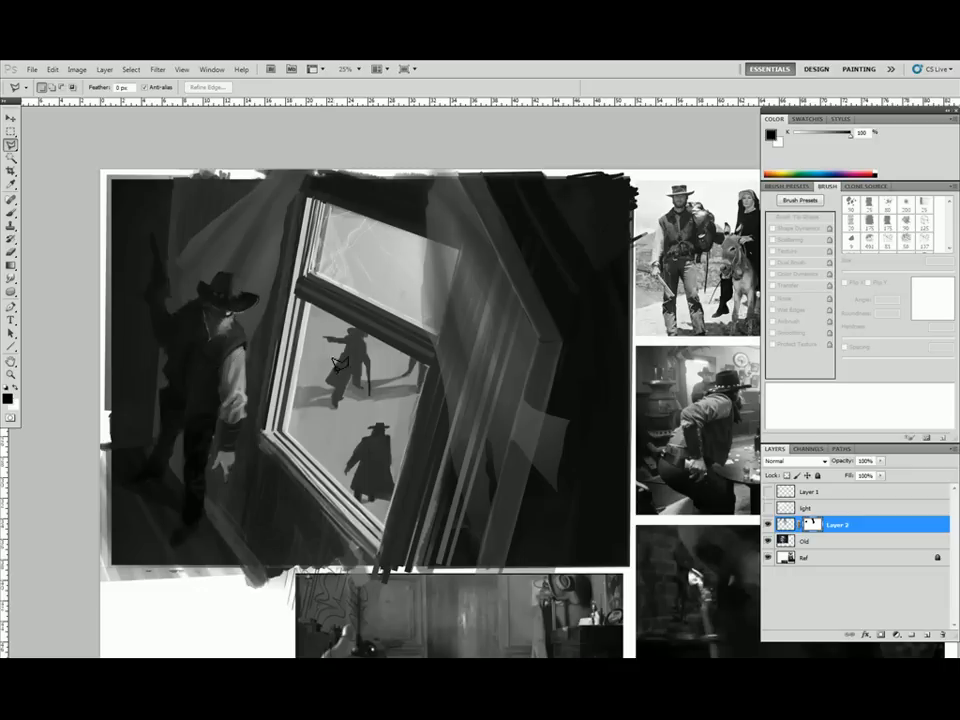
pyautogui.click(769, 525)
pyautogui.click(769, 525)
# On a new layer, paint thin edge highlights along the curtains in 56% grey with a flat brush up to 45 px
pyautogui.click(927, 635)
pyautogui.press('x')
pyautogui.press('b')
pyautogui.click(773, 229)
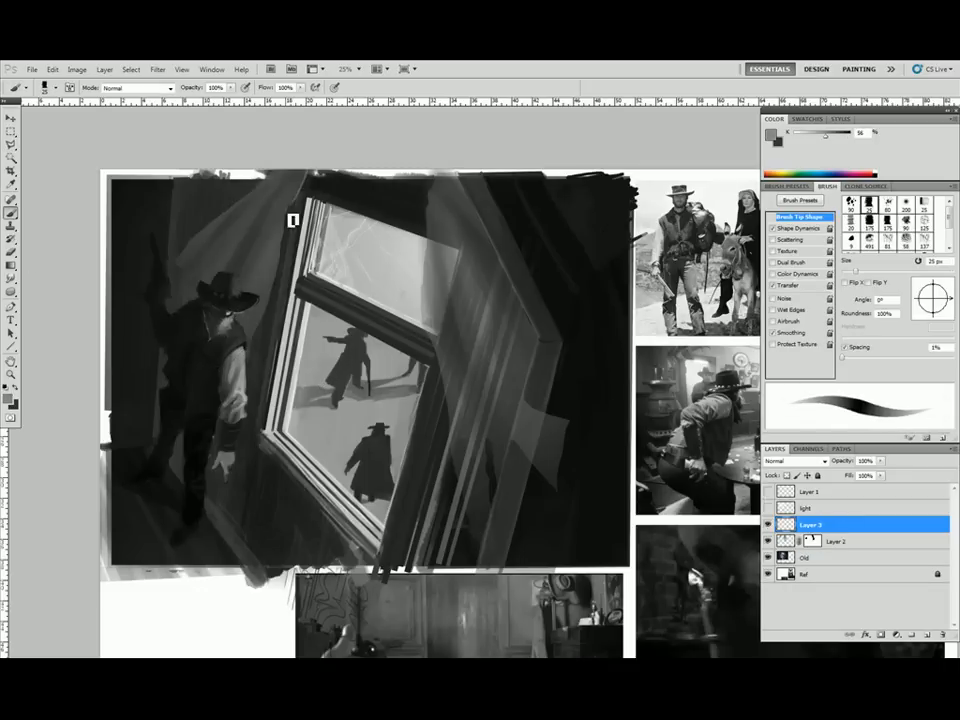
pyautogui.press(']')
pyautogui.press(']')
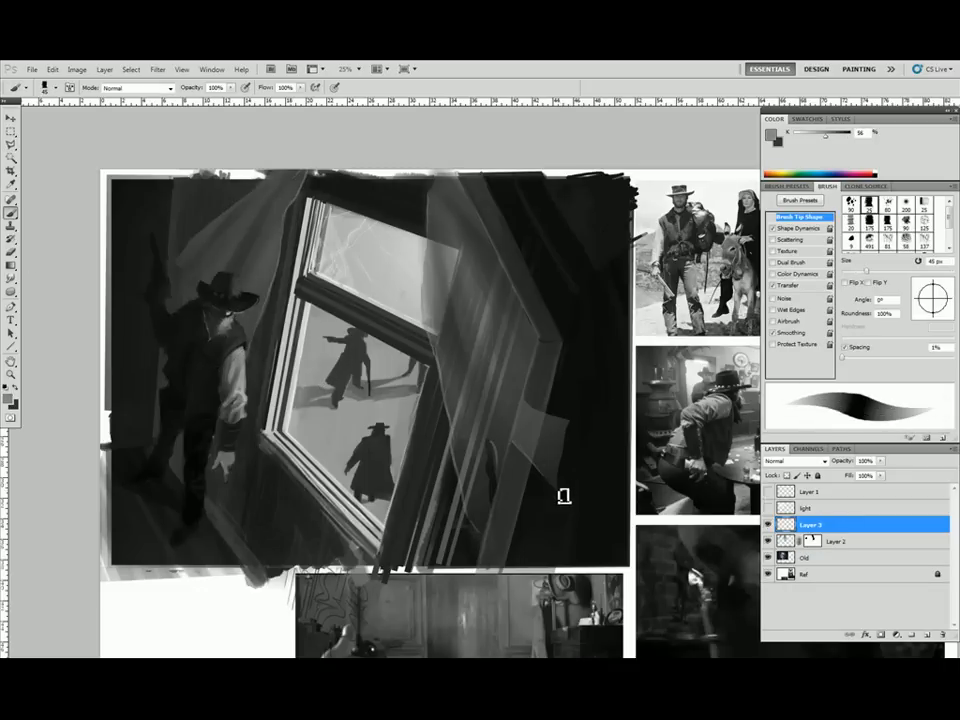
# Enlarge the brush to 100 px, sample 72% grey and refine the right curtain's edges from a rotated view, then reset the rotation
pyautogui.press(']')
pyautogui.press(']')
pyautogui.press(']')
pyautogui.press(']')
pyautogui.press(']')
pyautogui.press(']')
pyautogui.keyDown('alt'); pyautogui.click(247, 226); pyautogui.keyUp('alt')
pyautogui.moveTo(428, 199)
pyautogui.mouseDown()
pyautogui.moveTo(428, 242)
pyautogui.moveTo(653, 334)
pyautogui.mouseUp()
pyautogui.hotkey('ctrl', 'z')
pyautogui.press('r')
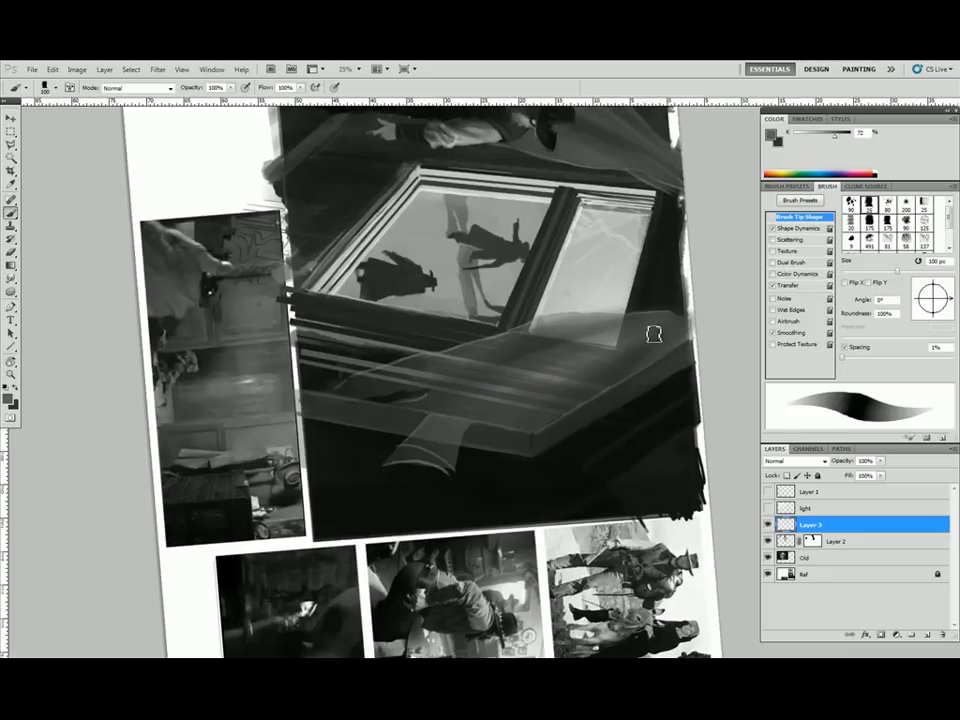
pyautogui.click(773, 229)
pyautogui.press('r')
pyautogui.press('Escape')
pyautogui.press('e')
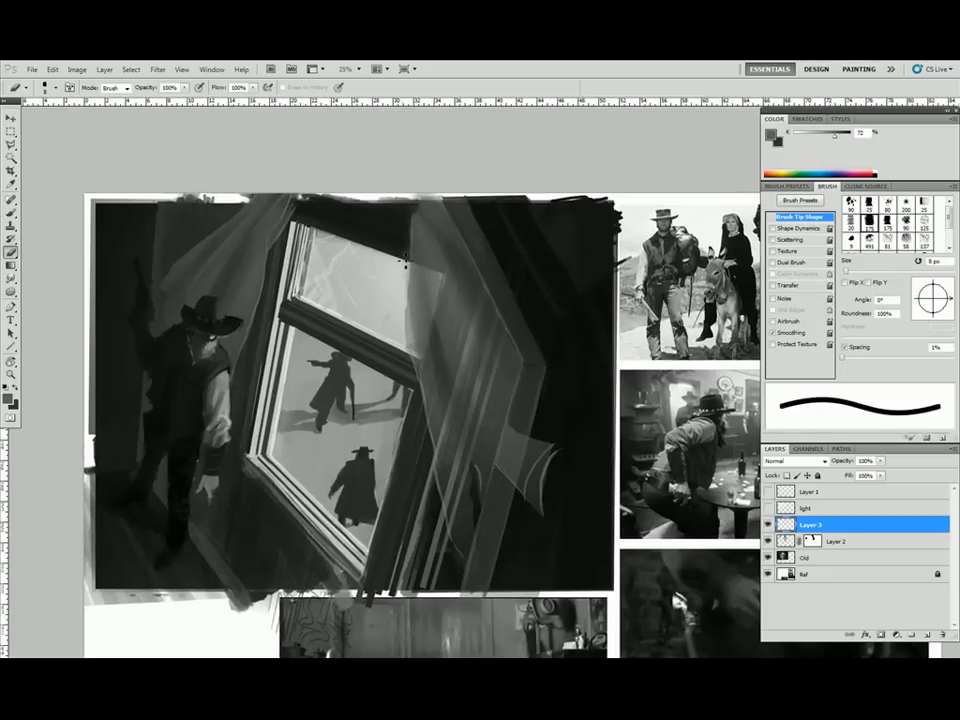
# Hide the right curtain's pointed lower tip by filling a polygonal selection on the curtain layer's mask with black
pyautogui.click(812, 541)
pyautogui.press('l')
pyautogui.click(497, 494)
pyautogui.click(593, 450)
pyautogui.hotkey('alt', 'BackSpace')
pyautogui.hotkey('ctrl', 'd')
pyautogui.click(815, 525)
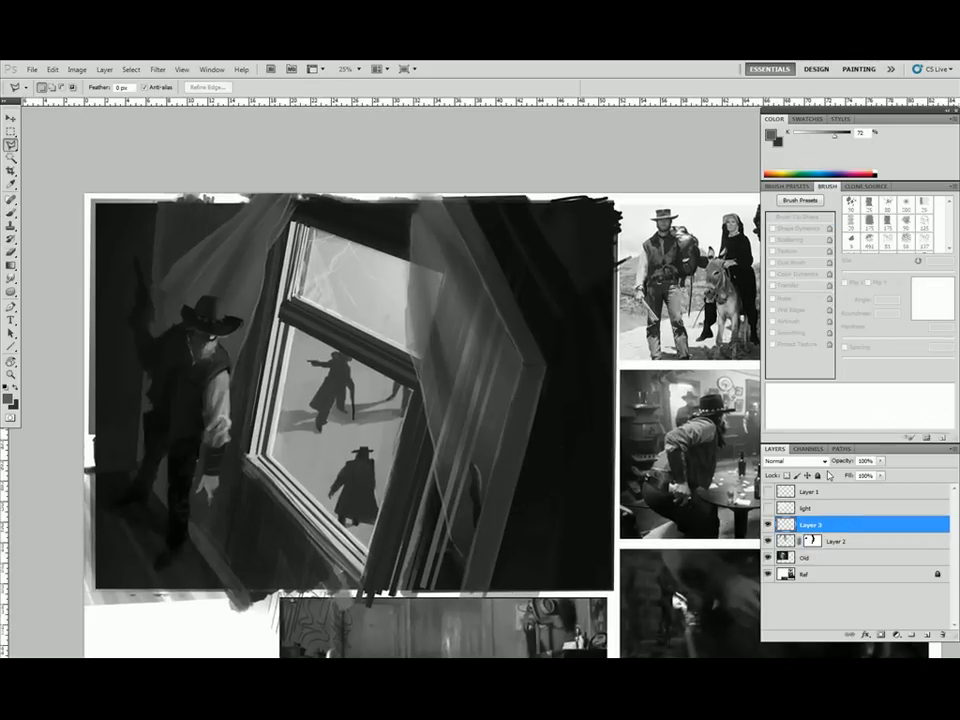
# Merge the edge-highlight layer into the masked curtain layer, compare its visibility, and merge the result into the Old layer
pyautogui.hotkey('ctrl', 'e')
pyautogui.press('Return')
pyautogui.click(768, 525)
pyautogui.click(768, 525)
pyautogui.doubleClick(768, 525)
pyautogui.hotkey('ctrl', 'e')
# Brush dark strokes of 87% and 93% grey over the wall beyond the right curtain at 100 px, working partly from a rotated view
pyautogui.press('r')
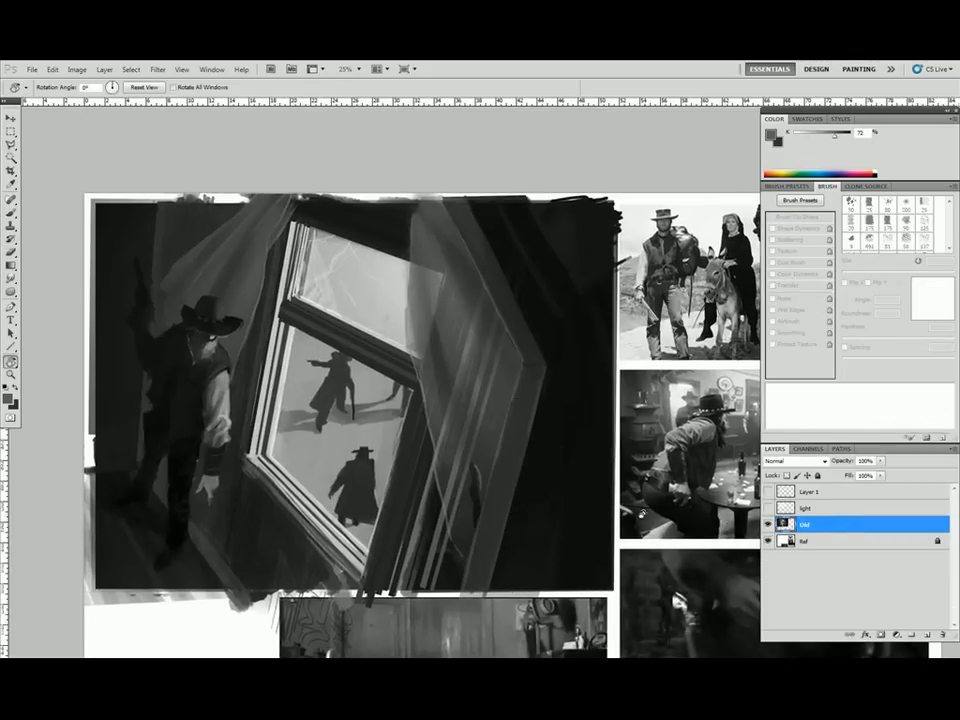
pyautogui.moveTo(497, 240); pyautogui.dragTo(622, 400)
pyautogui.press('b')
pyautogui.press('r')
pyautogui.moveTo(377, 398); pyautogui.dragTo(375, 557)
pyautogui.press('b')
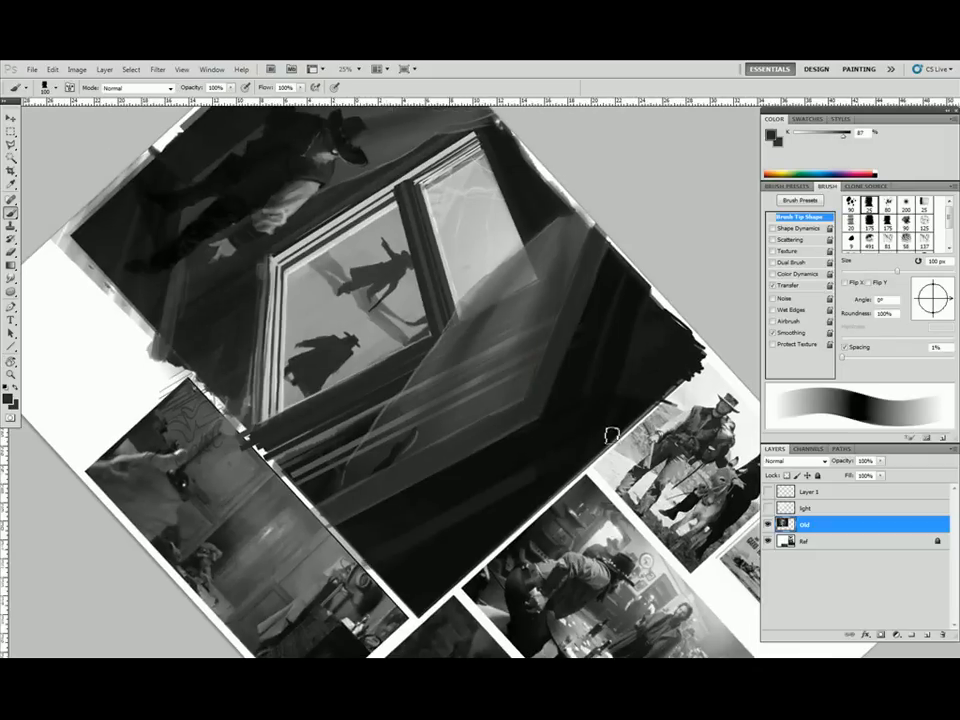
pyautogui.press('r')
pyautogui.press('Escape')
pyautogui.press('b')
pyautogui.moveTo(576, 428); pyautogui.dragTo(588, 489)
pyautogui.keyDown('alt'); pyautogui.click(541, 231); pyautogui.keyUp('alt')
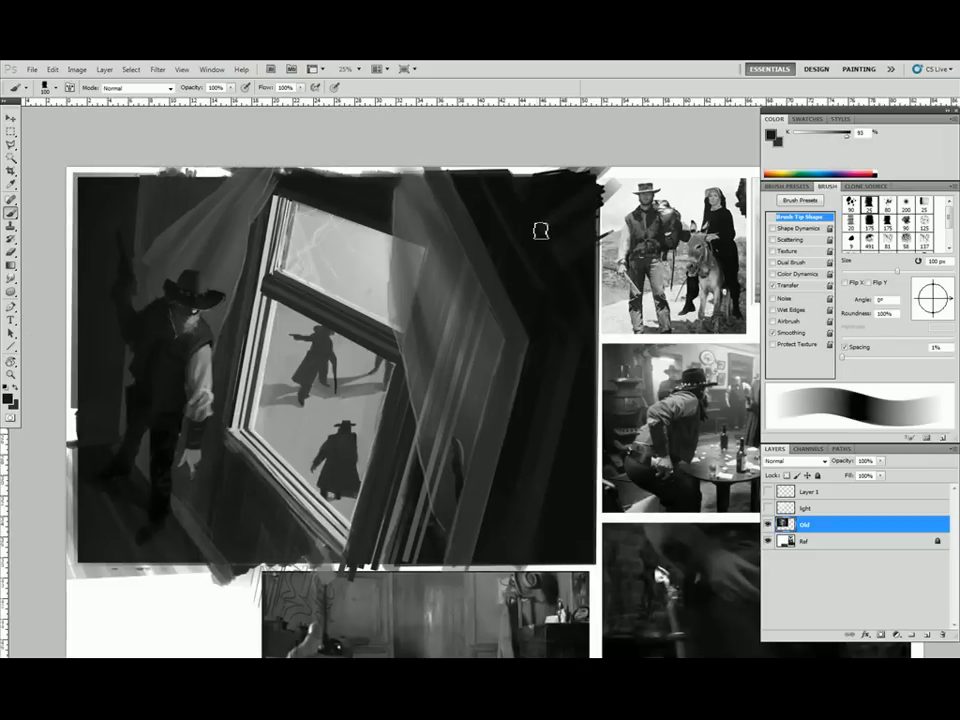
# Sample 96% grey, reduce the brush to 40 px and smaller, and darken the edges around the wall corner beside the right curtain
pyautogui.keyDown('alt'); pyautogui.click(541, 355); pyautogui.keyUp('alt')
pyautogui.press('[')
pyautogui.press('[')
pyautogui.press('[')
pyautogui.press('[')
pyautogui.press('[')
pyautogui.press('[')
pyautogui.press('[')
pyautogui.press('[')
pyautogui.press('r')
pyautogui.press('b')
pyautogui.moveTo(533, 351)
pyautogui.mouseDown()
pyautogui.moveTo(458, 475)
pyautogui.moveTo(600, 407)
pyautogui.mouseUp()
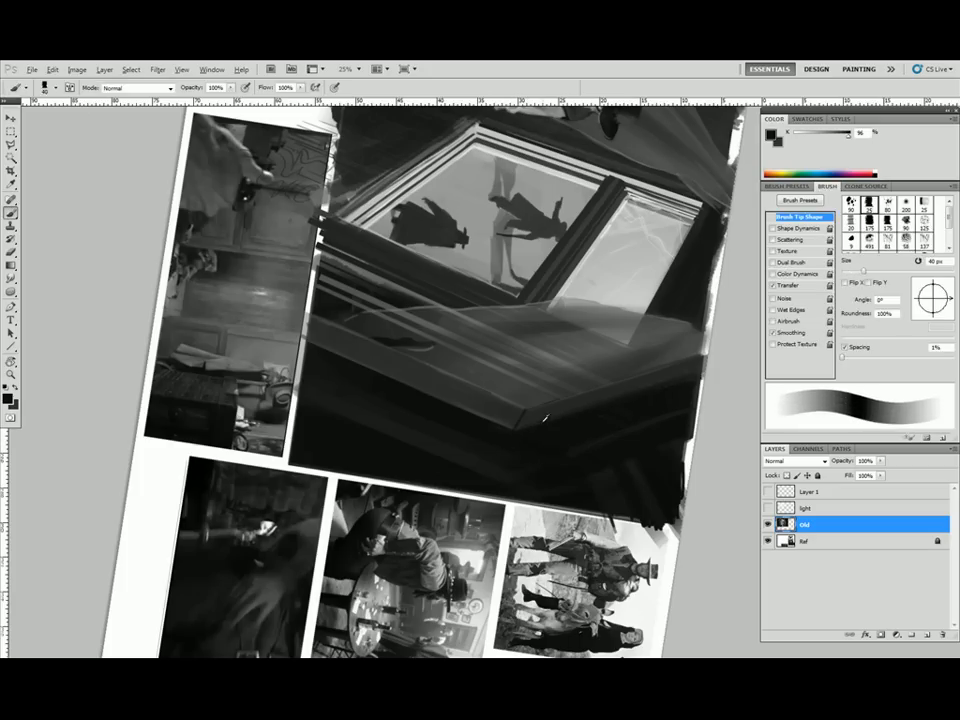
pyautogui.press('r')
pyautogui.press('Escape')
pyautogui.press('b')
pyautogui.press('[')
pyautogui.moveTo(511, 285); pyautogui.dragTo(518, 286)
pyautogui.keyDown('alt'); pyautogui.click(522, 273); pyautogui.keyUp('alt')
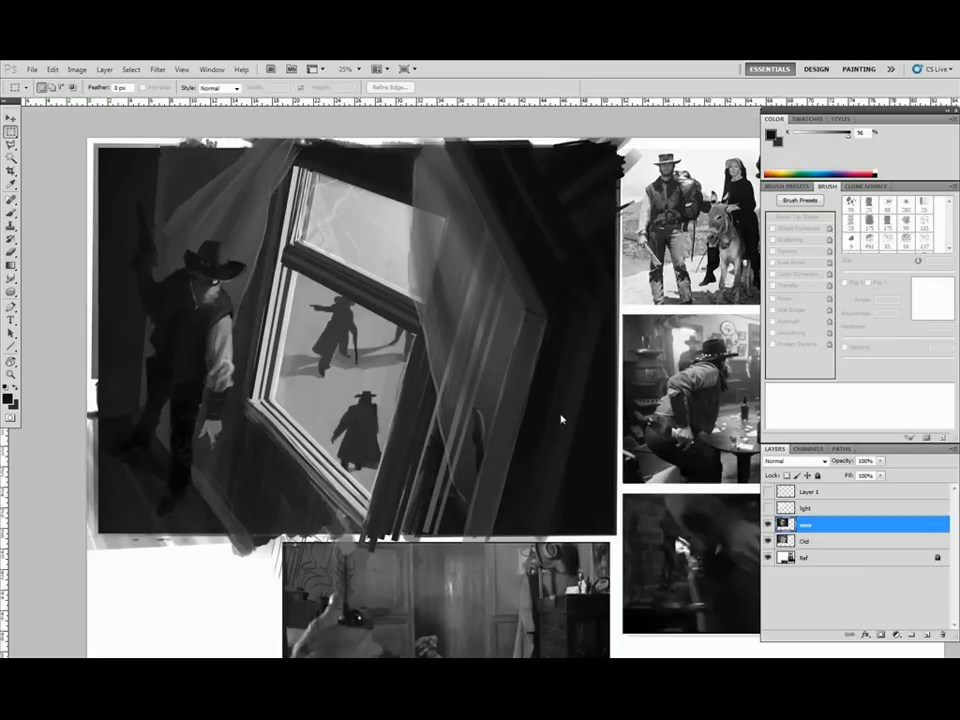
# Add a layer named curtains directly above the new layer and rename Layer 1 as bloom, keeping it hidden
pyautogui.click(927, 635)
pyautogui.click(769, 508)
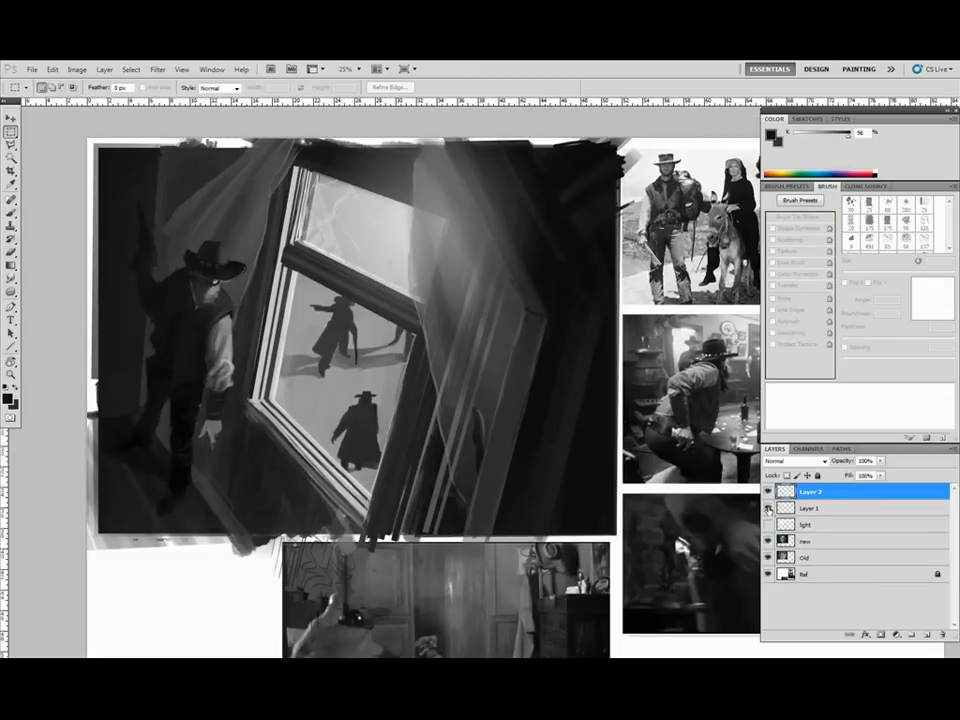
pyautogui.moveTo(815, 492); pyautogui.dragTo(815, 531)
pyautogui.doubleClick(809, 492)
pyautogui.write('bloom')
pyautogui.click(769, 492)
pyautogui.doubleClick(809, 525)
pyautogui.write('curtain')
# Stroke a small square selection in 96% grey and rotate it into a diamond over the window's crossbar
pyautogui.click(52, 70)
pyautogui.click(110, 243)
pyautogui.moveTo(309, 262)
pyautogui.mouseDown()
pyautogui.moveTo(333, 286)
pyautogui.moveTo(323, 352)
pyautogui.mouseUp()
pyautogui.click(541, 221)
pyautogui.hotkey('ctrl', 't')
pyautogui.press('Return')
# Place a vertical guide through the diamond and duplicate the diamond twice straight below it, hiding the guide
pyautogui.moveTo(4, 460); pyautogui.dragTo(327, 352)
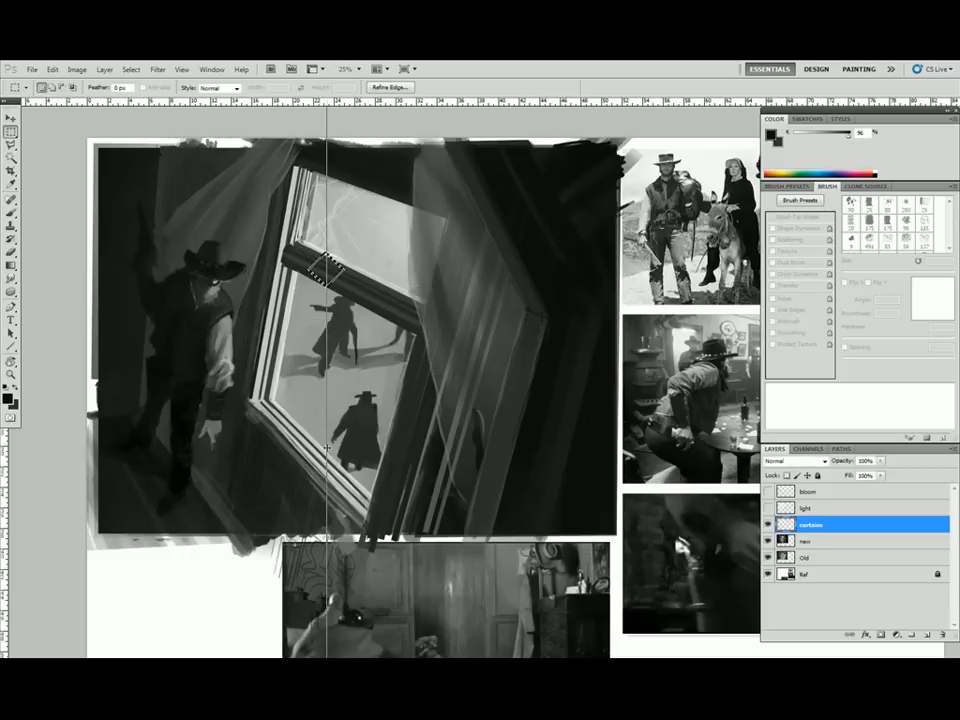
pyautogui.keyDown('ctrl'); pyautogui.keyDown('alt'); pyautogui.click(327, 268); pyautogui.keyUp('alt'); pyautogui.keyUp('ctrl')
pyautogui.hotkey('ctrl', ';')
pyautogui.moveTo(330, 299); pyautogui.dragTo(331, 349)
pyautogui.moveTo(331, 349); pyautogui.dragTo(332, 399)
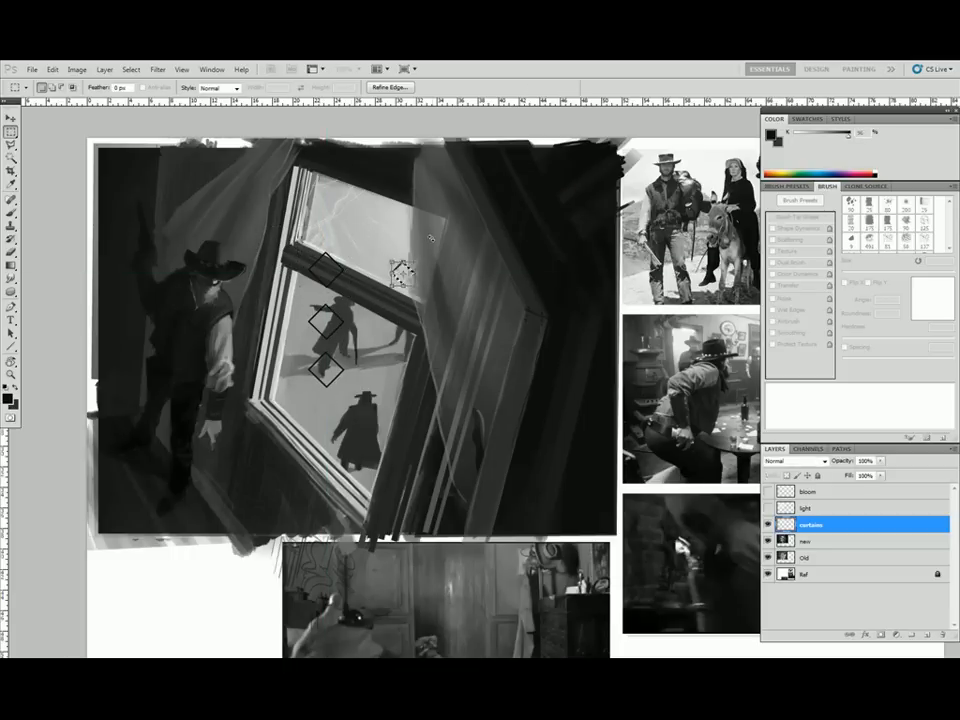
# Nest a smaller outlined diamond and a solid 96% grey centre inside each of the three diamonds
pyautogui.moveTo(396, 270); pyautogui.dragTo(327, 274)
pyautogui.press('l')
pyautogui.hotkey('ctrl', '+')
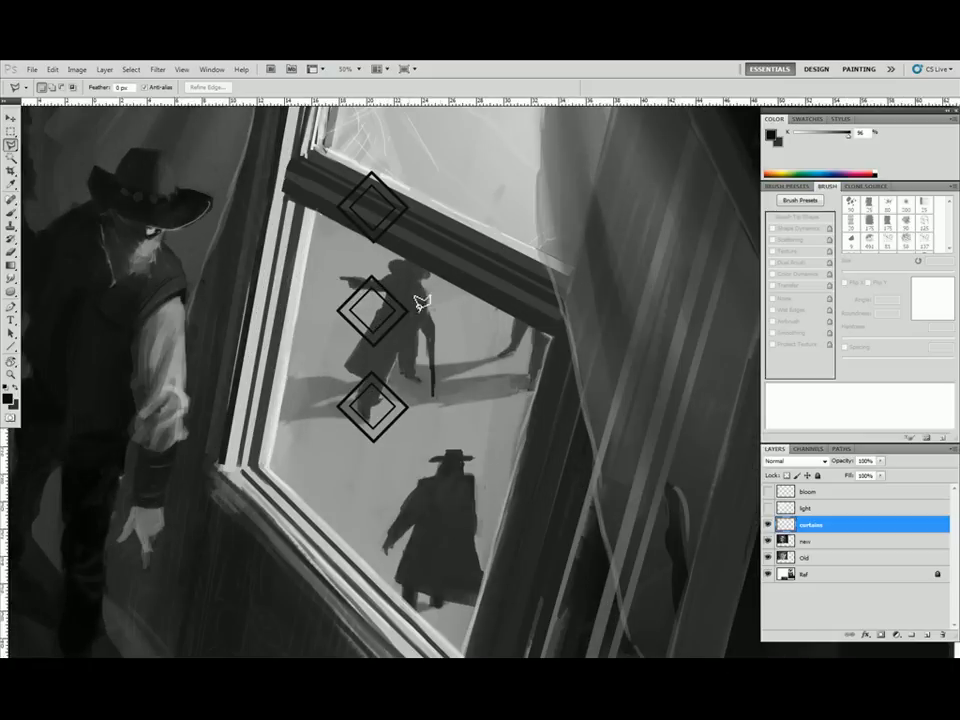
pyautogui.click(372, 219)
pyautogui.click(360, 207)
pyautogui.hotkey('alt', 'BackSpace')
pyautogui.moveTo(371, 207); pyautogui.dragTo(371, 311)
pyautogui.moveTo(371, 311); pyautogui.dragTo(371, 406)
pyautogui.hotkey('ctrl', 'd')
# Connect the upper two diamonds with parallel vertical lines using a 15 px brush and remove the lowest diamond
pyautogui.press('b')
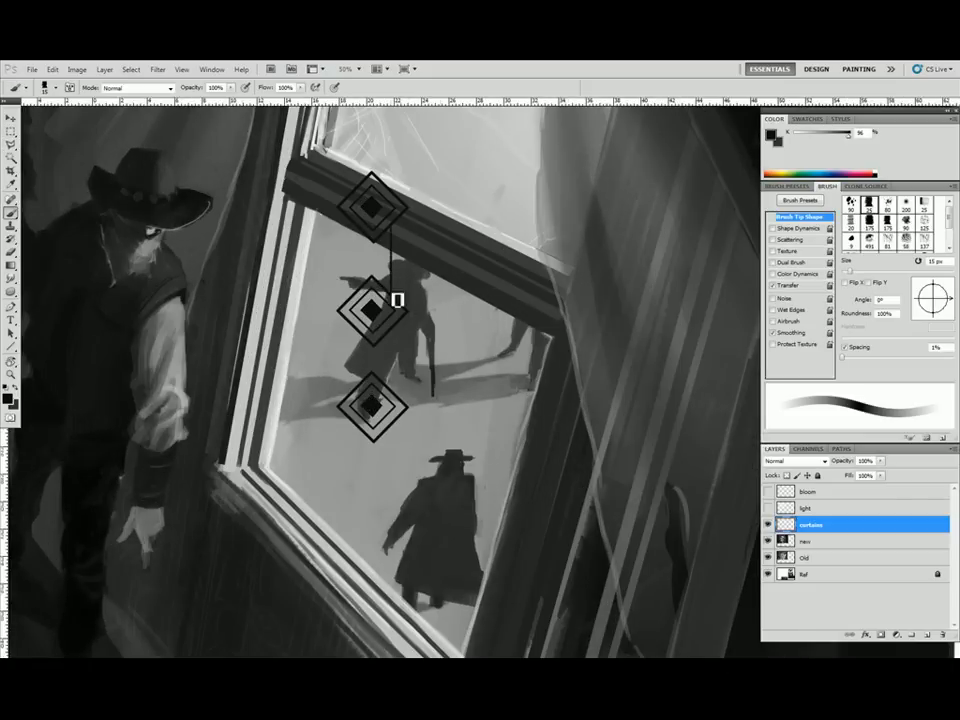
pyautogui.press('Delete')
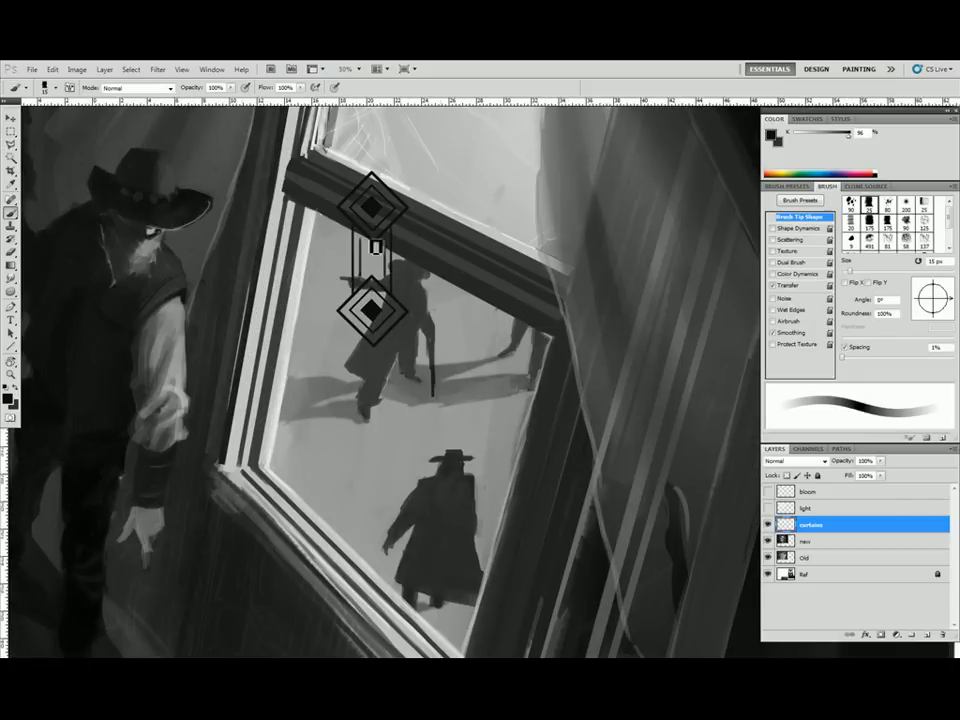
pyautogui.hotkey('ctrl', '-')
pyautogui.moveTo(409, 375); pyautogui.dragTo(394, 330)
# Copy the linked diamonds straight down to build a continuous column of five diamonds
pyautogui.press('m')
pyautogui.moveTo(368, 193); pyautogui.dragTo(420, 313)
pyautogui.moveTo(394, 262); pyautogui.dragTo(385, 557)
pyautogui.hotkey('ctrl', 'd')
pyautogui.hotkey('ctrl', '+')
pyautogui.hotkey('ctrl', '+')
pyautogui.press('l')
pyautogui.keyDown('alt'); pyautogui.click(361, 223); pyautogui.keyUp('alt')
pyautogui.keyDown('alt'); pyautogui.click(312, 270); pyautogui.keyUp('alt')
pyautogui.keyDown('alt'); pyautogui.click(264, 223); pyautogui.keyUp('alt')
pyautogui.doubleClick(312, 176)
pyautogui.hotkey('ctrl', '-')
pyautogui.hotkey('ctrl', '-')
pyautogui.hotkey('ctrl', 'd')
# Duplicate the diamond column sideways to form a pattern of four evenly spaced columns
pyautogui.press('m')
pyautogui.moveTo(362, 198); pyautogui.dragTo(432, 542)
pyautogui.moveTo(396, 440); pyautogui.dragTo(564, 440)
pyautogui.hotkey('ctrl', 'd')
pyautogui.hotkey('ctrl', '-')
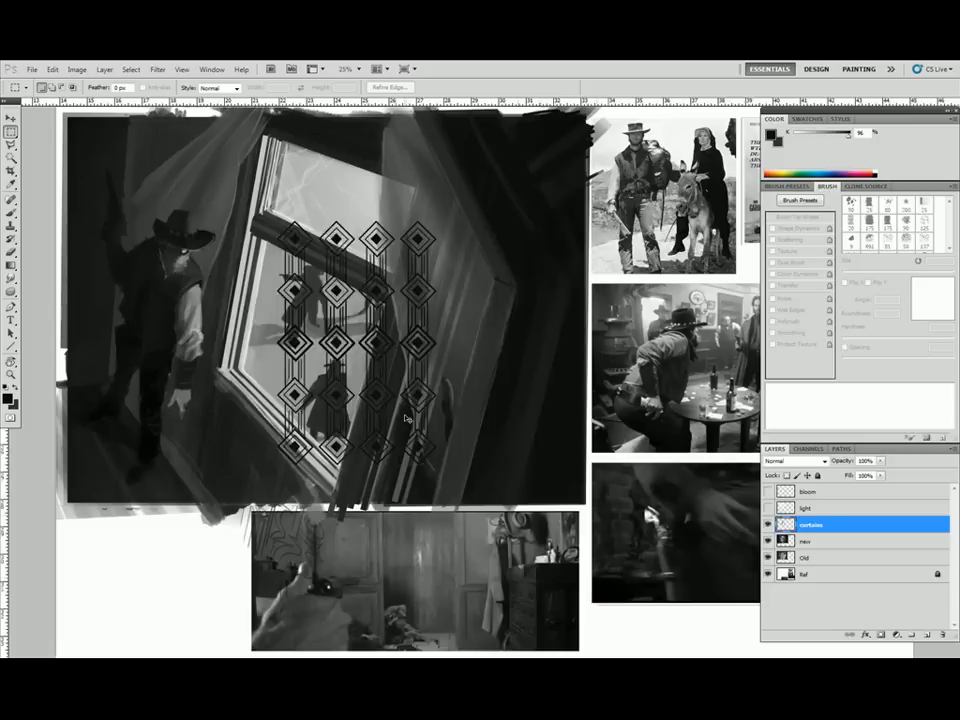
# Duplicate the diamond pattern and rotate, scale and distort the copy to cover the left curtain above the gunman
pyautogui.moveTo(413, 422); pyautogui.dragTo(312, 422)
pyautogui.moveTo(571, 543); pyautogui.dragTo(582, 558)
pyautogui.hotkey('ctrl', 't')
pyautogui.moveTo(510, 305); pyautogui.dragTo(600, 445)
pyautogui.moveTo(394, 479); pyautogui.dragTo(343, 293)
pyautogui.moveTo(532, 263); pyautogui.dragTo(444, 174)
pyautogui.moveTo(390, 109); pyautogui.dragTo(362, 146)
pyautogui.moveTo(287, 435); pyautogui.dragTo(345, 396)
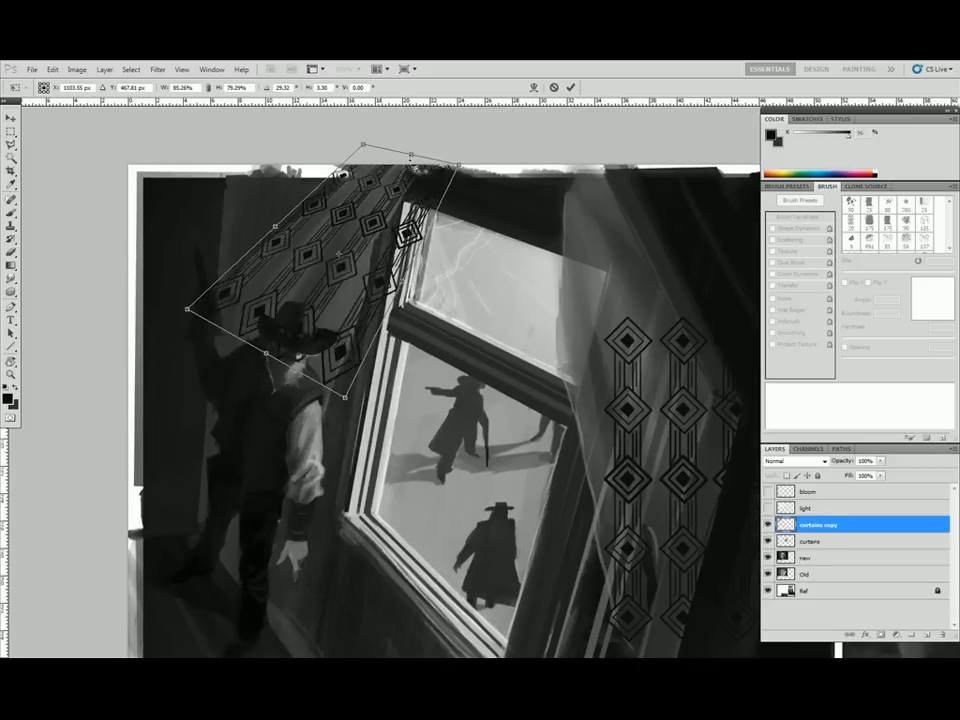
# Warp the copied diamond pattern to follow the left curtain's drape and adjust its shape with Liquify
pyautogui.rightClick(352, 288)
pyautogui.click(382, 375)
pyautogui.moveTo(390, 277); pyautogui.dragTo(373, 269)
pyautogui.moveTo(262, 381); pyautogui.dragTo(283, 329)
pyautogui.moveTo(165, 328); pyautogui.dragTo(216, 291)
pyautogui.moveTo(421, 153); pyautogui.dragTo(431, 135)
pyautogui.moveTo(392, 148); pyautogui.dragTo(392, 114)
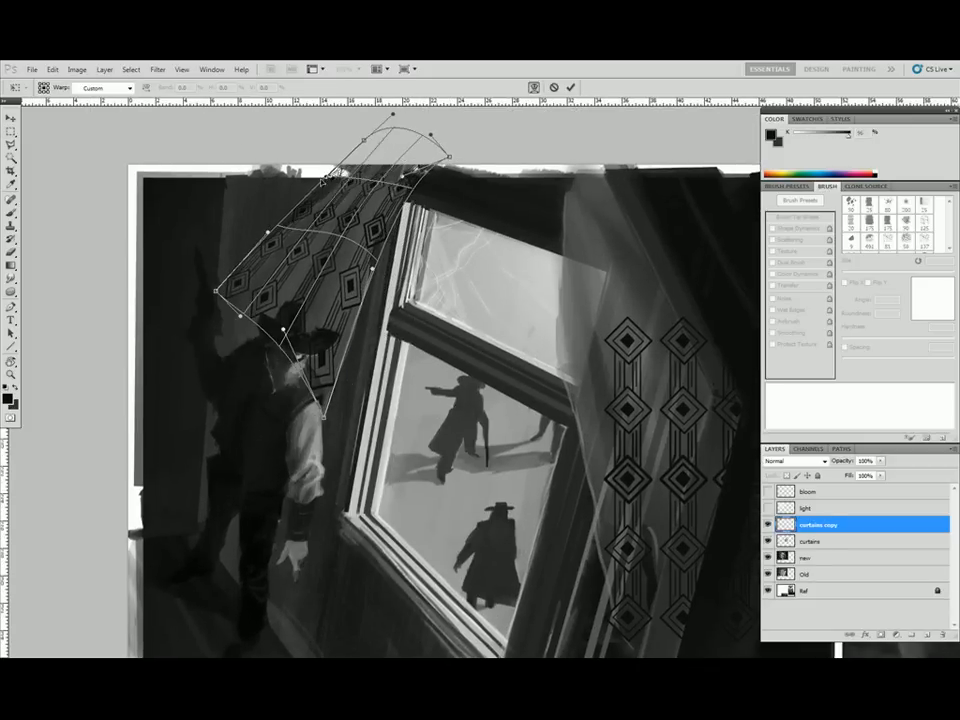
pyautogui.moveTo(318, 187); pyautogui.dragTo(357, 202)
pyautogui.press('Return')
pyautogui.hotkey('shift', 'ctrl', 'x')
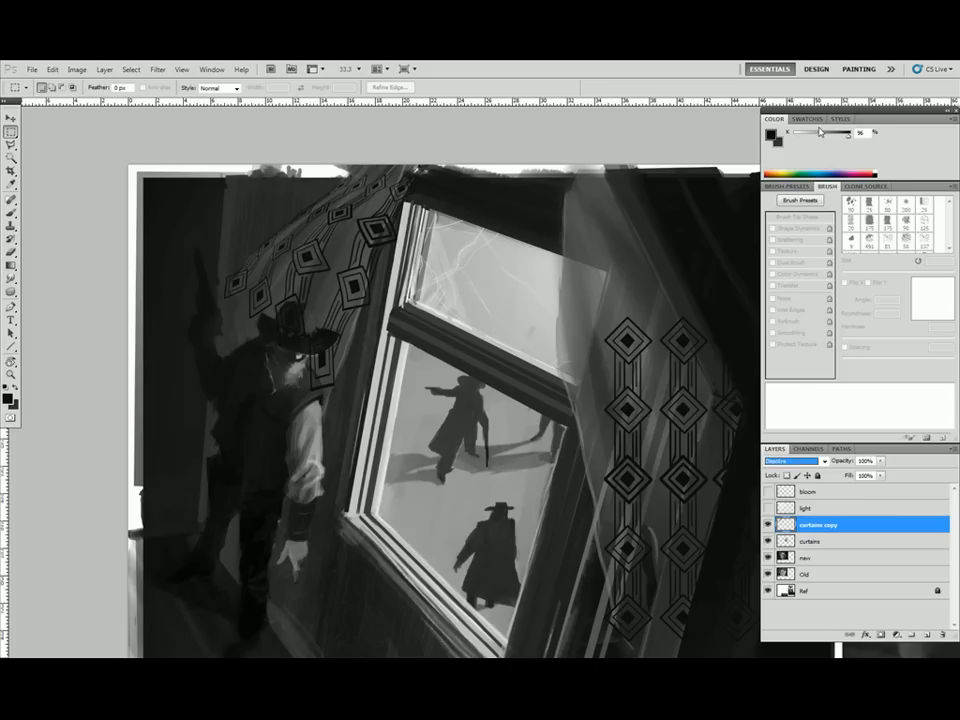
# Try several blend modes on the left curtain pattern and set its layer to Linear Dodge (Add)
pyautogui.press('Down')
pyautogui.press('Down')
pyautogui.press('Down')
pyautogui.press('Down')
pyautogui.press('Down')
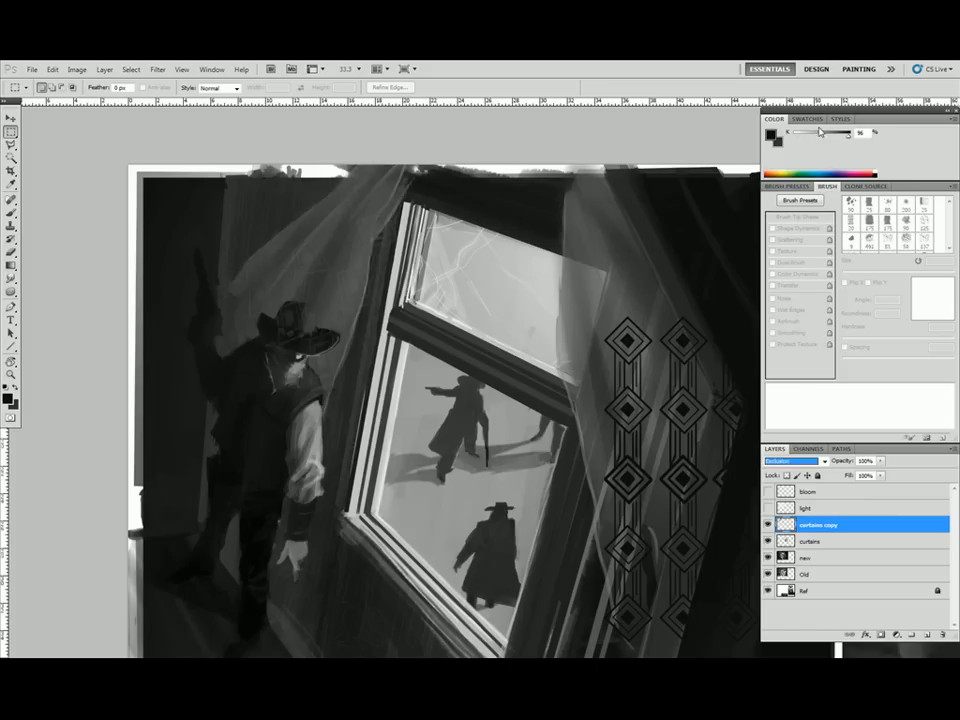
pyautogui.click(824, 462)
pyautogui.click(790, 177)
pyautogui.moveTo(852, 461); pyautogui.dragTo(906, 463)
pyautogui.click(798, 463)
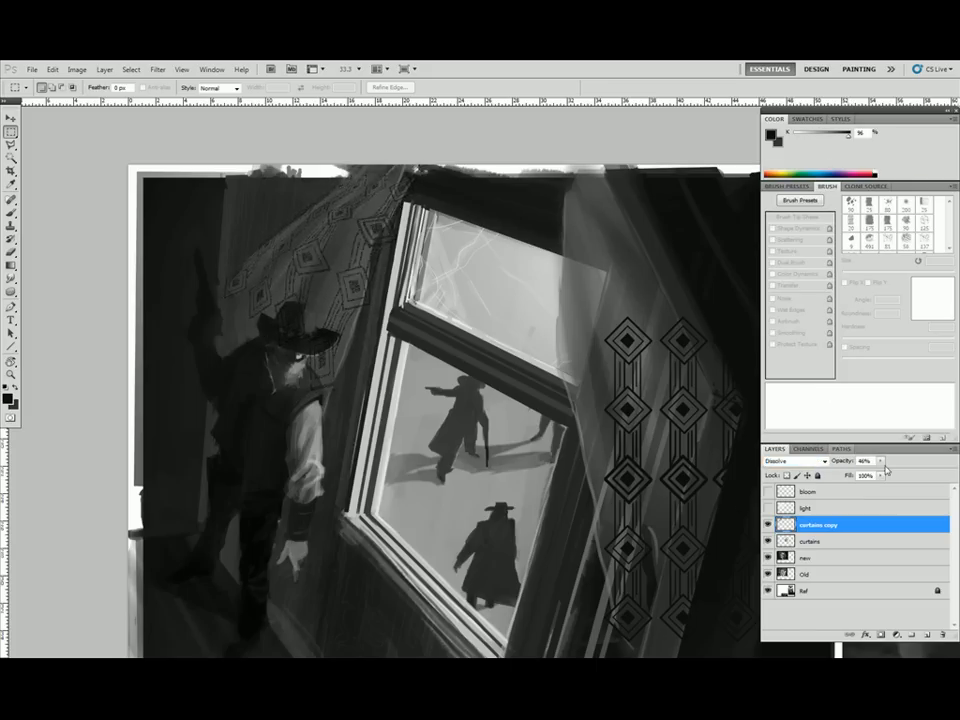
pyautogui.click(795, 268)
# Mask the left curtain pattern off the gunman and strengthen it by merging in a duplicate at 81% opacity
pyautogui.click(881, 635)
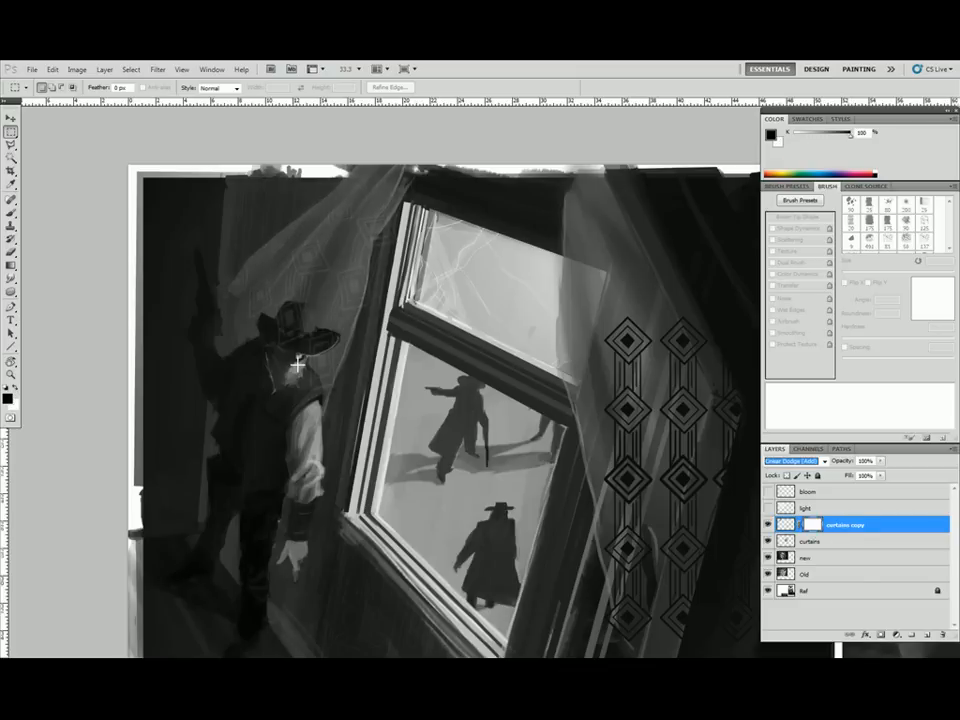
pyautogui.press('b')
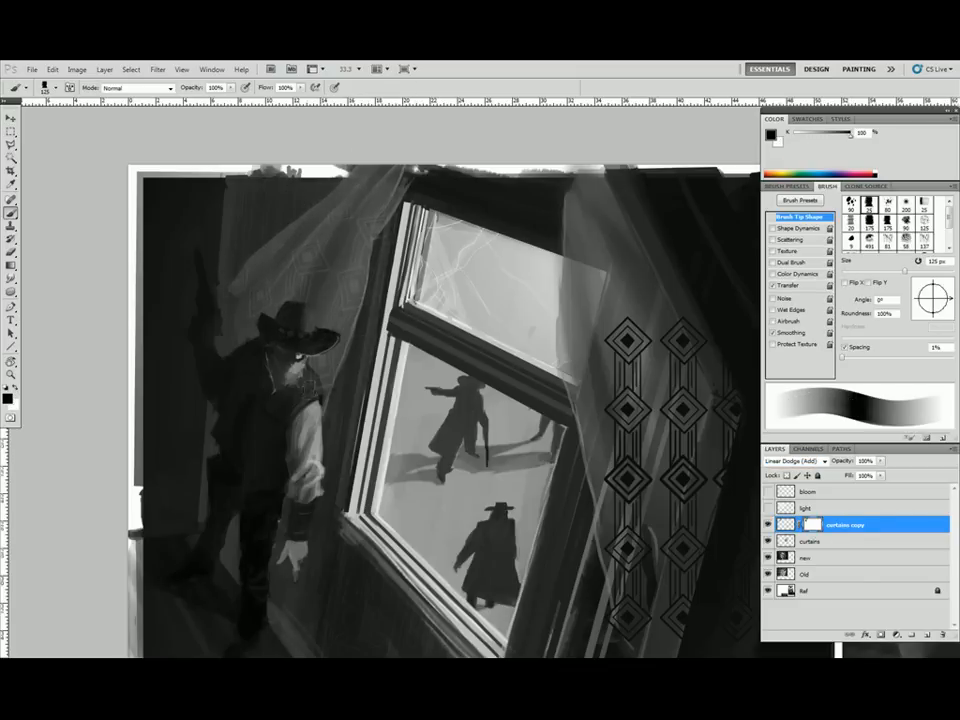
pyautogui.moveTo(891, 527); pyautogui.dragTo(927, 633)
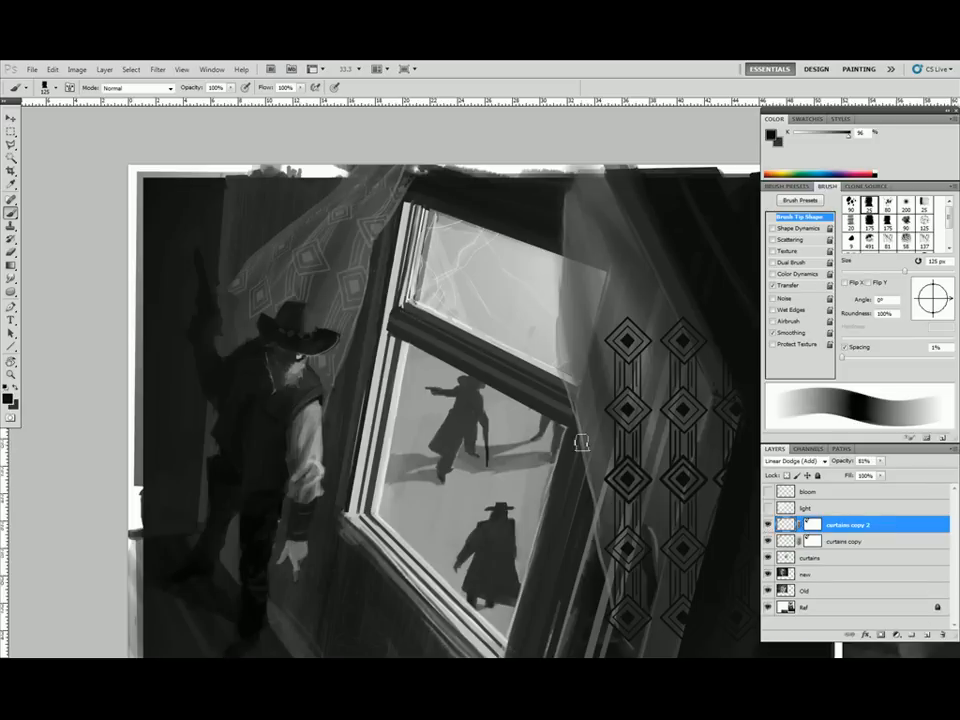
pyautogui.hotkey('ctrl', 'e')
pyautogui.click(495, 285)
pyautogui.click(812, 525)
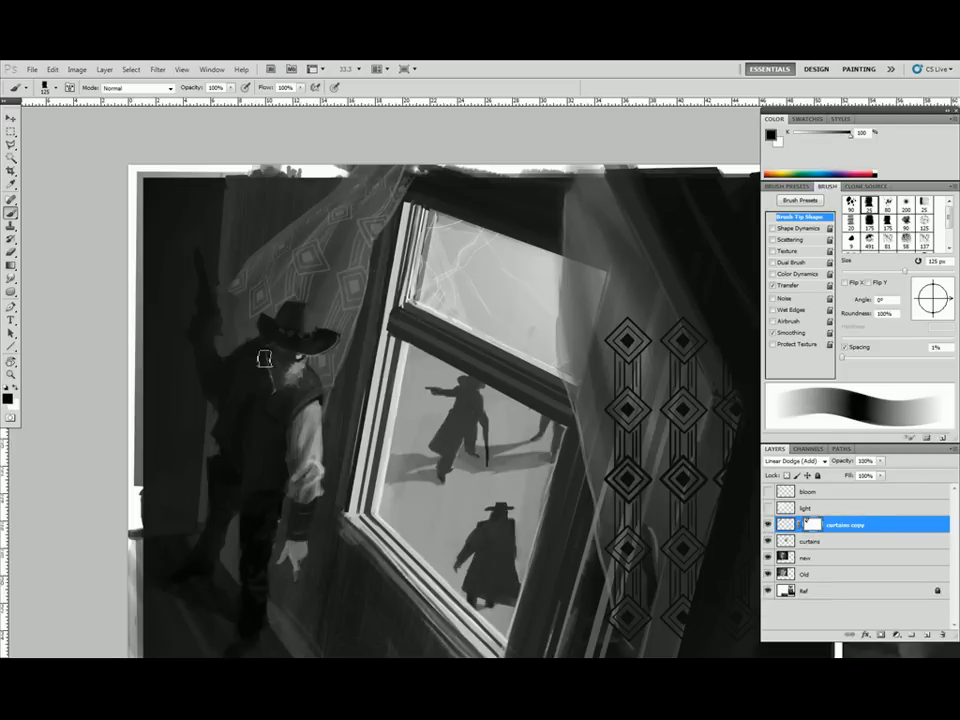
# Copy the remaining diamond pattern over the right curtain, extend it vertically and merge the copies into one layer
pyautogui.hotkey('ctrl', '-')
pyautogui.moveTo(578, 526); pyautogui.dragTo(400, 488)
pyautogui.click(858, 541)
pyautogui.moveTo(475, 449); pyautogui.dragTo(430, 251)
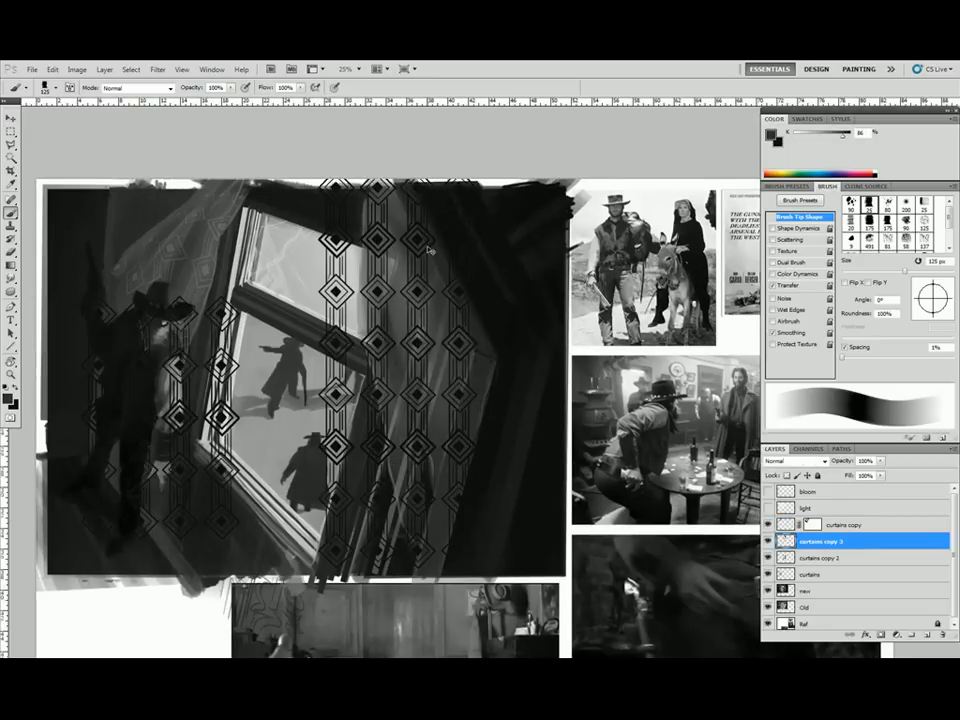
pyautogui.hotkey('ctrl', 'e')
# Widen the right pattern to about 133%, rotate it about -19° and skew it along the right curtain
pyautogui.moveTo(430, 451); pyautogui.dragTo(467, 463)
pyautogui.hotkey('ctrl', '-')
pyautogui.hotkey('ctrl', 't')
pyautogui.moveTo(503, 513); pyautogui.dragTo(588, 490)
pyautogui.moveTo(472, 422); pyautogui.dragTo(484, 422)
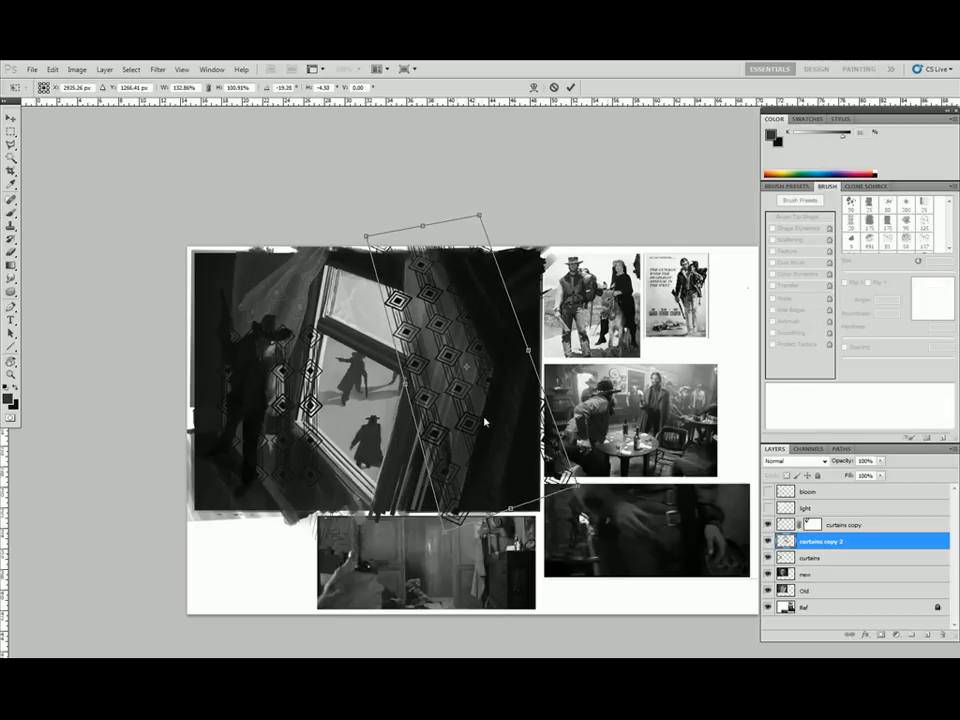
# Warp the right diamond pattern so its columns curve with the drape of the right curtain
pyautogui.click(534, 88)
pyautogui.moveTo(480, 214); pyautogui.dragTo(524, 214)
pyautogui.moveTo(366, 238); pyautogui.dragTo(408, 232)
pyautogui.moveTo(478, 221); pyautogui.dragTo(427, 229)
pyautogui.moveTo(443, 531); pyautogui.dragTo(455, 524)
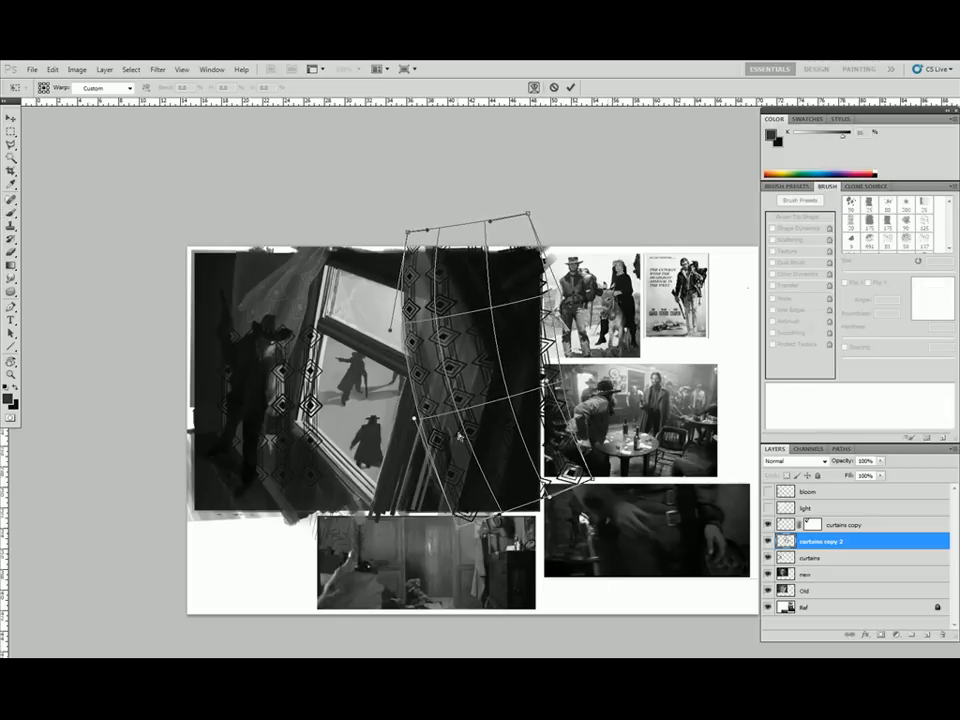
pyautogui.moveTo(495, 219); pyautogui.dragTo(476, 221)
pyautogui.moveTo(588, 483); pyautogui.dragTo(583, 485)
pyautogui.press('Return')
# Push the right pattern's columns into uneven folds with Liquify and save the document
pyautogui.hotkey('ctrl', 'shift', 'x')
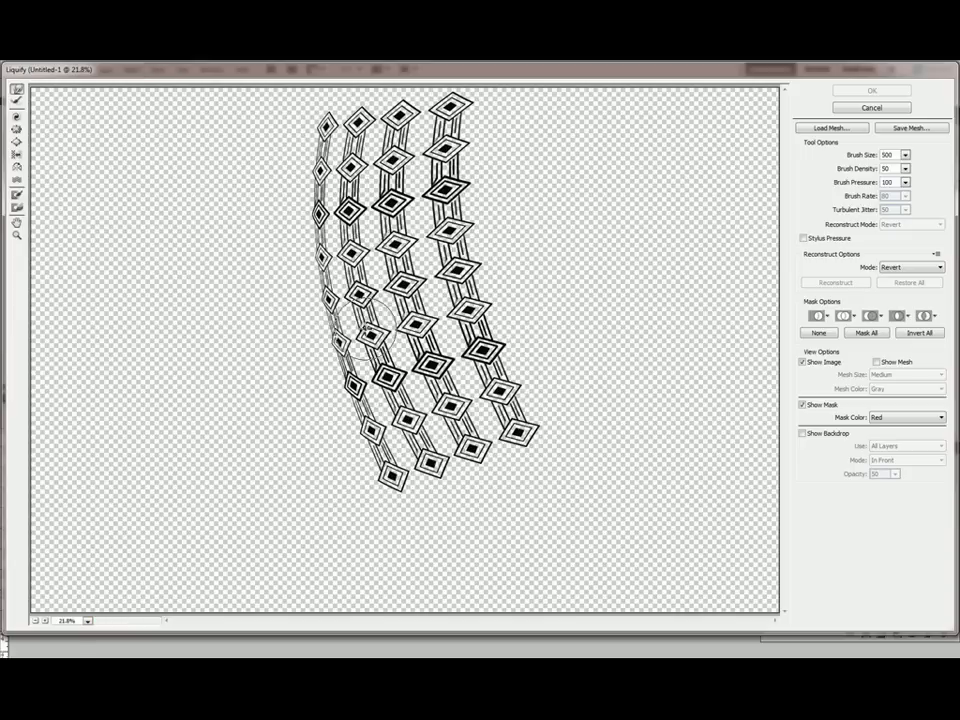
pyautogui.moveTo(370, 300); pyautogui.dragTo(352, 302)
pyautogui.moveTo(396, 258); pyautogui.dragTo(350, 260)
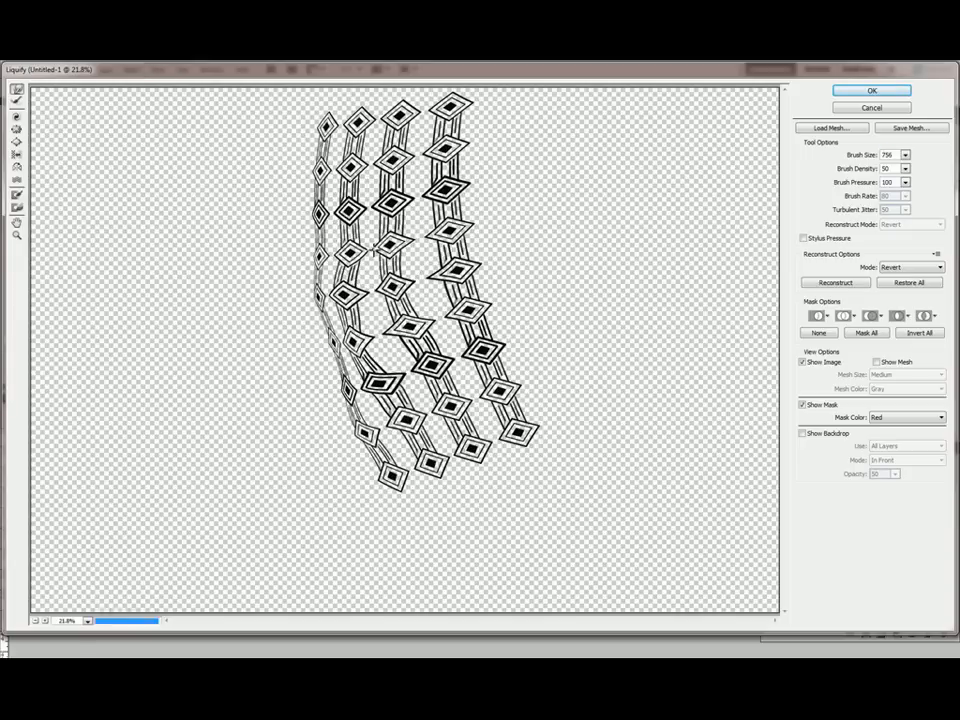
pyautogui.moveTo(398, 203); pyautogui.dragTo(384, 199)
pyautogui.press('Return')
pyautogui.click(33, 70)
pyautogui.click(60, 235)
pyautogui.click(607, 247)
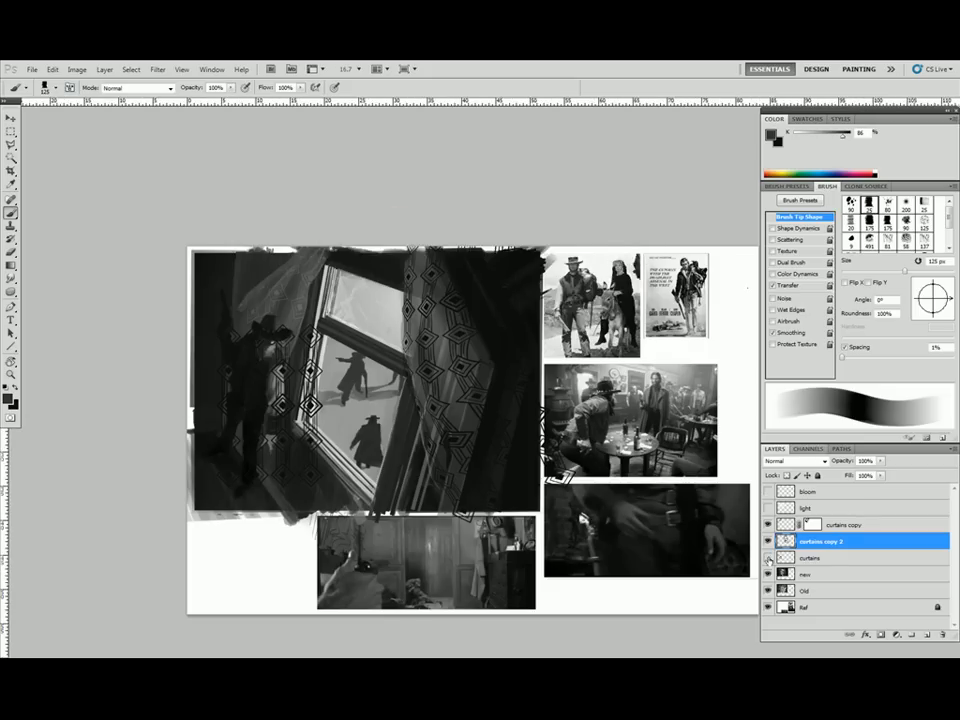
# Hide the original curtains layer, set the right curtain pattern to Linear Dodge (Add) and give it a layer mask
pyautogui.click(768, 558)
pyautogui.click(845, 525)
pyautogui.click(845, 541)
pyautogui.click(797, 461)
pyautogui.click(804, 285)
pyautogui.click(880, 634)
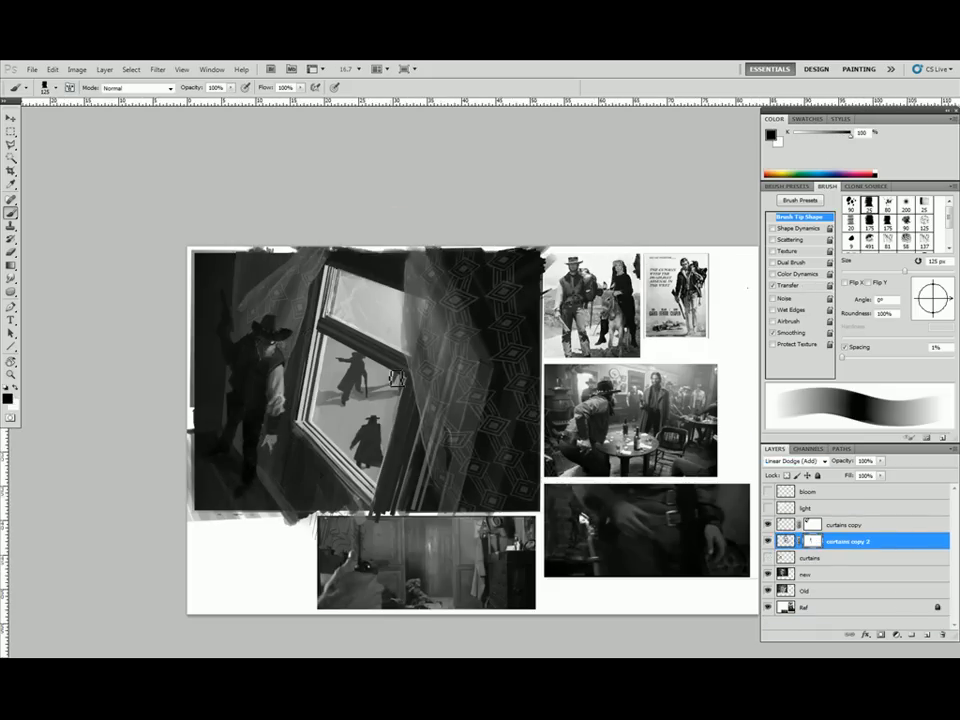
# Outline the area beyond the right curtain with the Polygonal Lasso and fill it black on the mask
pyautogui.press('l')
pyautogui.click(428, 240)
pyautogui.click(484, 358)
pyautogui.click(432, 543)
pyautogui.click(574, 215)
pyautogui.hotkey('alt', 'BackSpace')
pyautogui.hotkey('ctrl', 'd')
# Merge both curtain patterns into the painting layer named new and delete the unused curtains layer
pyautogui.click(882, 528)
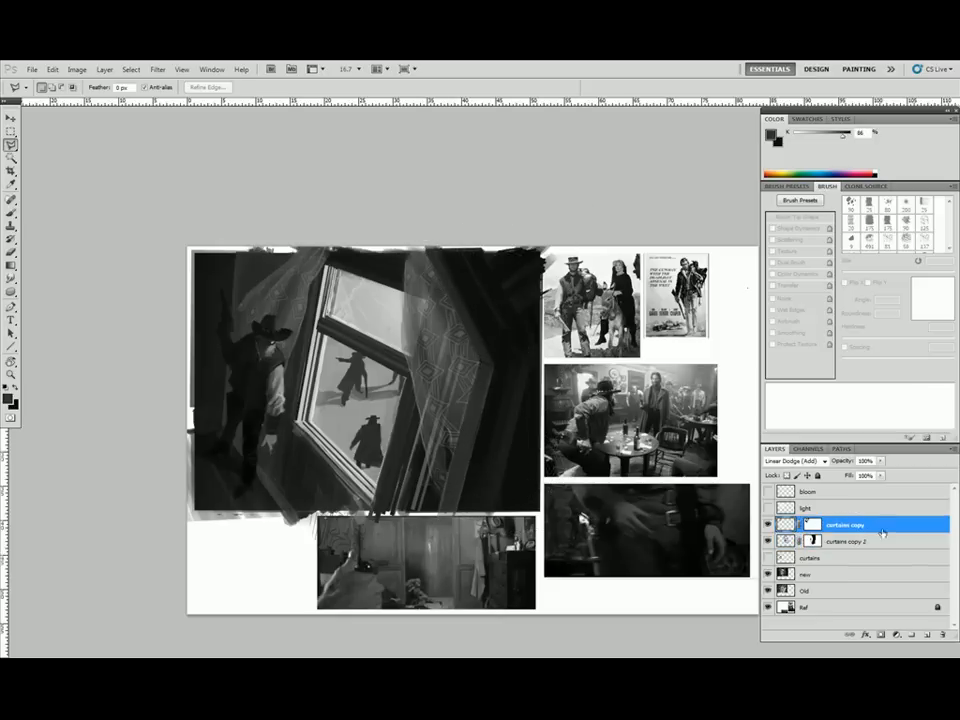
pyautogui.hotkey('ctrl', 'e')
pyautogui.click(158, 70)
pyautogui.click(718, 164)
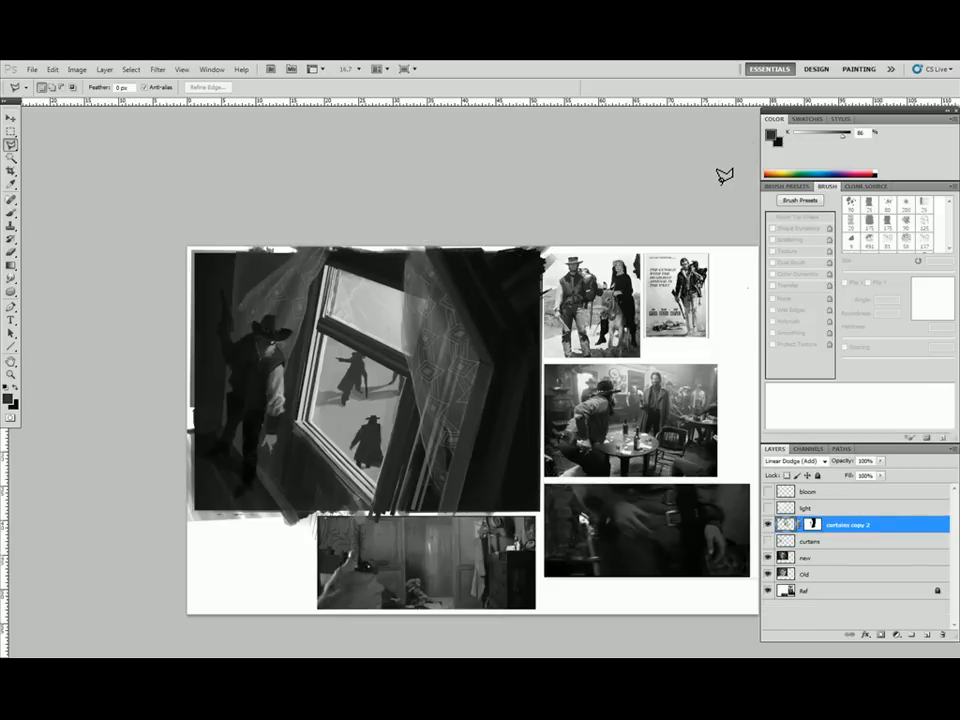
pyautogui.moveTo(904, 525); pyautogui.dragTo(904, 551)
pyautogui.hotkey('ctrl', 'e')
pyautogui.click(860, 525)
pyautogui.press('Delete')
# Add a new layer and paint fine edge details on the gunman's holster, legs and boots with a 15 px brush
pyautogui.hotkey('ctrl', '+')
pyautogui.hotkey('ctrl', 'shift', 'alt', 'n')
pyautogui.press('b')
pyautogui.hotkey('ctrl', '+')
pyautogui.hotkey('ctrl', '+')
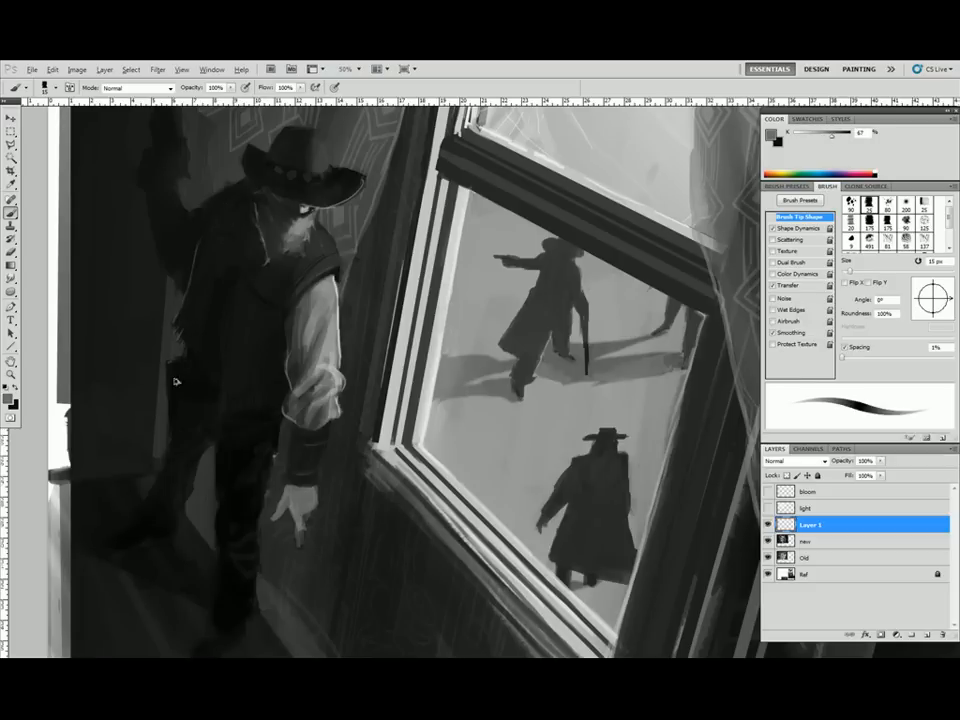
pyautogui.keyDown('alt'); pyautogui.click(288, 350); pyautogui.keyUp('alt')
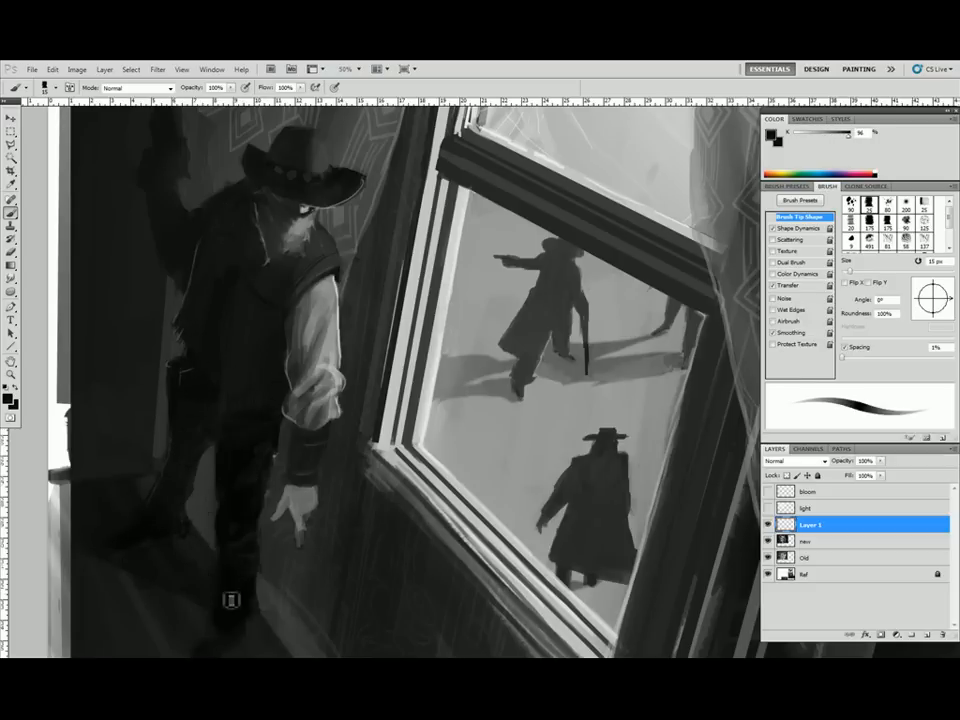
pyautogui.moveTo(229, 600); pyautogui.dragTo(378, 460)
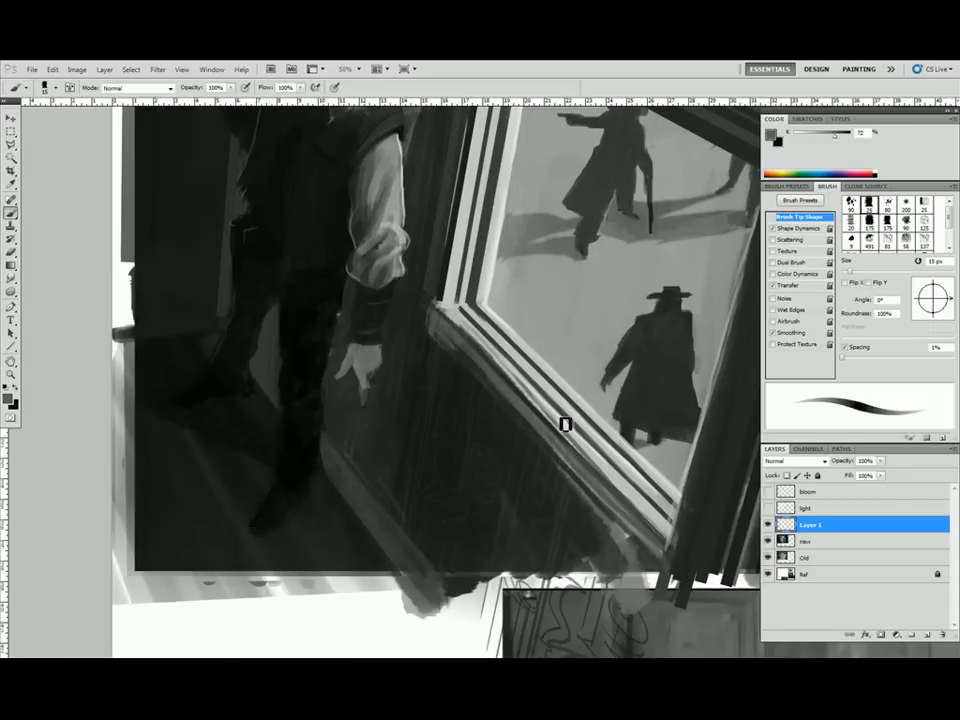
# Clean up the edges of the lower window frame and sill with straight strokes in sampled greys
pyautogui.moveTo(565, 425); pyautogui.dragTo(550, 363)
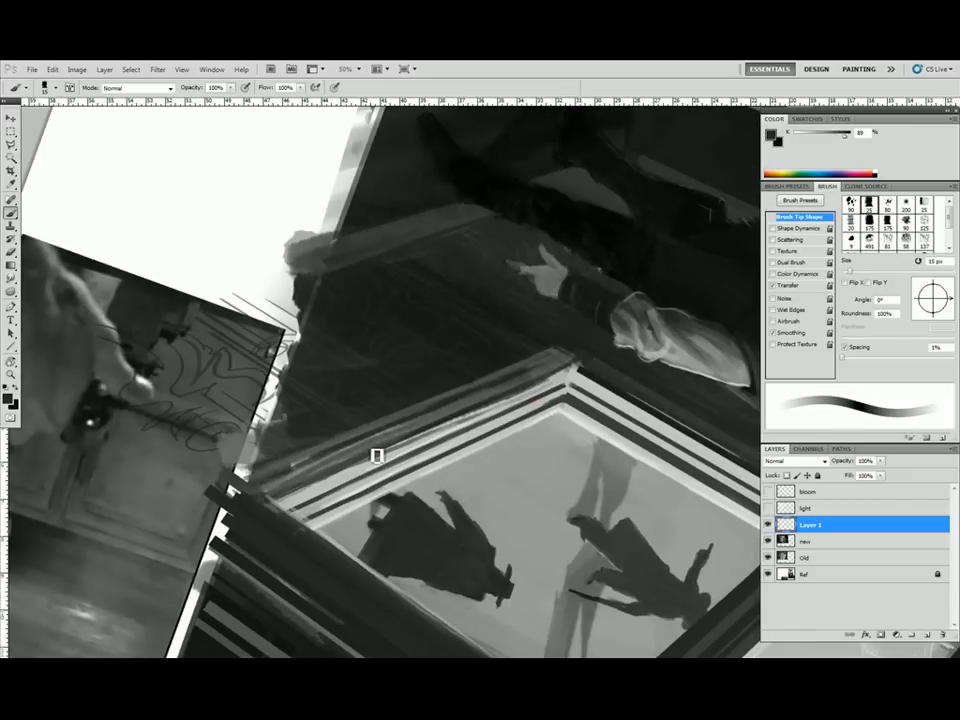
pyautogui.keyDown('alt'); pyautogui.click(272, 491); pyautogui.keyUp('alt')
pyautogui.moveTo(276, 486)
pyautogui.mouseDown()
pyautogui.moveTo(578, 361)
pyautogui.moveTo(438, 321)
pyautogui.moveTo(391, 516)
pyautogui.mouseUp()
pyautogui.moveTo(436, 578); pyautogui.dragTo(393, 509)
pyautogui.moveTo(449, 566); pyautogui.dragTo(490, 614)
pyautogui.hotkey('ctrl', '-')
pyautogui.hotkey('ctrl', '-')
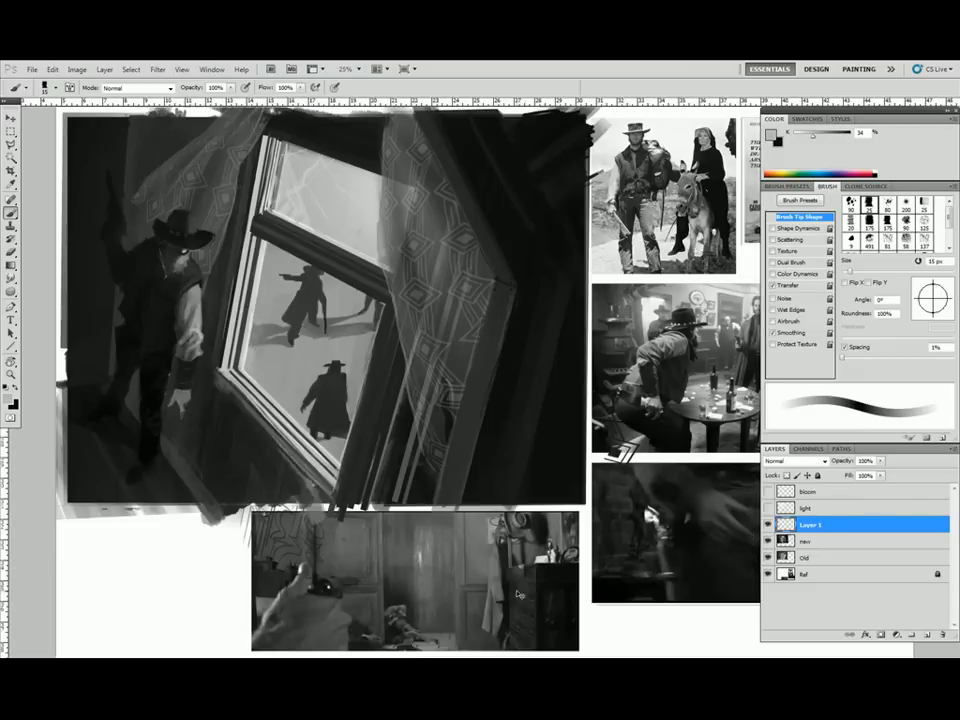
pyautogui.moveTo(225, 385); pyautogui.dragTo(330, 505)
# Refine the gunman's neck, collar and vest shoulder with sampled greys and a 9 px brush
pyautogui.keyDown('alt'); pyautogui.click(404, 510); pyautogui.keyUp('alt')
pyautogui.moveTo(192, 341); pyautogui.dragTo(302, 393)
pyautogui.hotkey('ctrl', '+')
pyautogui.keyDown('alt'); pyautogui.click(296, 268); pyautogui.keyUp('alt')
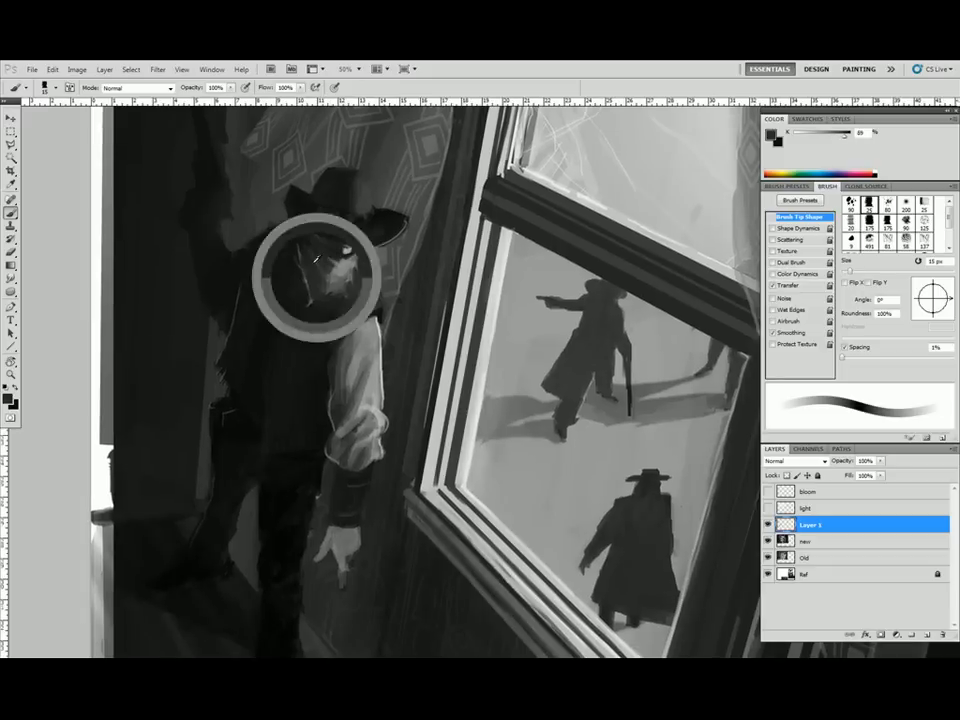
pyautogui.press(']')
pyautogui.press('[')
pyautogui.press('[')
pyautogui.press('[')
pyautogui.keyDown('alt'); pyautogui.click(361, 333); pyautogui.keyUp('alt')
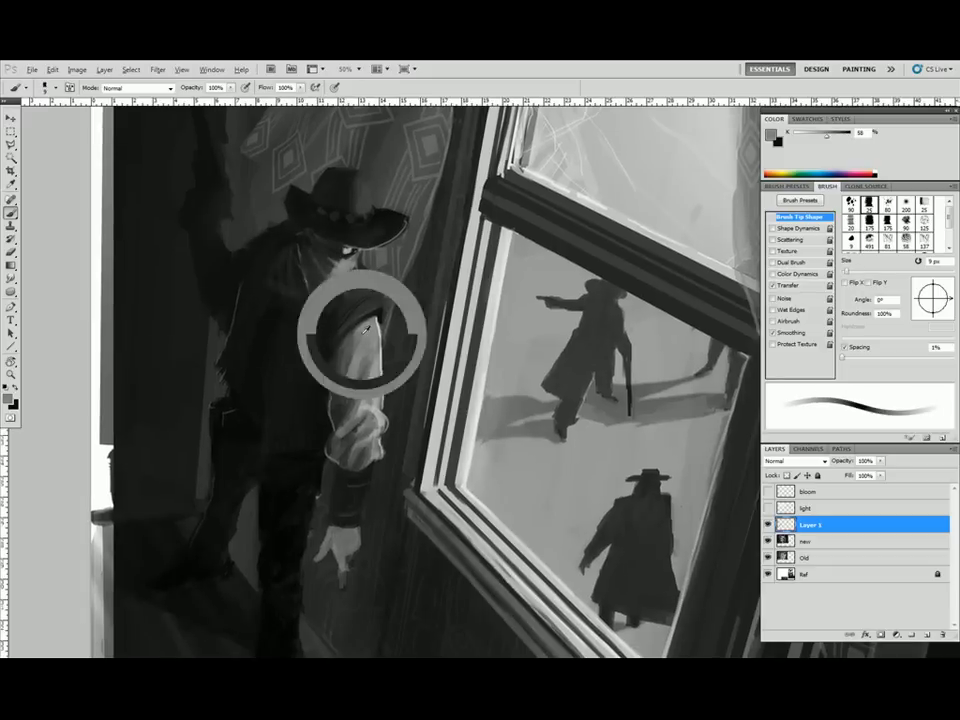
pyautogui.moveTo(299, 247); pyautogui.dragTo(302, 266)
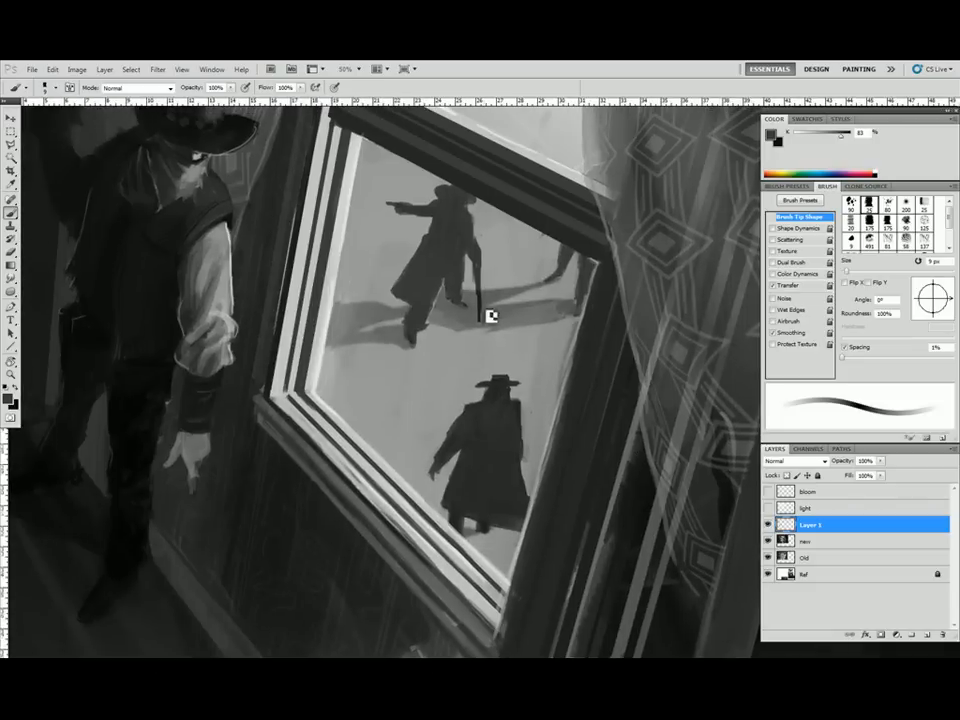
# Draw straight 10 px lines in 89% grey along the window frame on the new layer
pyautogui.press('o')
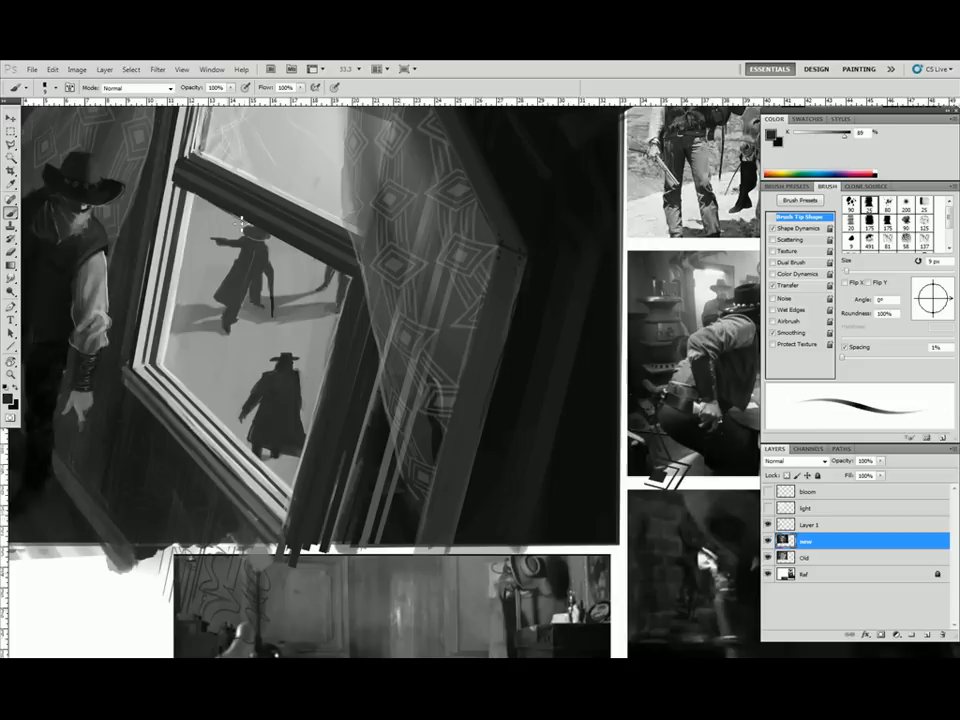
pyautogui.keyDown('alt'); pyautogui.click(196, 193); pyautogui.keyUp('alt')
pyautogui.press('u')
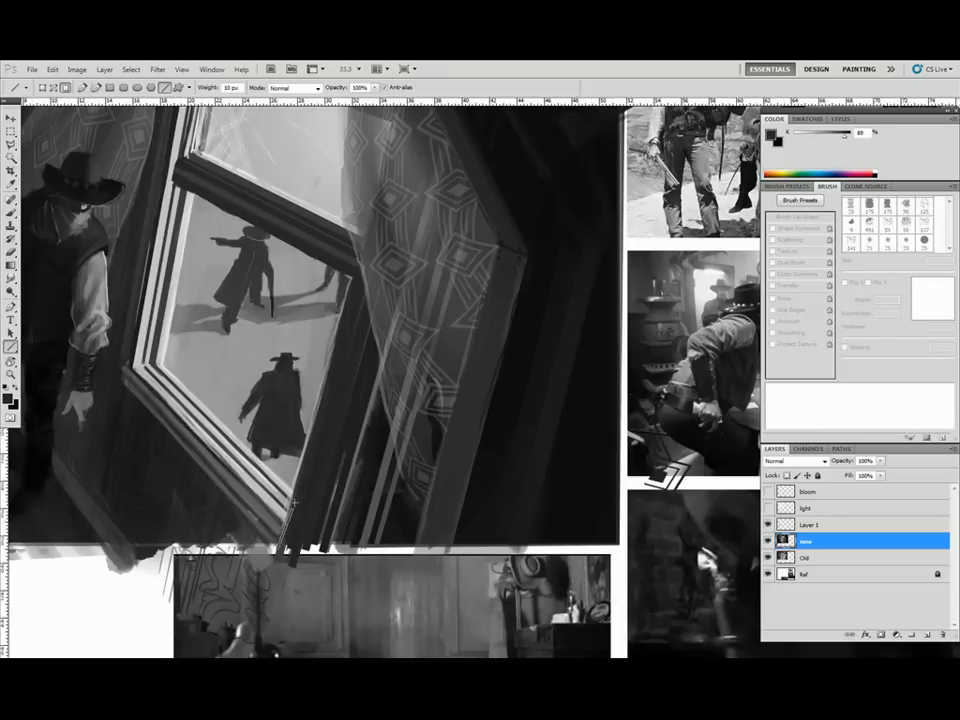
pyautogui.moveTo(364, 301); pyautogui.dragTo(425, 390)
pyautogui.moveTo(316, 419); pyautogui.dragTo(396, 411)
pyautogui.press('b')
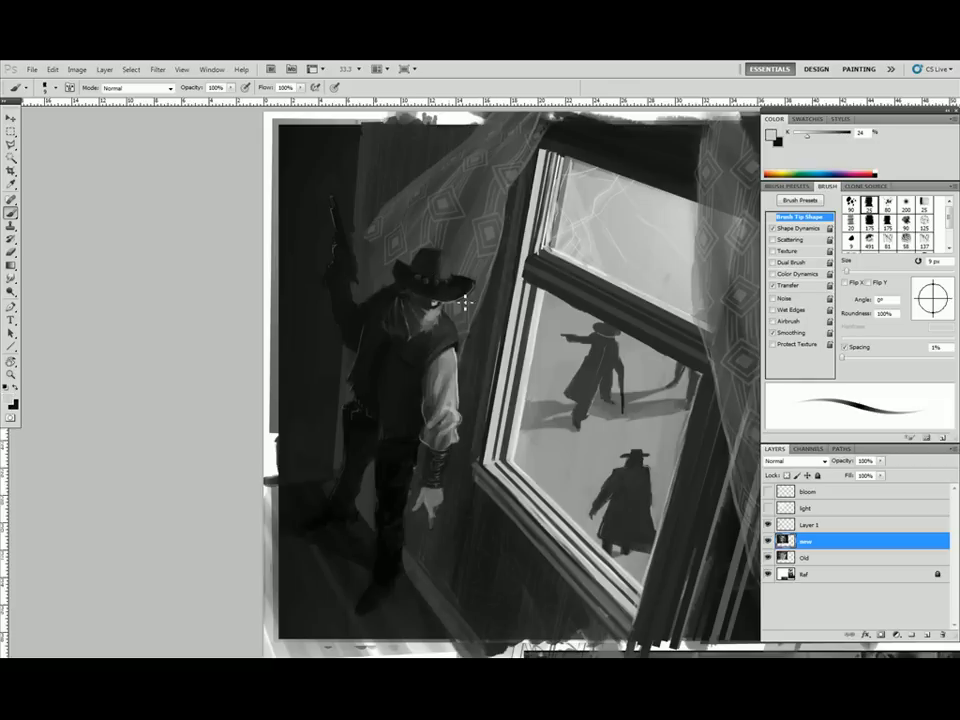
# Select everything outside the painting's rectangular frame and fill it with black on Layer 1
pyautogui.hotkey('ctrl', '-')
pyautogui.hotkey('ctrl', '-')
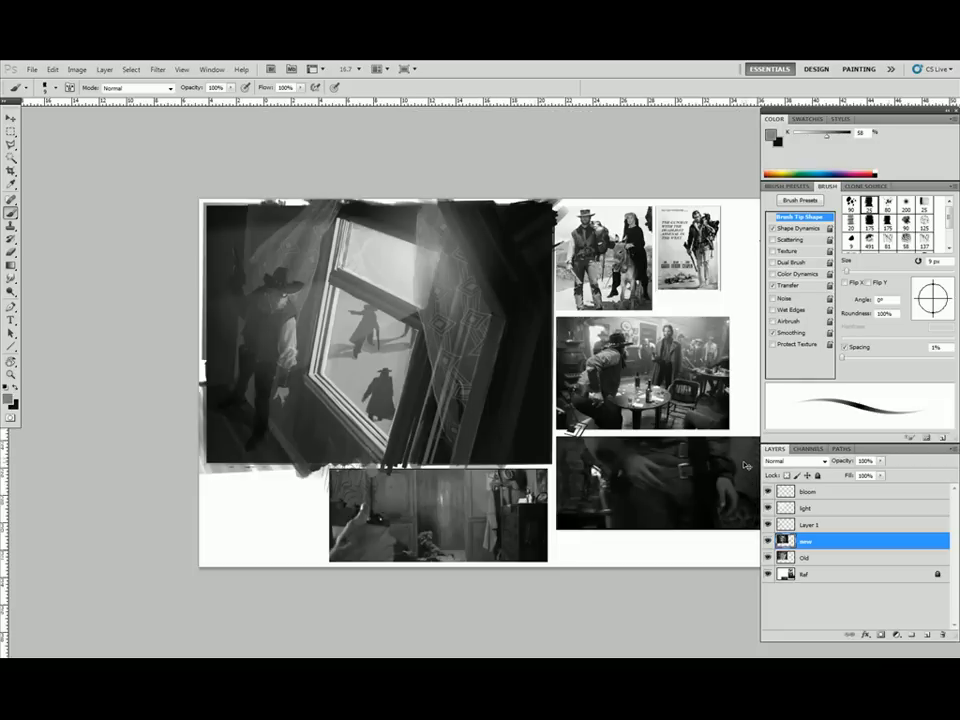
pyautogui.press('m')
pyautogui.moveTo(210, 207); pyautogui.dragTo(567, 470)
pyautogui.hotkey('ctrl', 'shift', 'i')
pyautogui.click(812, 525)
pyautogui.press('x')
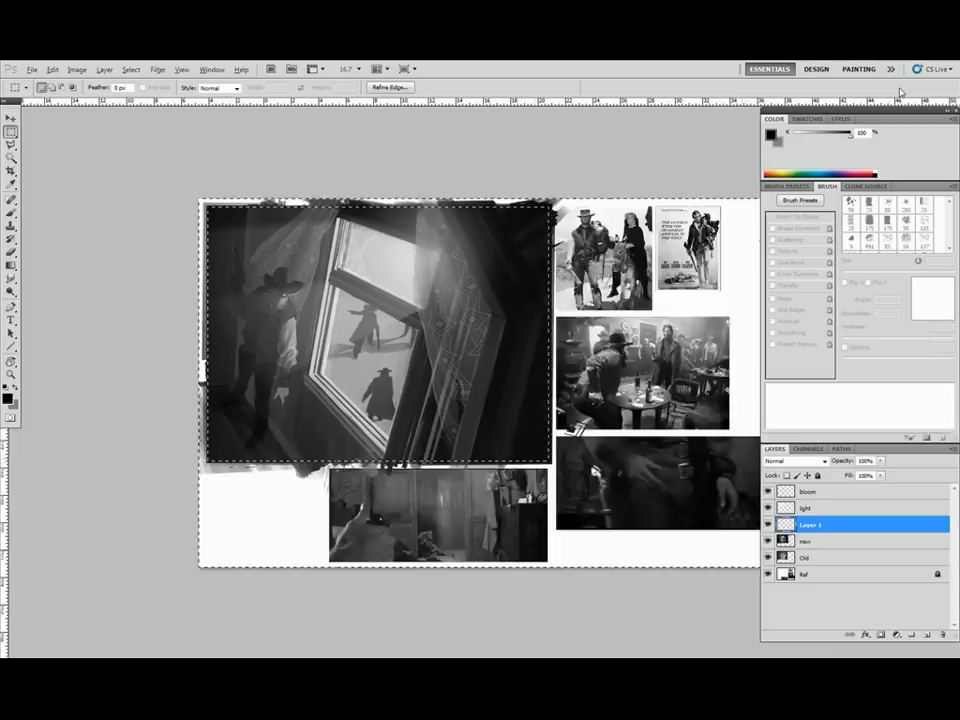
pyautogui.hotkey('alt', 'BackSpace')
pyautogui.hotkey('ctrl', 'd')
# Merge Layer 1 with the black surround down into the new layer
pyautogui.click(810, 541)
pyautogui.press('b')
pyautogui.keyDown('alt'); pyautogui.click(375, 456); pyautogui.keyUp('alt')
pyautogui.click(859, 524)
pyautogui.hotkey('ctrl', 'e')
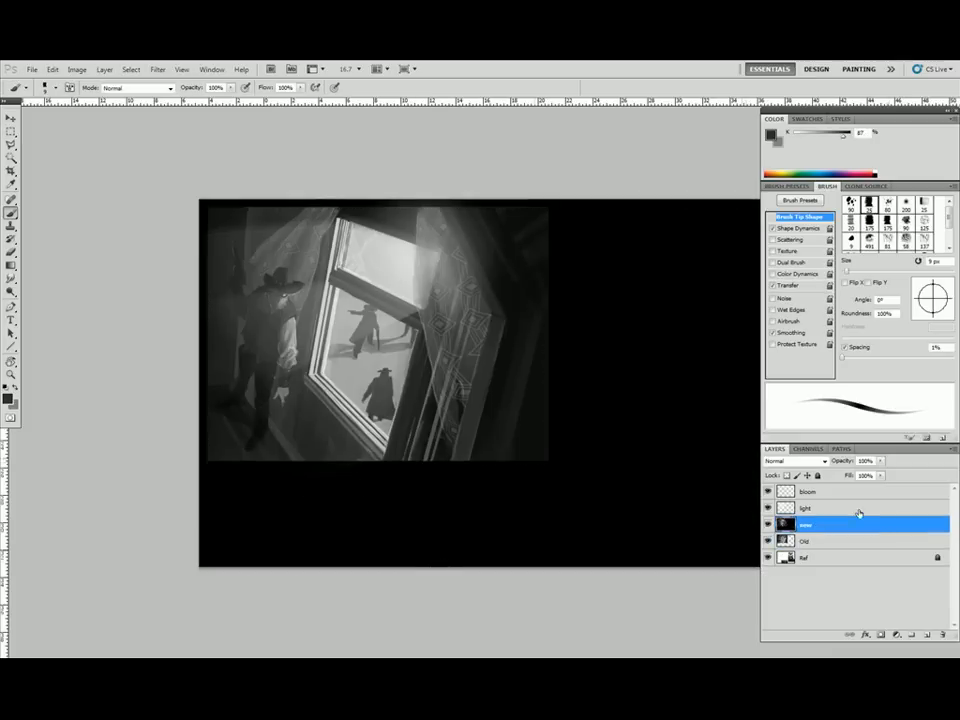
# Hide the light layer and add an empty layer directly above the new layer
pyautogui.click(855, 509)
pyautogui.click(768, 493)
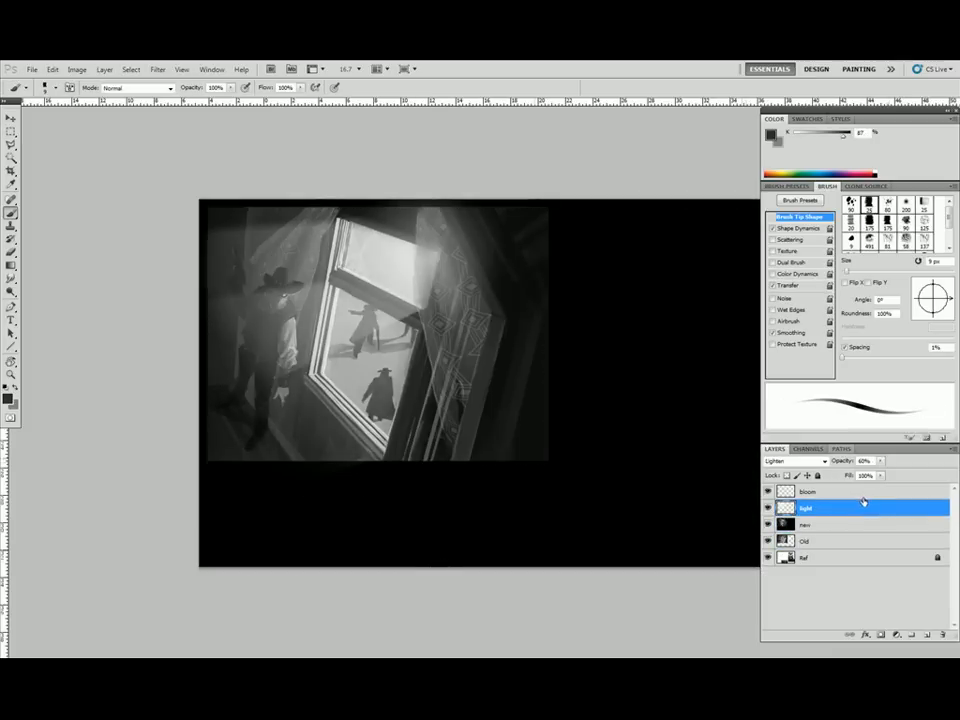
pyautogui.click(768, 508)
pyautogui.hotkey('ctrl', '+')
pyautogui.hotkey('ctrl', '+')
pyautogui.click(834, 525)
pyautogui.keyDown('alt'); pyautogui.click(302, 358); pyautogui.keyUp('alt')
pyautogui.click(927, 635)
# Outline the shadow area on the floor around the foreground gunman's feet with the Polygonal Lasso on Layer 1
pyautogui.press('l')
pyautogui.click(350, 596)
pyautogui.click(312, 574)
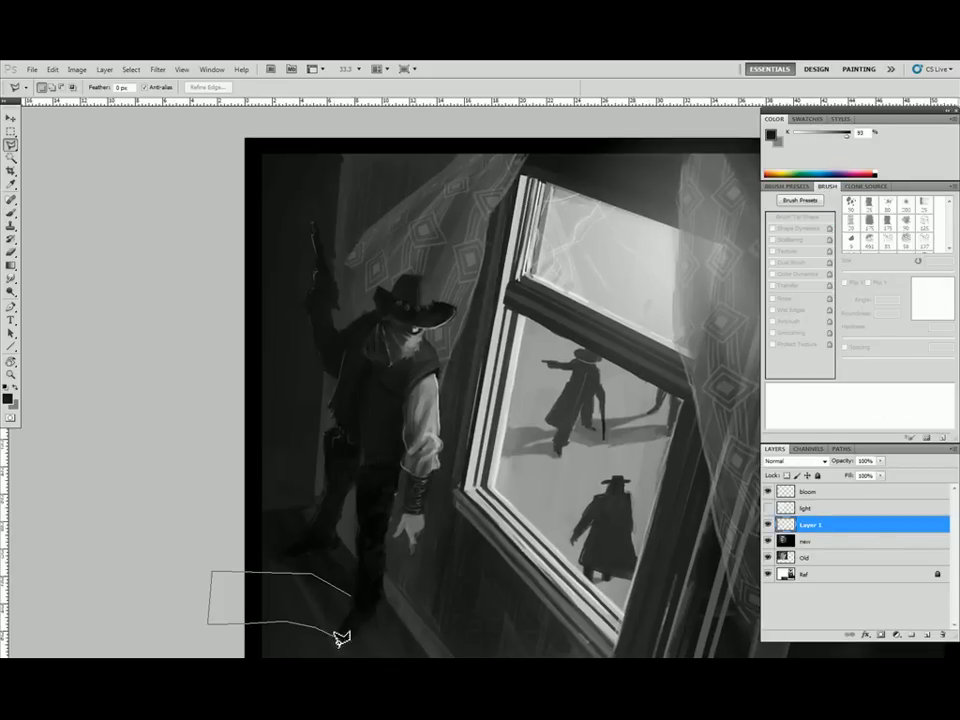
pyautogui.click(338, 638)
pyautogui.click(354, 600)
pyautogui.keyDown('alt'); pyautogui.click(318, 637); pyautogui.keyUp('alt')
pyautogui.click(321, 615)
pyautogui.click(187, 577)
pyautogui.click(326, 622)
# Darken the selected floor area with a near-black gradient at 30% opacity, and clear the selection
pyautogui.press('g')
pyautogui.keyDown('alt'); pyautogui.click(368, 570); pyautogui.keyUp('alt')
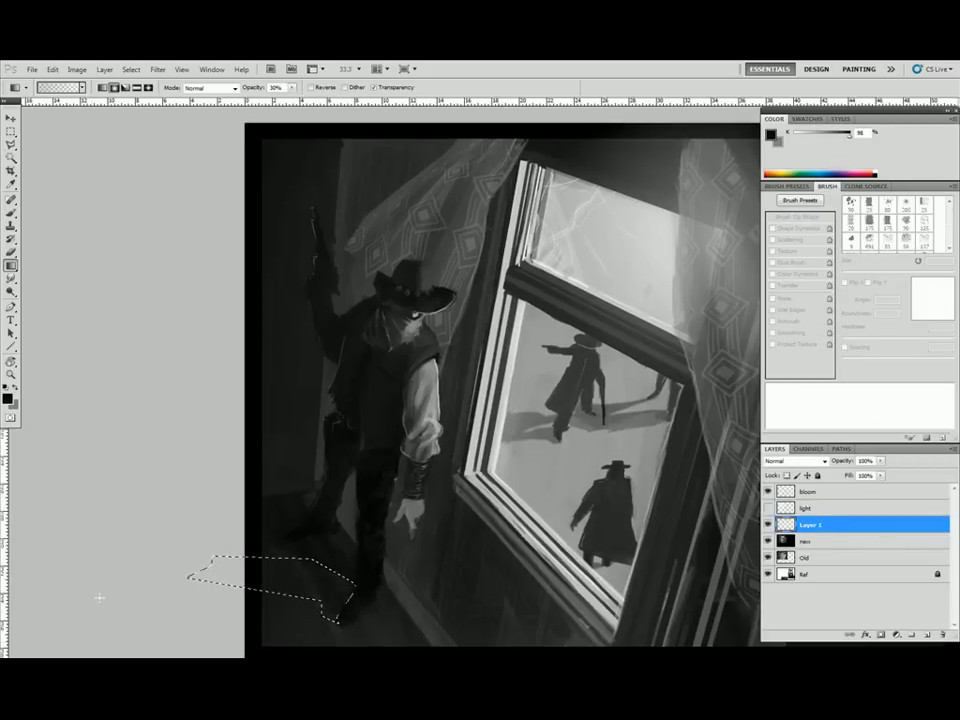
pyautogui.moveTo(99, 597); pyautogui.dragTo(516, 579)
pyautogui.hotkey('ctrl', 'd')
# Blur the floor shadow and merge its layer down into the new layer
pyautogui.click(158, 70)
pyautogui.moveTo(166, 173)
pyautogui.click(306, 217)
pyautogui.press('Return')
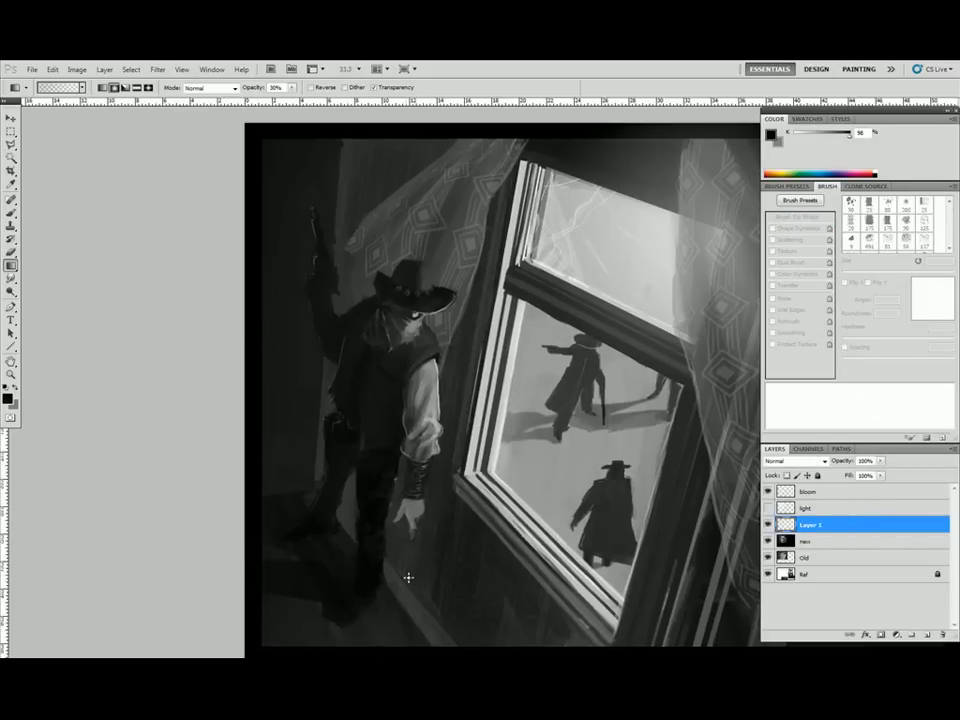
pyautogui.hotkey('ctrl', '-')
pyautogui.hotkey('ctrl', 'e')
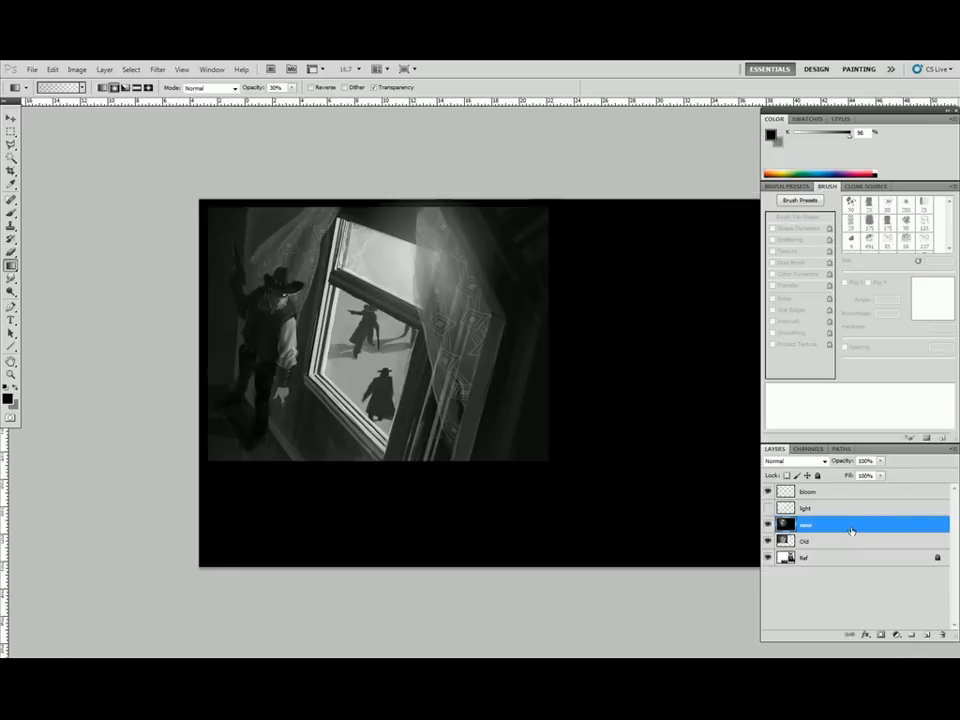
# Set the bloom layer's blending mode to Lighten and save the document
pyautogui.click(850, 491)
pyautogui.click(795, 461)
pyautogui.click(793, 246)
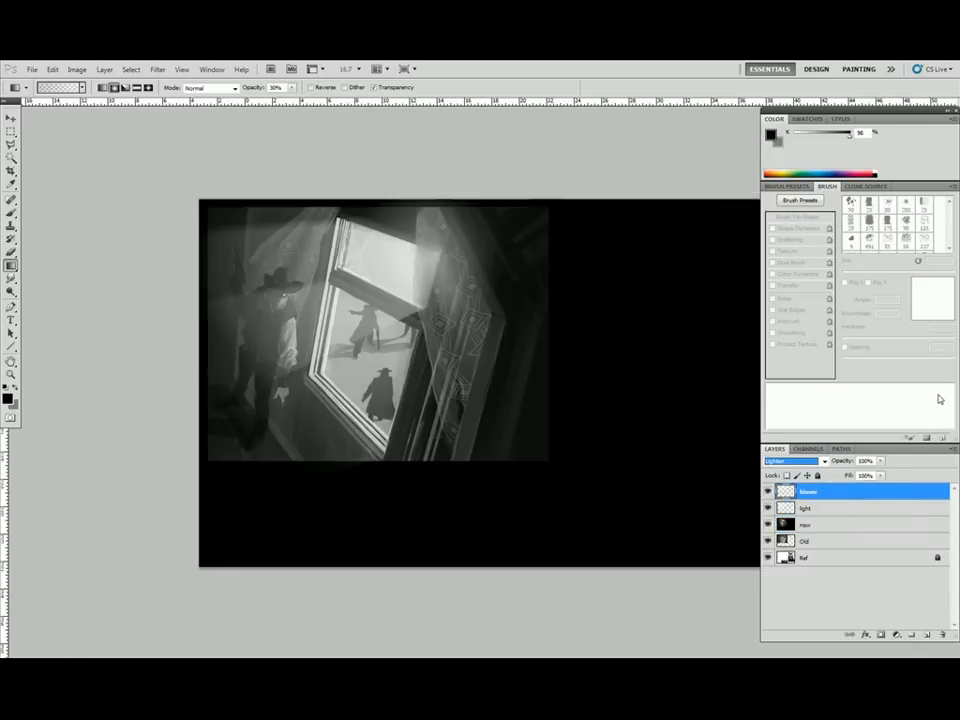
pyautogui.hotkey('alt', 'f')
pyautogui.press('s')
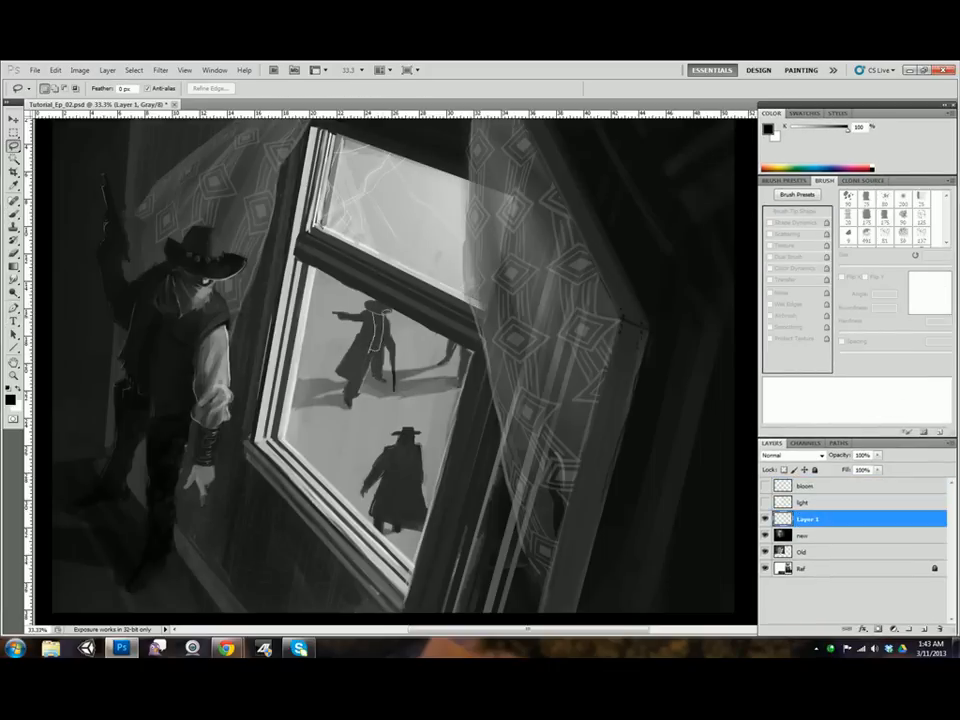
# Paint dark torso and coat details on the pointing gunman outside the window with a 15 px brush on Layer 1
pyautogui.press('b')
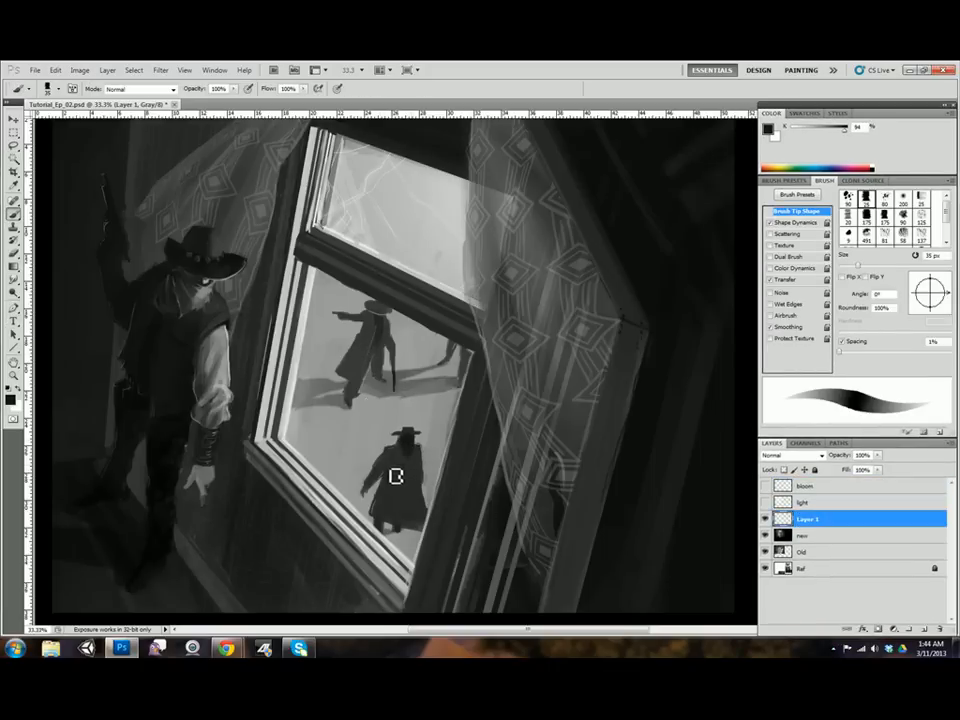
pyautogui.press('[')
pyautogui.press('[')
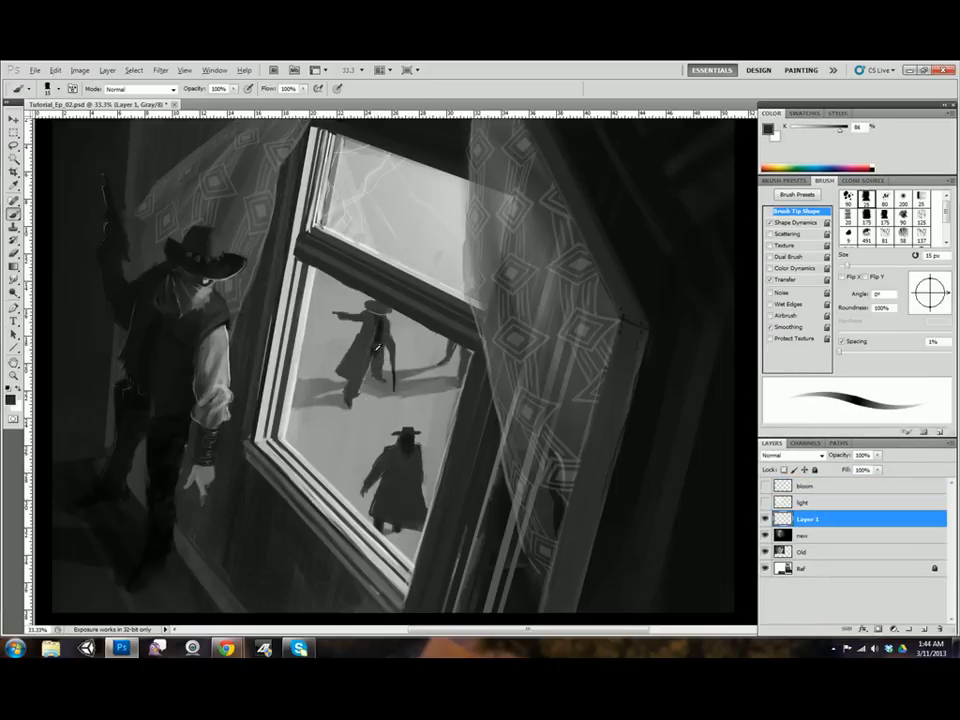
pyautogui.keyDown('alt'); pyautogui.click(375, 312); pyautogui.keyUp('alt')
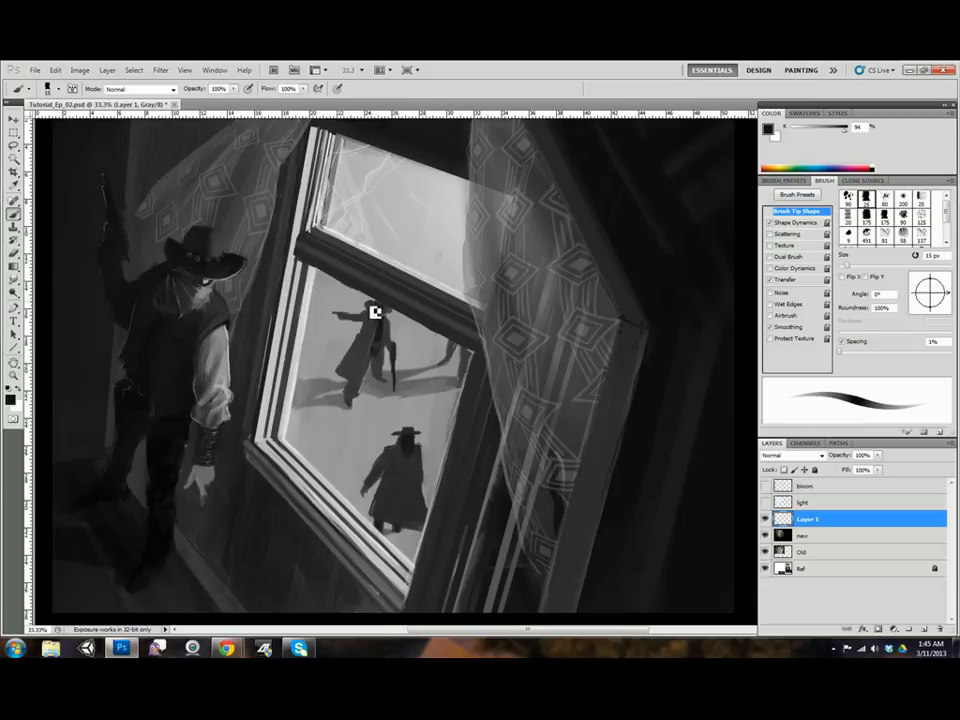
pyautogui.keyDown('alt'); pyautogui.click(391, 364); pyautogui.keyUp('alt')
pyautogui.keyDown('alt'); pyautogui.click(361, 347); pyautogui.keyUp('alt')
pyautogui.moveTo(352, 368); pyautogui.dragTo(343, 391)
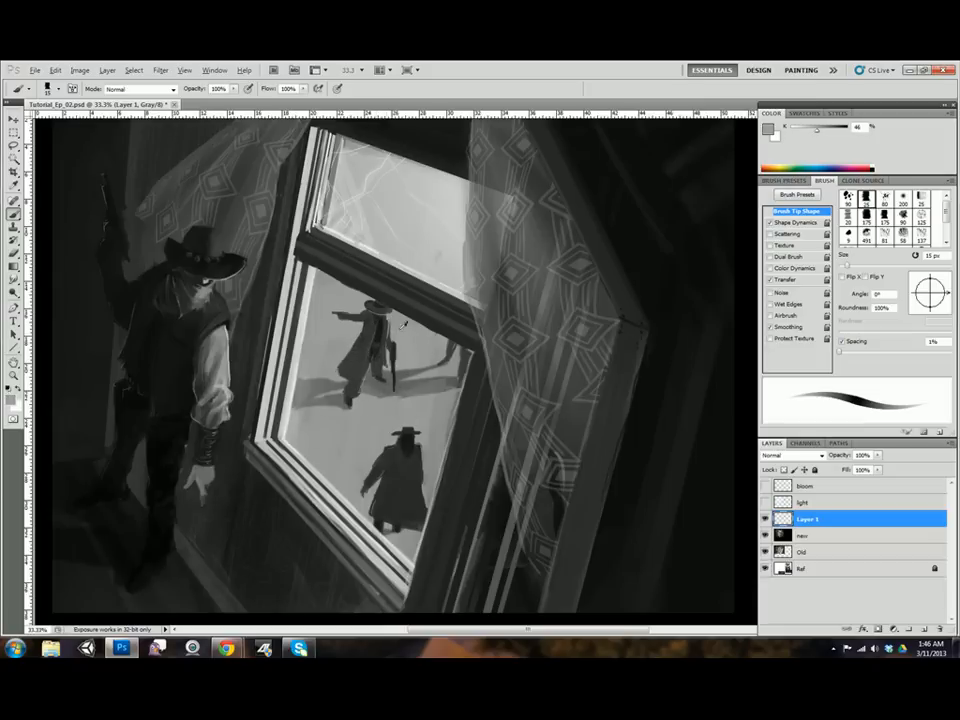
# Repaint the pointing gunman's lower legs in sampled greys, enlarging the brush to 30 px
pyautogui.keyDown('alt'); pyautogui.click(387, 371); pyautogui.keyUp('alt')
pyautogui.press(']')
pyautogui.press(']')
pyautogui.press(']')
pyautogui.keyDown('alt'); pyautogui.click(355, 391); pyautogui.keyUp('alt')
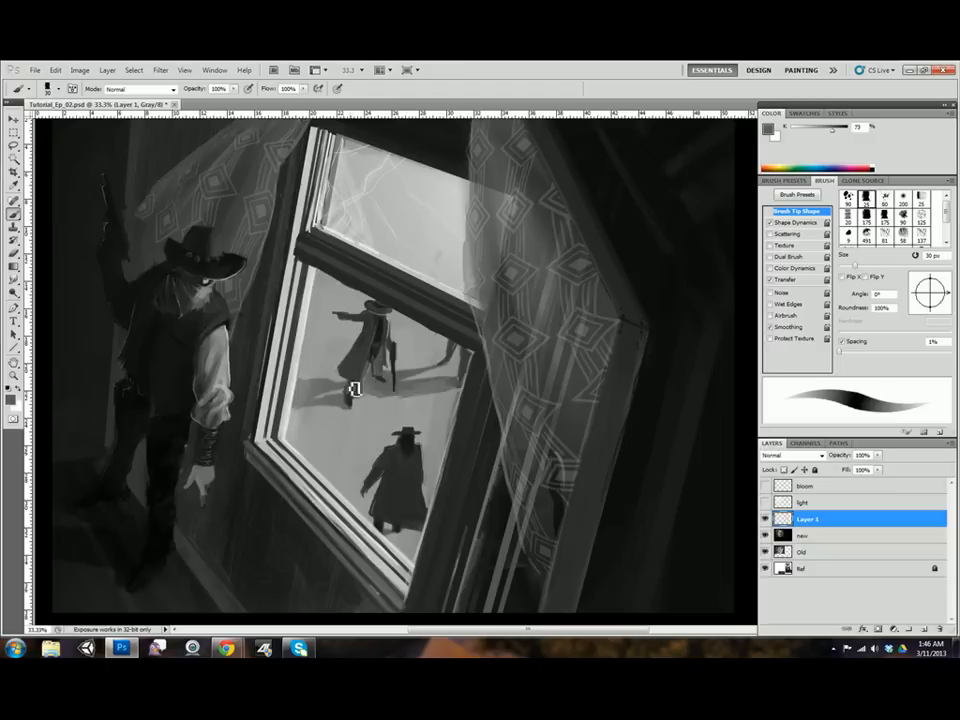
# Paint lighter shoulders and coat folds on the nearer street figure, refining them with a 15 px brush
pyautogui.moveTo(400, 454); pyautogui.dragTo(417, 460)
pyautogui.keyDown('alt'); pyautogui.click(414, 473); pyautogui.keyUp('alt')
pyautogui.press('[')
pyautogui.press('[')
pyautogui.press('[')
pyautogui.keyDown('alt'); pyautogui.click(417, 471); pyautogui.keyUp('alt')
pyautogui.keyDown('alt'); pyautogui.click(362, 523); pyautogui.keyUp('alt')
pyautogui.keyDown('alt'); pyautogui.click(351, 388); pyautogui.keyUp('alt')
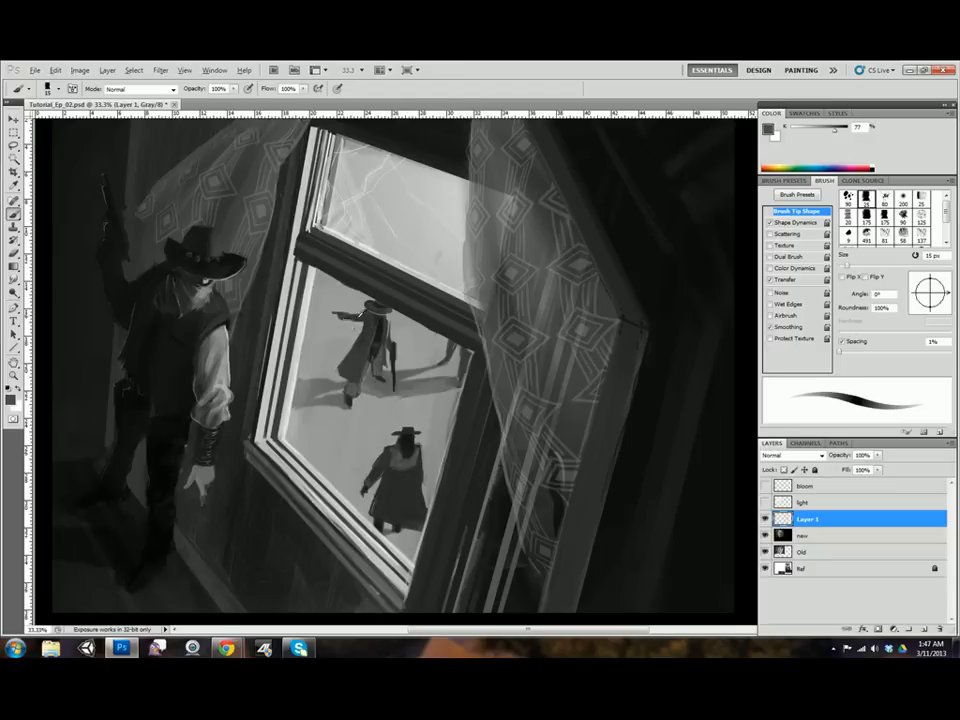
# Darken the foreground gunman's lowered hand with a 30 px brush in sampled grey
pyautogui.keyDown('alt'); pyautogui.click(206, 482); pyautogui.keyUp('alt')
pyautogui.press(']')
pyautogui.press(']')
pyautogui.press(']')
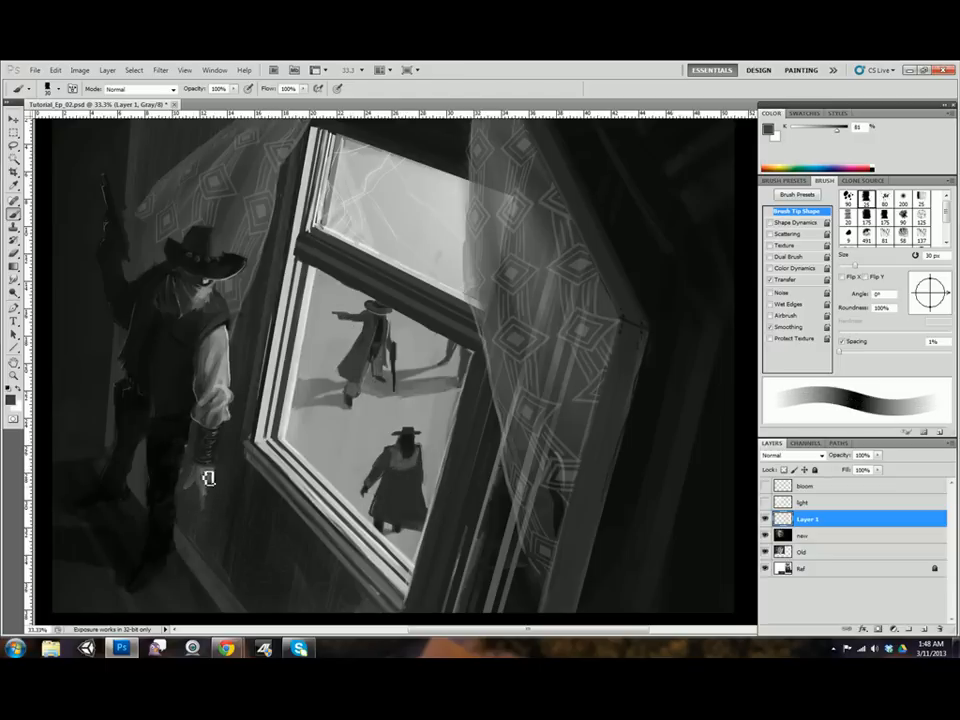
# Touch up the nearer street figure's coat and feet and the pointing gunman's torso with sampled greys at 30 px
pyautogui.hotkey('ctrl', '-')
pyautogui.keyDown('alt'); pyautogui.click(356, 388); pyautogui.keyUp('alt')
pyautogui.keyDown('alt'); pyautogui.click(353, 409); pyautogui.keyUp('alt')
pyautogui.keyDown('alt'); pyautogui.click(356, 432); pyautogui.keyUp('alt')
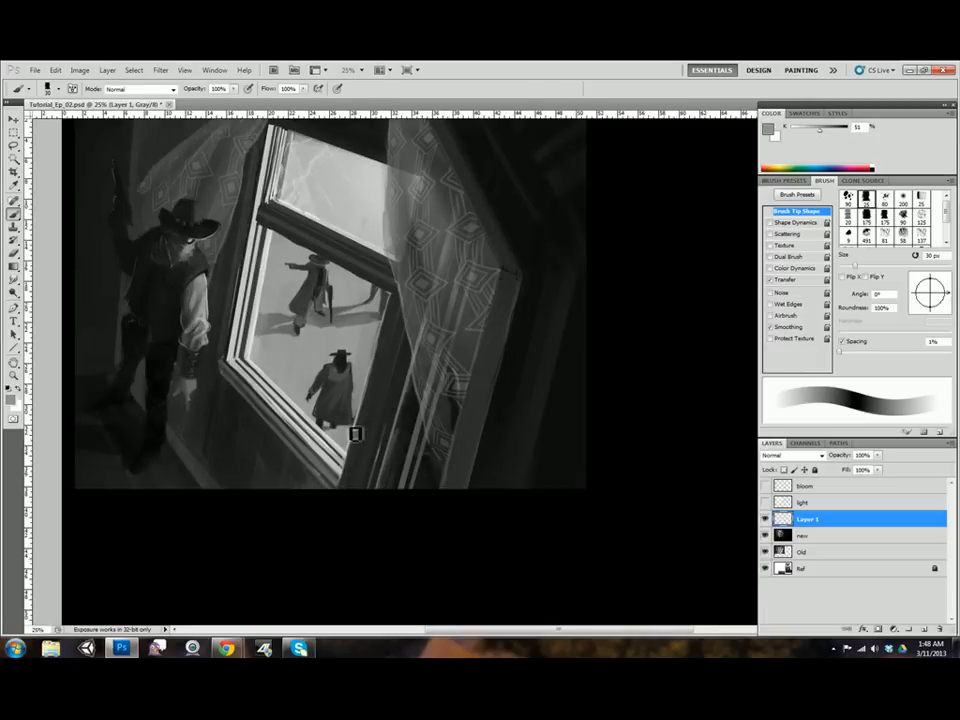
pyautogui.keyDown('alt'); pyautogui.click(319, 286); pyautogui.keyUp('alt')
pyautogui.press('F2')
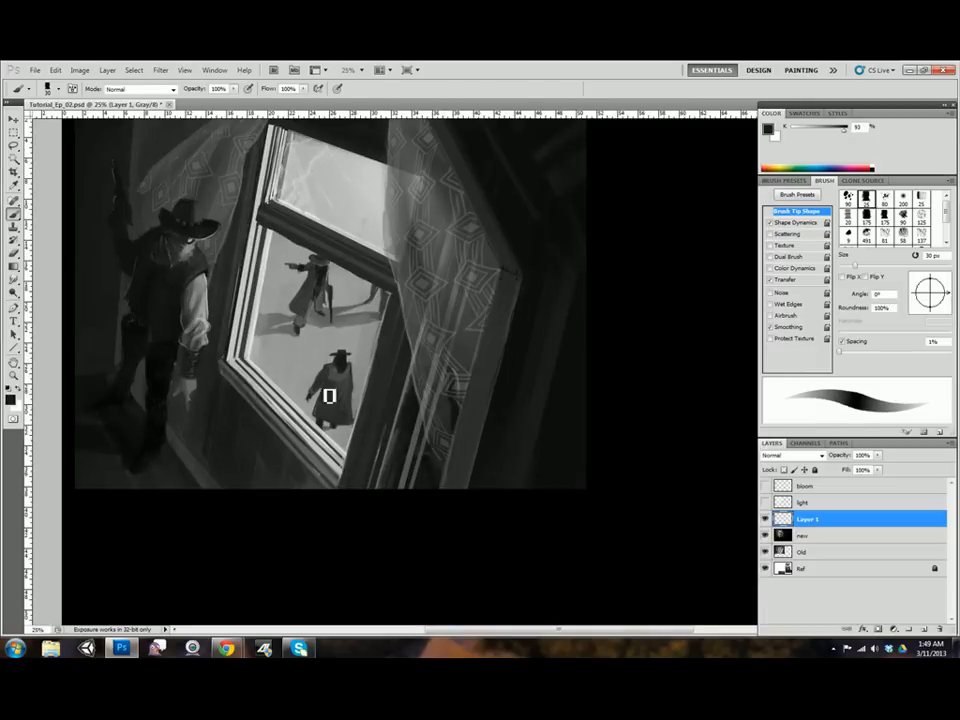
# Show the light and bloom layers, and shade a thin strip across the upper window pane with a 30% gradient on a new layer
pyautogui.moveTo(765, 502); pyautogui.dragTo(765, 487)
pyautogui.hotkey('ctrl', 'alt', 'shift', 'n')
pyautogui.press('l')
pyautogui.keyDown('alt'); pyautogui.click(286, 163); pyautogui.keyUp('alt')
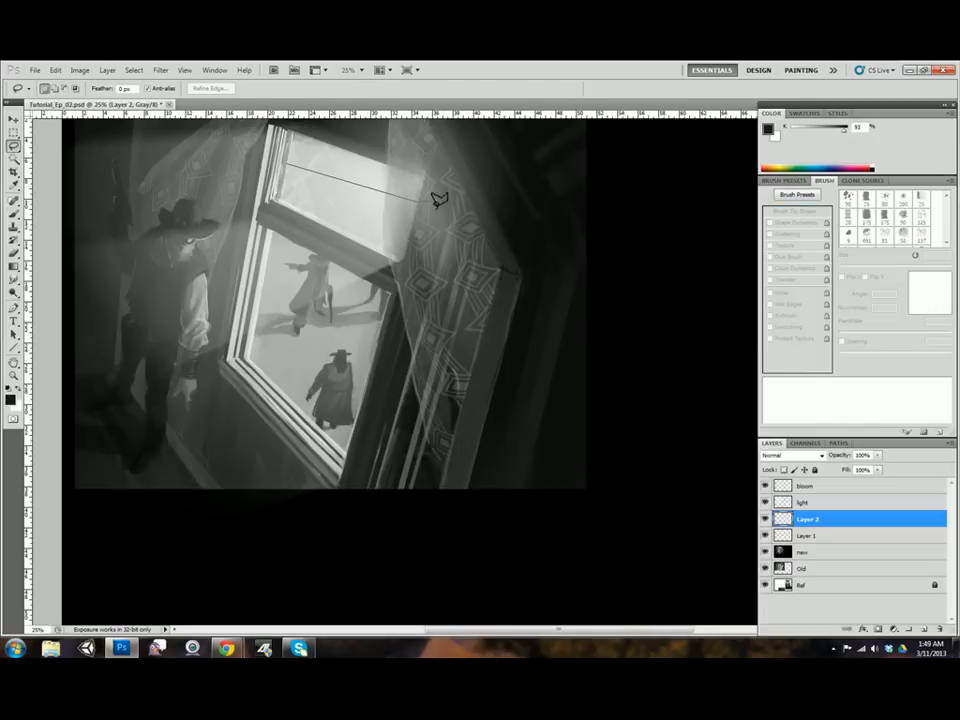
pyautogui.keyDown('alt'); pyautogui.click(290, 161); pyautogui.keyUp('alt')
pyautogui.press('g')
pyautogui.moveTo(449, 210); pyautogui.dragTo(369, 201)
# Shade small rectangular building shapes above the strip in the upper pane with a 30% opacity gradient
pyautogui.hotkey('shift', 'l')
pyautogui.click(321, 136)
pyautogui.press('g')
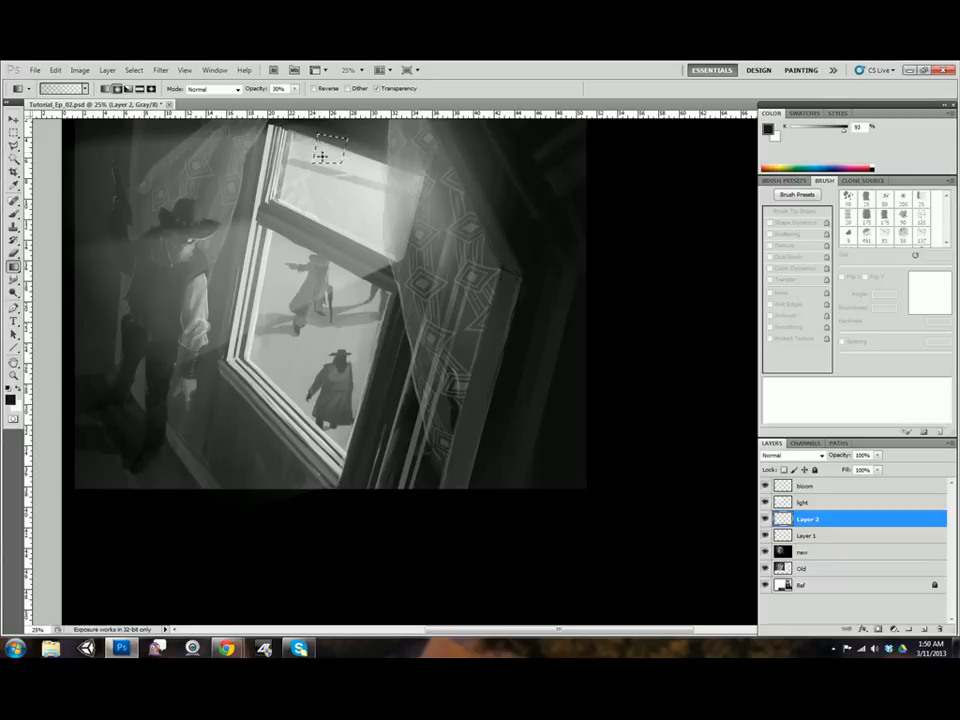
pyautogui.moveTo(325, 155); pyautogui.dragTo(350, 172)
pyautogui.press('l')
pyautogui.press('b')
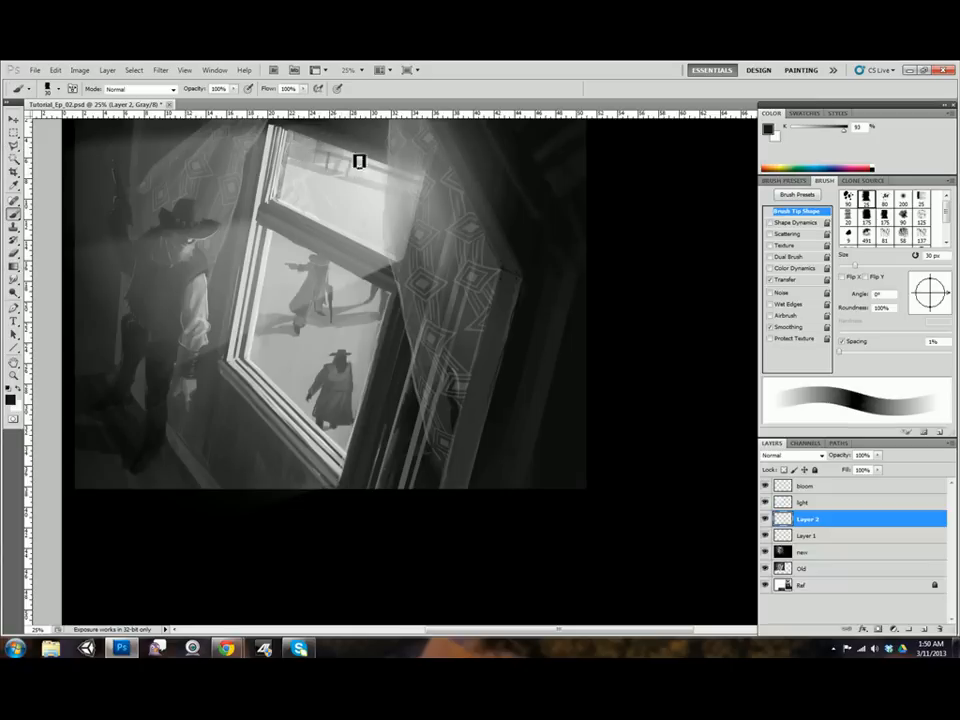
# Paint the distant building's posts and roofline across the upper window pane with a 30 px brush on Layer 2
pyautogui.moveTo(765, 486); pyautogui.dragTo(765, 502)
pyautogui.keyDown('alt'); pyautogui.click(377, 187); pyautogui.keyUp('alt')
pyautogui.keyDown('alt'); pyautogui.click(318, 162); pyautogui.keyUp('alt')
pyautogui.moveTo(298, 162)
pyautogui.mouseDown()
pyautogui.moveTo(377, 186)
pyautogui.moveTo(335, 160)
pyautogui.moveTo(409, 206)
pyautogui.moveTo(330, 155)
pyautogui.moveTo(372, 168)
pyautogui.moveTo(335, 182)
pyautogui.mouseUp()
pyautogui.keyDown('alt'); pyautogui.click(377, 186); pyautogui.keyUp('alt')
pyautogui.keyDown('alt'); pyautogui.click(337, 161); pyautogui.keyUp('alt')
pyautogui.keyDown('alt'); pyautogui.click(372, 168); pyautogui.keyUp('alt')
pyautogui.moveTo(765, 486); pyautogui.dragTo(765, 502)
# Return to Layer 1 and touch up the pointing gunman's shoulder and arm with a 10 px brush
pyautogui.click(835, 506)
pyautogui.click(836, 519)
pyautogui.click(830, 541)
pyautogui.keyDown('alt'); pyautogui.click(310, 272); pyautogui.keyUp('alt')
pyautogui.press('[')
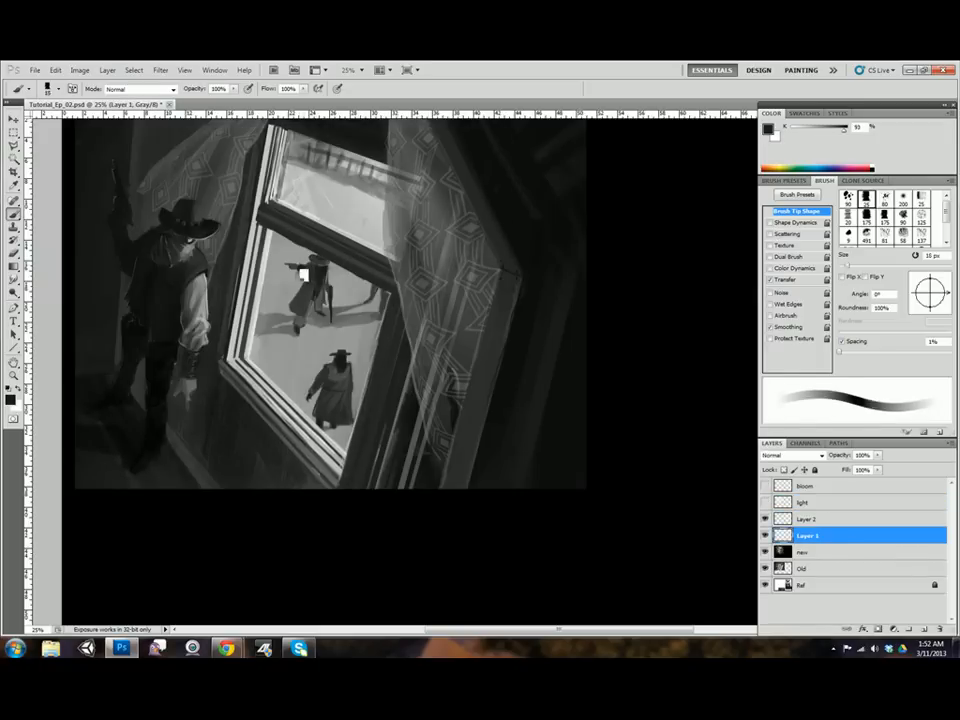
pyautogui.press('[')
pyautogui.press('e')
pyautogui.press('b')
pyautogui.keyDown('alt'); pyautogui.click(302, 274); pyautogui.keyUp('alt')
# Refine the pointing gunman's outstretched arm and sleeve with sampled dark and background greys at 10 px
pyautogui.hotkey('ctrl', '+')
pyautogui.hotkey('ctrl', '+')
pyautogui.keyDown('alt'); pyautogui.click(452, 277); pyautogui.keyUp('alt')
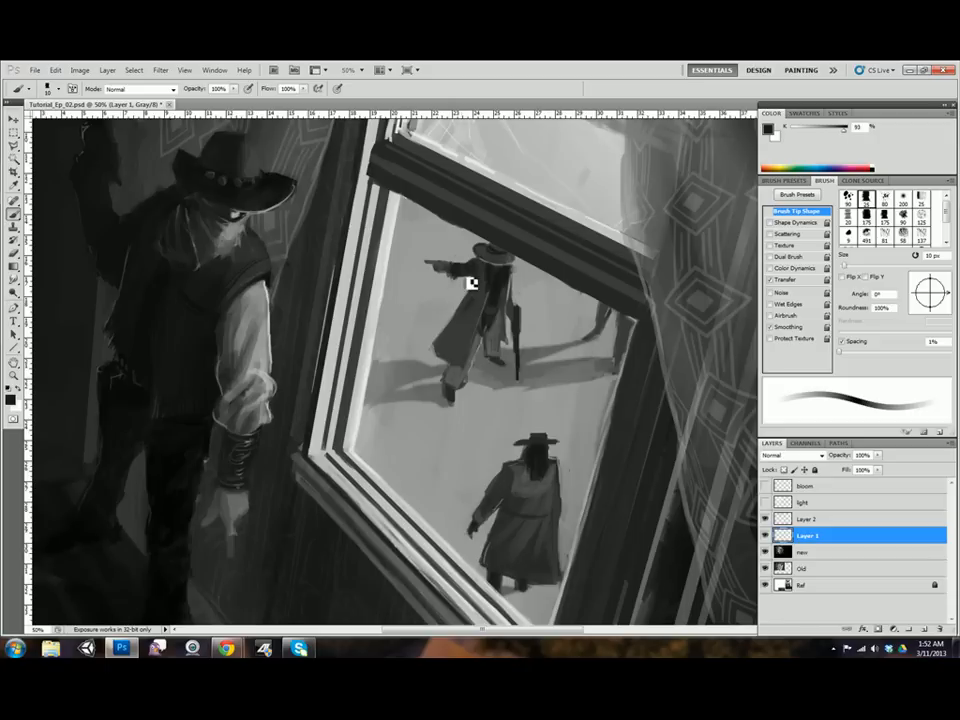
pyautogui.keyDown('alt'); pyautogui.click(461, 270); pyautogui.keyUp('alt')
pyautogui.moveTo(461, 274); pyautogui.dragTo(456, 284)
# Darken the pointing gunman's coat with a 35 px brush and sharpen its edges at 10 px
pyautogui.keyDown('alt'); pyautogui.click(488, 284); pyautogui.keyUp('alt')
pyautogui.press(']')
pyautogui.press(']')
pyautogui.press(']')
pyautogui.press(']')
pyautogui.press(']')
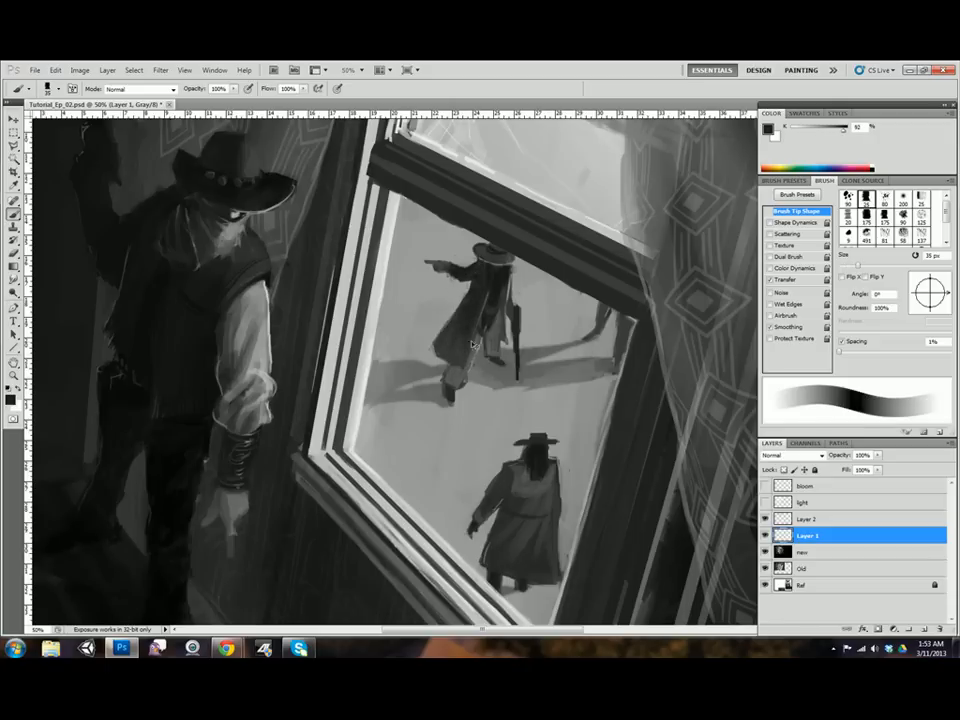
pyautogui.press('[')
pyautogui.press('[')
pyautogui.press('[')
pyautogui.press('[')
pyautogui.press('[')
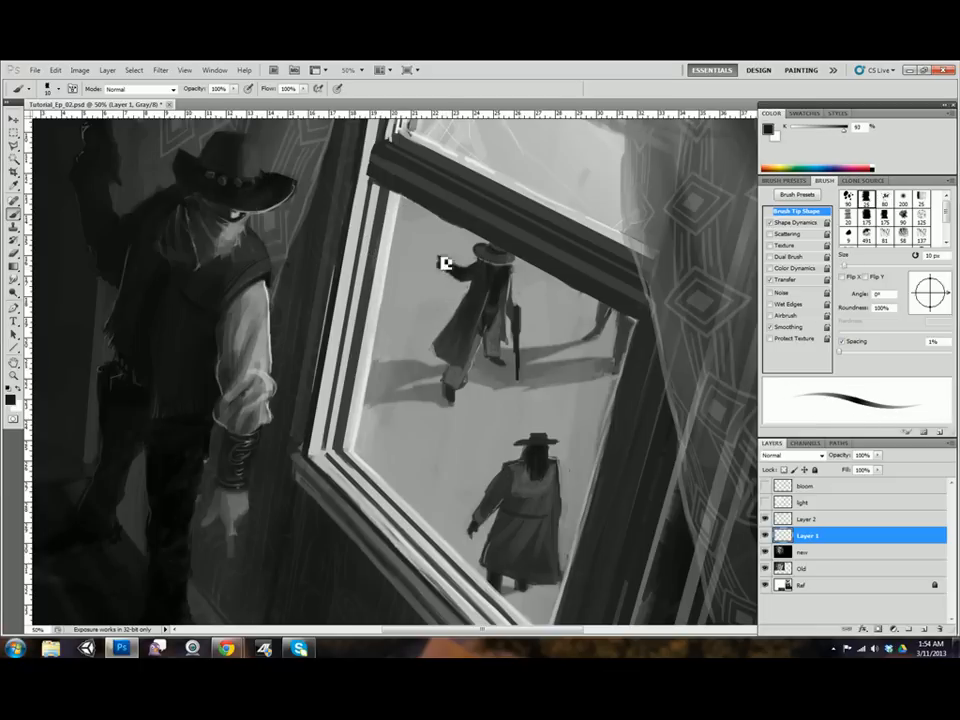
# Rework the pointing gunman's forearm and hat brim in sampled greys, checking the picture with the light and bloom layers toggled
pyautogui.keyDown('alt'); pyautogui.click(447, 266); pyautogui.keyUp('alt')
pyautogui.moveTo(447, 263); pyautogui.dragTo(452, 272)
pyautogui.keyDown('alt'); pyautogui.click(453, 272); pyautogui.keyUp('alt')
pyautogui.keyDown('alt'); pyautogui.click(460, 273); pyautogui.keyUp('alt')
pyautogui.keyDown('alt'); pyautogui.click(508, 264); pyautogui.keyUp('alt')
pyautogui.hotkey('ctrl', '-')
pyautogui.hotkey('ctrl', '-')
pyautogui.moveTo(765, 486); pyautogui.dragTo(765, 502)
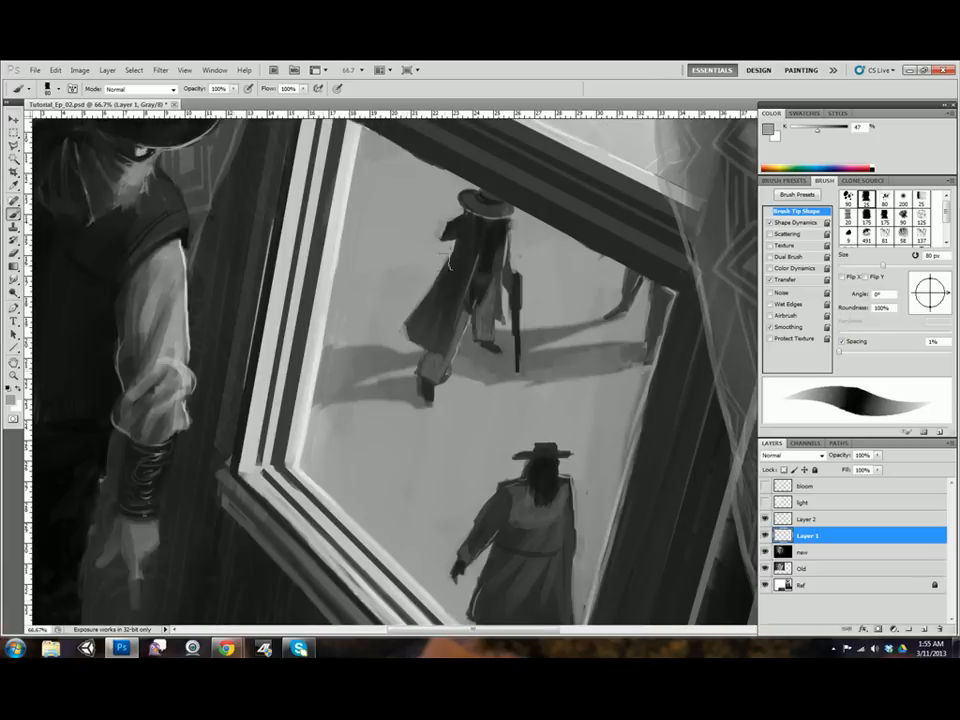
# Paint out the old pointing arm in background grey and start a shorter raised forearm with a 15 px brush
pyautogui.press('[')
pyautogui.press('[')
pyautogui.press('[')
pyautogui.press('[')
pyautogui.keyDown('alt'); pyautogui.click(430, 231); pyautogui.keyUp('alt')
pyautogui.press('[')
pyautogui.press('[')
pyautogui.press('[')
pyautogui.press('[')
pyautogui.press('[')
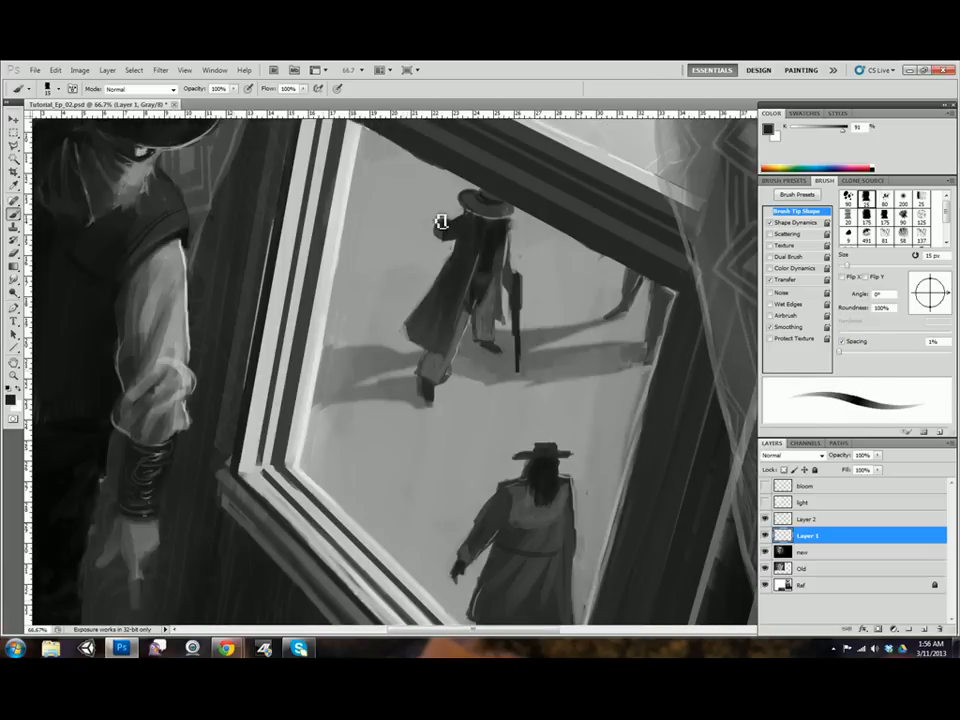
# Paint the street gunman's dark chest and shape his raised hand with sampled greys at 15 px
pyautogui.keyDown('alt'); pyautogui.click(484, 218); pyautogui.keyUp('alt')
pyautogui.moveTo(497, 228); pyautogui.dragTo(503, 241)
pyautogui.keyDown('alt'); pyautogui.click(434, 220); pyautogui.keyUp('alt')
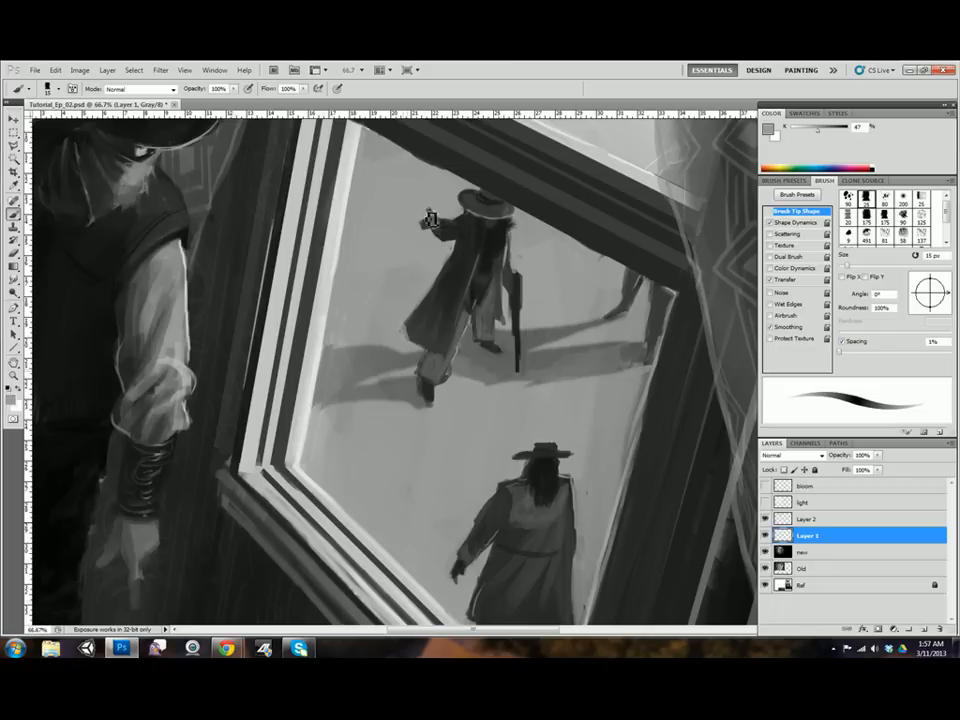
pyautogui.keyDown('alt'); pyautogui.click(437, 220); pyautogui.keyUp('alt')
pyautogui.scroll(-2, 456, 370)
pyautogui.scroll(2, 492, 390)
pyautogui.keyDown('alt'); pyautogui.click(437, 221); pyautogui.keyUp('alt')
pyautogui.keyDown('alt'); pyautogui.click(441, 229); pyautogui.keyUp('alt')
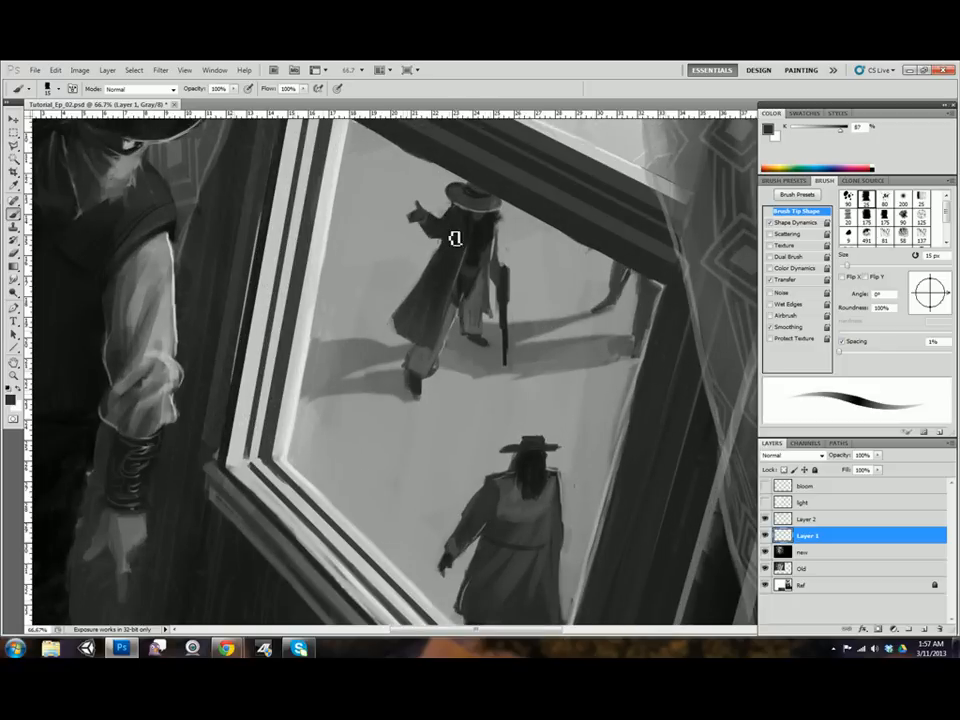
# Rough in a new hat, shoulders and raised arm over the street gunman with loose 15 px strokes
pyautogui.keyDown('alt'); pyautogui.click(481, 276); pyautogui.keyUp('alt')
pyautogui.scroll(-1, 456, 340)
pyautogui.scroll(1, 490, 374)
pyautogui.keyDown('alt'); pyautogui.click(402, 190); pyautogui.keyUp('alt')
pyautogui.moveTo(400, 188); pyautogui.dragTo(430, 226)
pyautogui.moveTo(450, 172)
pyautogui.mouseDown()
pyautogui.moveTo(440, 238)
pyautogui.moveTo(463, 252)
pyautogui.moveTo(437, 238)
pyautogui.moveTo(478, 250)
pyautogui.mouseUp()
pyautogui.keyDown('alt'); pyautogui.click(437, 253); pyautogui.keyUp('alt')
pyautogui.moveTo(428, 252)
pyautogui.mouseDown()
pyautogui.moveTo(416, 302)
pyautogui.moveTo(418, 256)
pyautogui.mouseUp()
pyautogui.moveTo(381, 252)
pyautogui.mouseDown()
pyautogui.moveTo(411, 266)
pyautogui.moveTo(381, 275)
pyautogui.mouseUp()
# Carve the street gunman's raised arm and hand out of the rough strokes using sampled dark and background greys
pyautogui.keyDown('alt'); pyautogui.click(408, 280); pyautogui.keyUp('alt')
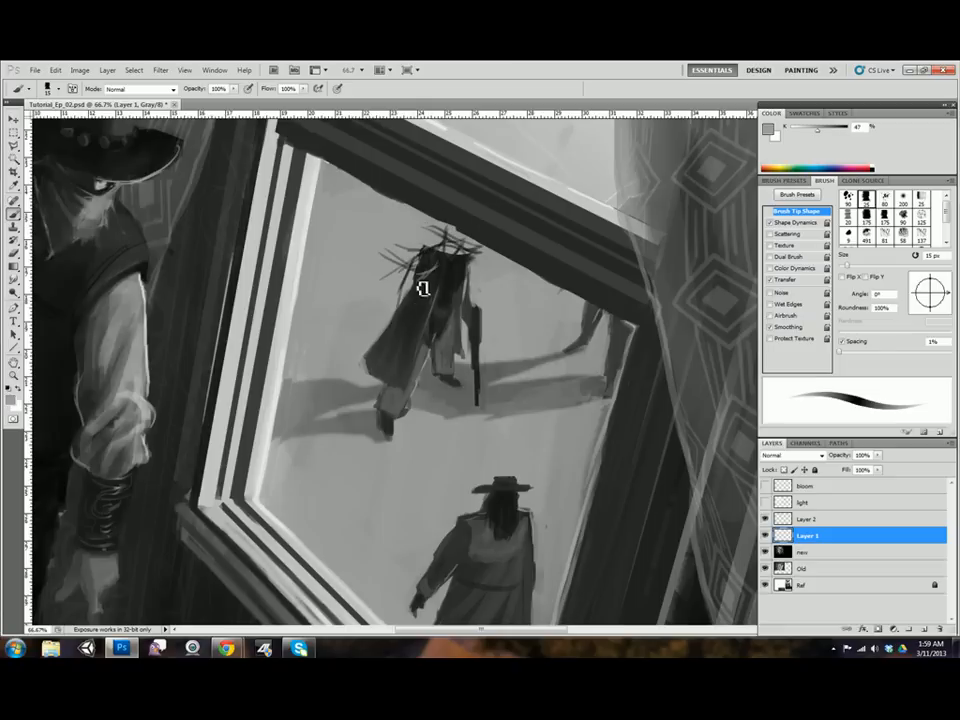
pyautogui.keyDown('alt'); pyautogui.click(381, 266); pyautogui.keyUp('alt')
pyautogui.moveTo(390, 256); pyautogui.dragTo(418, 248)
pyautogui.keyDown('alt'); pyautogui.click(404, 298); pyautogui.keyUp('alt')
pyautogui.moveTo(398, 302); pyautogui.dragTo(405, 278)
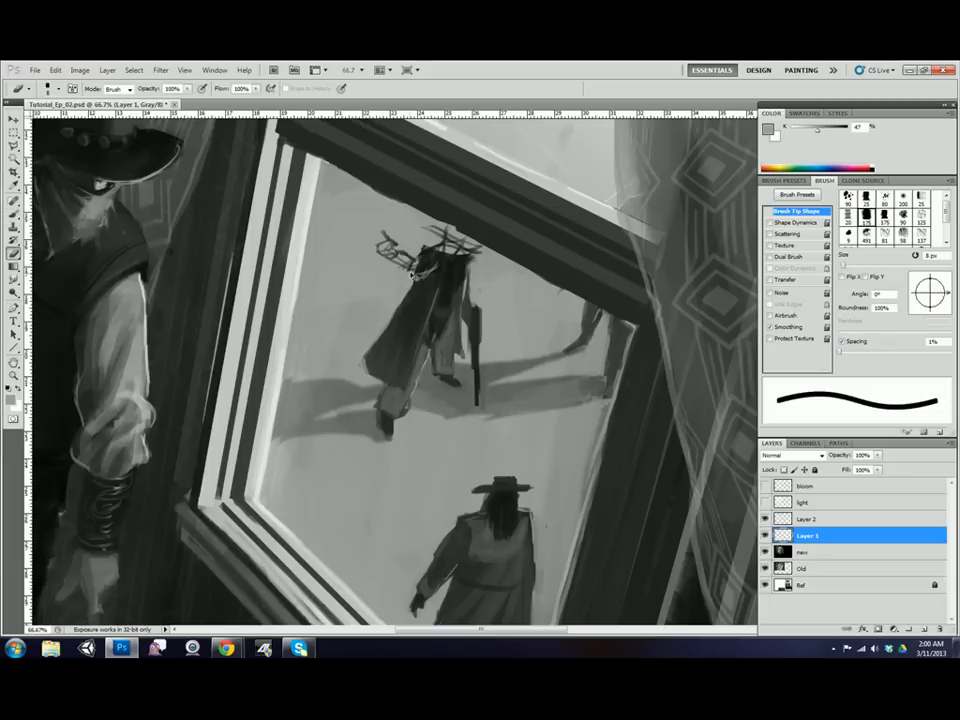
# Define the street gunman's hat, face and jacket, and give his coat a ragged hem with sampled greys
pyautogui.keyDown('alt'); pyautogui.click(426, 280); pyautogui.keyUp('alt')
pyautogui.keyDown('alt'); pyautogui.click(368, 374); pyautogui.keyUp('alt')
pyautogui.moveTo(364, 348)
pyautogui.mouseDown()
pyautogui.moveTo(384, 374)
pyautogui.moveTo(394, 346)
pyautogui.moveTo(416, 348)
pyautogui.mouseUp()
pyautogui.keyDown('alt'); pyautogui.click(401, 386); pyautogui.keyUp('alt')
pyautogui.keyDown('alt'); pyautogui.click(464, 295); pyautogui.keyUp('alt')
pyautogui.keyDown('alt'); pyautogui.click(443, 257); pyautogui.keyUp('alt')
pyautogui.moveTo(464, 295)
pyautogui.mouseDown()
pyautogui.moveTo(450, 268)
pyautogui.moveTo(465, 248)
pyautogui.moveTo(433, 256)
pyautogui.moveTo(447, 253)
pyautogui.moveTo(456, 328)
pyautogui.mouseUp()
pyautogui.keyDown('alt'); pyautogui.click(441, 266); pyautogui.keyUp('alt')
# Reshape the street gunman's forward leg and clean up his coat edge and rifle with a 15 px brush
pyautogui.keyDown('alt'); pyautogui.click(412, 376); pyautogui.keyUp('alt')
pyautogui.moveTo(412, 376); pyautogui.dragTo(396, 414)
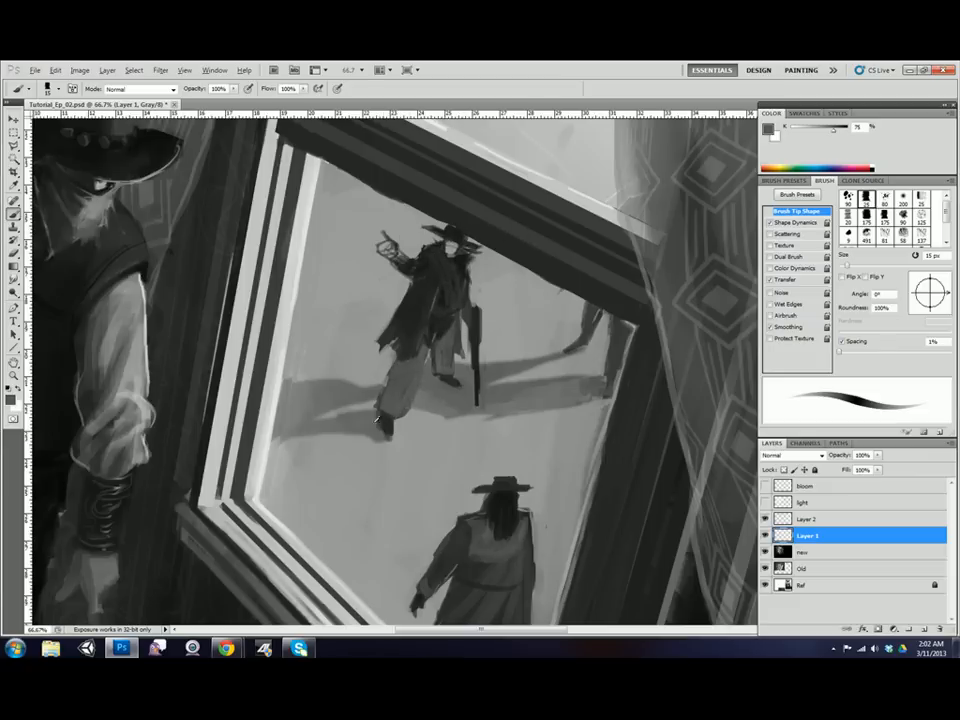
pyautogui.keyDown('alt'); pyautogui.click(580, 190); pyautogui.keyUp('alt')
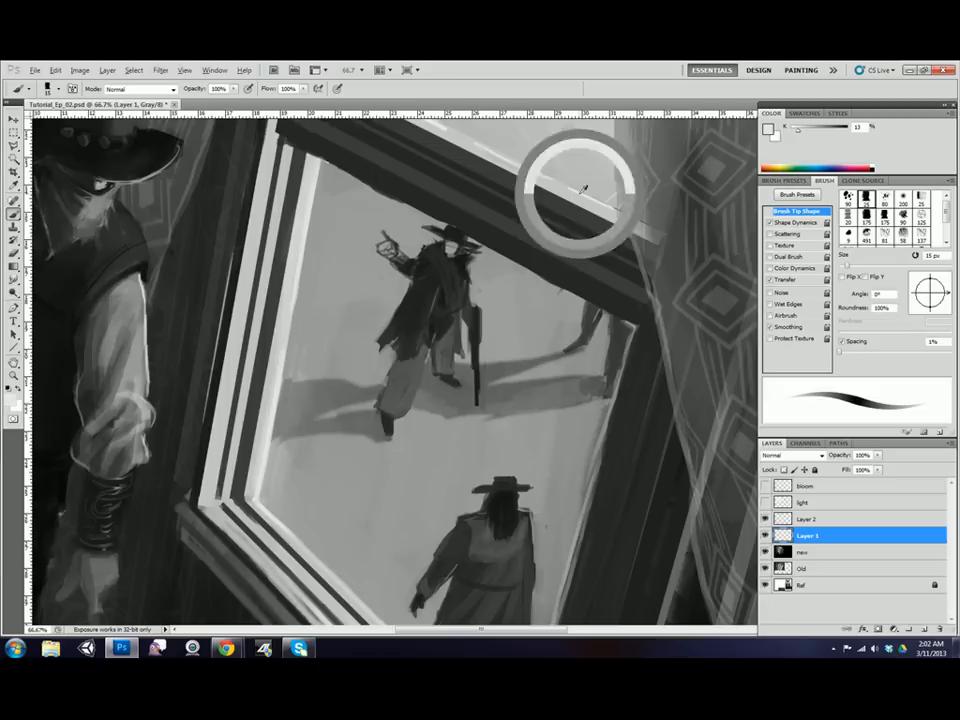
pyautogui.keyDown('alt'); pyautogui.click(459, 328); pyautogui.keyUp('alt')
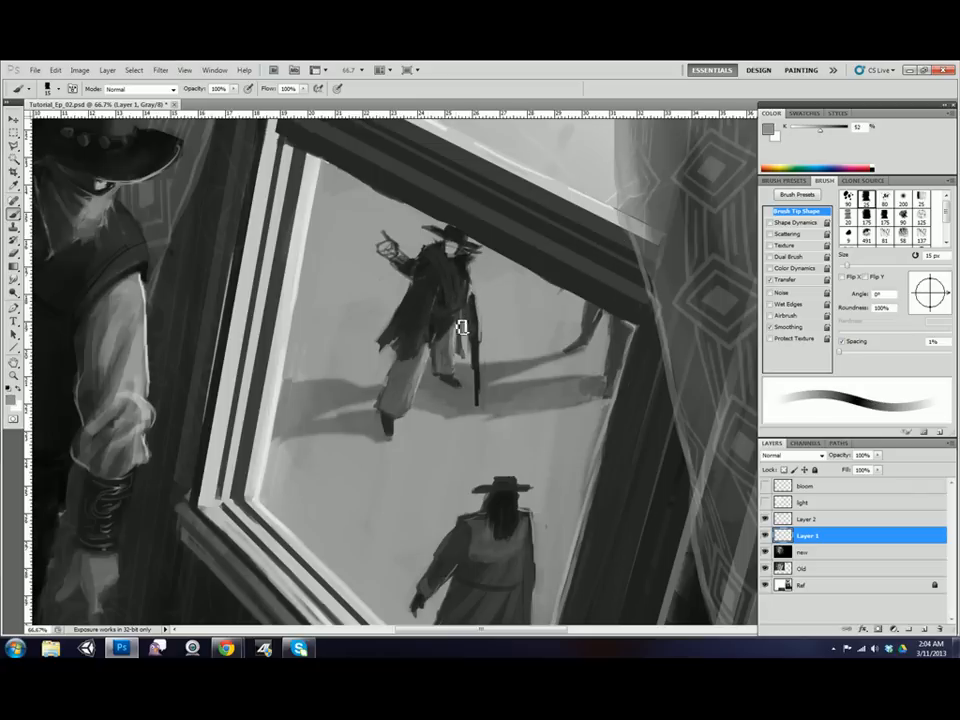
# Select the street gunman's raised hand with the Polygonal Lasso and reposition it farther out from his shoulder
pyautogui.hotkey('ctrl', '-')
pyautogui.keyDown('alt'); pyautogui.click(424, 278); pyautogui.keyUp('alt')
pyautogui.keyDown('alt'); pyautogui.click(424, 288); pyautogui.keyUp('alt')
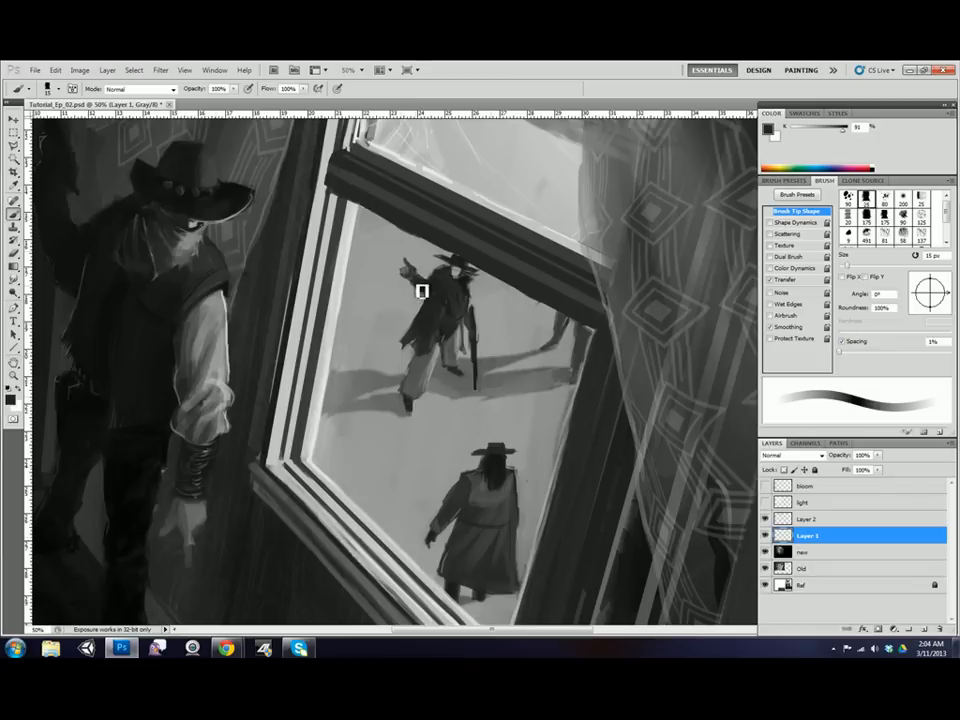
pyautogui.press('l')
pyautogui.click(412, 257)
pyautogui.click(391, 259)
pyautogui.click(387, 282)
pyautogui.press('b')
# Touch up the street gunman's head and the near street figure's feet with a 6 px brush in sampled greys
pyautogui.keyDown('alt'); pyautogui.click(452, 255); pyautogui.keyUp('alt')
pyautogui.press('[')
pyautogui.press('[')
pyautogui.press('[')
pyautogui.press('[')
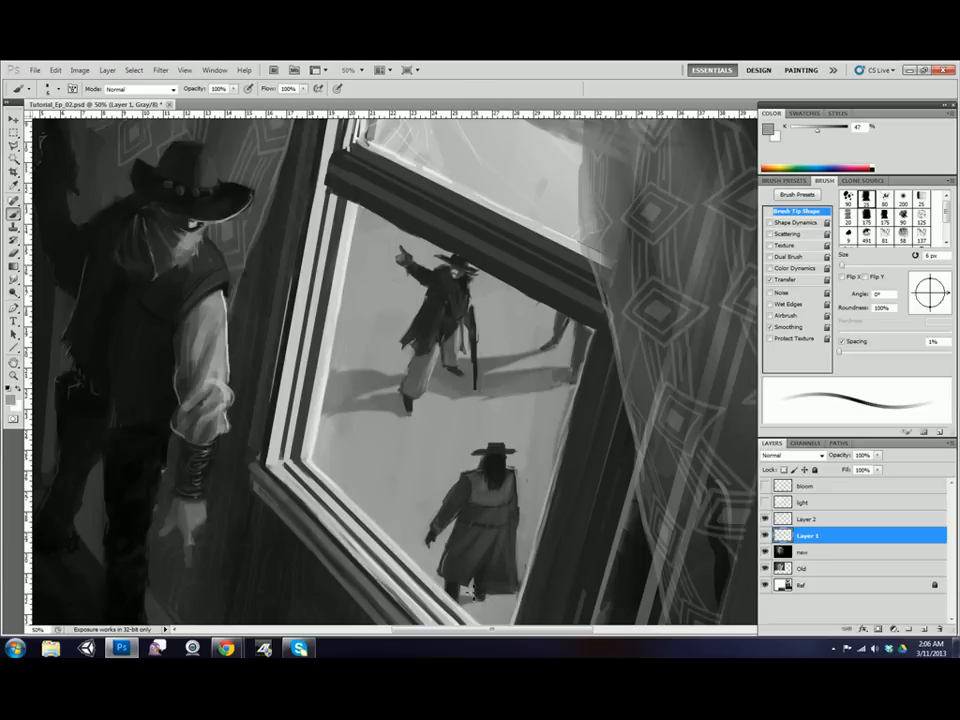
pyautogui.keyDown('alt'); pyautogui.click(473, 592); pyautogui.keyUp('alt')
pyautogui.hotkey('ctrl', '-')
pyautogui.hotkey('ctrl', '-')
pyautogui.hotkey('ctrl', '+')
pyautogui.hotkey('ctrl', '+')
pyautogui.keyDown('alt'); pyautogui.click(457, 275); pyautogui.keyUp('alt')
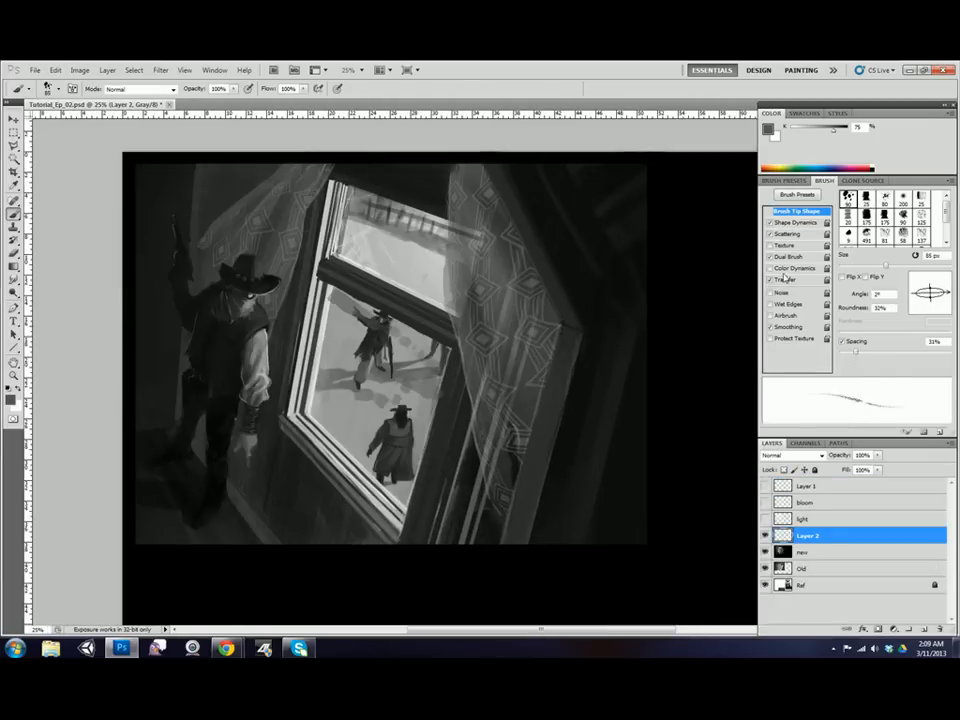
# Blend the ground texture on Layer 2 with Color Dodge at 83% opacity
pyautogui.click(821, 455)
pyautogui.click(793, 286)
pyautogui.moveTo(840, 455); pyautogui.dragTo(831, 455)
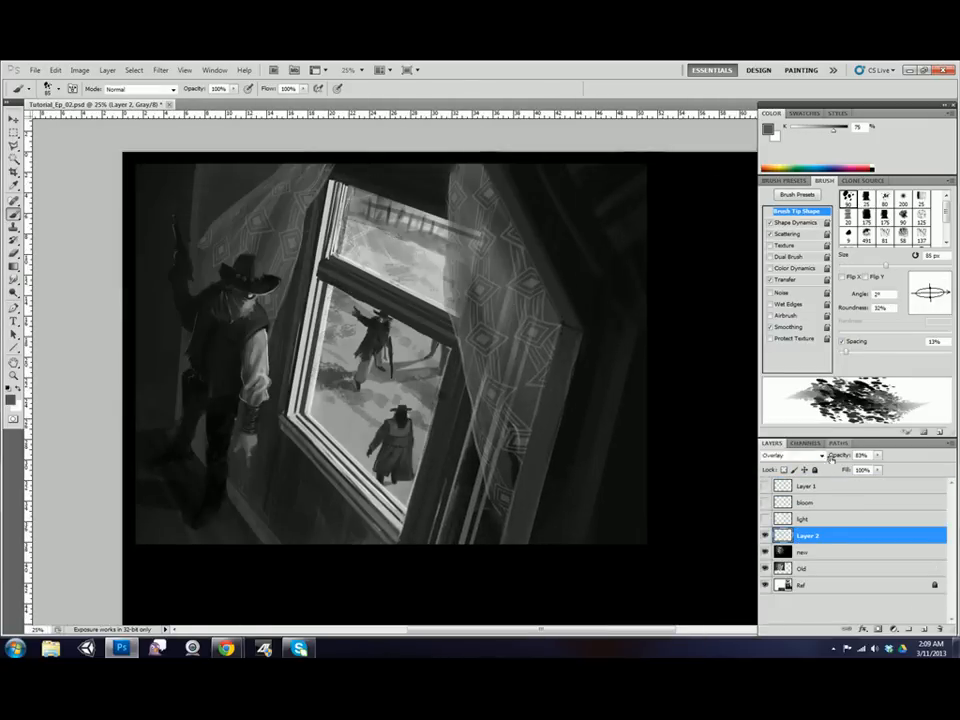
pyautogui.click(821, 455)
pyautogui.click(793, 234)
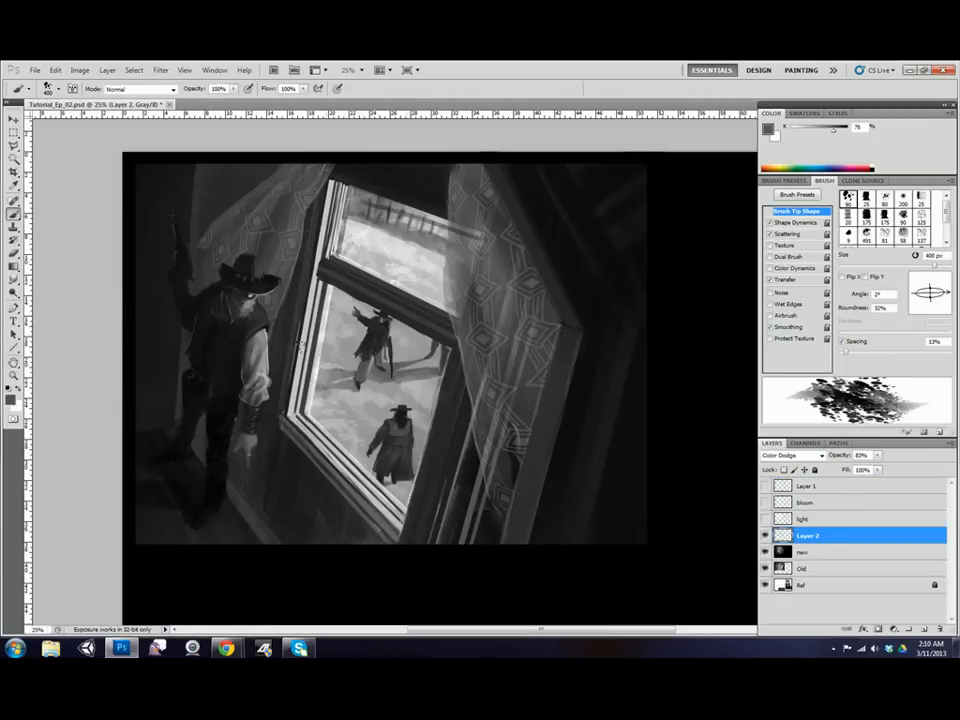
# Clean up the ground texture around the upper window pane and curtain using Polygonal Lasso selections, and deselect
pyautogui.press('l')
pyautogui.moveTo(400, 180); pyautogui.dragTo(360, 182)
pyautogui.click(514, 214)
pyautogui.click(456, 212)
pyautogui.click(512, 217)
pyautogui.hotkey('ctrl', 'd')
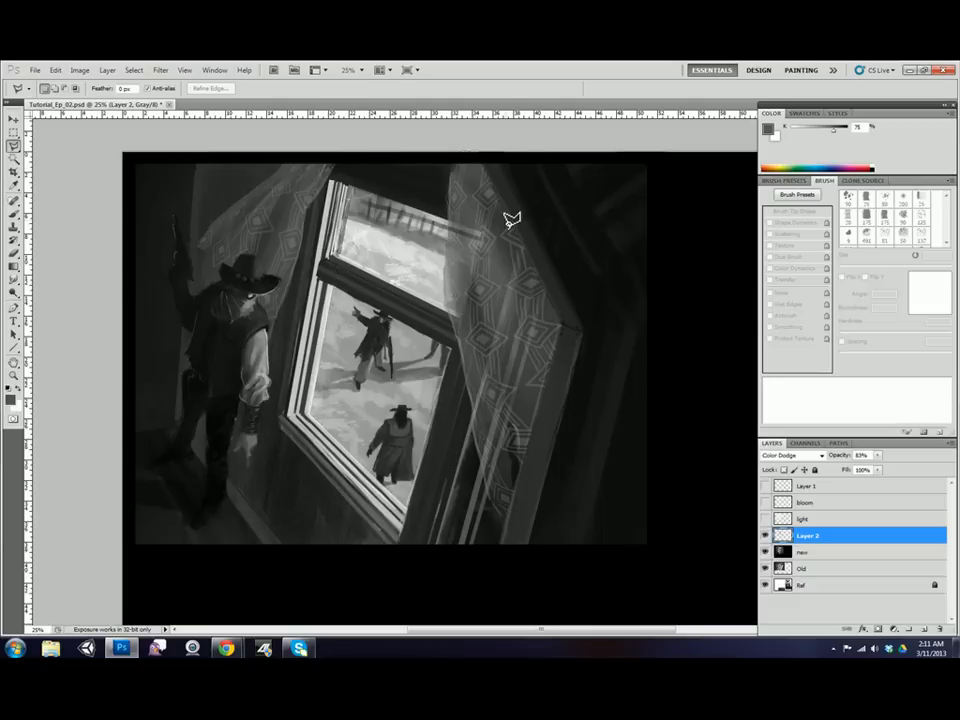
# Set Layer 2's blend mode to Linear Dodge (Add) and show the Layer 1, bloom and light layers
pyautogui.click(821, 456)
pyautogui.click(826, 262)
pyautogui.press('Up')
pyautogui.press('Up')
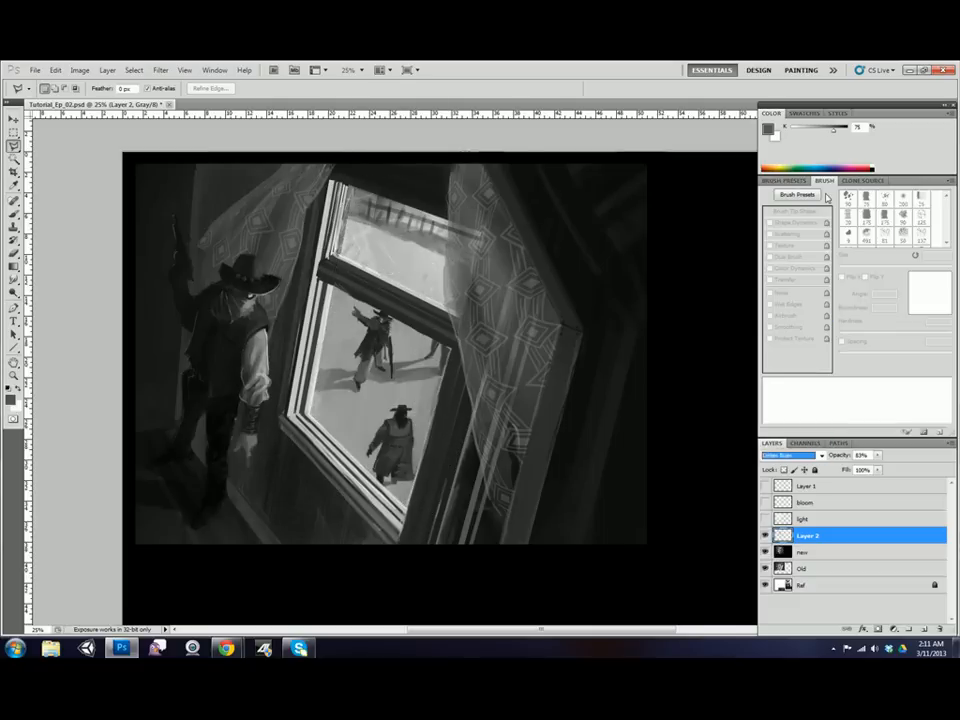
pyautogui.moveTo(766, 486); pyautogui.dragTo(766, 519)
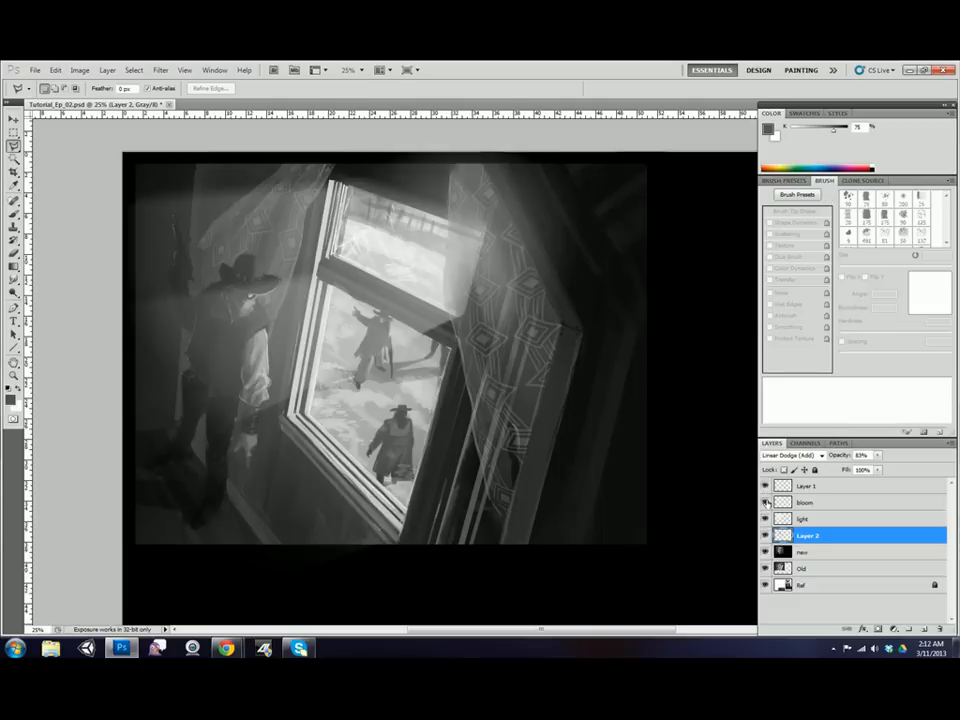
# Merge Layer 2 down, then move Layer 1 beneath the light layer and intensify it with merged duplicates
pyautogui.hotkey('ctrl', 'e')
pyautogui.moveTo(866, 486); pyautogui.dragTo(880, 527)
pyautogui.moveTo(880, 524); pyautogui.dragTo(924, 629)
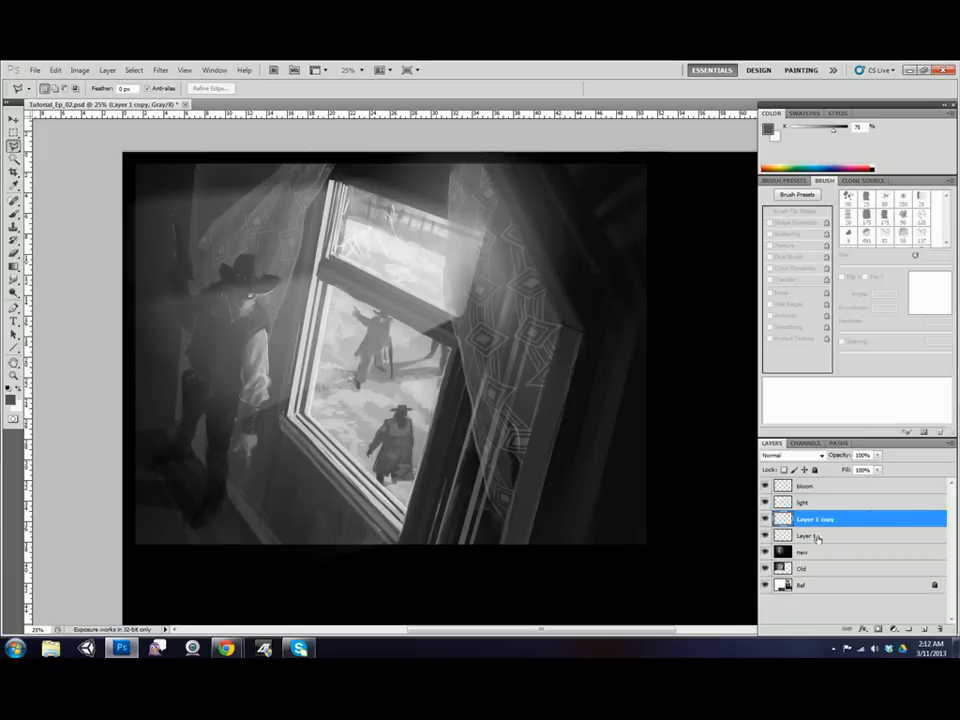
pyautogui.hotkey('ctrl', 'e')
pyautogui.moveTo(885, 527); pyautogui.dragTo(924, 629)
# Soften the Layer 1 copy with Gaussian Blur and a soft 200 px eraser, and merge it into Layer 1
pyautogui.click(160, 70)
pyautogui.moveTo(171, 174)
pyautogui.click(313, 216)
pyautogui.press('Return')
pyautogui.press('e')
pyautogui.click(903, 199)
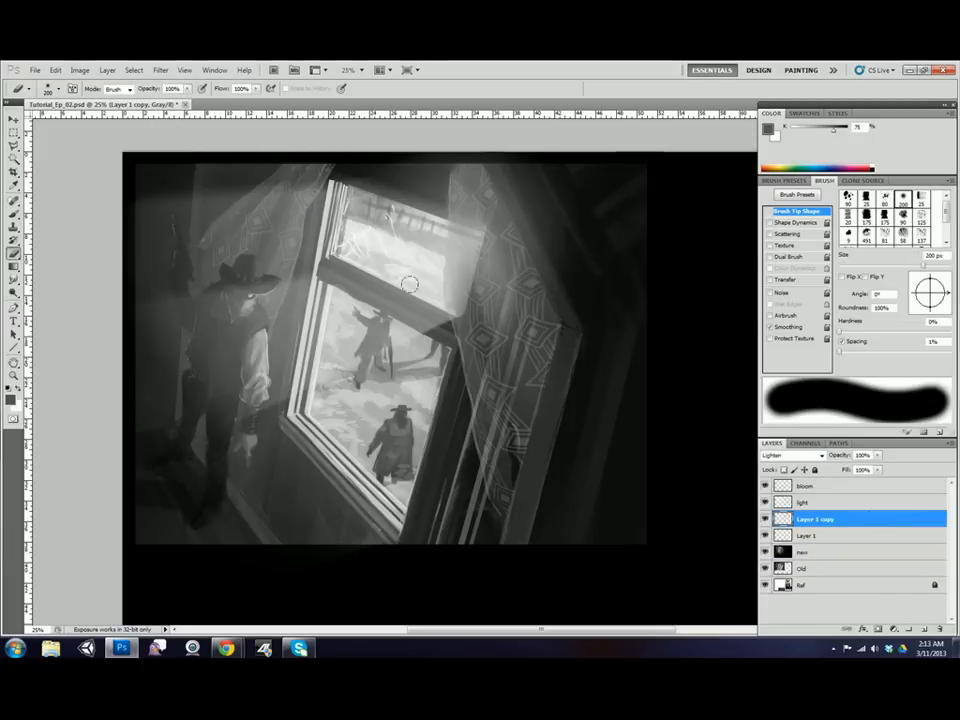
pyautogui.hotkey('ctrl', 'e')
pyautogui.press('b')
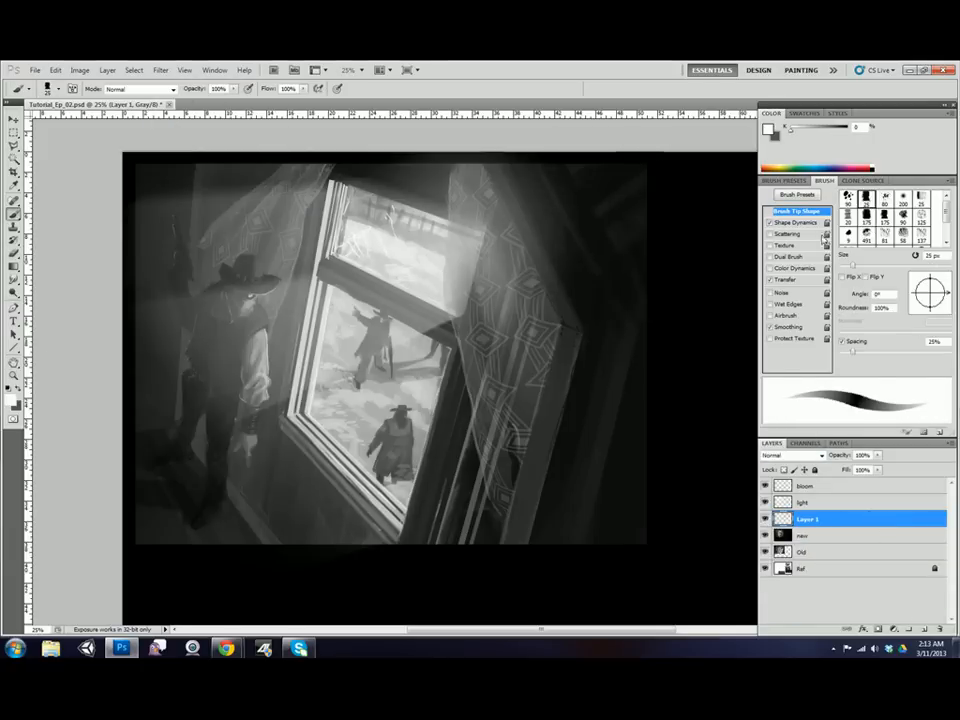
pyautogui.moveTo(275, 432); pyautogui.dragTo(269, 261)
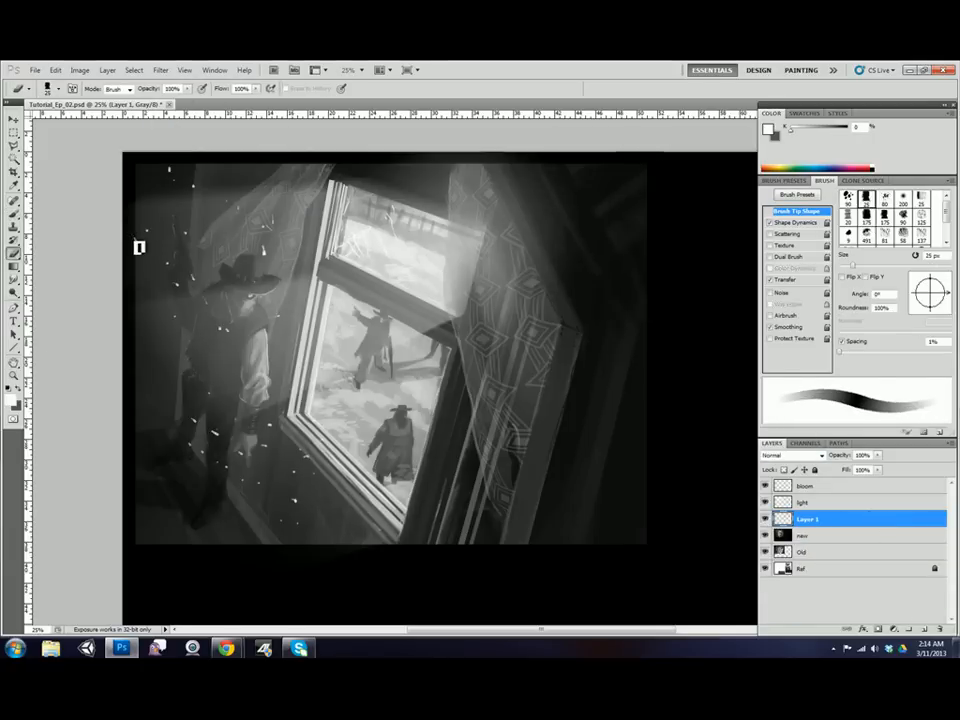
pyautogui.click(160, 70)
pyautogui.moveTo(171, 174)
pyautogui.click(313, 216)
pyautogui.moveTo(621, 320); pyautogui.dragTo(606, 318)
pyautogui.click(718, 163)
pyautogui.hotkey('ctrl', 'a')
pyautogui.press('Delete')
# Paint fine white dust specks around the indoor gunslinger with a 5 px brush and apply Motion Blur
pyautogui.press('[')
pyautogui.press('[')
pyautogui.press('[')
pyautogui.press('[')
pyautogui.press('[')
pyautogui.press('[')
pyautogui.press('[')
pyautogui.hotkey('ctrl', 'd')
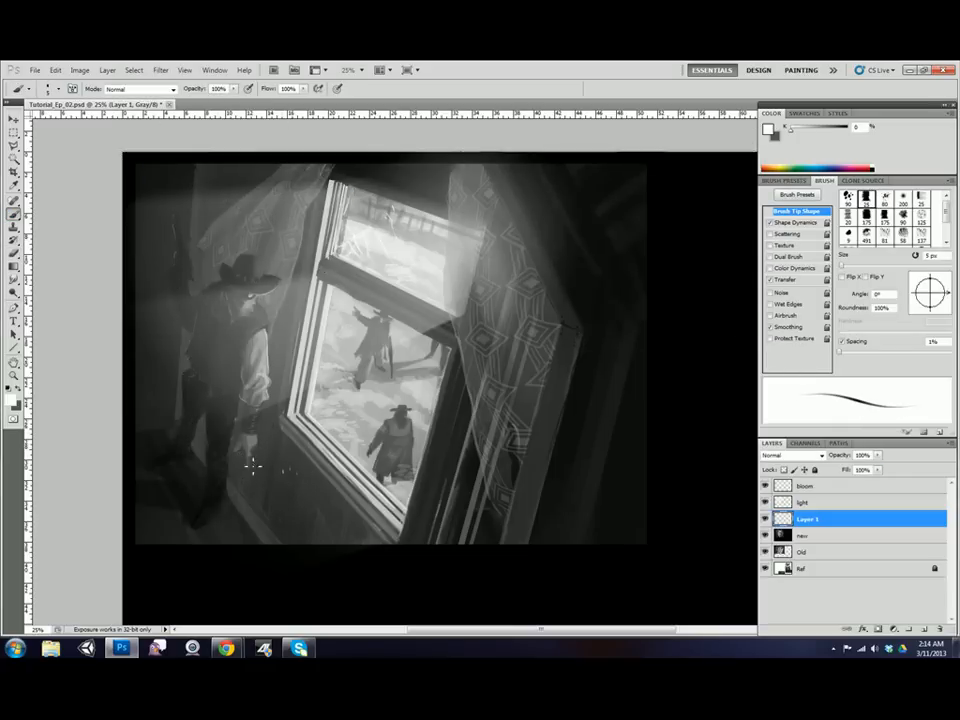
pyautogui.click(160, 70)
pyautogui.moveTo(171, 174)
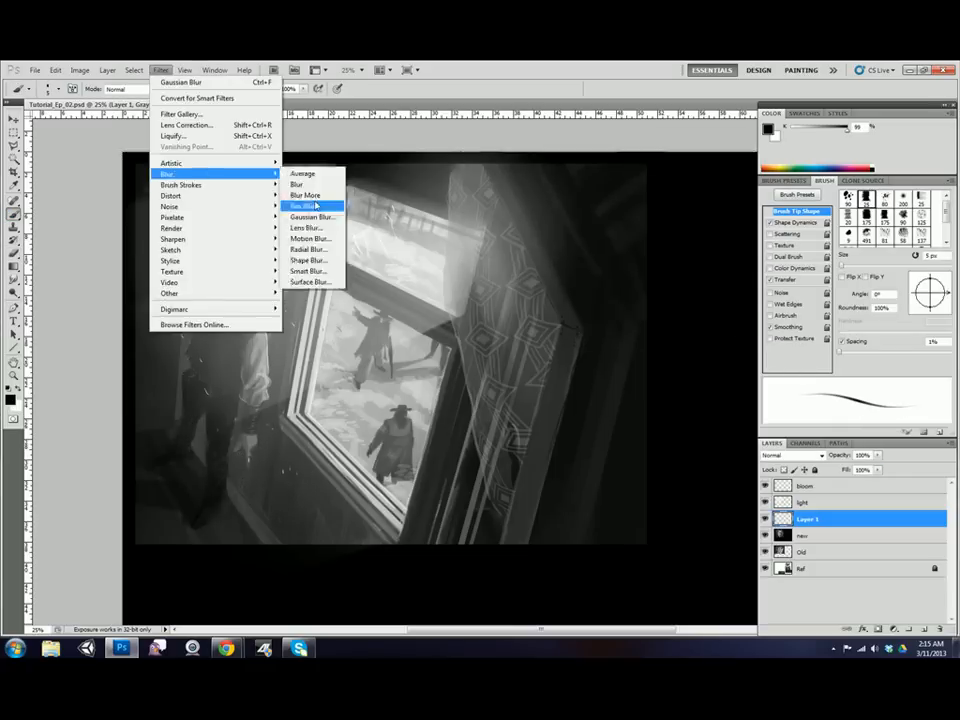
pyautogui.click(313, 241)
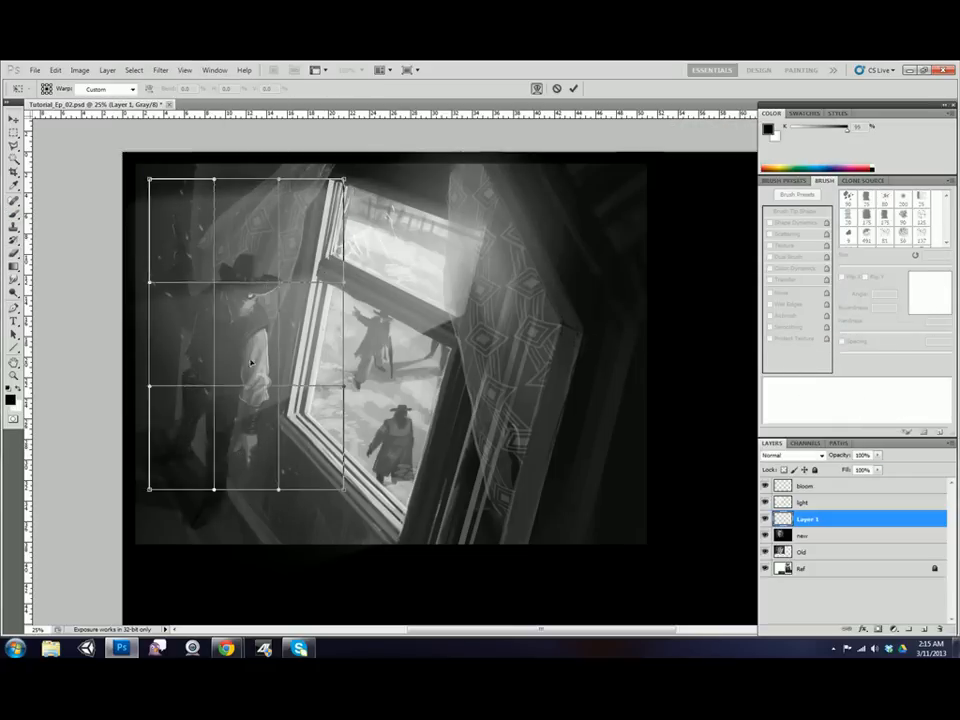
# Warp the dust specks outward across the room and set their layer to Linear Dodge (Add)
pyautogui.moveTo(146, 386); pyautogui.dragTo(86, 386)
pyautogui.moveTo(285, 180); pyautogui.dragTo(285, 146)
pyautogui.press('Return')
pyautogui.click(790, 455)
pyautogui.click(787, 271)
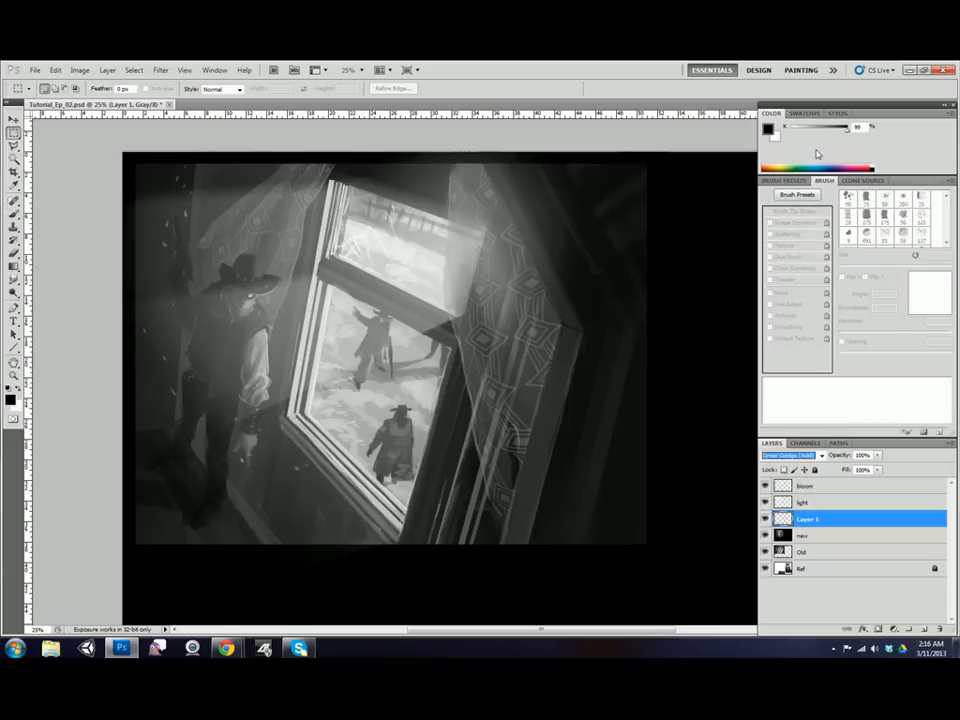
# Smudge the dust specks with a 40 px brush at 70% strength and scatter more fine white specks near the gunslinger
pyautogui.press('o')
pyautogui.press('r')
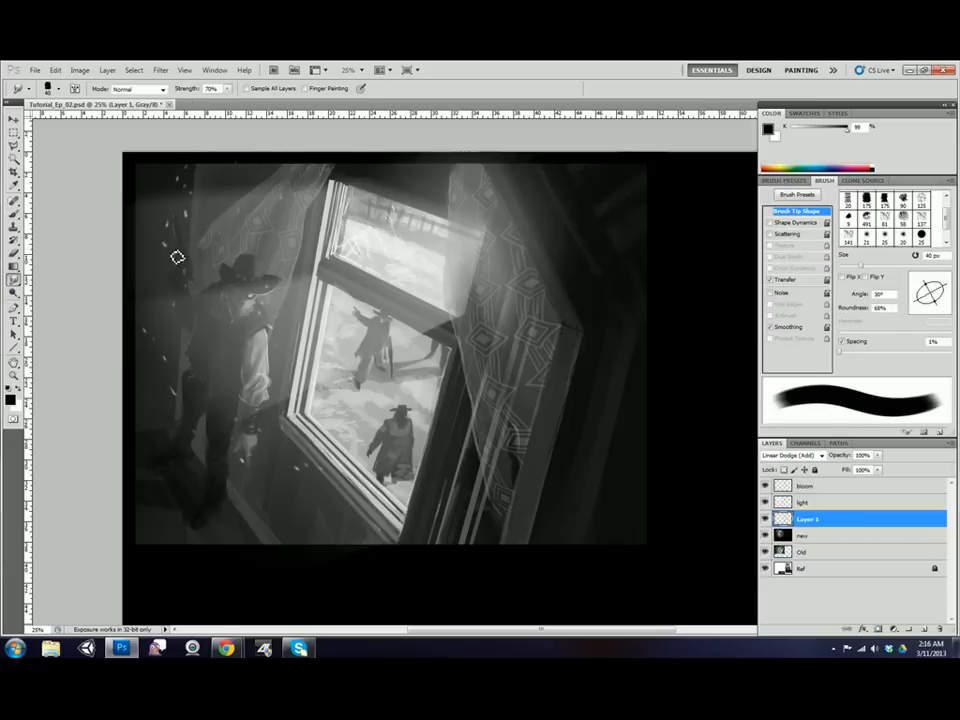
pyautogui.press('b')
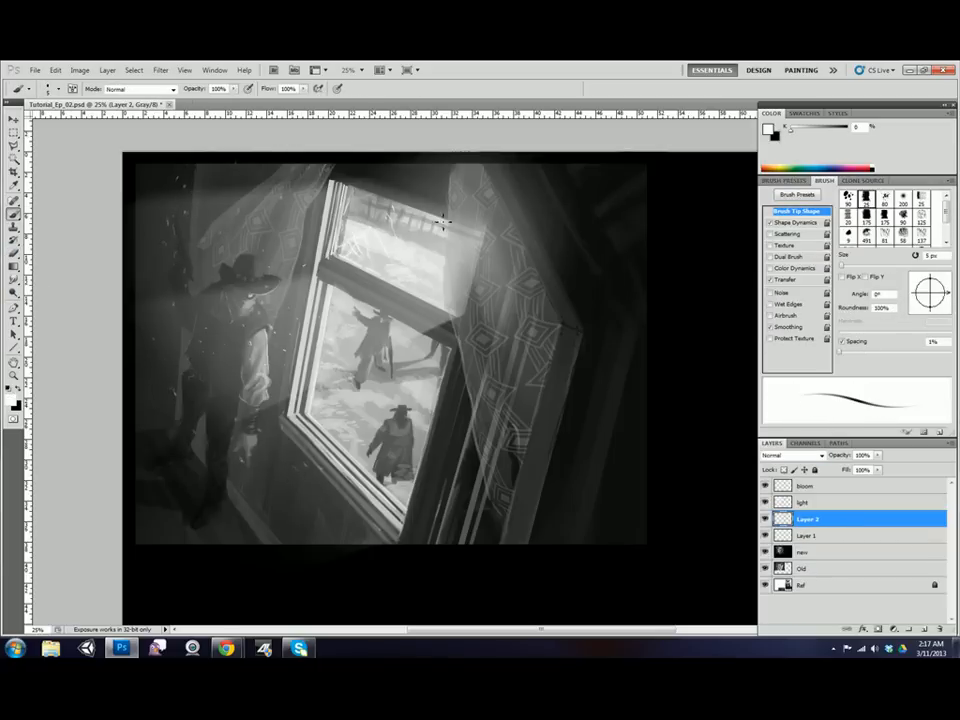
pyautogui.press('e')
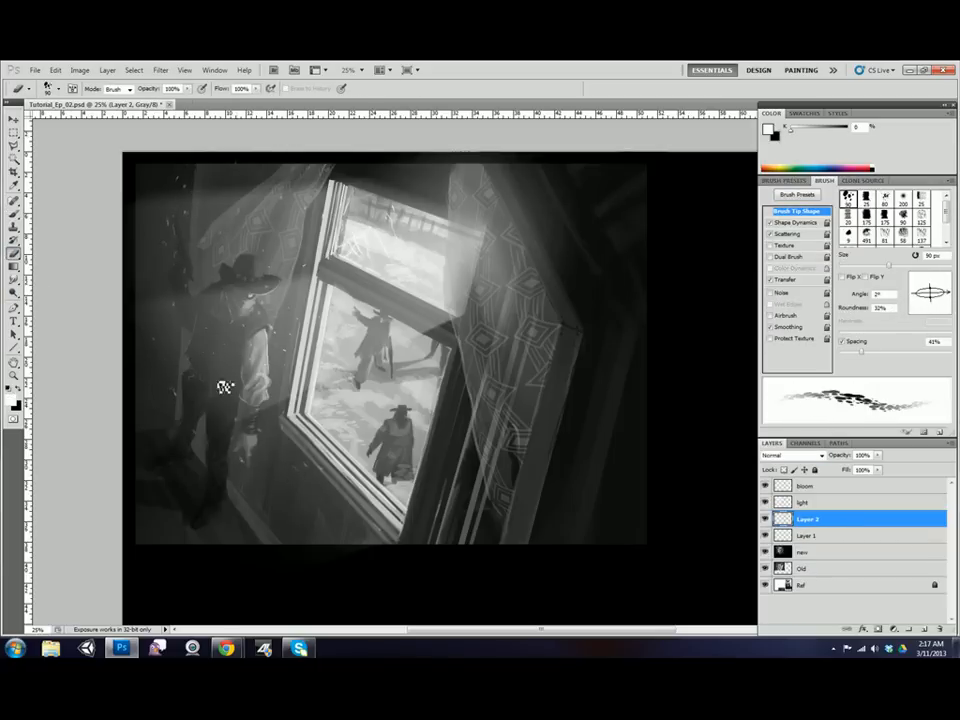
# Fine-tune the light and bloom layers and remove Layer 2
pyautogui.click(822, 502)
pyautogui.moveTo(834, 456)
pyautogui.mouseDown()
pyautogui.moveTo(844, 459)
pyautogui.moveTo(832, 458)
pyautogui.mouseUp()
pyautogui.moveTo(862, 487); pyautogui.dragTo(924, 627)
pyautogui.click(806, 519)
pyautogui.press('Delete')
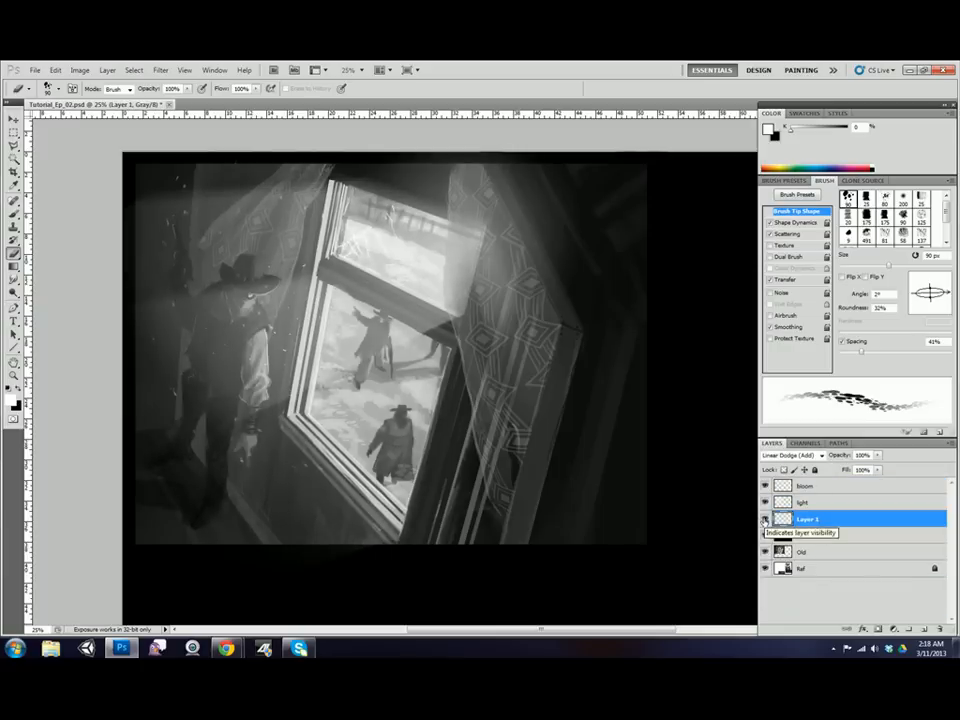
# Add highlights to the indoor gunslinger's wrist wraps on the "new" layer with a 5 px brush
pyautogui.press('b')
pyautogui.press('Delete')
pyautogui.click(924, 629)
pyautogui.click(820, 540)
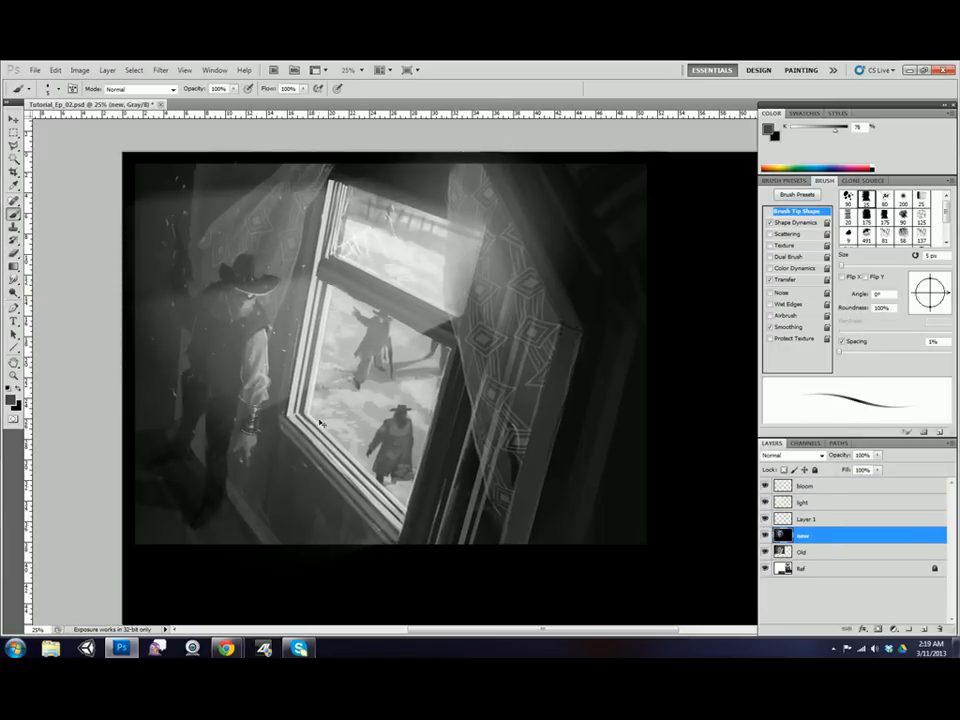
pyautogui.hotkey('ctrl', '-')
pyautogui.hotkey('ctrl', '+')
pyautogui.hotkey('ctrl', '+')
# Hide the light layer and refine the indoor gunslinger's forearm and hand with a 9 px brush in sampled greys
pyautogui.click(765, 502)
pyautogui.keyDown('alt'); pyautogui.click(276, 396); pyautogui.keyUp('alt')
pyautogui.press(']')
pyautogui.press(']')
pyautogui.press(']')
pyautogui.press(']')
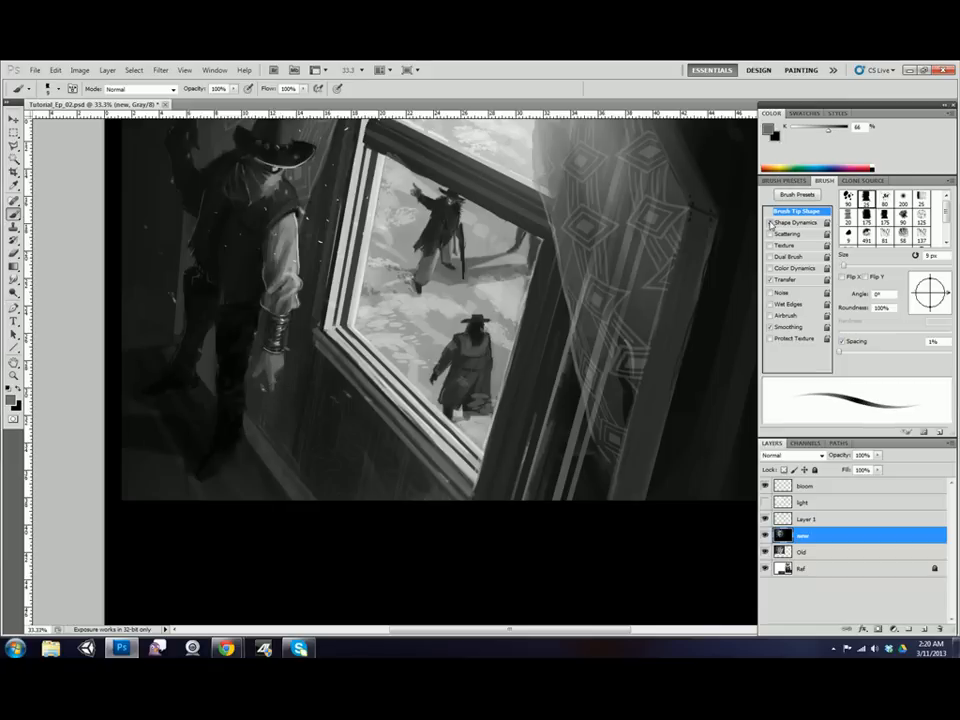
pyautogui.hotkey('ctrl', '-')
pyautogui.hotkey('ctrl', '-')
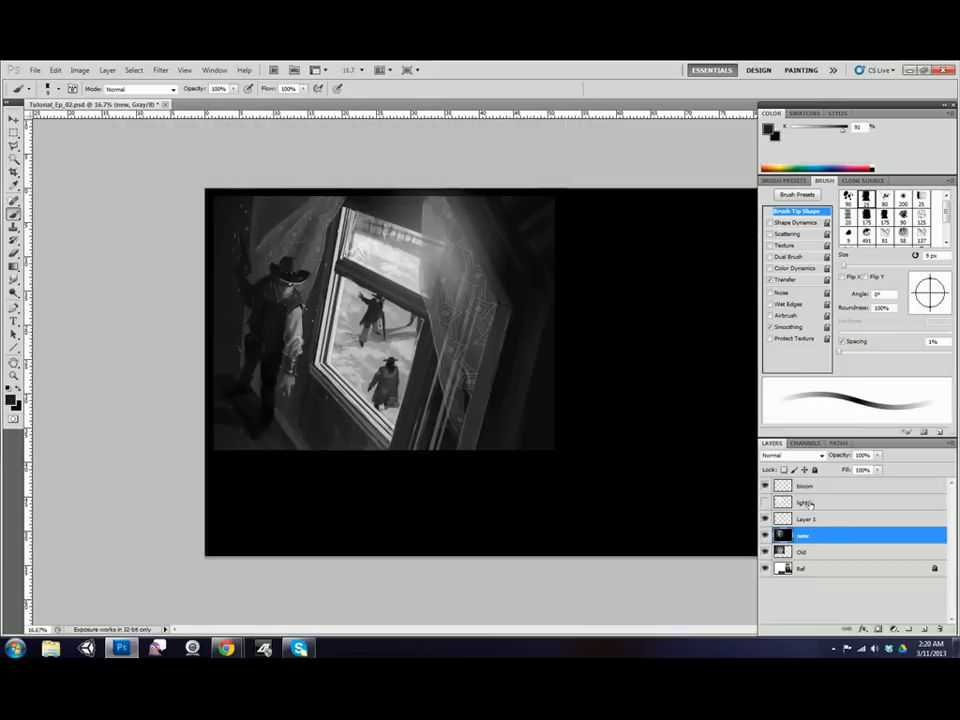
# Show the light layer, add a layer mask and fade the light over the gunslinger with a 30% black gradient
pyautogui.click(765, 502)
pyautogui.click(808, 503)
pyautogui.click(878, 629)
pyautogui.press('g')
pyautogui.moveTo(252, 298); pyautogui.dragTo(318, 292)
pyautogui.moveTo(838, 455); pyautogui.dragTo(880, 455)
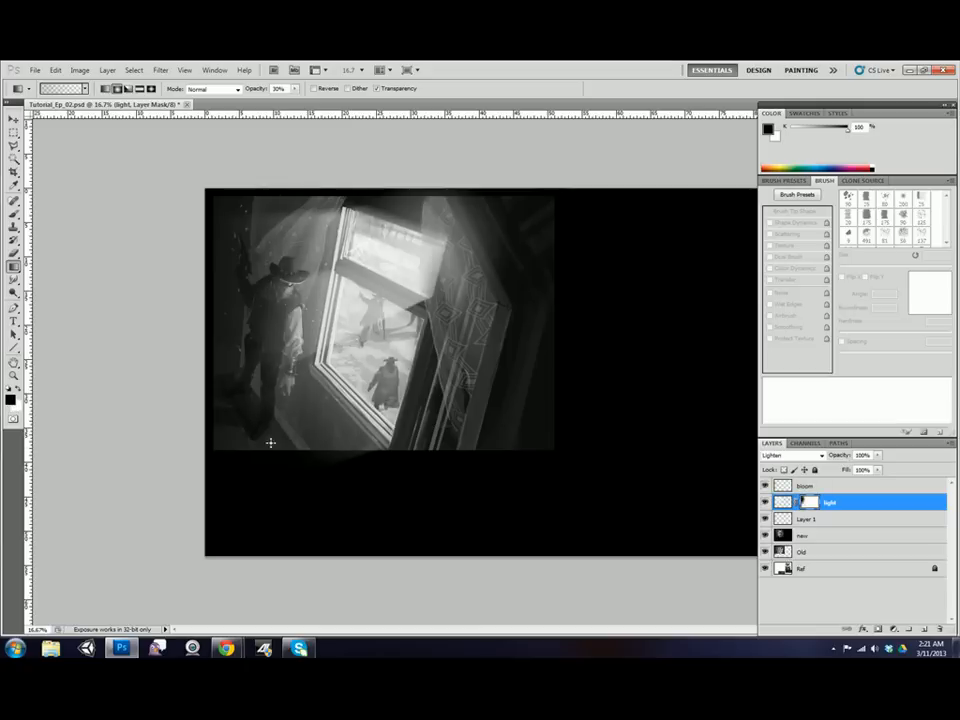
# Transform the light layer's content, pulling its lower edge and corner up and inward
pyautogui.click(783, 502)
pyautogui.hotkey('ctrl', 't')
pyautogui.moveTo(206, 472); pyautogui.dragTo(206, 454)
pyautogui.moveTo(450, 472); pyautogui.dragTo(437, 465)
pyautogui.press('Return')
# Paint a soft pale glow below the window's lower corner on a new layer with a large soft brush
pyautogui.press('b')
pyautogui.keyDown('alt'); pyautogui.click(392, 424); pyautogui.keyUp('alt')
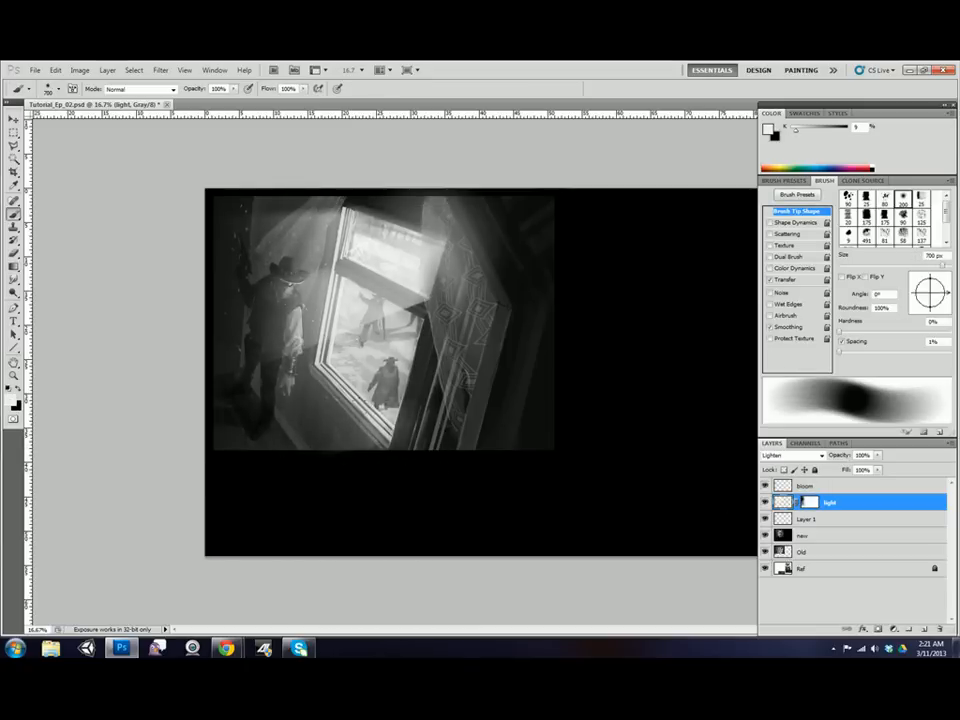
pyautogui.click(924, 629)
pyautogui.press(']')
pyautogui.press(']')
pyautogui.press(']')
pyautogui.press(']')
pyautogui.moveTo(388, 436)
pyautogui.mouseDown()
pyautogui.moveTo(320, 456)
pyautogui.moveTo(402, 428)
pyautogui.mouseUp()
pyautogui.press('e')
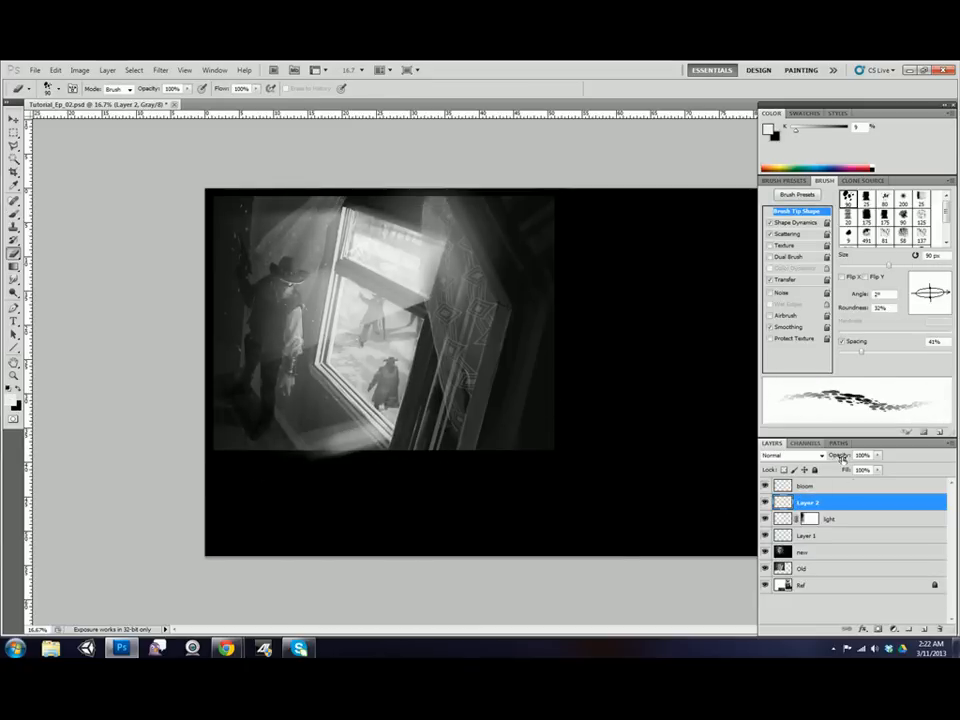
# Soften the glow with Gaussian Blur and light erasing, and set Layer 2's opacity to 53%
pyautogui.click(160, 70)
pyautogui.moveTo(172, 172)
pyautogui.click(282, 217)
pyautogui.click(716, 163)
pyautogui.moveTo(326, 460); pyautogui.dragTo(390, 450)
pyautogui.moveTo(841, 457); pyautogui.dragTo(818, 457)
# Distort the glow on Layer 2 so it stretches across the wall below the window and the gunslinger's legs
pyautogui.hotkey('ctrl', 't')
pyautogui.moveTo(304, 403); pyautogui.dragTo(303, 376)
pyautogui.moveTo(409, 462); pyautogui.dragTo(441, 484)
pyautogui.moveTo(271, 378); pyautogui.dragTo(231, 386)
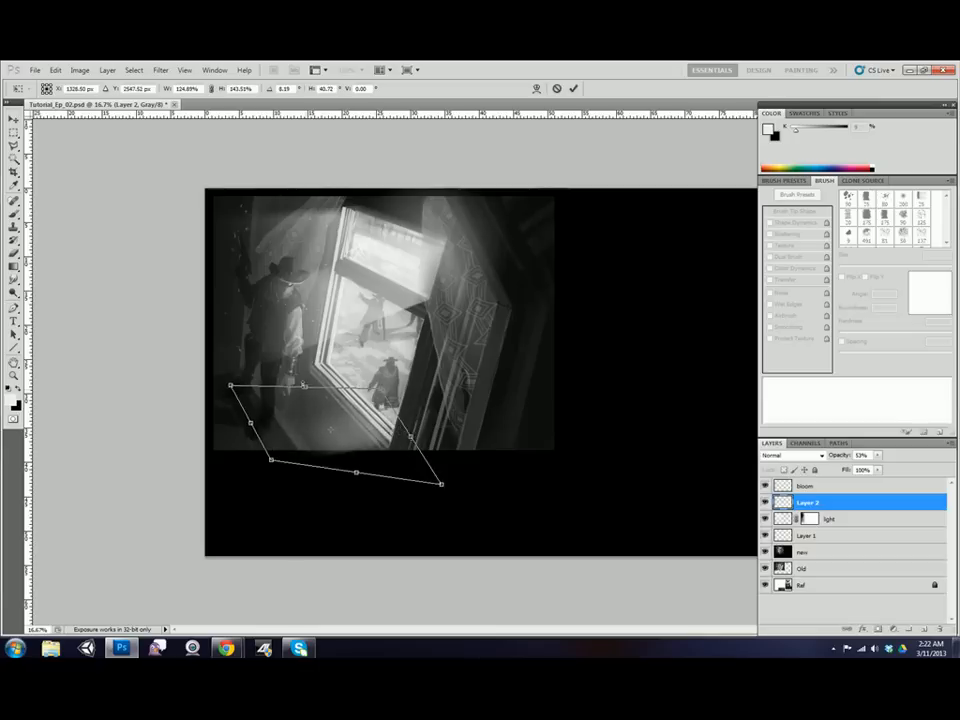
pyautogui.press('Return')
# Adjust Layer 2's blend mode and opacity, and merge it into the light layer and Layer 1 into "new"
pyautogui.click(793, 456)
pyautogui.click(818, 358)
pyautogui.moveTo(841, 456); pyautogui.dragTo(844, 476)
pyautogui.hotkey('ctrl', 'e')
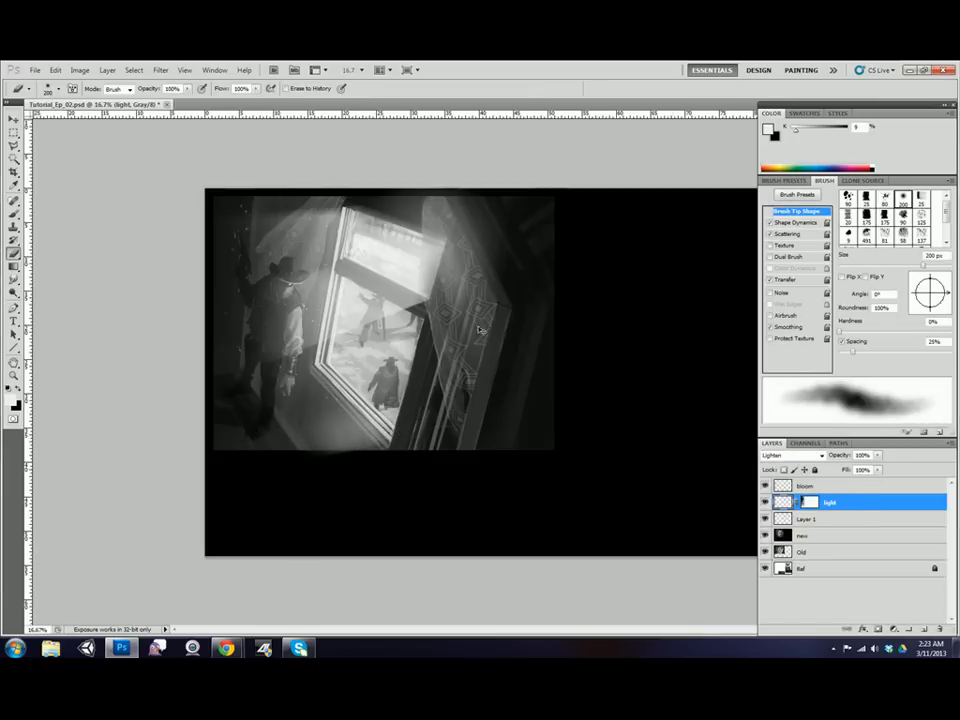
pyautogui.click(850, 519)
pyautogui.hotkey('ctrl', 'e')
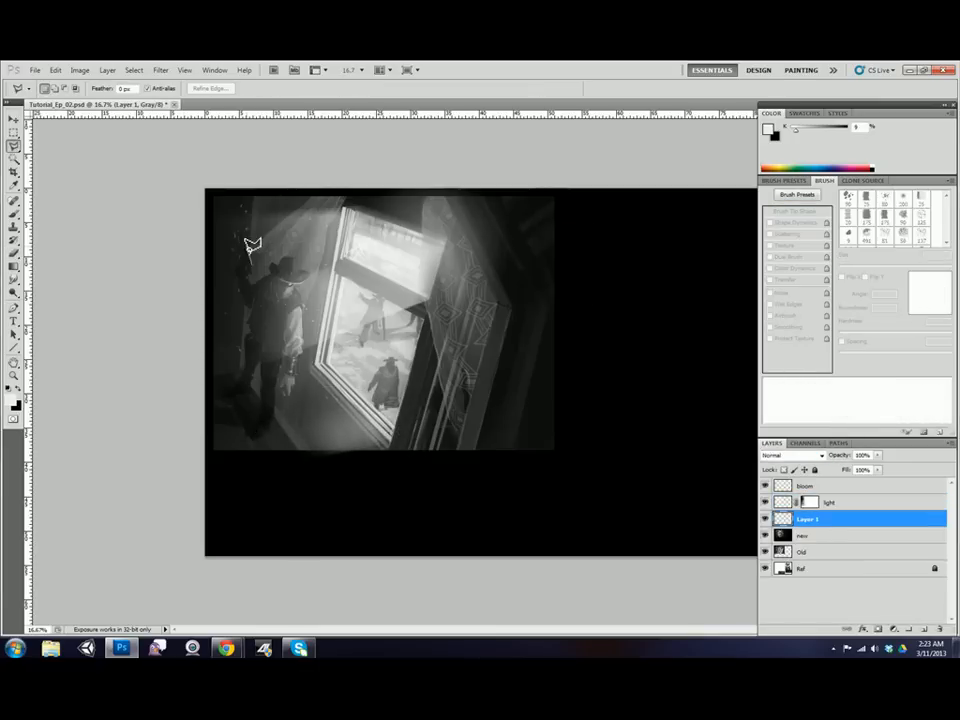
# Refine the area around the indoor gunslinger's rifle with a 25 px brush and merge Layer 1 into "new"
pyautogui.hotkey('ctrl', '+')
pyautogui.moveTo(258, 306); pyautogui.dragTo(240, 370)
pyautogui.press('b')
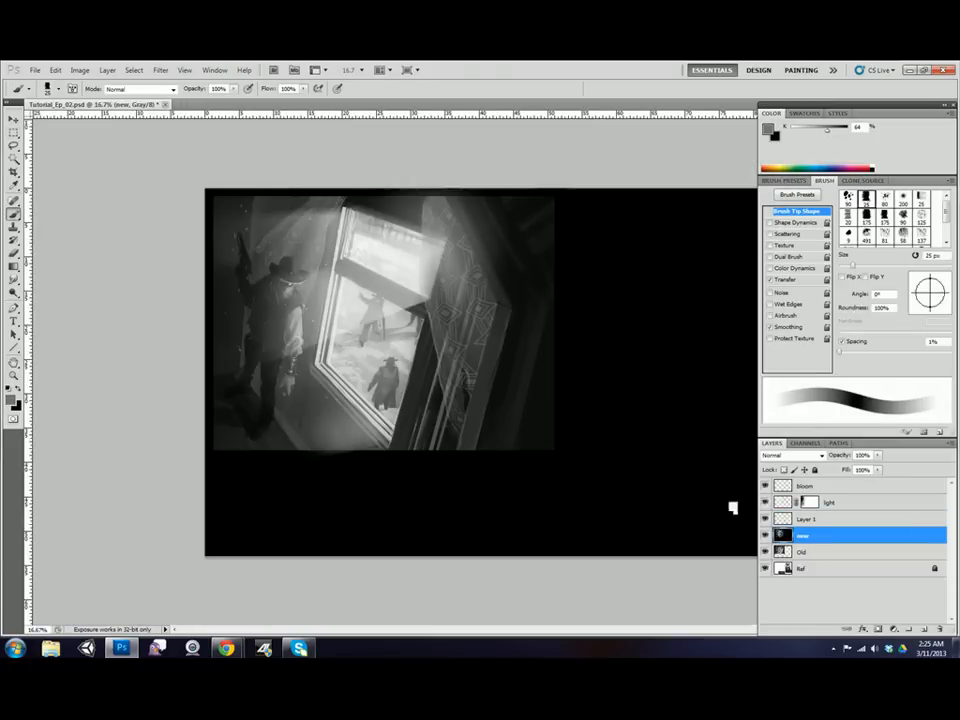
pyautogui.click(824, 519)
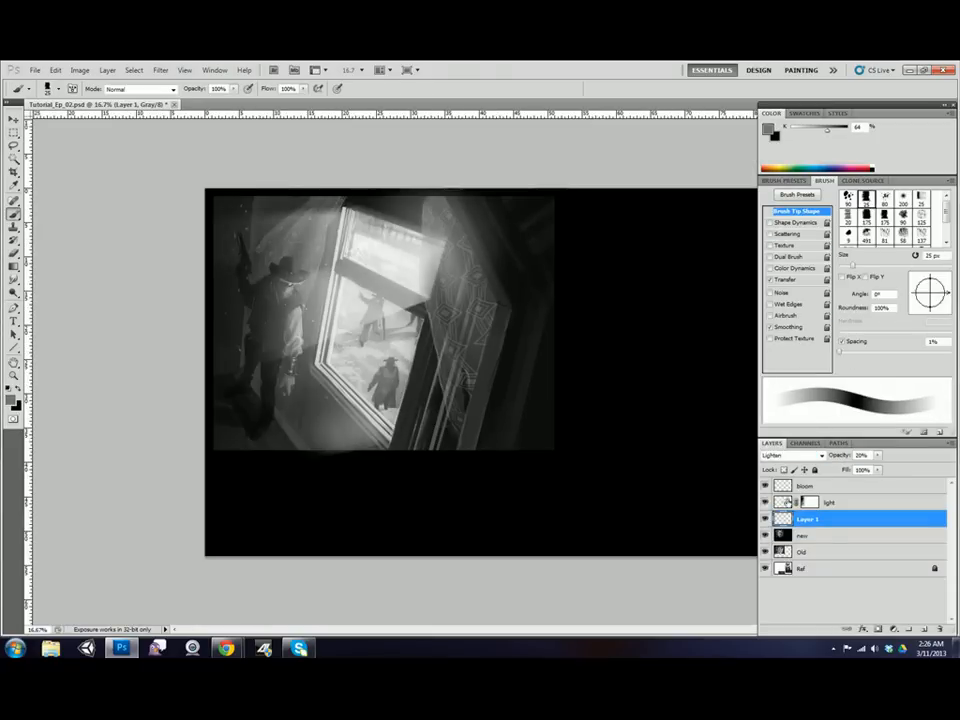
pyautogui.hotkey('ctrl', 'e')
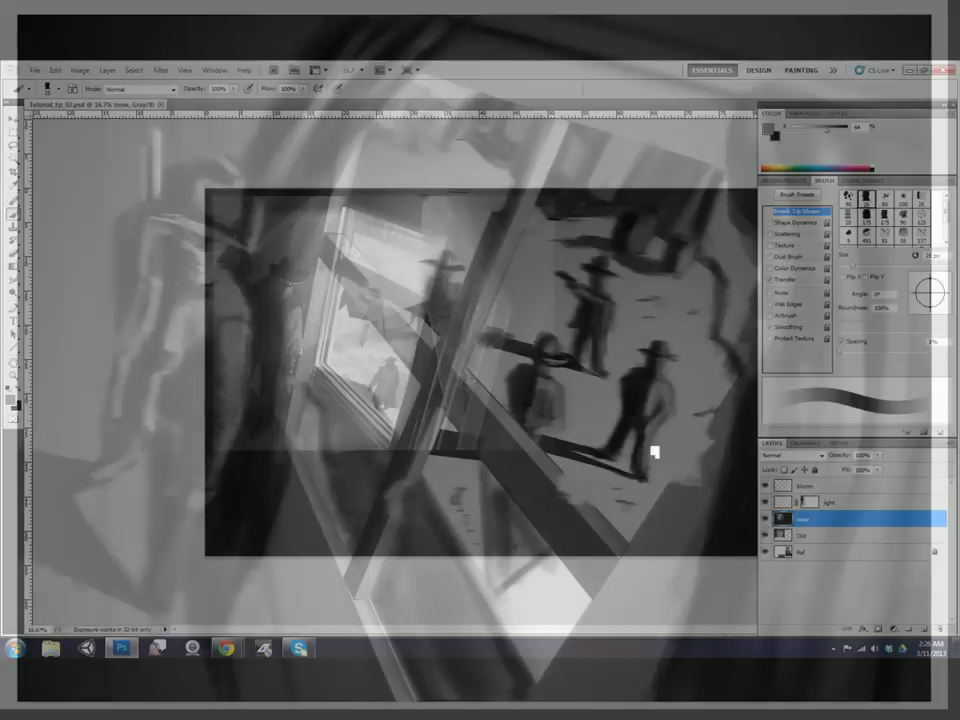